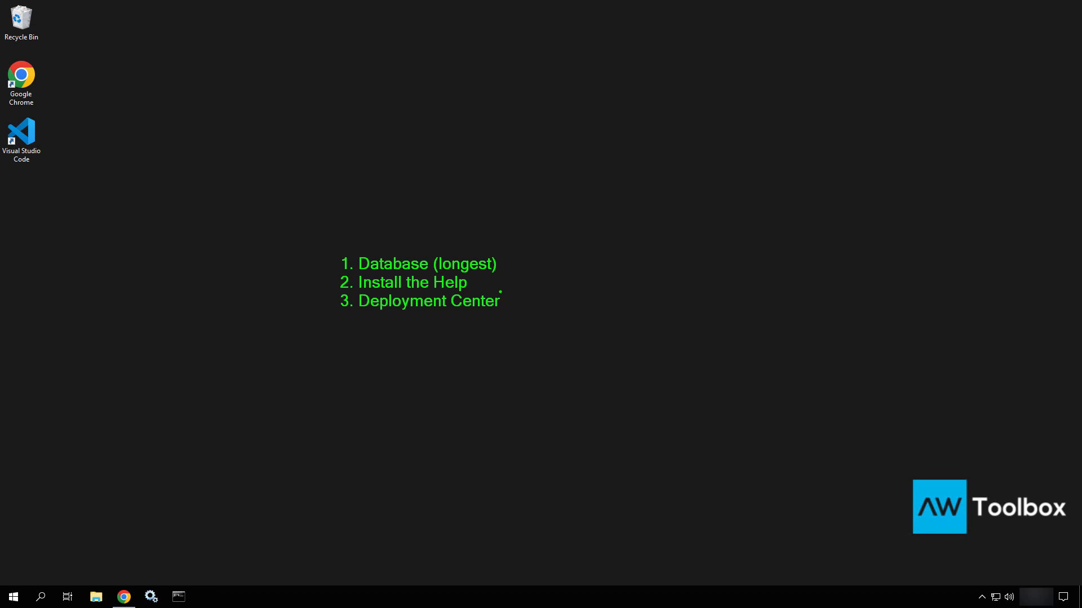
# Open C:\apps\Oracle in File Explorer, select Software, and narrow the window toward the right
pyautogui.press('Escape')
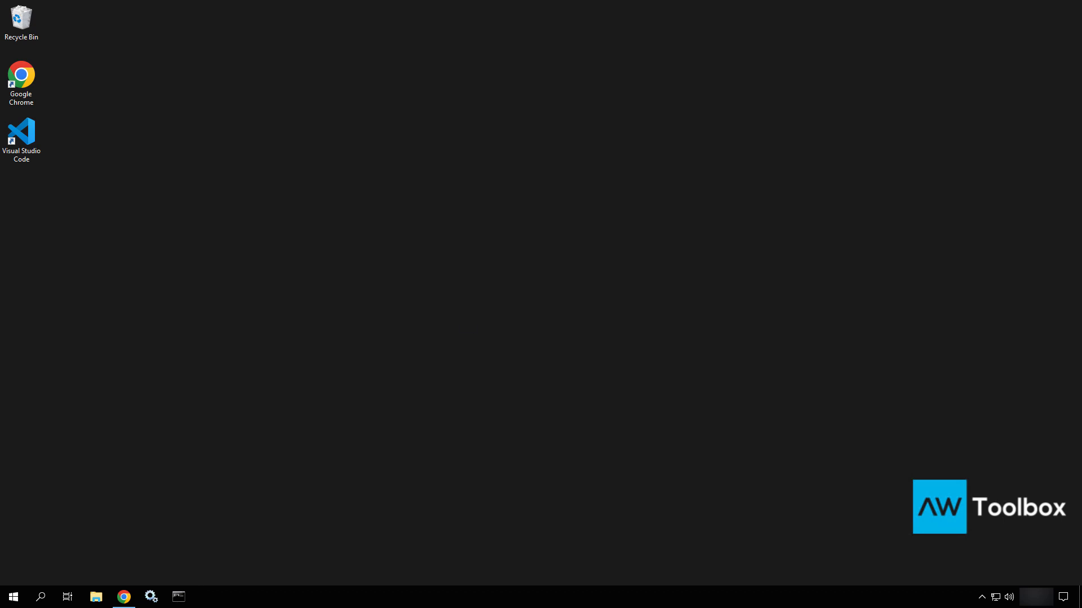
pyautogui.click(101, 599)
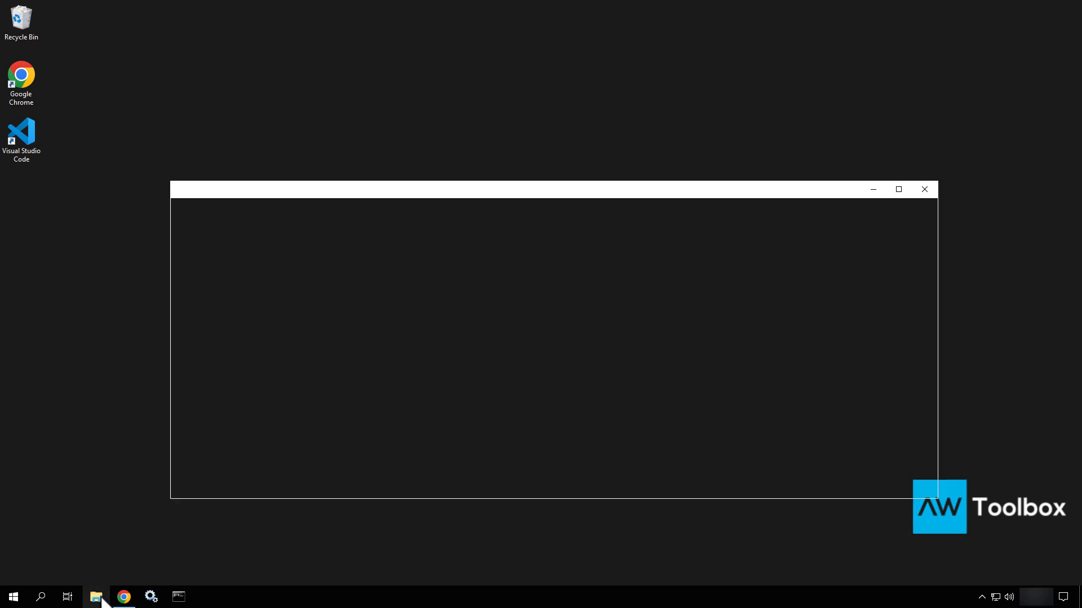
pyautogui.doubleClick(367, 343)
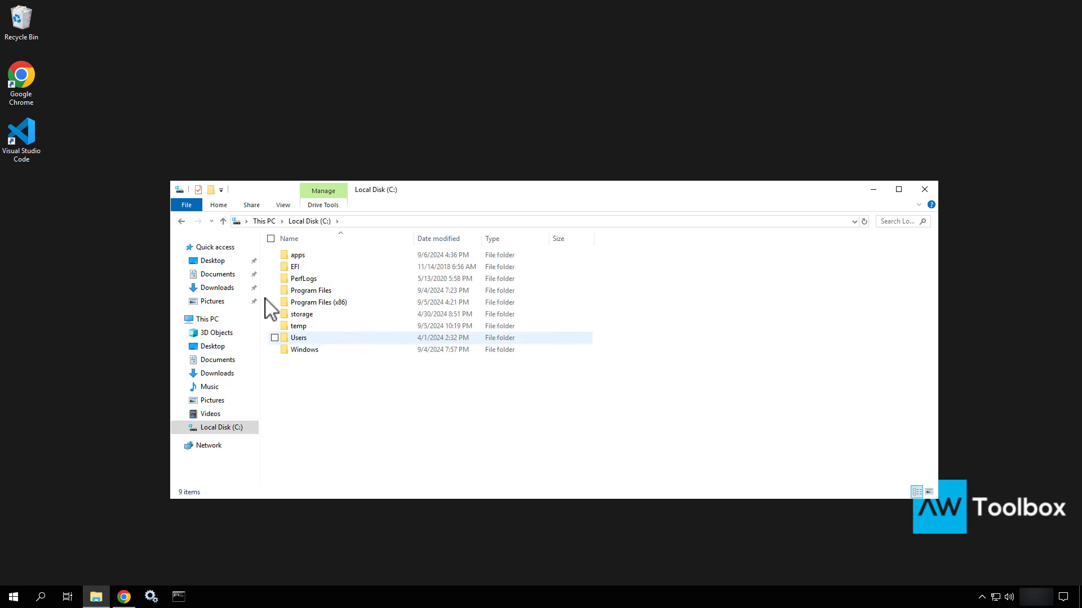
pyautogui.doubleClick(295, 257)
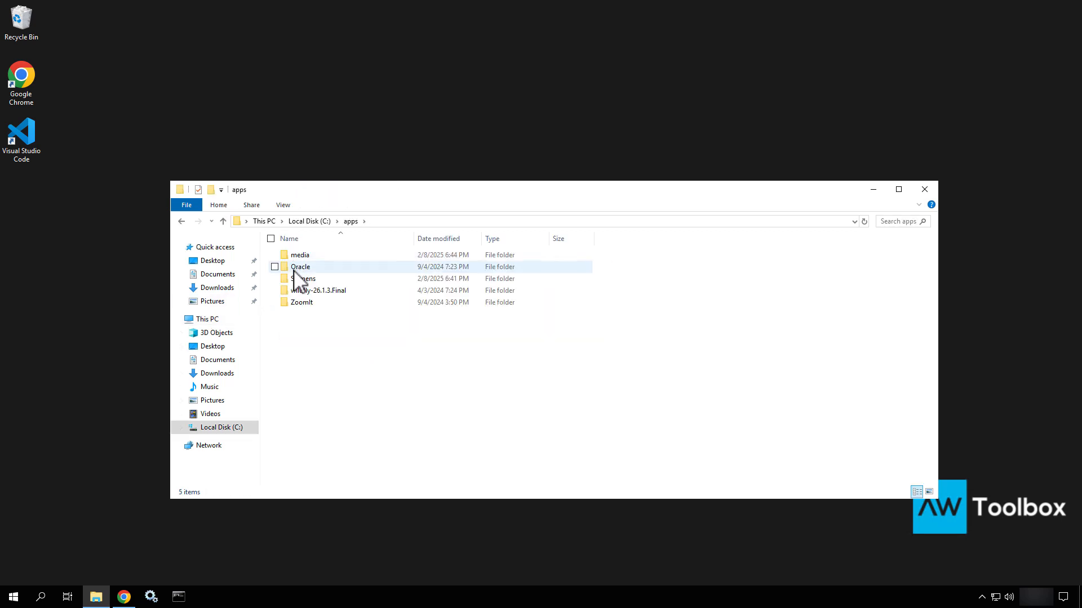
pyautogui.click(293, 270)
pyautogui.doubleClick(293, 268)
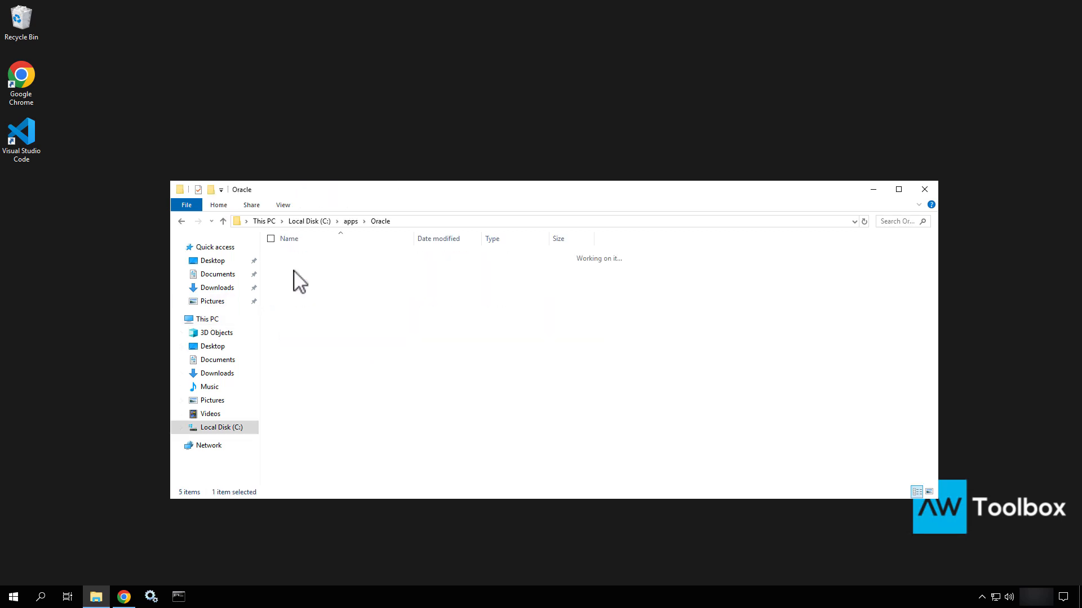
pyautogui.click(308, 255)
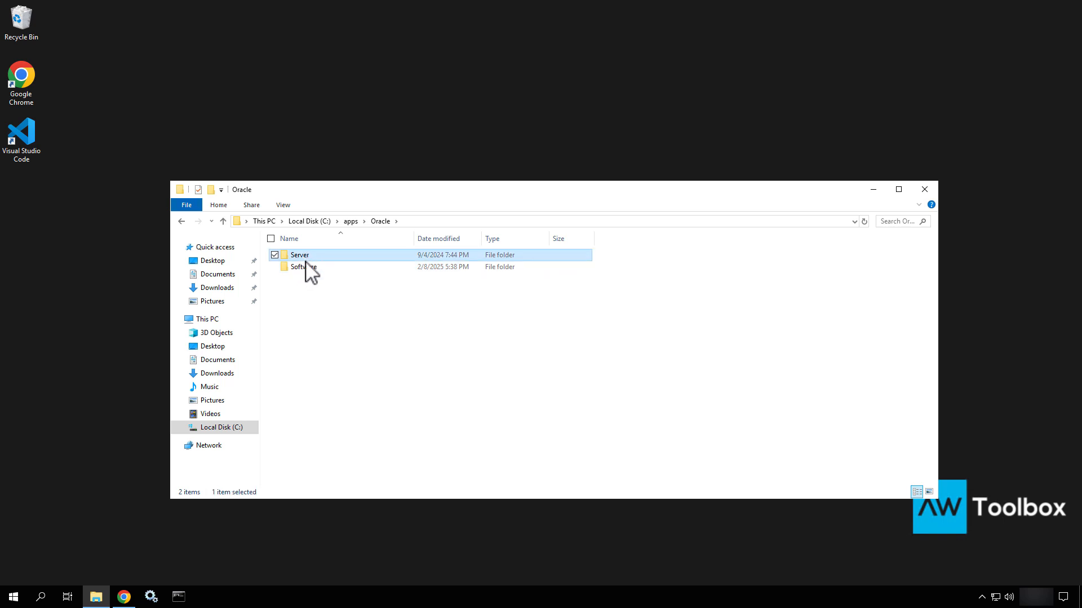
pyautogui.click(306, 271)
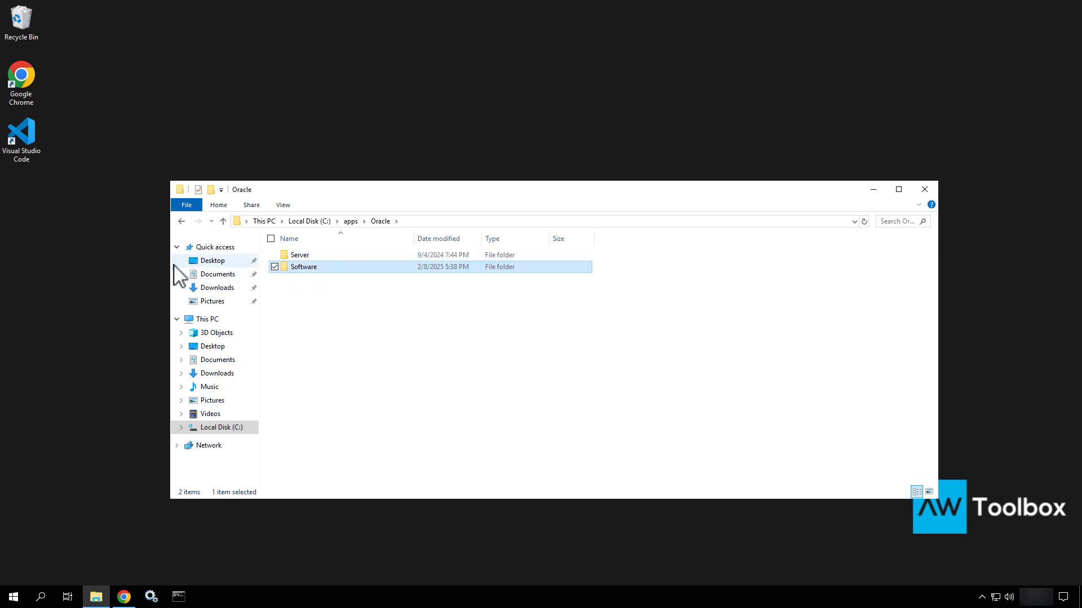
pyautogui.moveTo(170, 262); pyautogui.dragTo(476, 282)
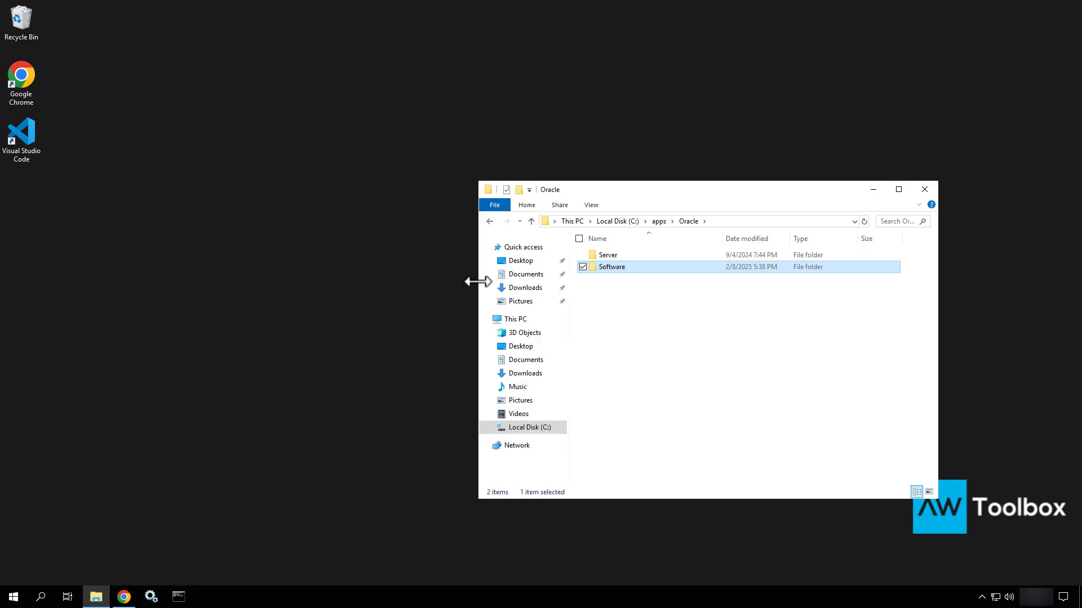
# Open a second File Explorer window on the left, beside the Oracle window on the right
pyautogui.click(101, 596)
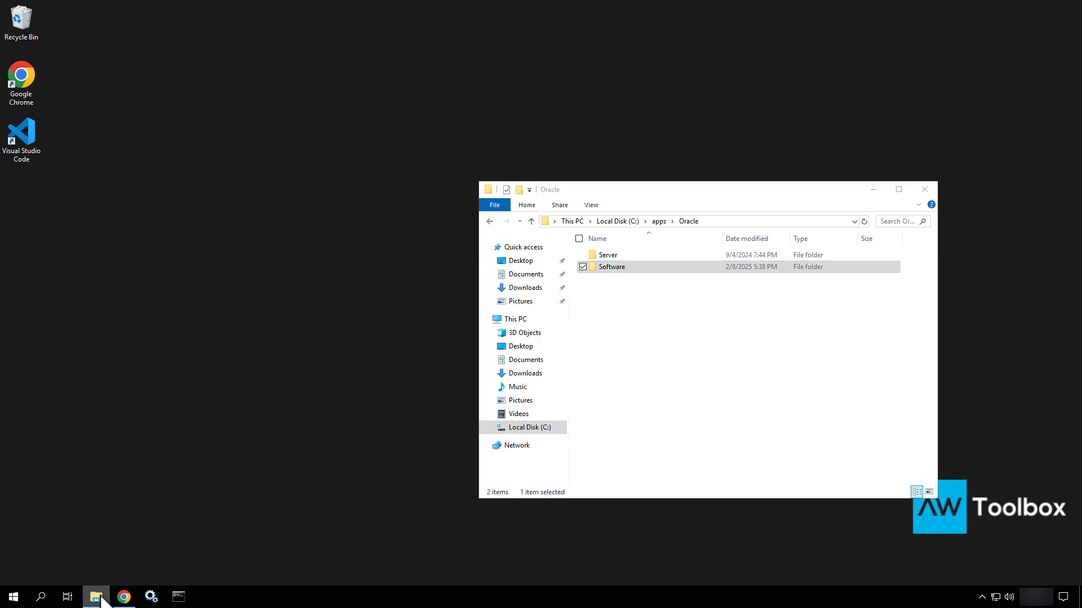
pyautogui.rightClick(100, 597)
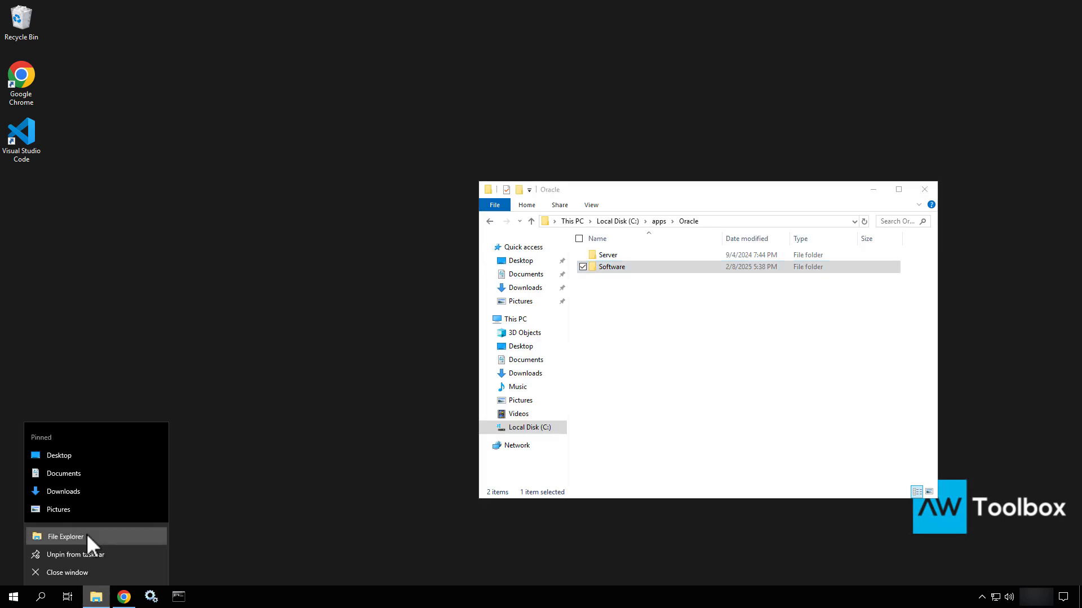
pyautogui.click(415, 340)
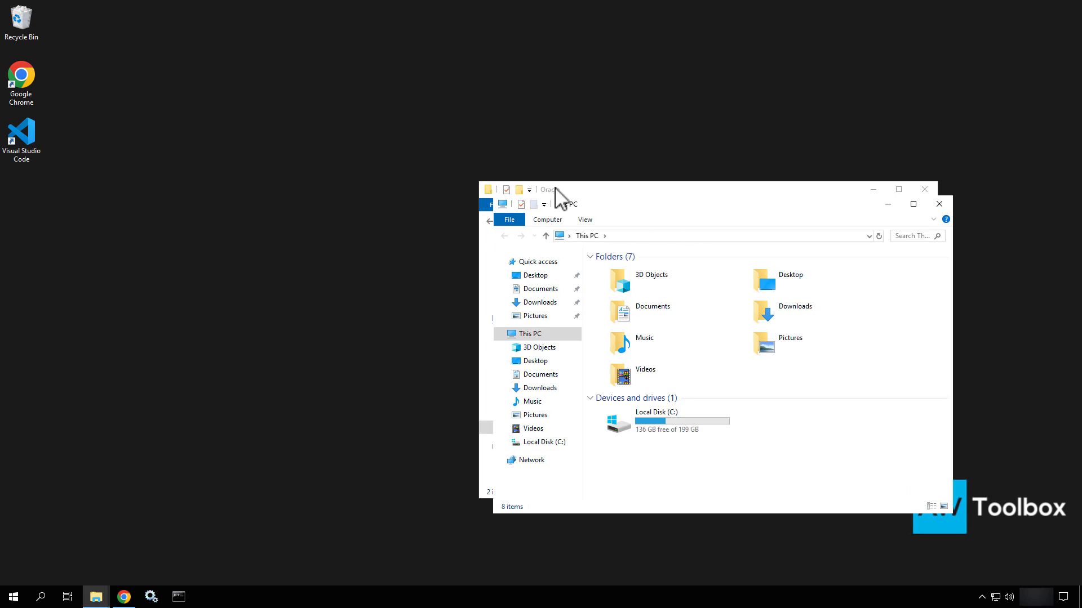
pyautogui.moveTo(556, 201); pyautogui.dragTo(224, 181)
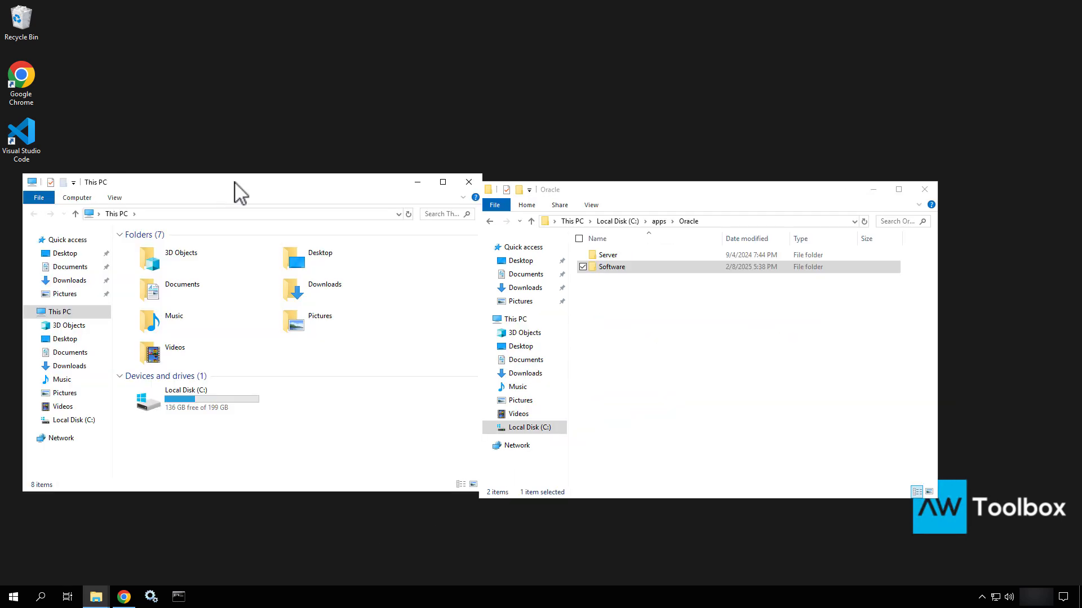
pyautogui.click(622, 182)
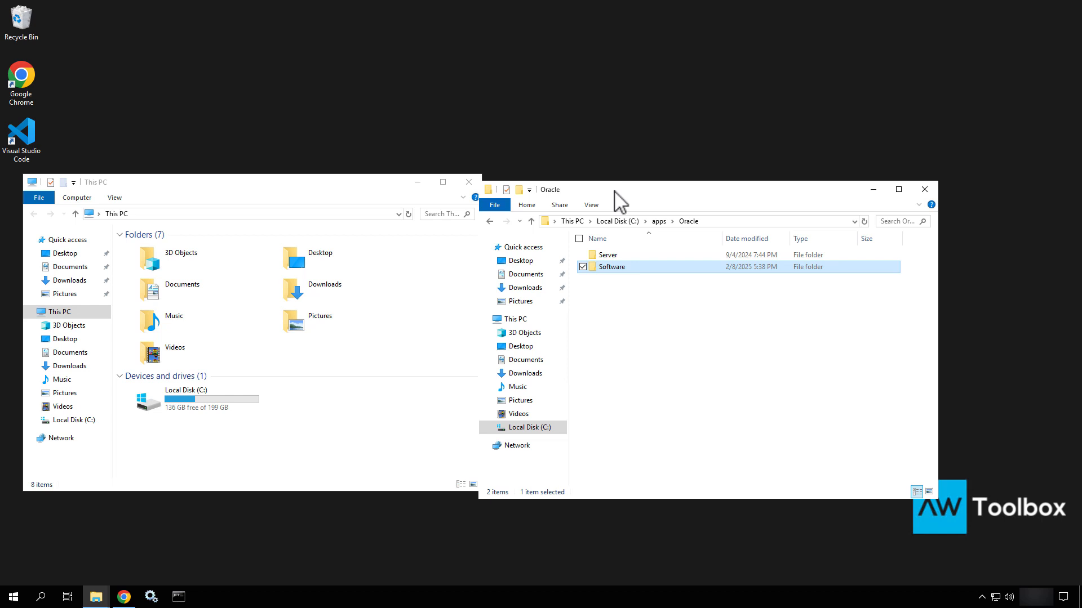
pyautogui.moveTo(617, 194); pyautogui.dragTo(684, 188)
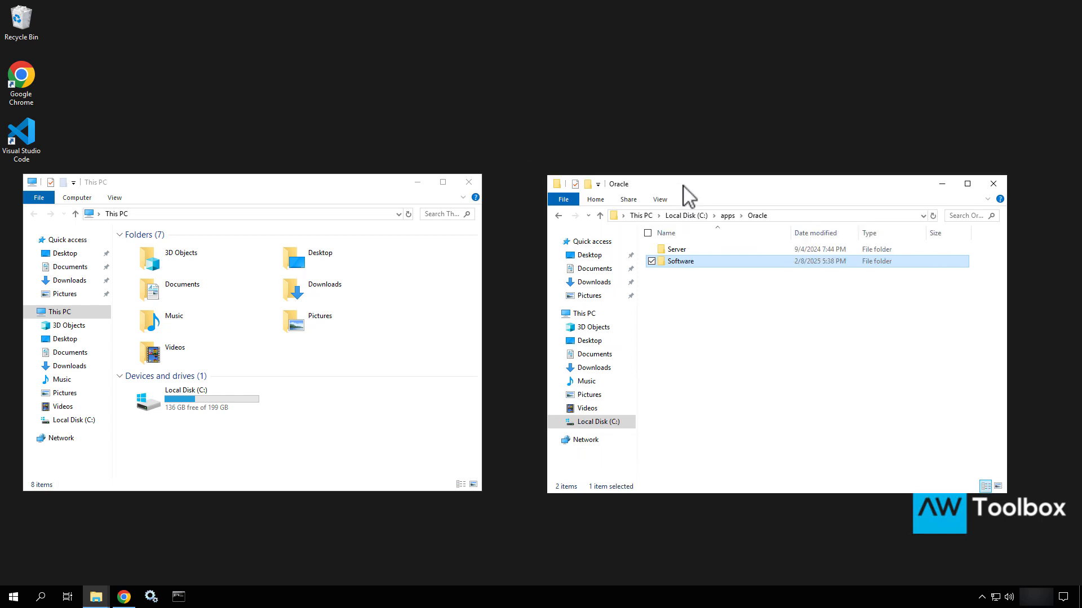
# Browse the left window to C:\apps\media\Siemens\Software\tc2412_wntx64
pyautogui.doubleClick(234, 423)
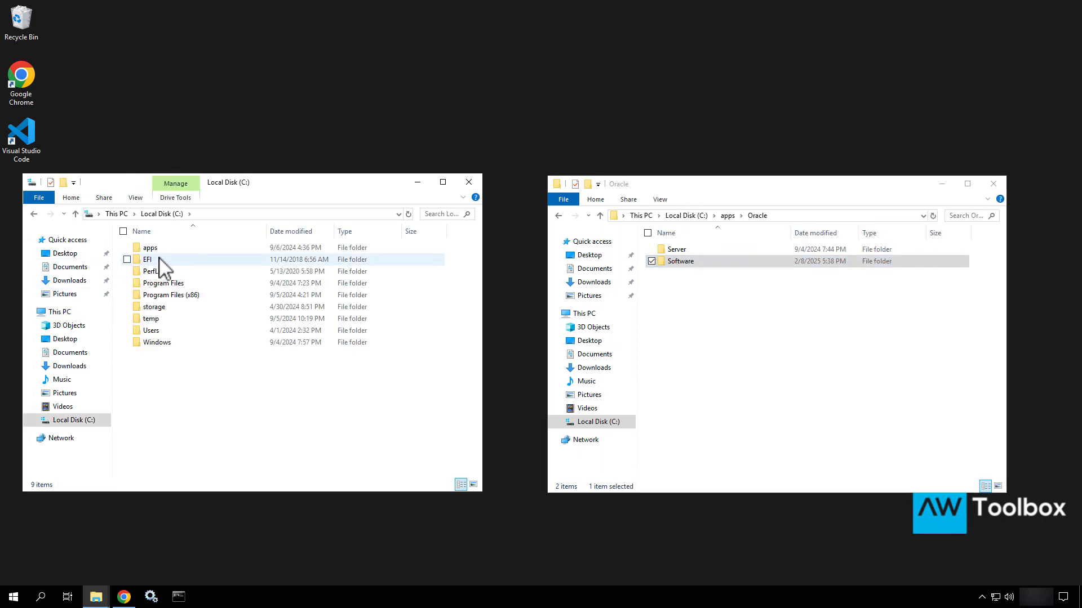
pyautogui.doubleClick(163, 251)
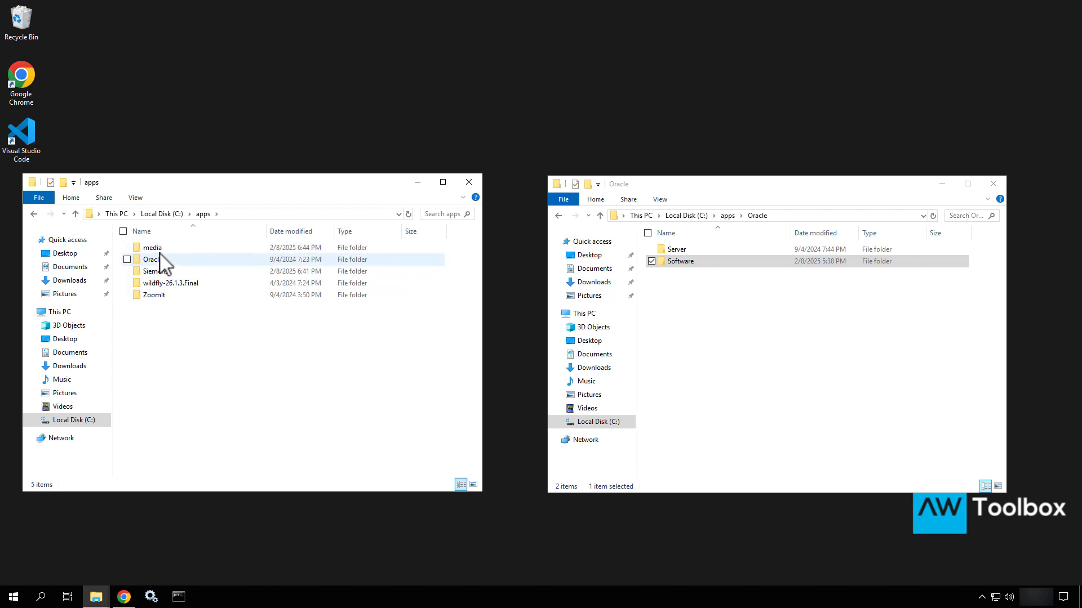
pyautogui.doubleClick(163, 250)
pyautogui.doubleClick(163, 252)
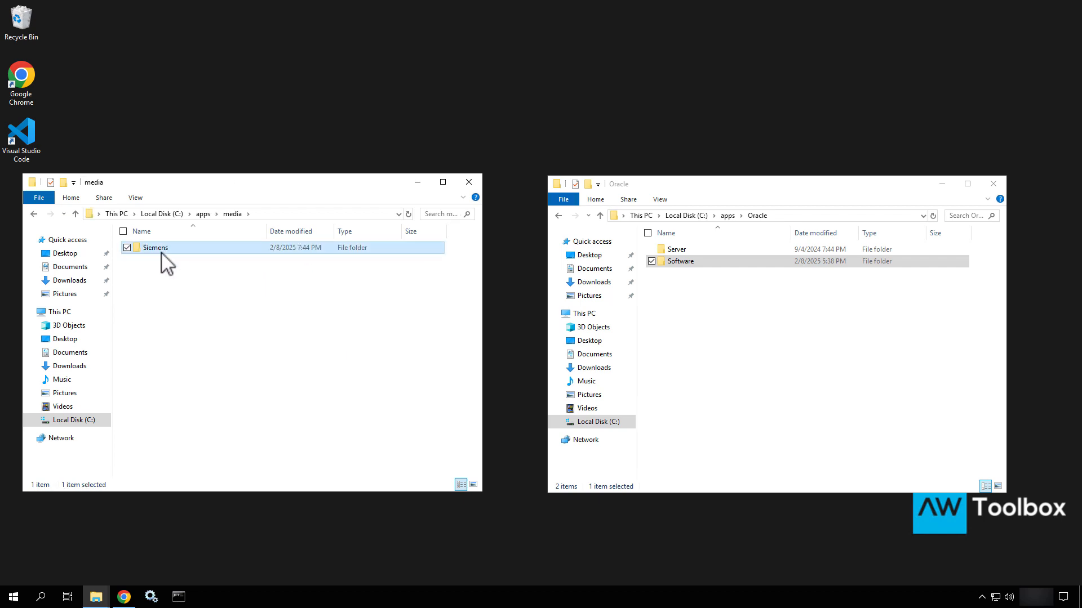
pyautogui.doubleClick(156, 272)
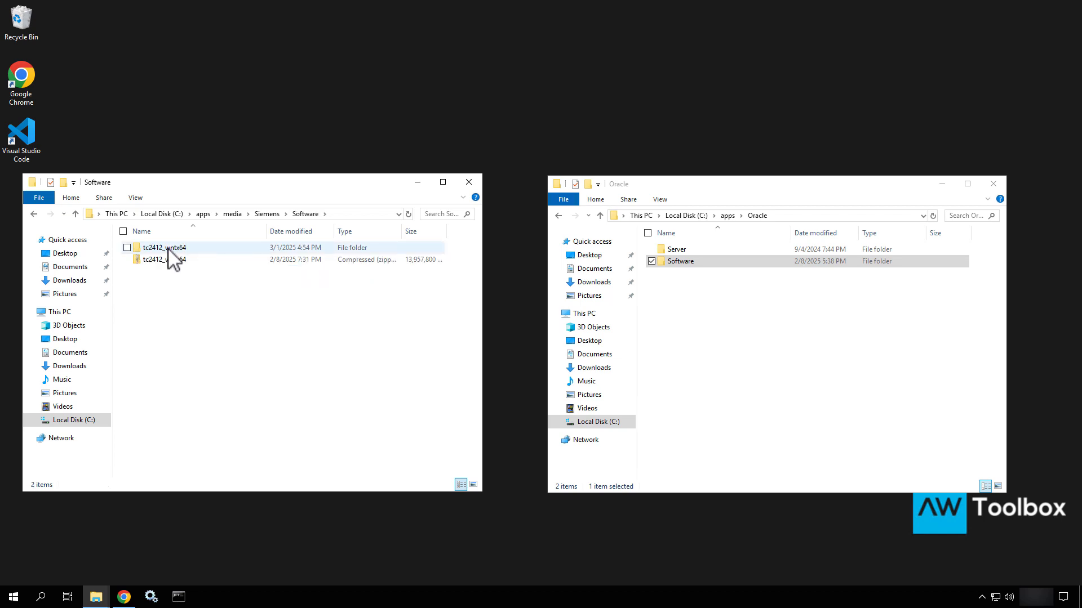
pyautogui.doubleClick(168, 249)
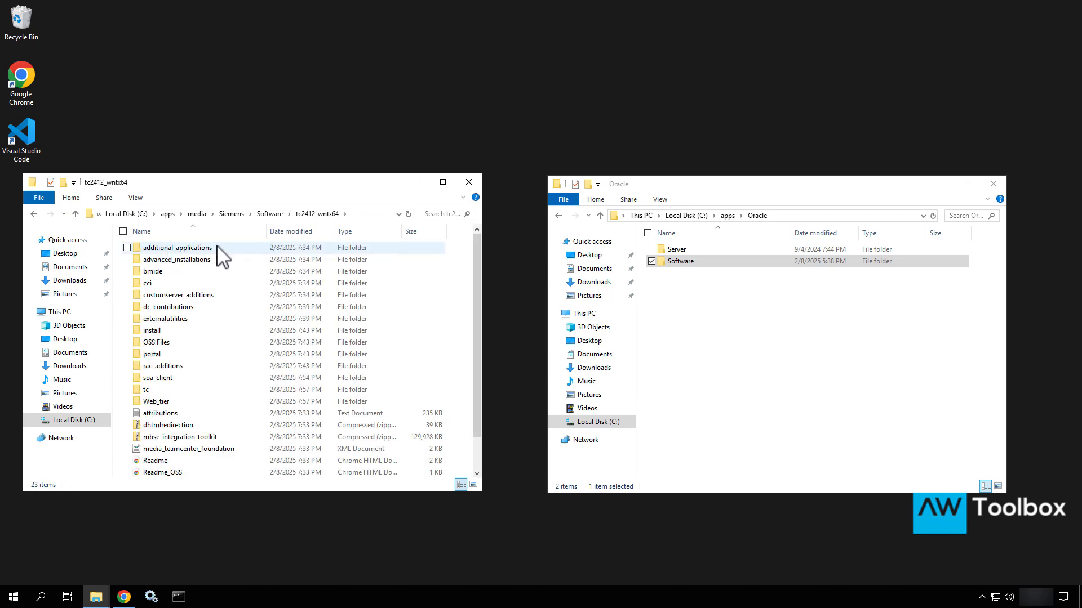
# Browse the left window into tc\db_scripts\oracle
pyautogui.click(176, 387)
pyautogui.doubleClick(176, 388)
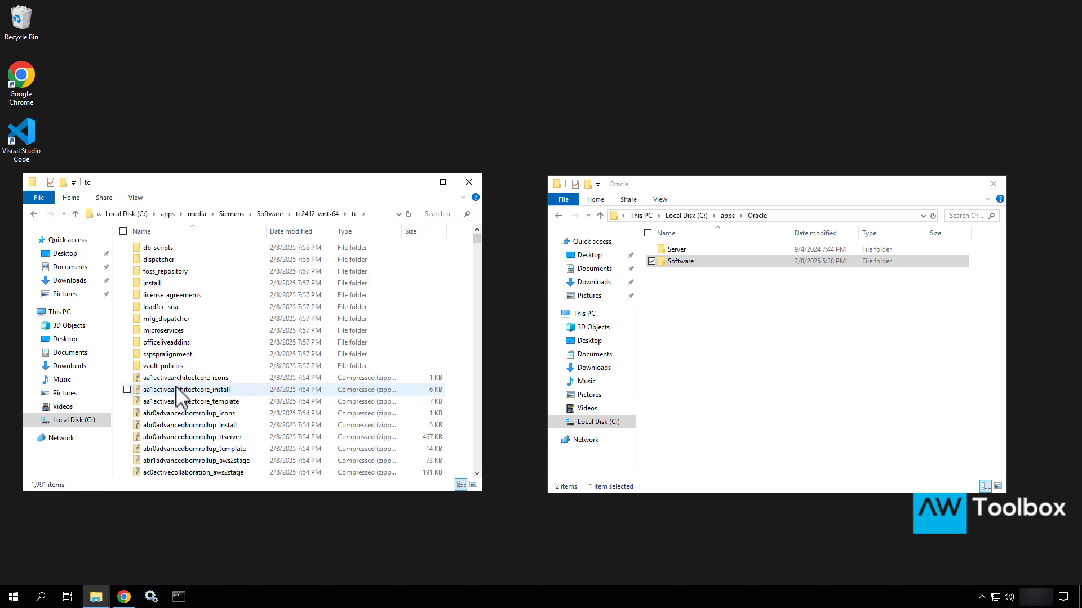
pyautogui.doubleClick(174, 251)
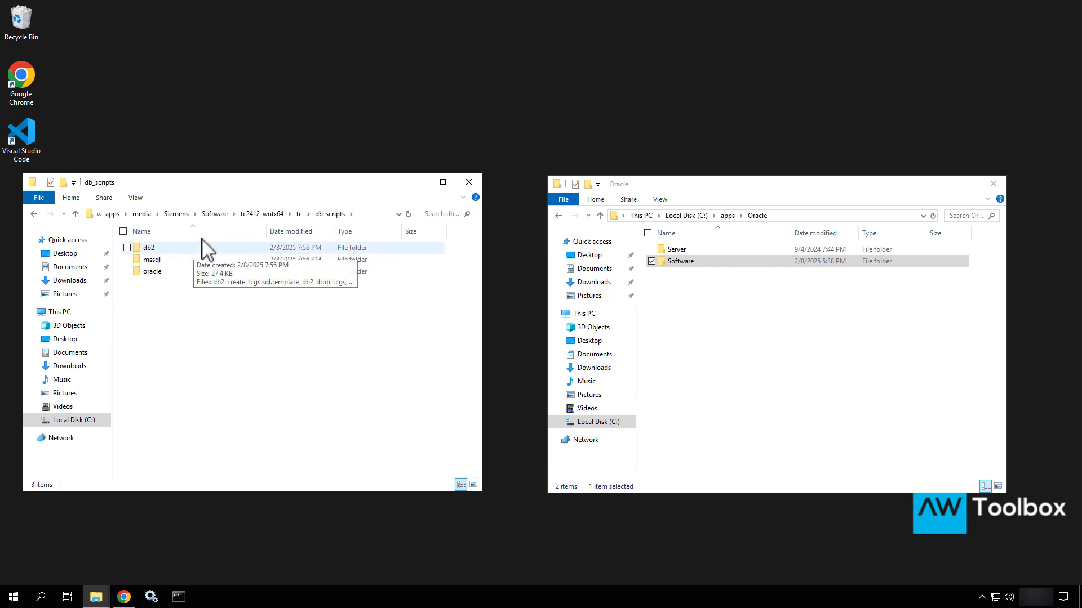
pyautogui.doubleClick(171, 275)
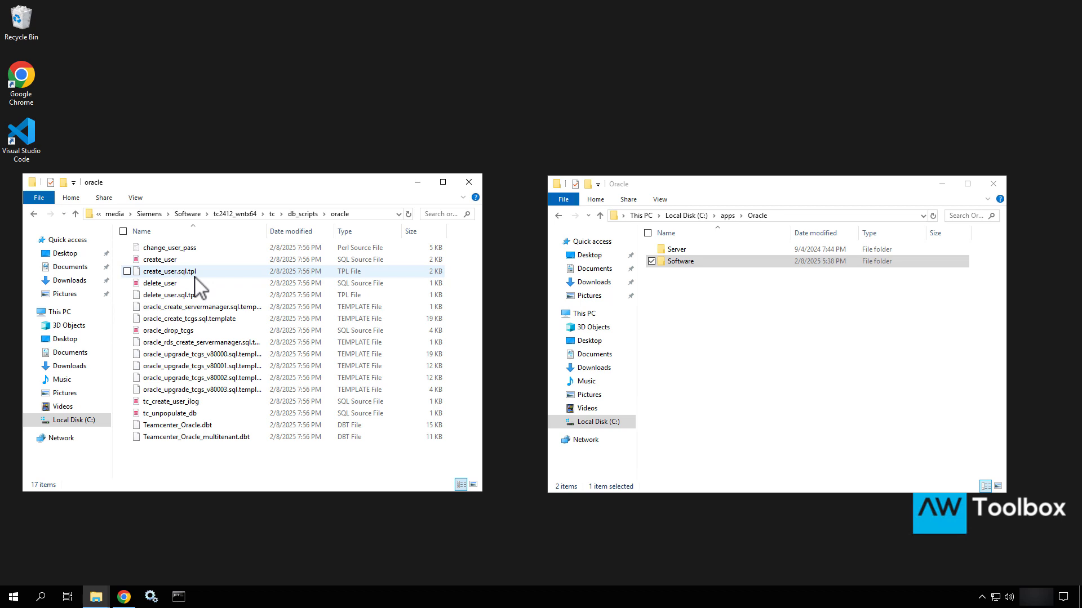
# Select all 17 Oracle scripts and open Oracle's Software folder in the right window
pyautogui.click(195, 298)
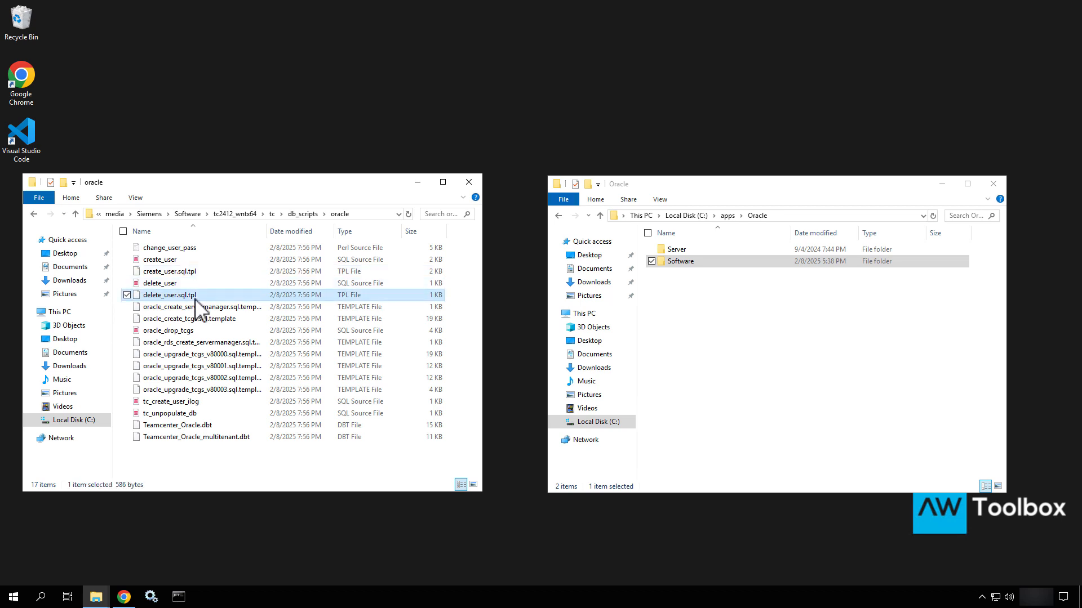
pyautogui.hotkey('ctrl', 'a')
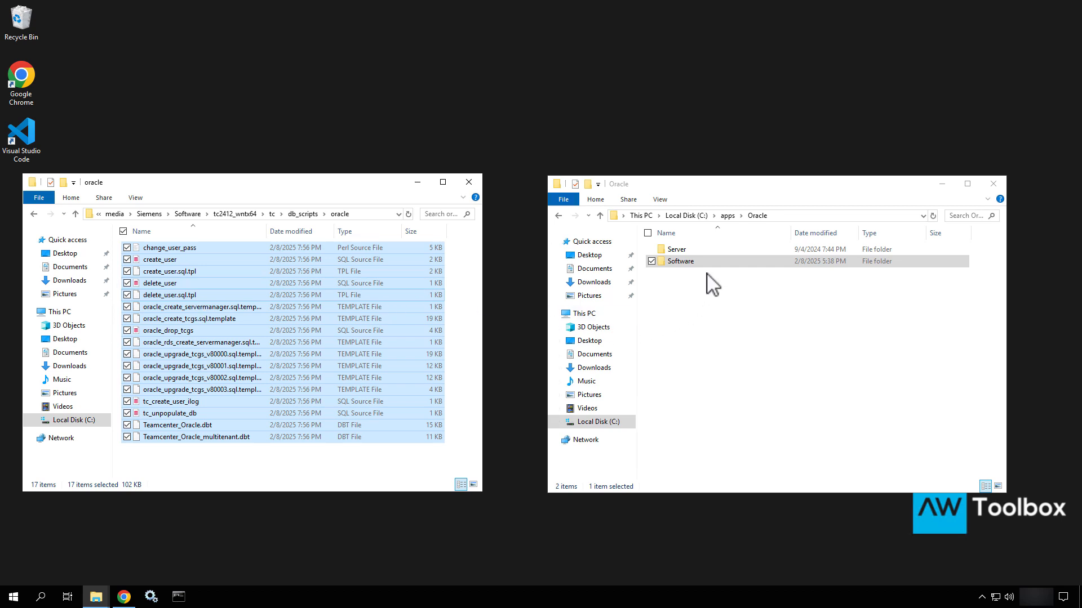
pyautogui.doubleClick(694, 262)
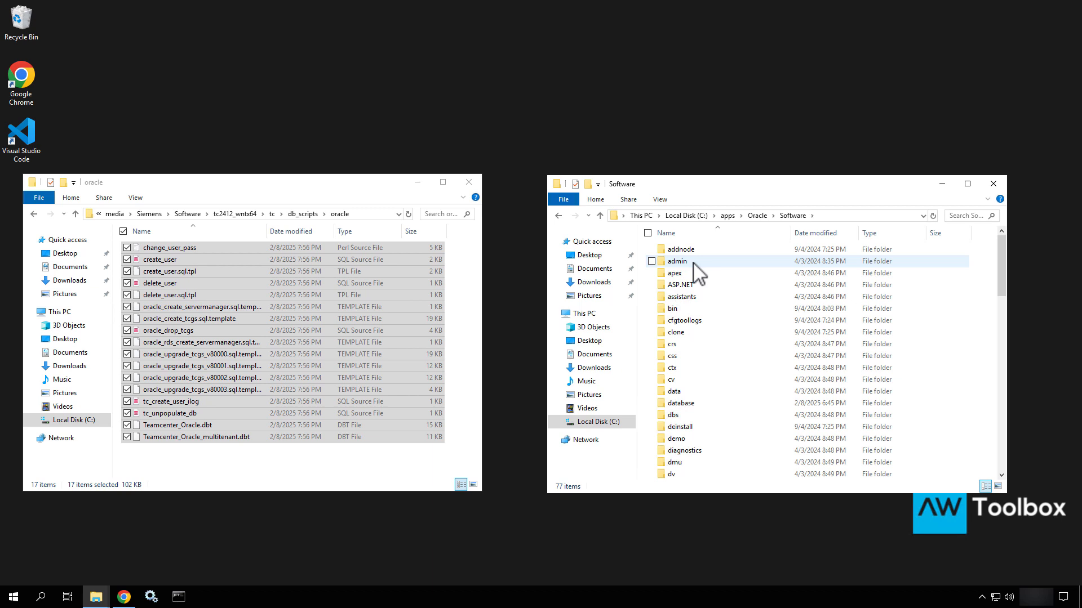
# Open Software\assistants\dbca\templates in the right window
pyautogui.click(682, 298)
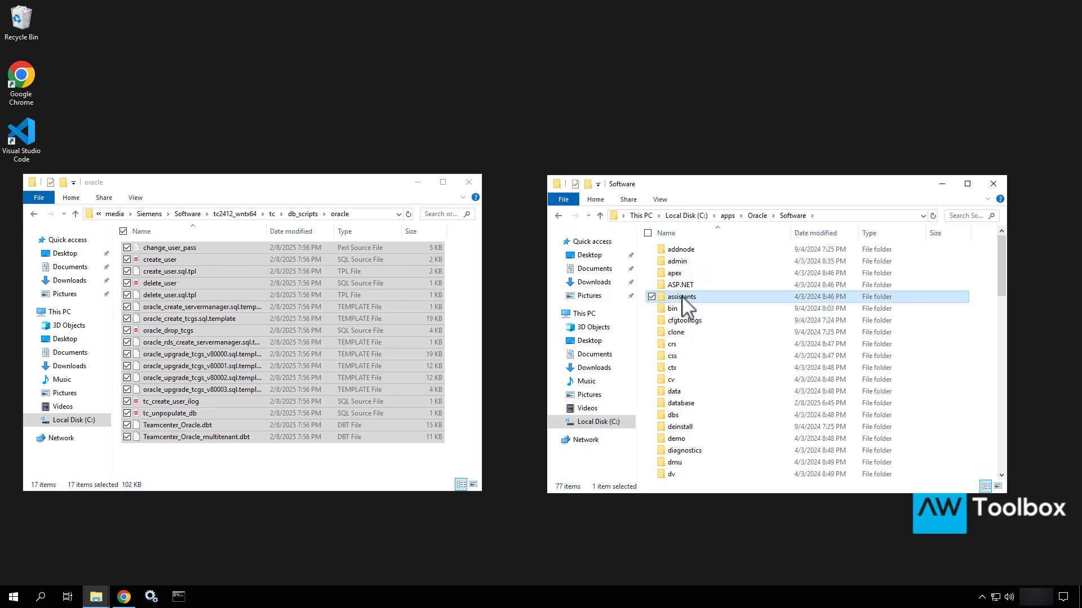
pyautogui.doubleClick(682, 297)
pyautogui.doubleClick(682, 262)
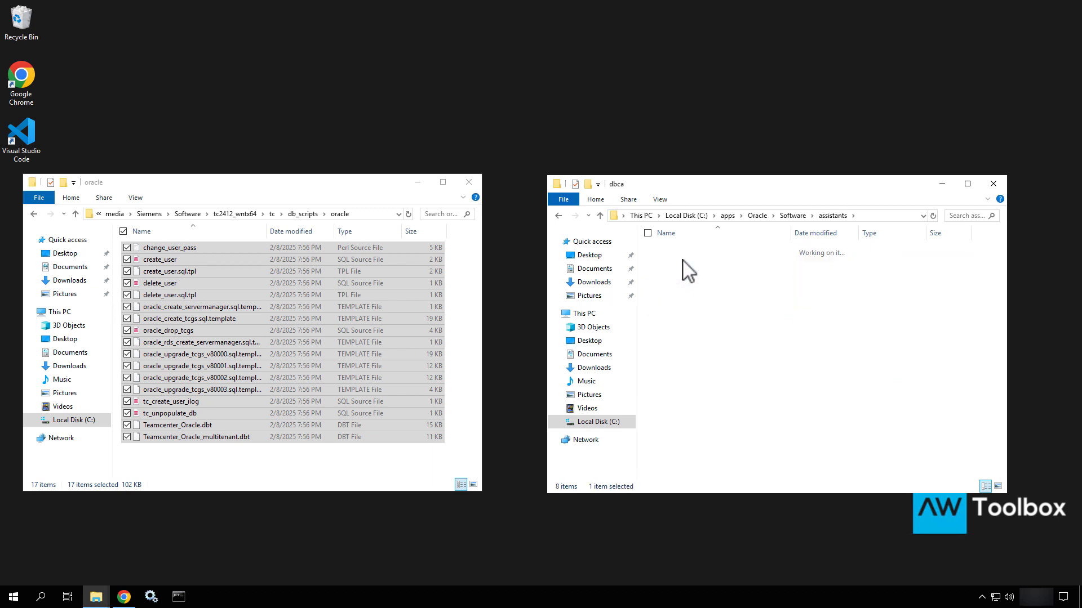
pyautogui.click(676, 274)
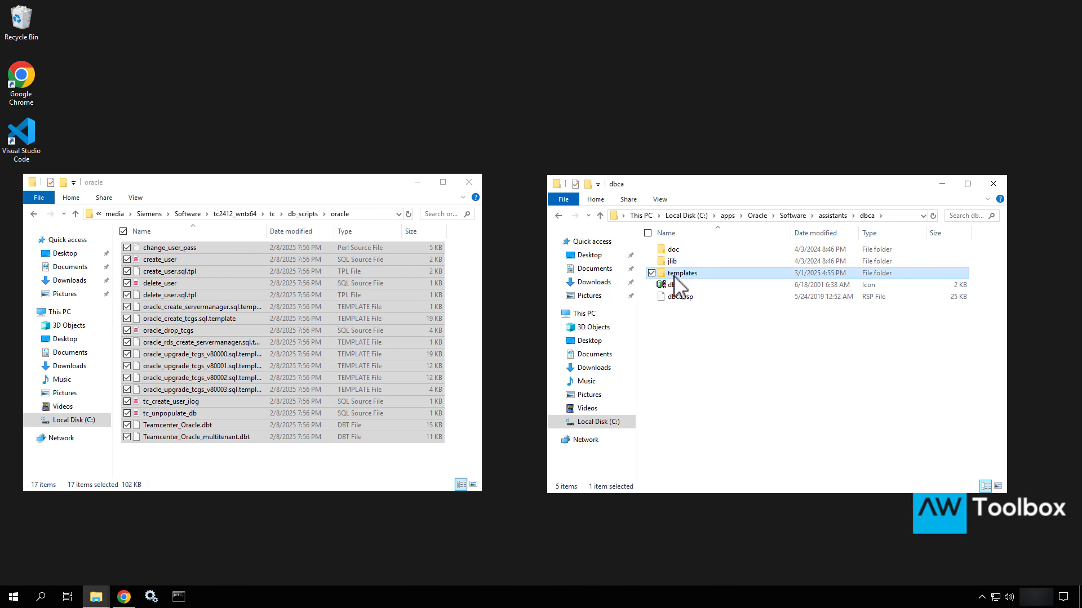
pyautogui.doubleClick(674, 276)
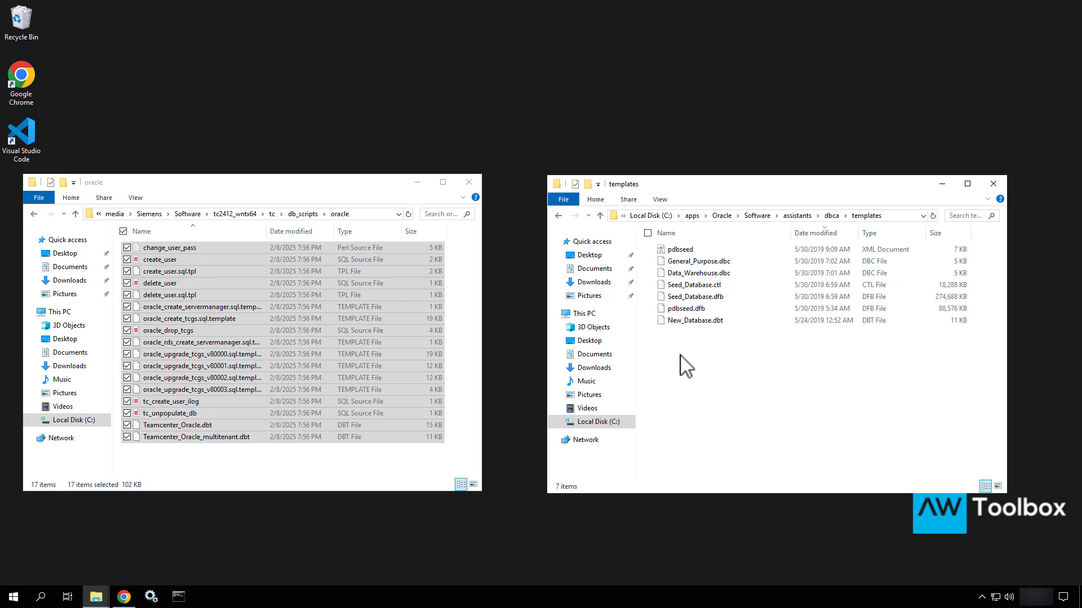
# Paste the 17 Oracle script files into templates and close the source oracle window
pyautogui.hotkey('ctrl', 'v')
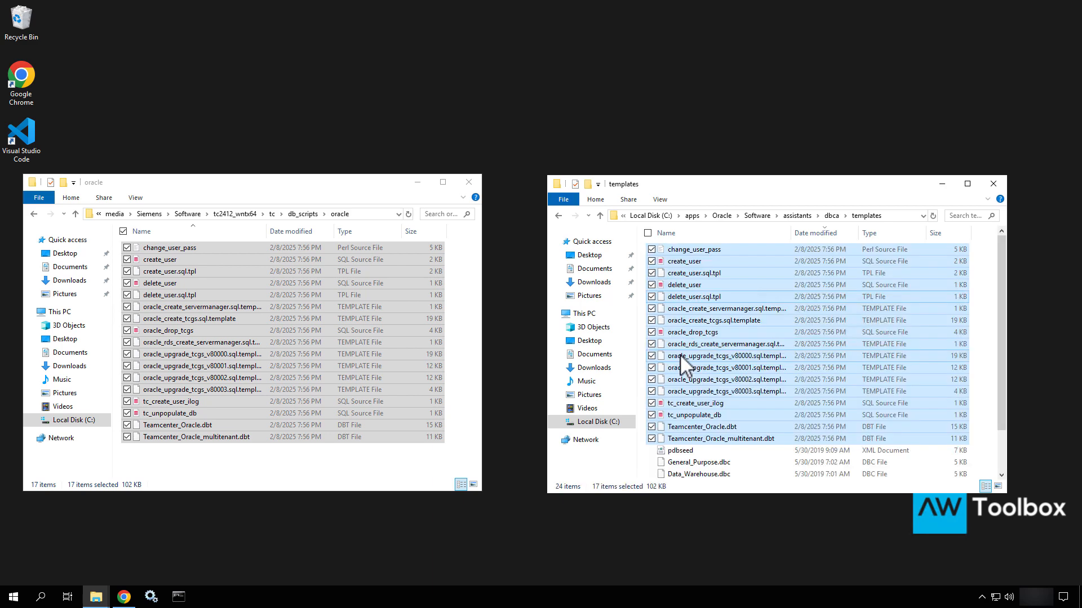
pyautogui.scroll(-1, 681, 354)
pyautogui.scroll(1, 681, 354)
pyautogui.click(472, 182)
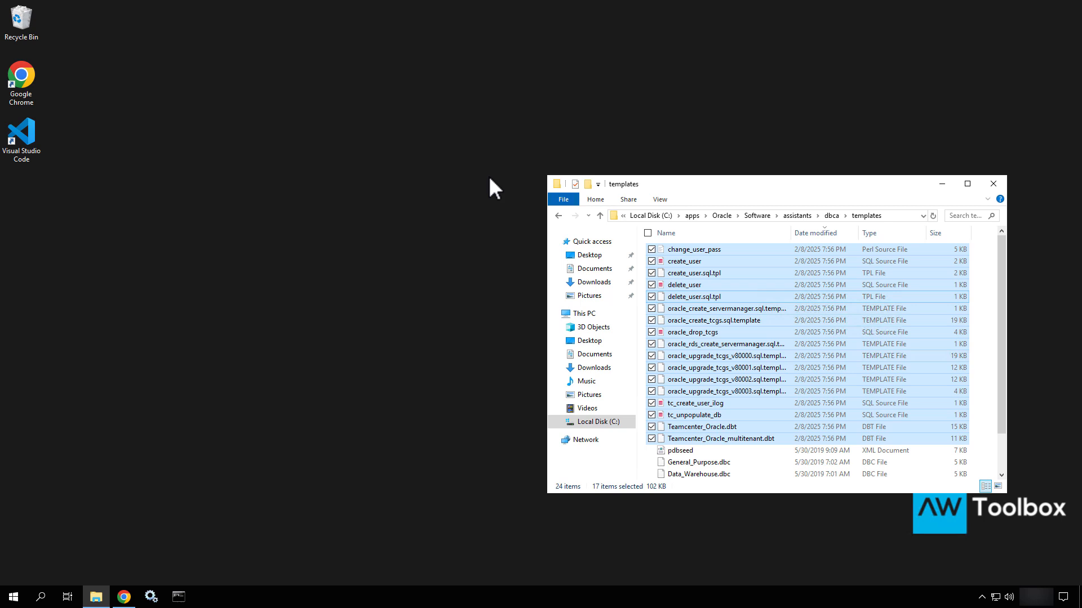
# Close the templates folder window, leaving only the desktop
pyautogui.click(998, 187)
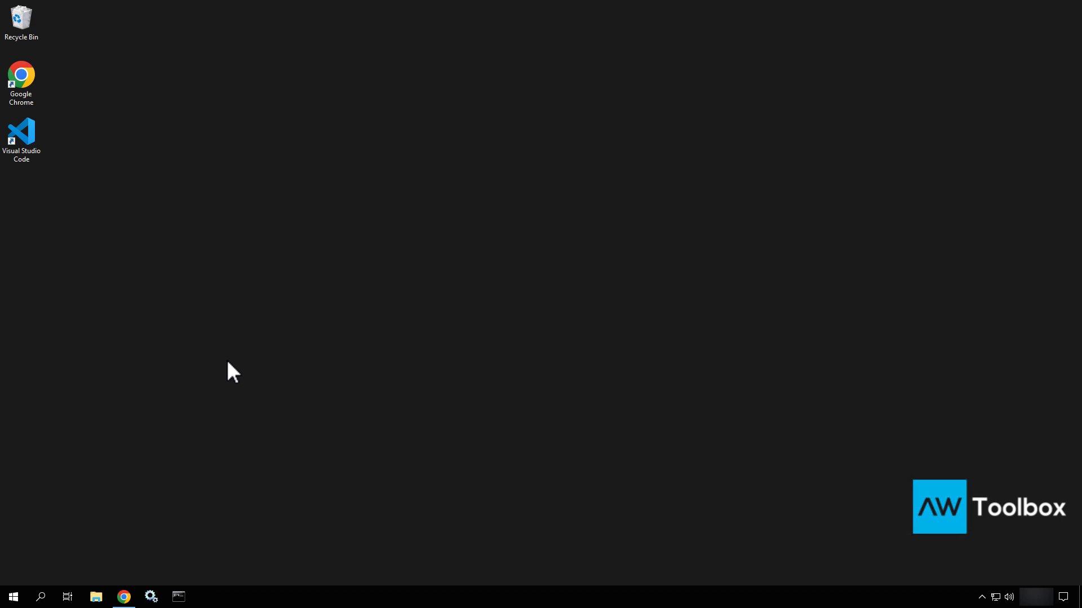
# Expand the Oracle - OraDB19Home1 Start menu group and write the note 'Database (Metadata)'
pyautogui.click(20, 602)
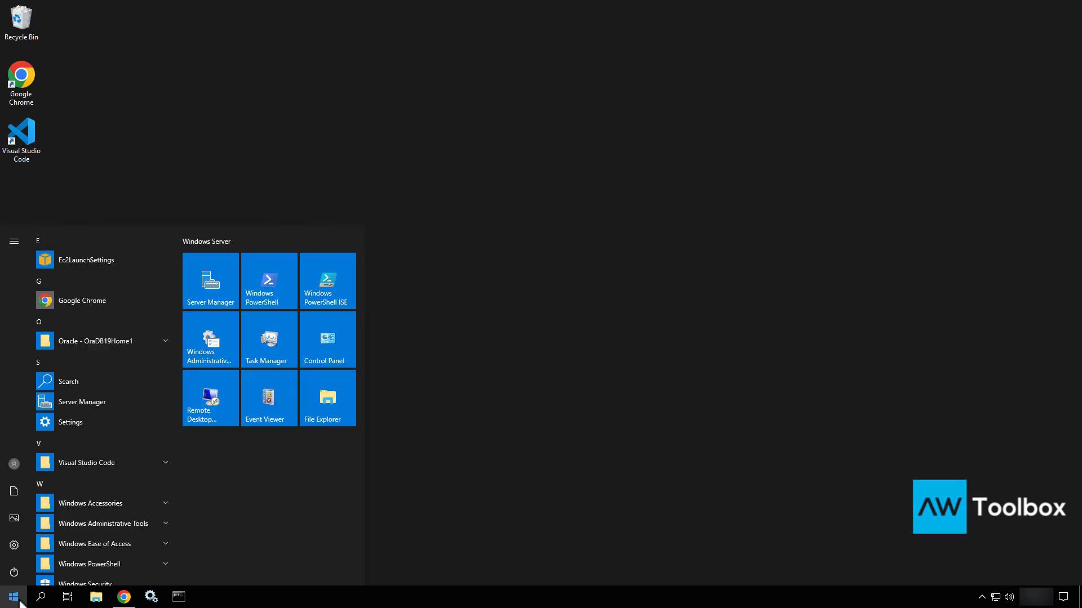
pyautogui.click(122, 339)
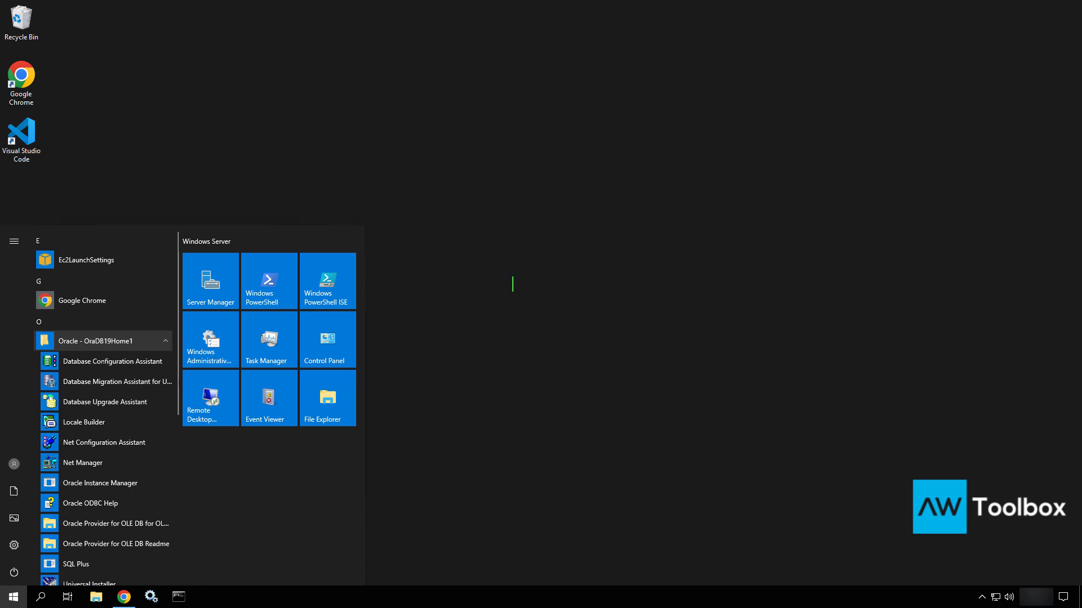
pyautogui.write('Database (Metas')
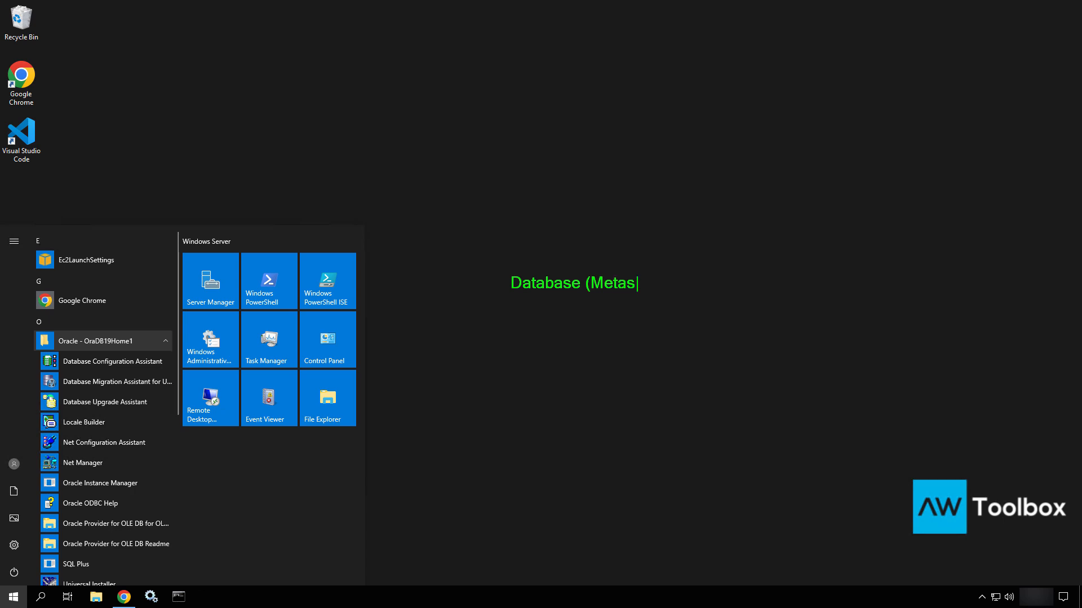
pyautogui.press('BackSpace')
pyautogui.write('data)')
pyautogui.press('Return')
# Add 'Listener' and 'Port' notes, then reopen the Oracle - OraDB19Home1 group in Start
pyautogui.write('Listener')
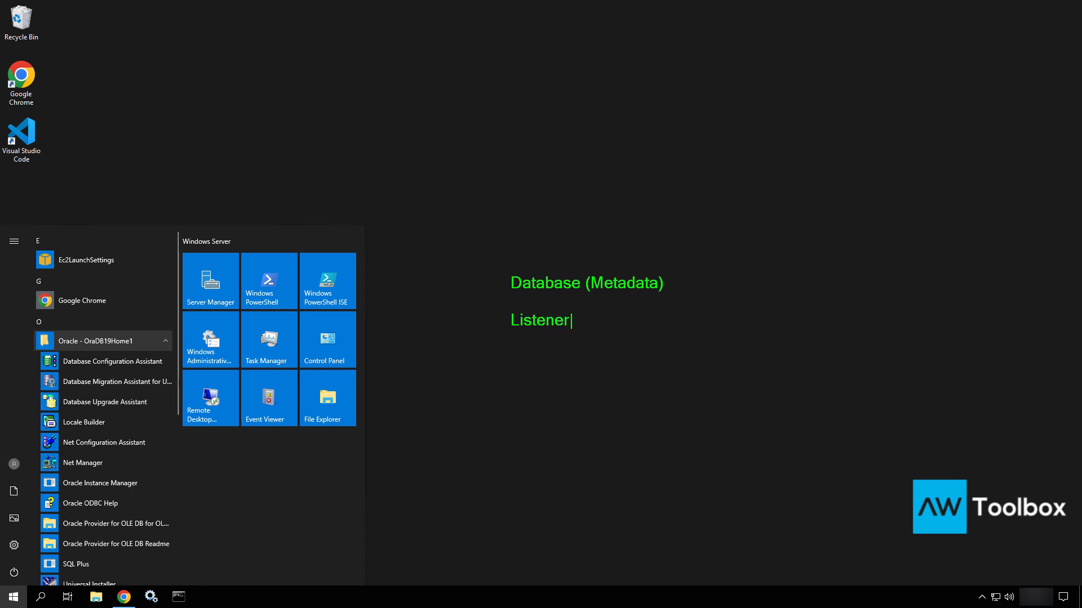
pyautogui.press('Escape')
pyautogui.moveTo(570, 327); pyautogui.dragTo(632, 377)
pyautogui.write('Port')
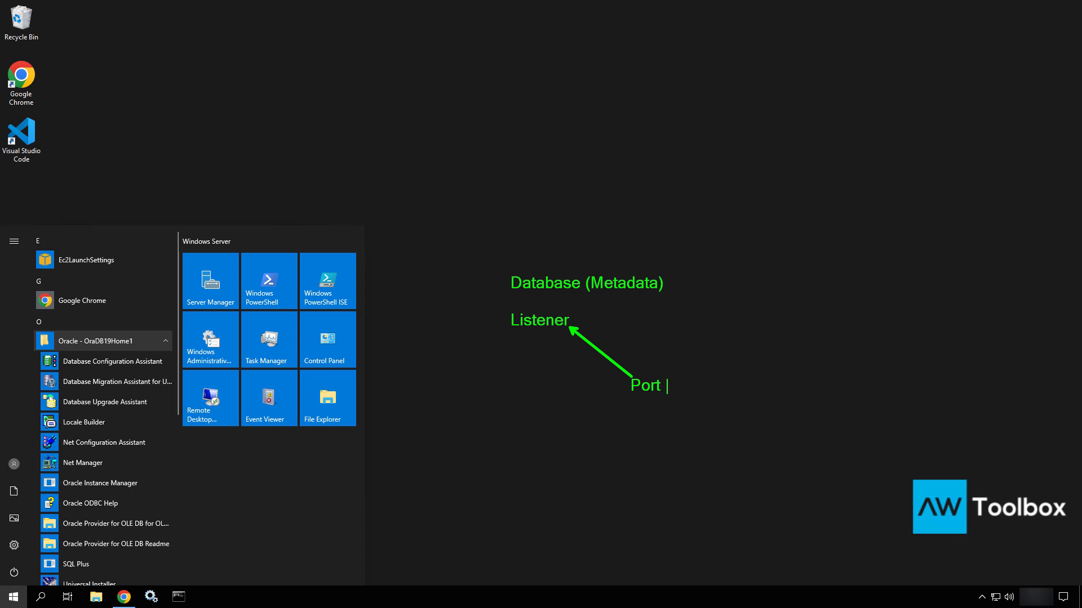
pyautogui.press('Escape')
pyautogui.press('Escape')
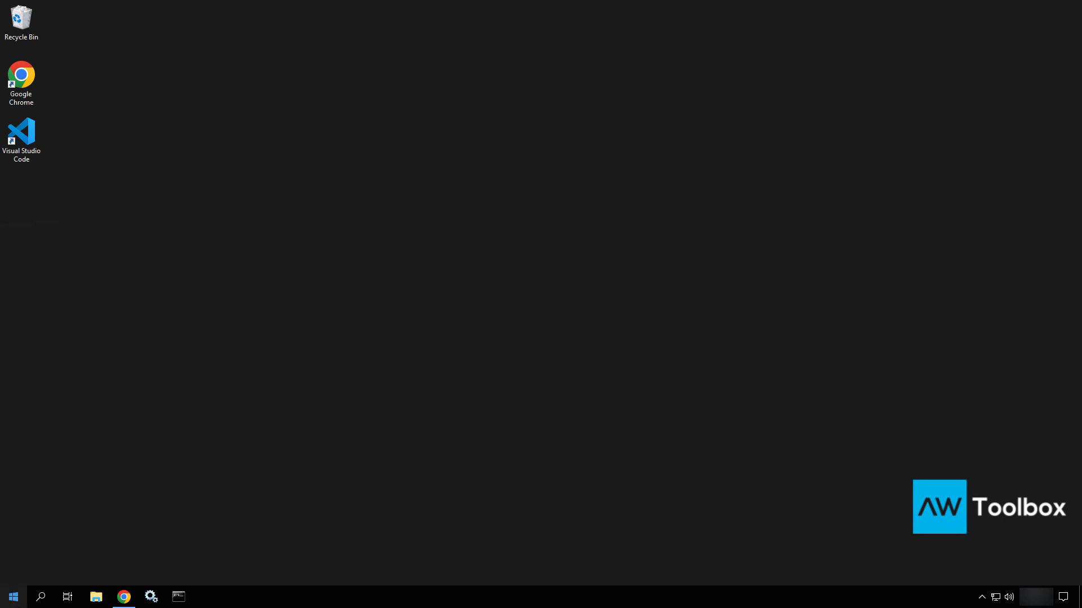
pyautogui.click(13, 597)
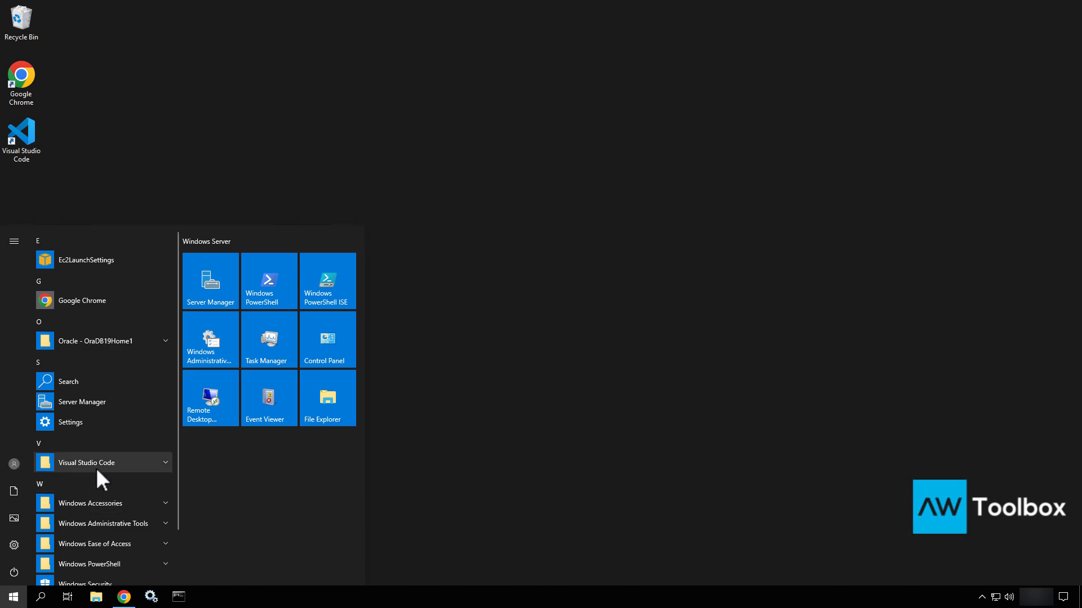
pyautogui.click(133, 340)
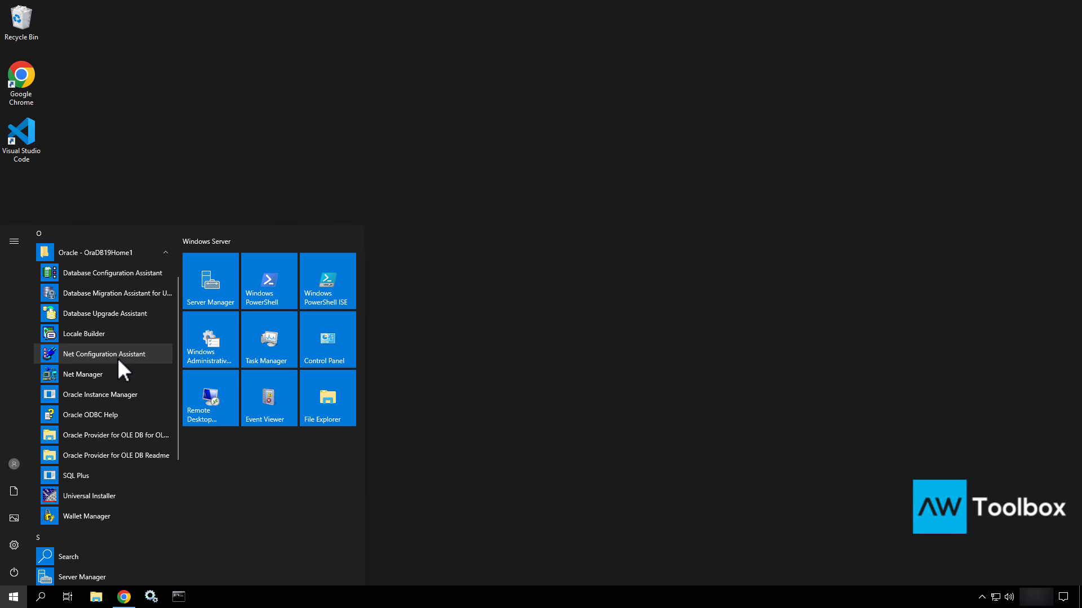
# Launch Net Configuration Assistant and add a new listener named LISTENER
pyautogui.click(117, 355)
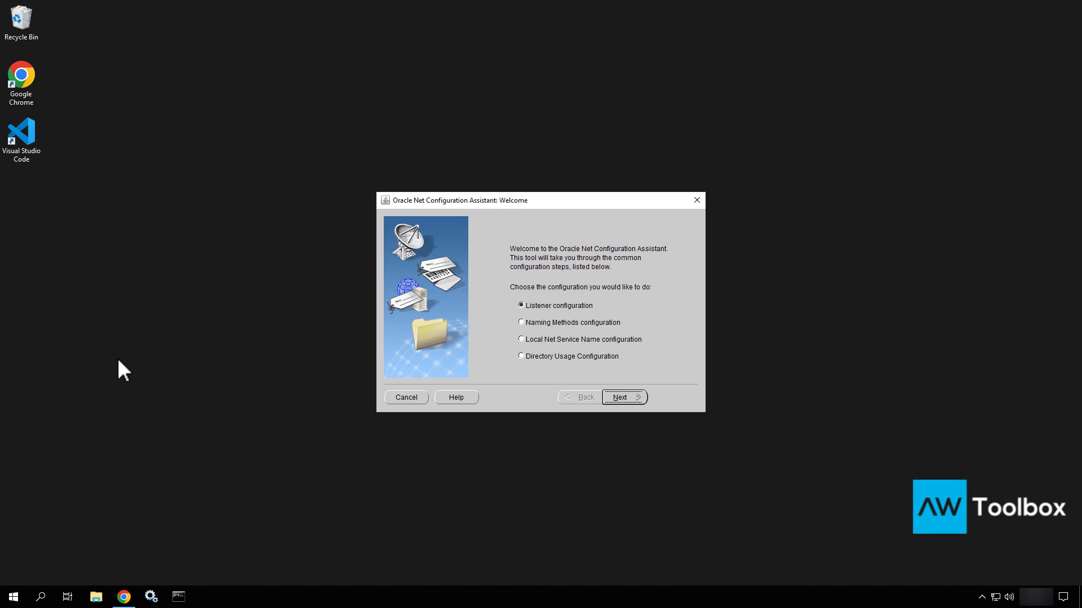
pyautogui.click(633, 397)
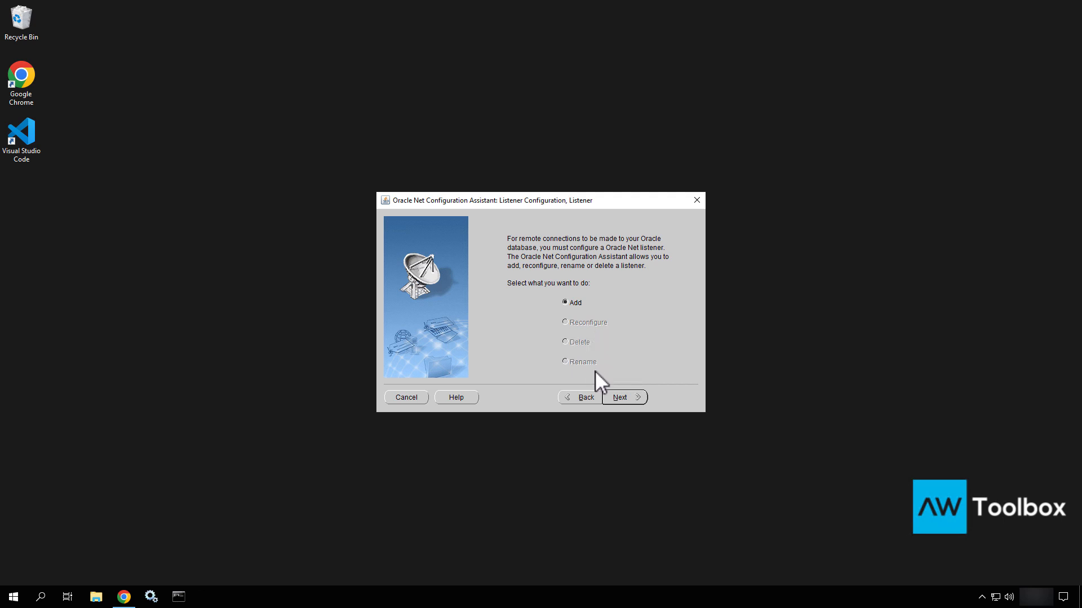
pyautogui.click(627, 397)
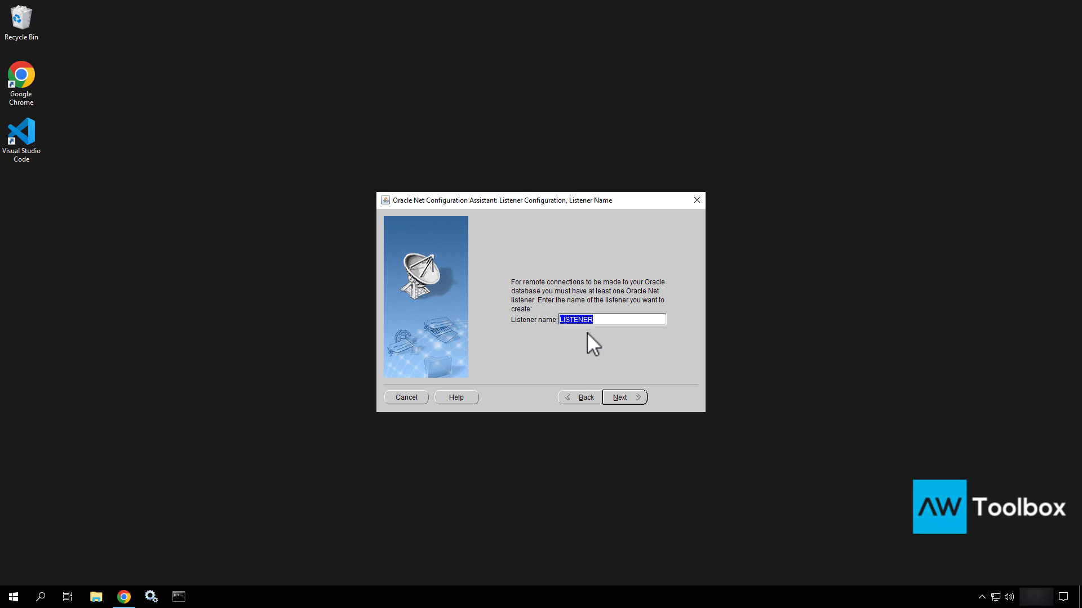
pyautogui.click(635, 396)
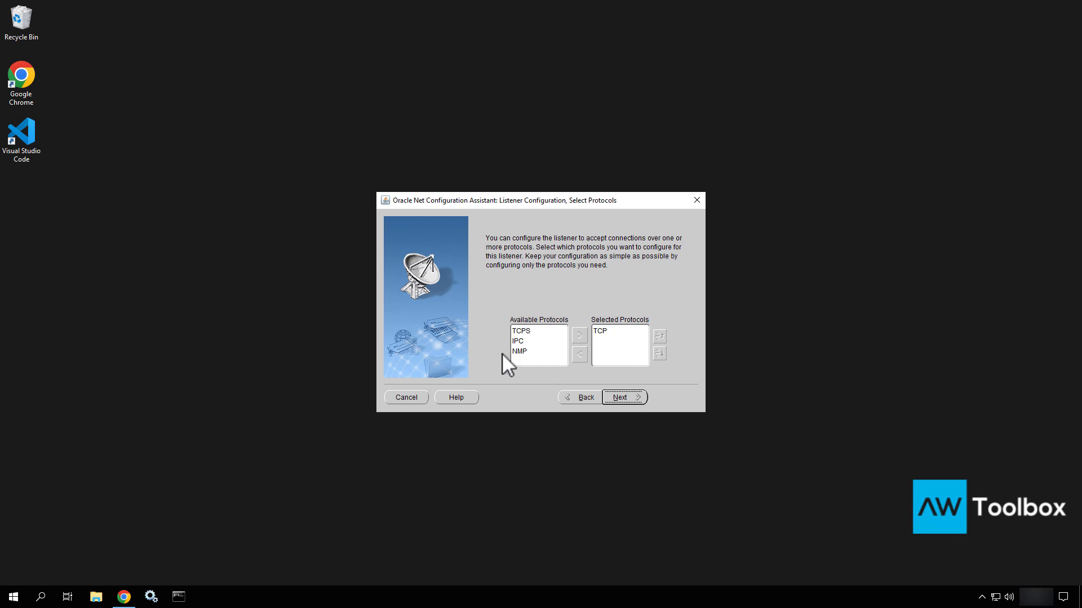
# Use TCP on standard port 1521 for the listener, then bring up Windows Services
pyautogui.click(601, 332)
pyautogui.click(623, 398)
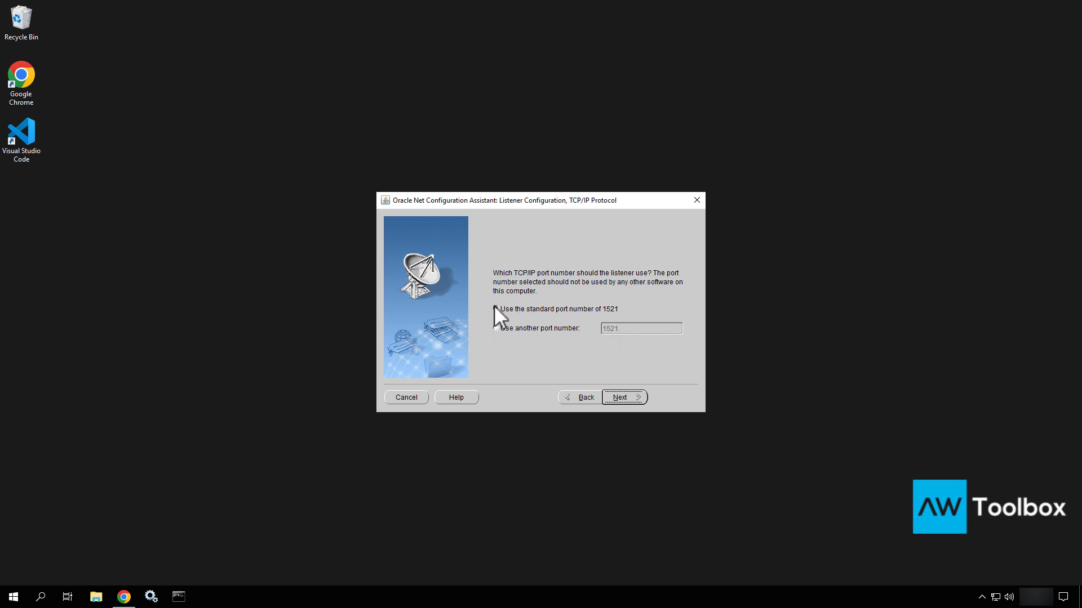
pyautogui.click(623, 395)
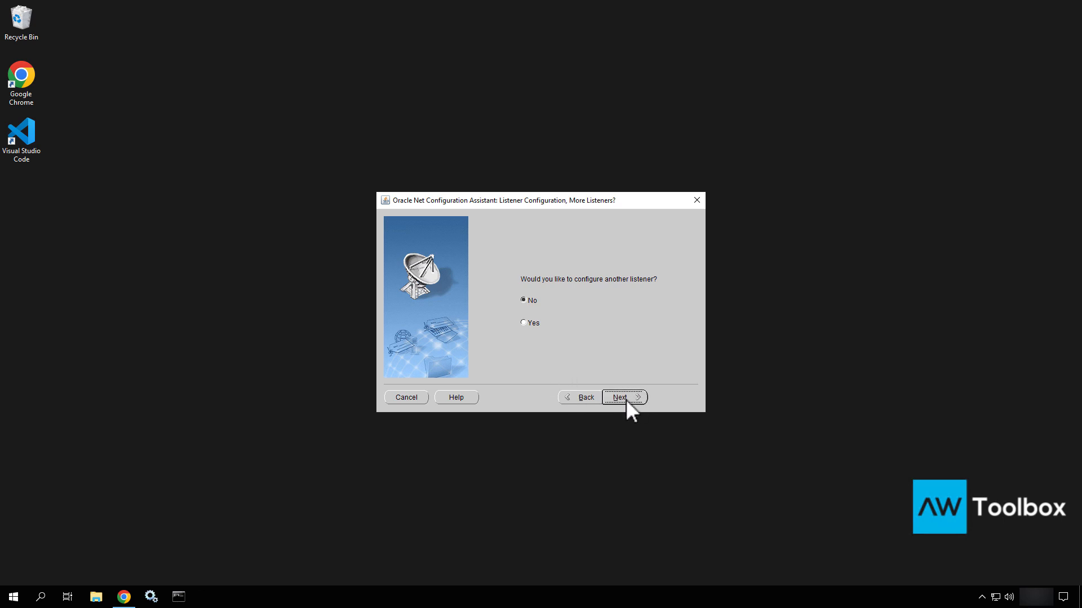
pyautogui.click(151, 596)
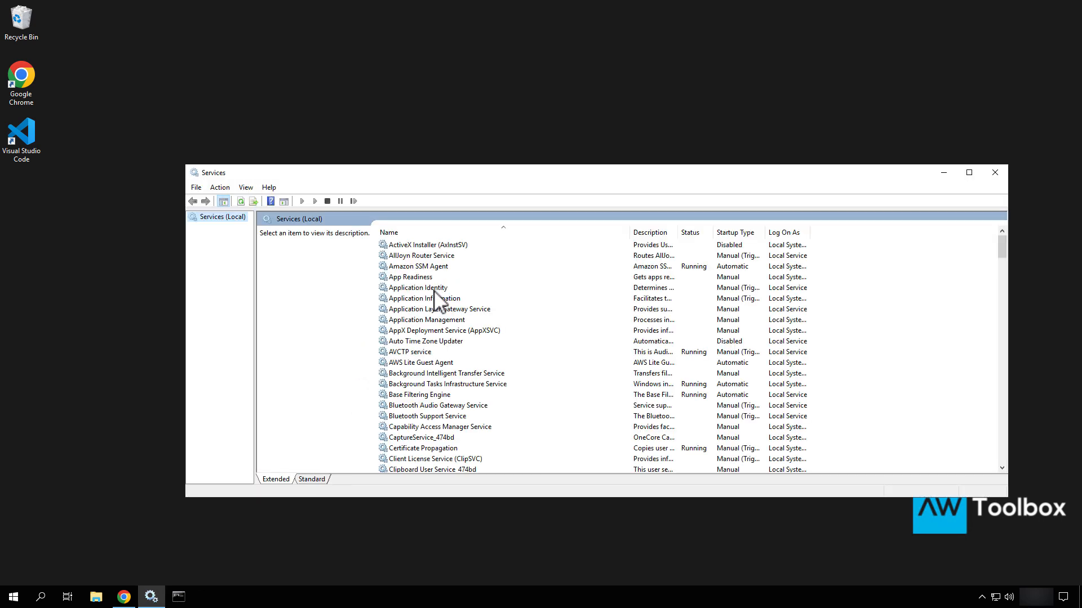
# Confirm OracleOraDB19Home1TNSListener is Running in Services, then close Services
pyautogui.click(435, 289)
pyautogui.press('t')
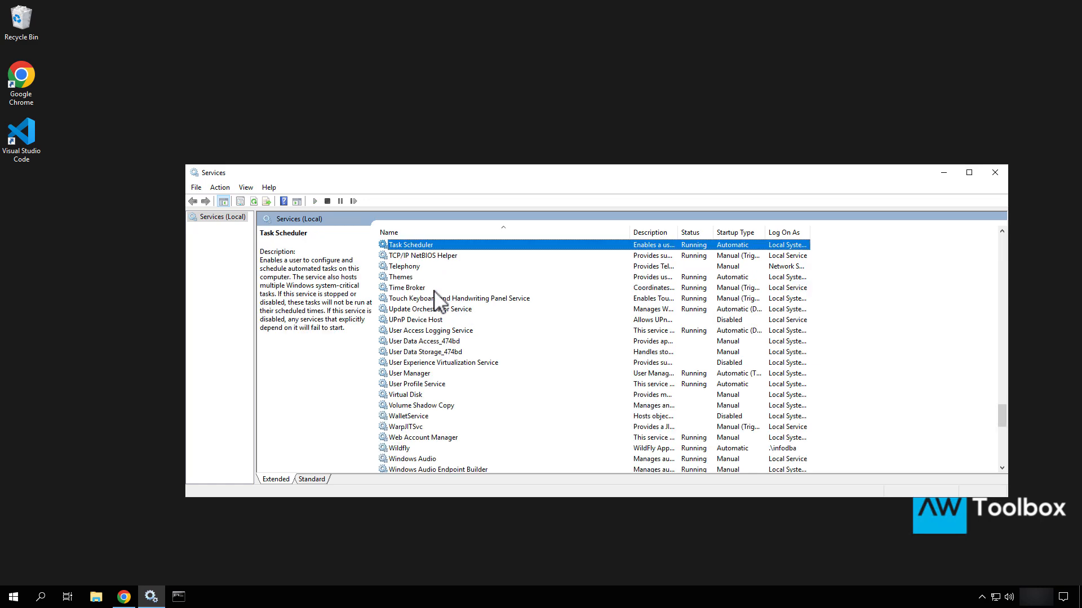
pyautogui.press('o')
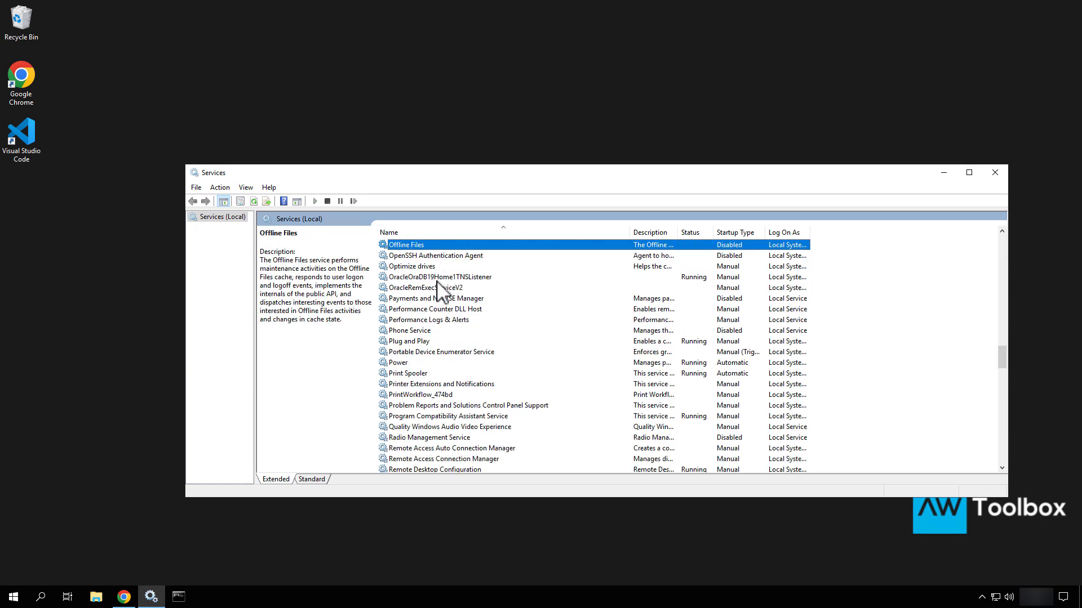
pyautogui.click(438, 280)
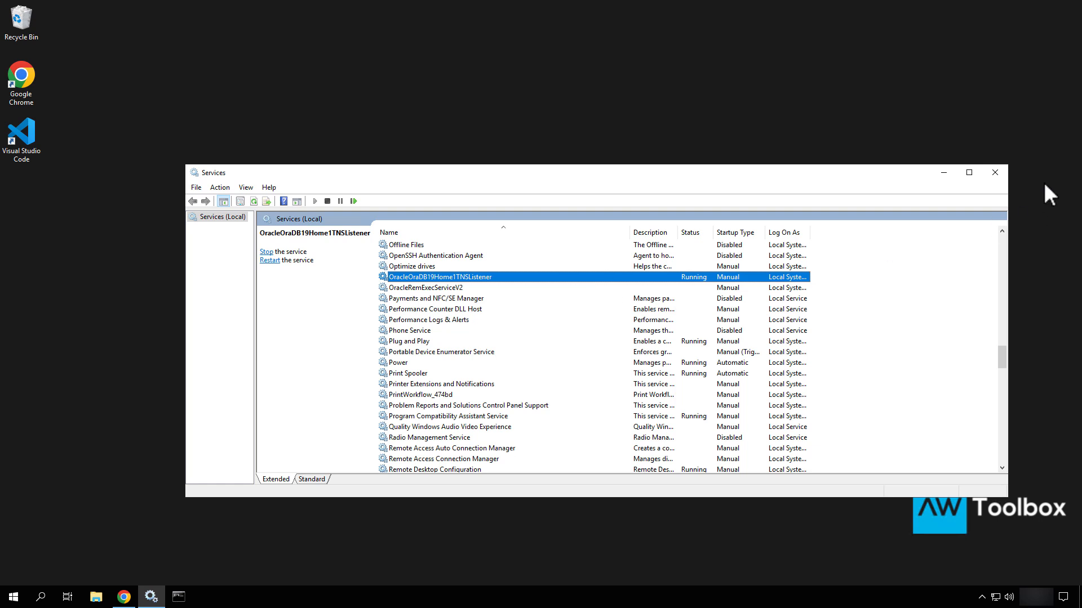
pyautogui.click(994, 168)
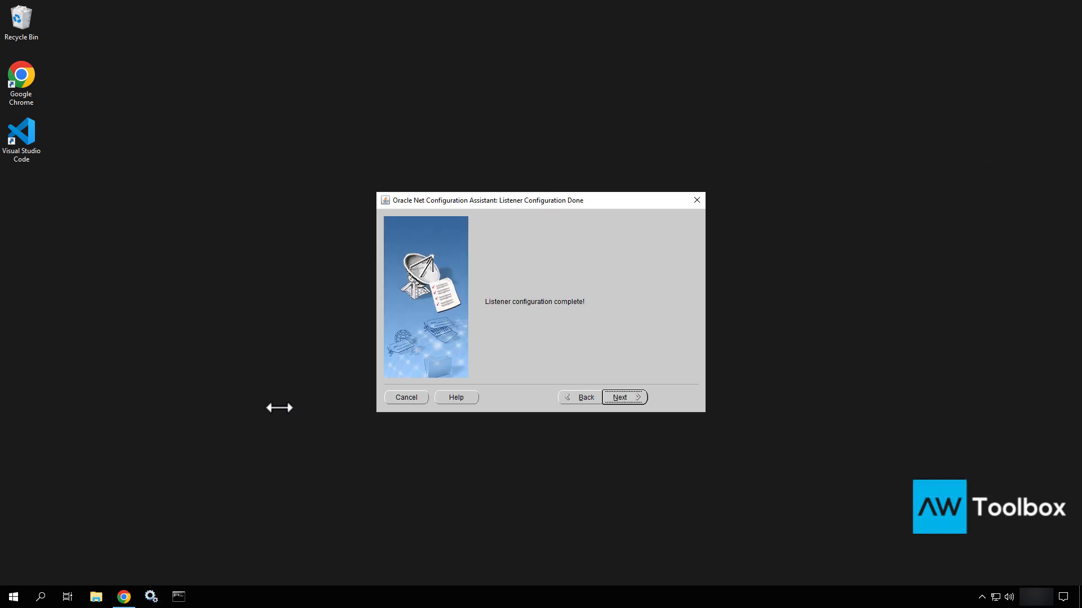
# Open C:\apps\Oracle\Software in a new File Explorer window
pyautogui.click(95, 597)
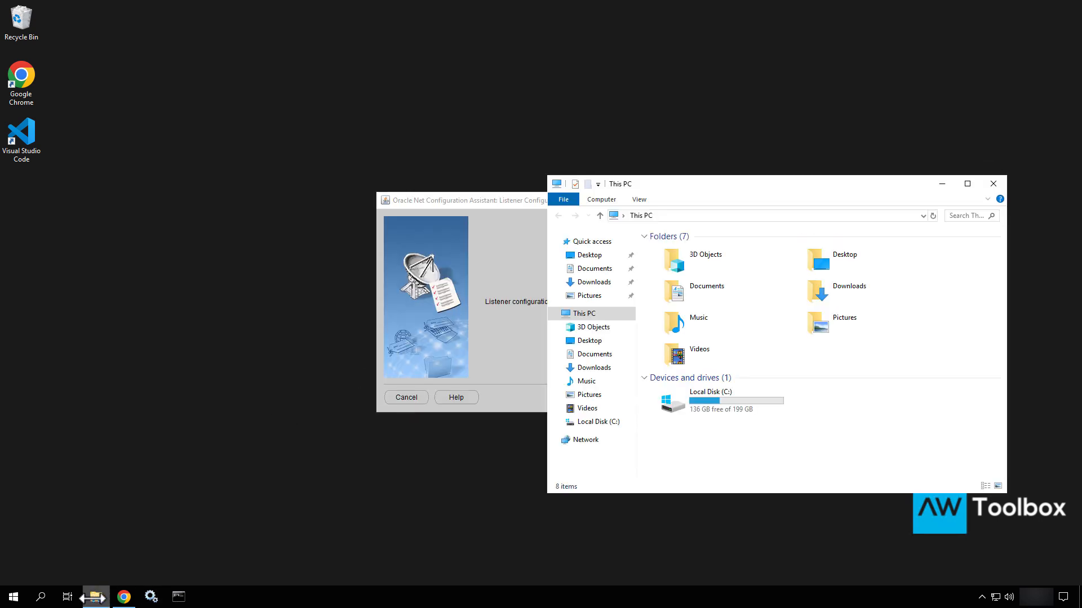
pyautogui.doubleClick(738, 394)
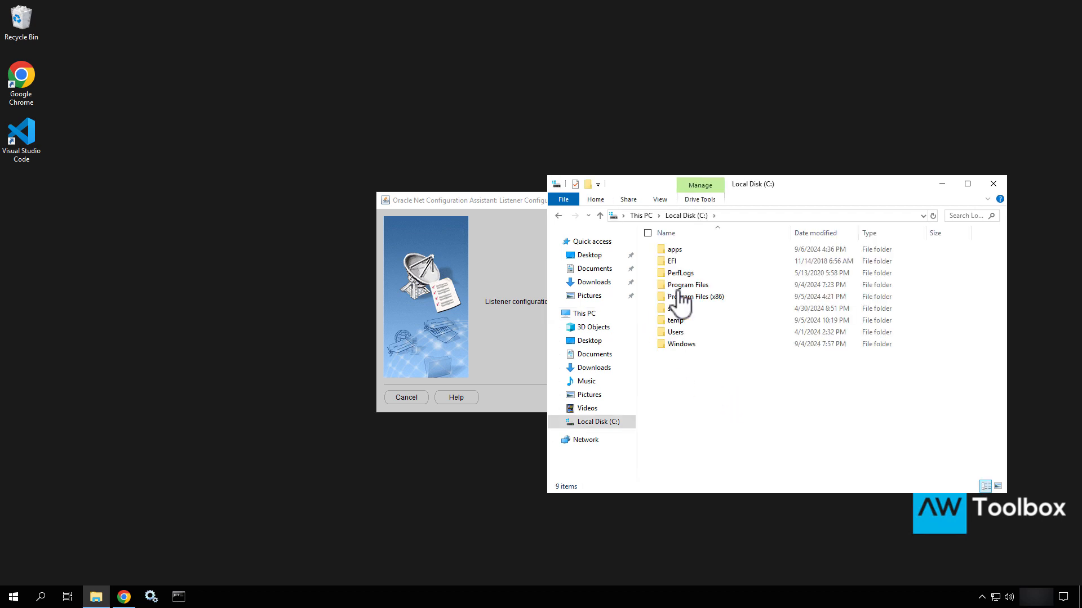
pyautogui.doubleClick(679, 251)
pyautogui.click(678, 261)
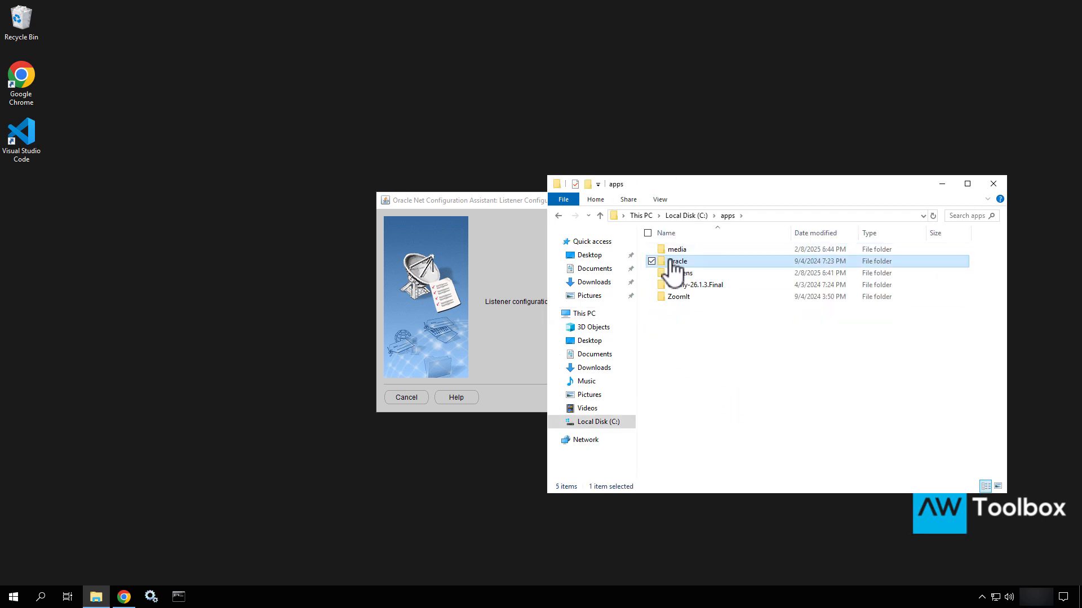
pyautogui.doubleClick(670, 261)
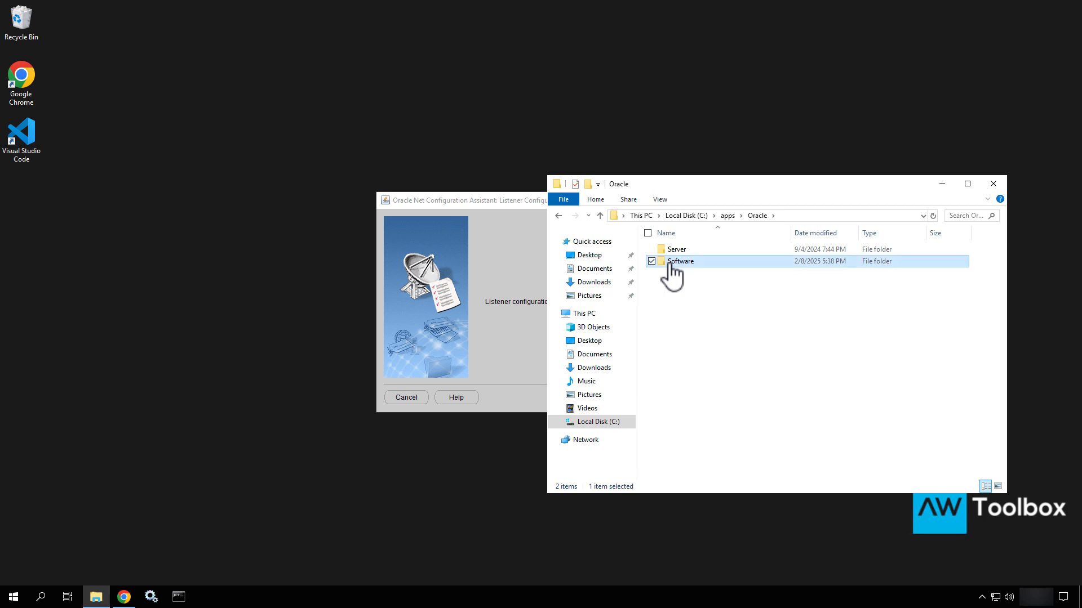
# Go into network\admin and bring up the context menu for listener.ora
pyautogui.click(659, 308)
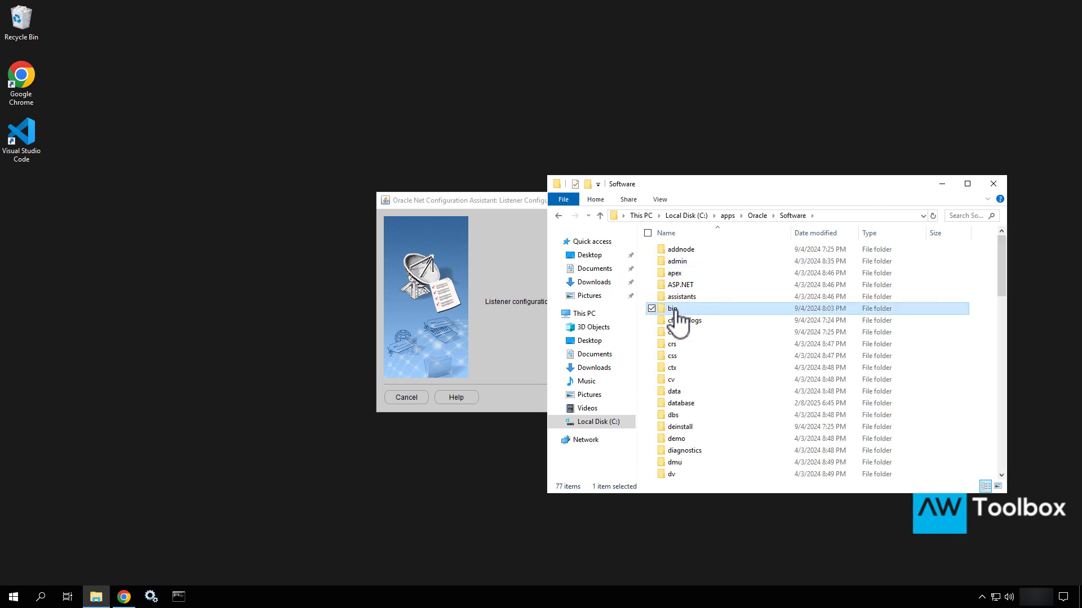
pyautogui.click(674, 309)
pyautogui.write('n')
pyautogui.press('Escape')
pyautogui.click(700, 369)
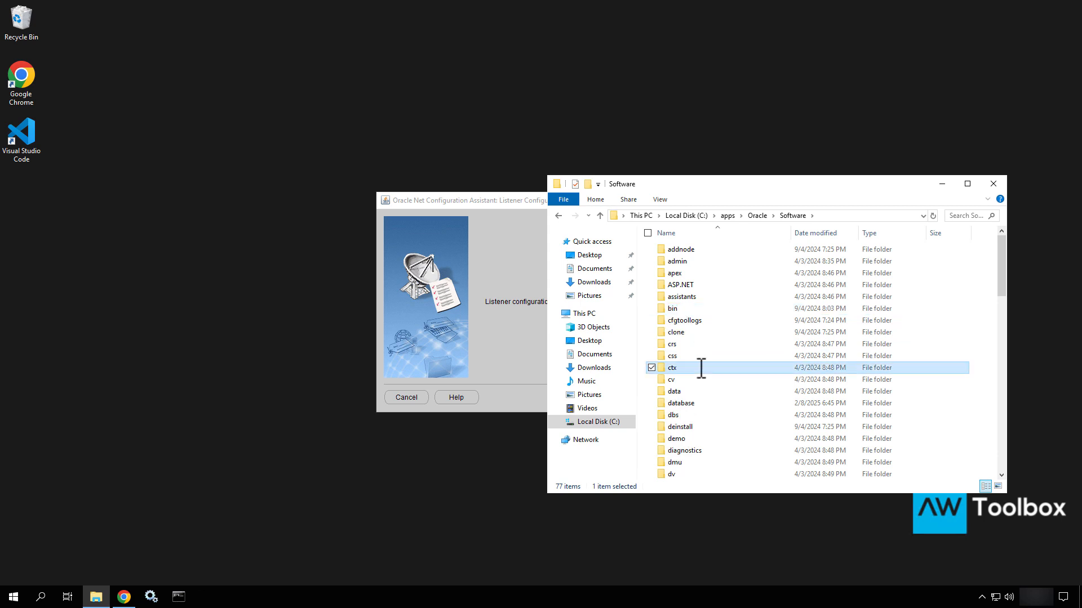
pyautogui.press('n')
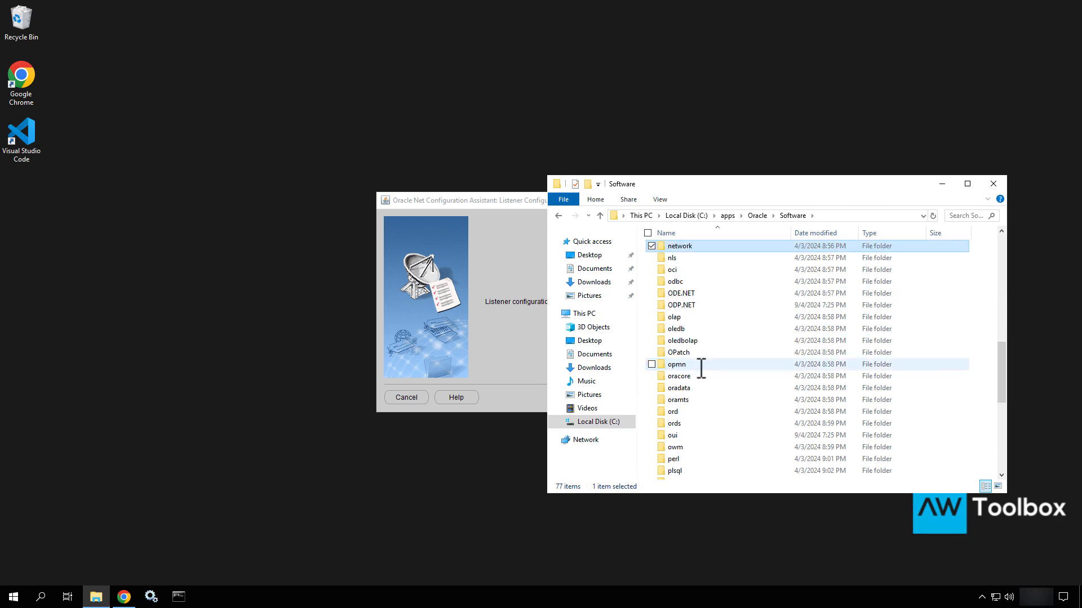
pyautogui.doubleClick(683, 245)
pyautogui.doubleClick(674, 249)
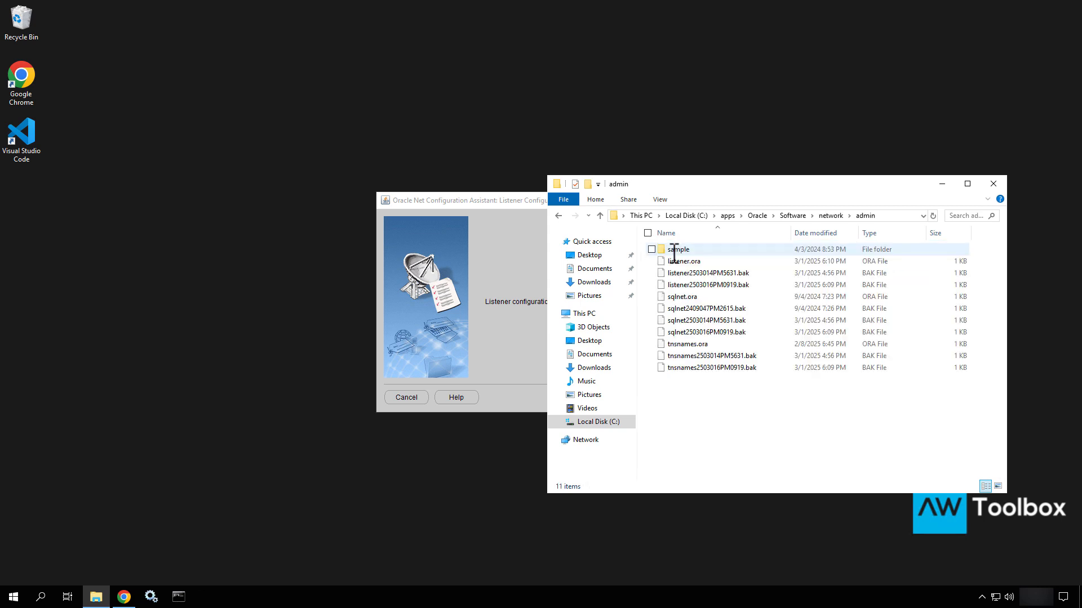
pyautogui.click(673, 263)
pyautogui.rightClick(670, 263)
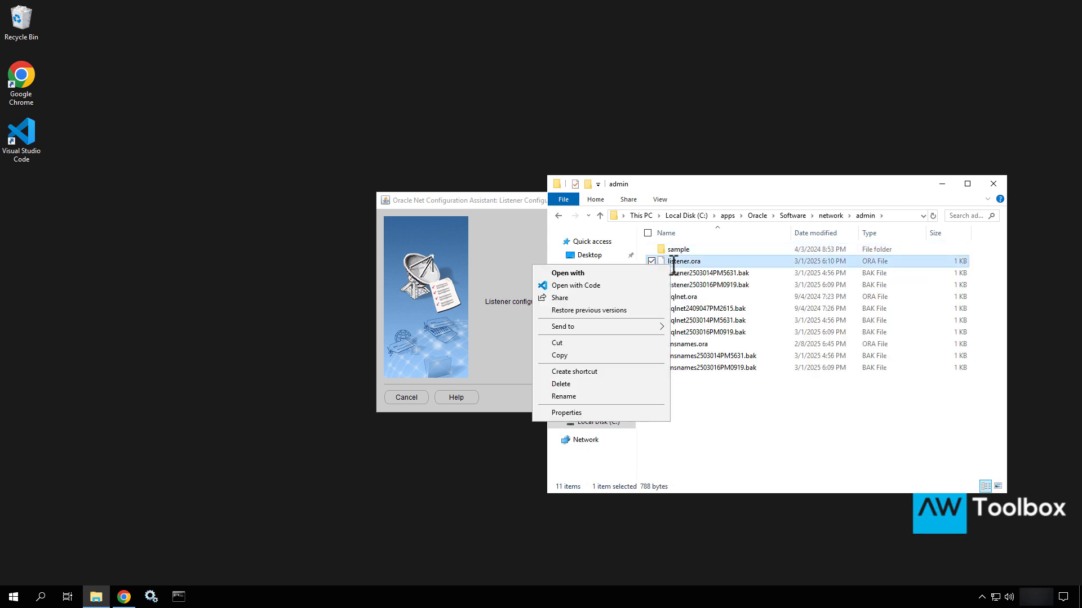
# In VS Code, change listener.ora's HOST from 10.0.14.57 to training01, save, and close it
pyautogui.click(589, 288)
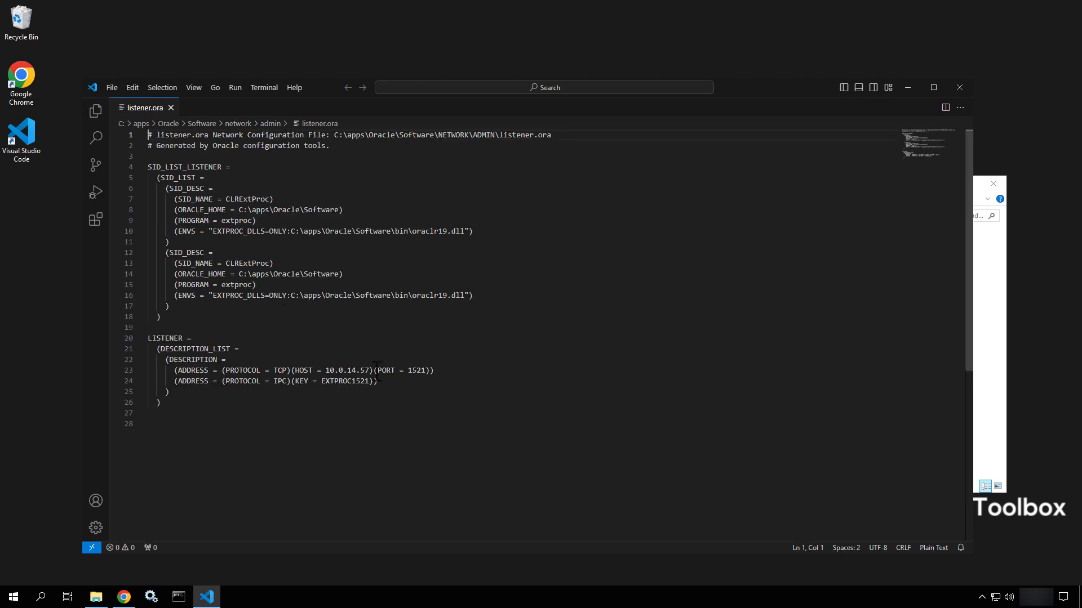
pyautogui.moveTo(371, 370); pyautogui.dragTo(324, 369)
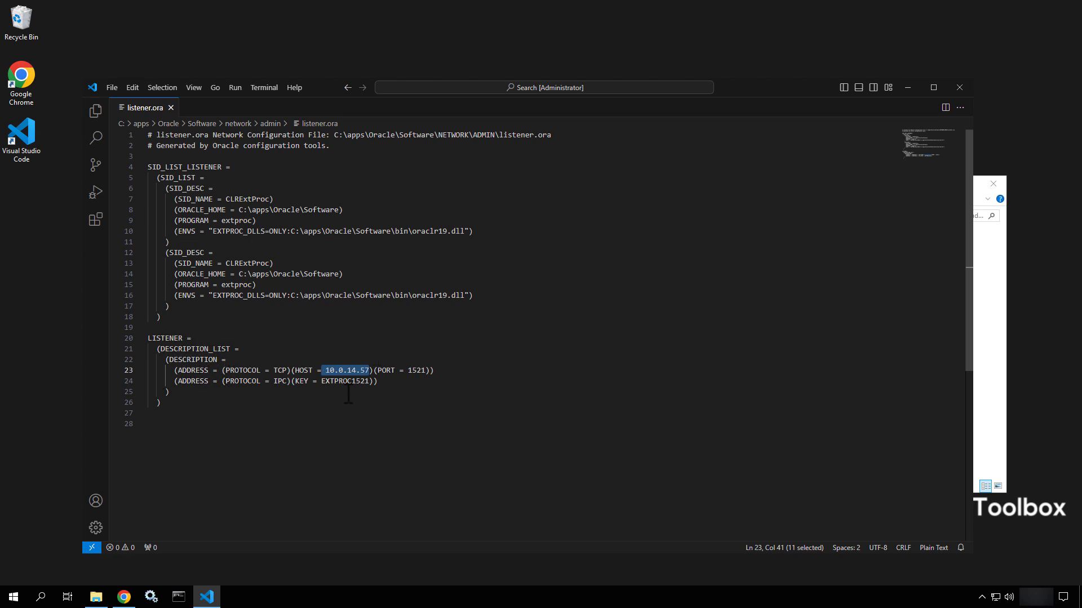
pyautogui.click(370, 367)
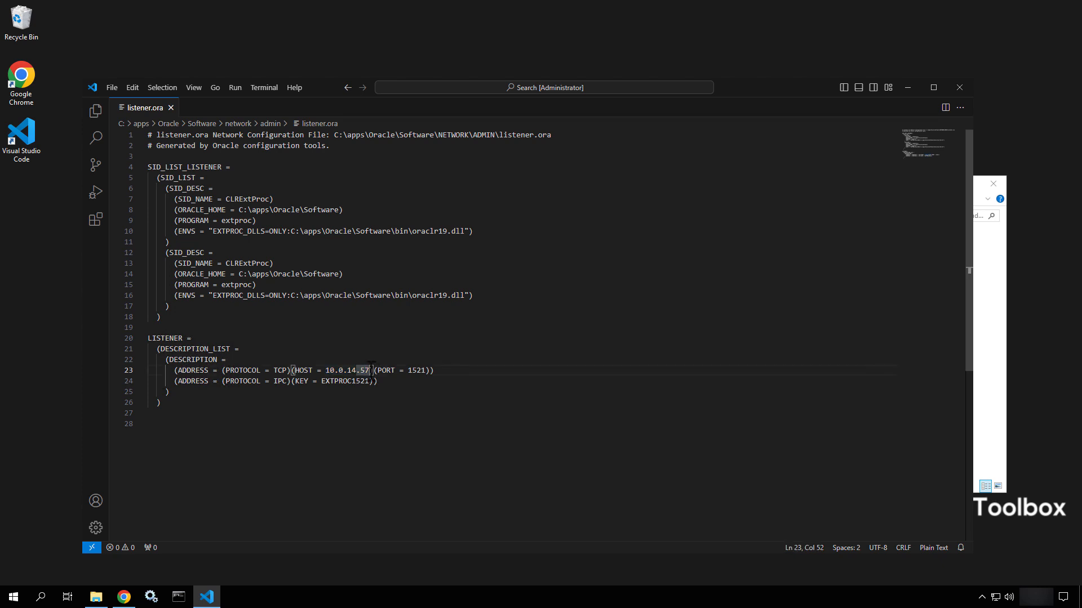
pyautogui.moveTo(370, 369); pyautogui.dragTo(327, 369)
pyautogui.write('training01')
pyautogui.hotkey('ctrl', 's')
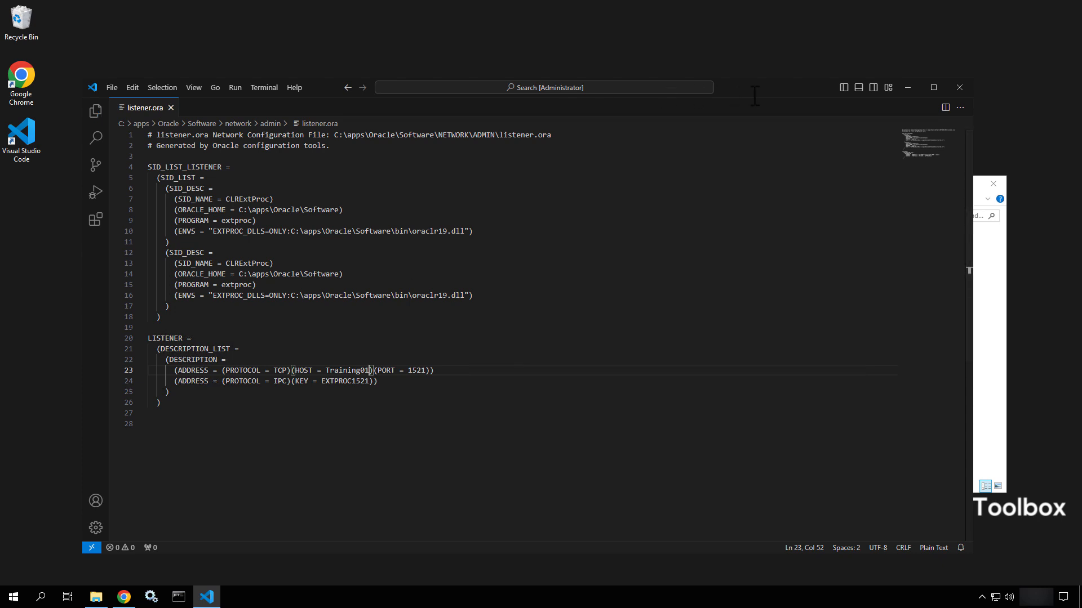
pyautogui.moveTo(770, 95); pyautogui.dragTo(742, 185)
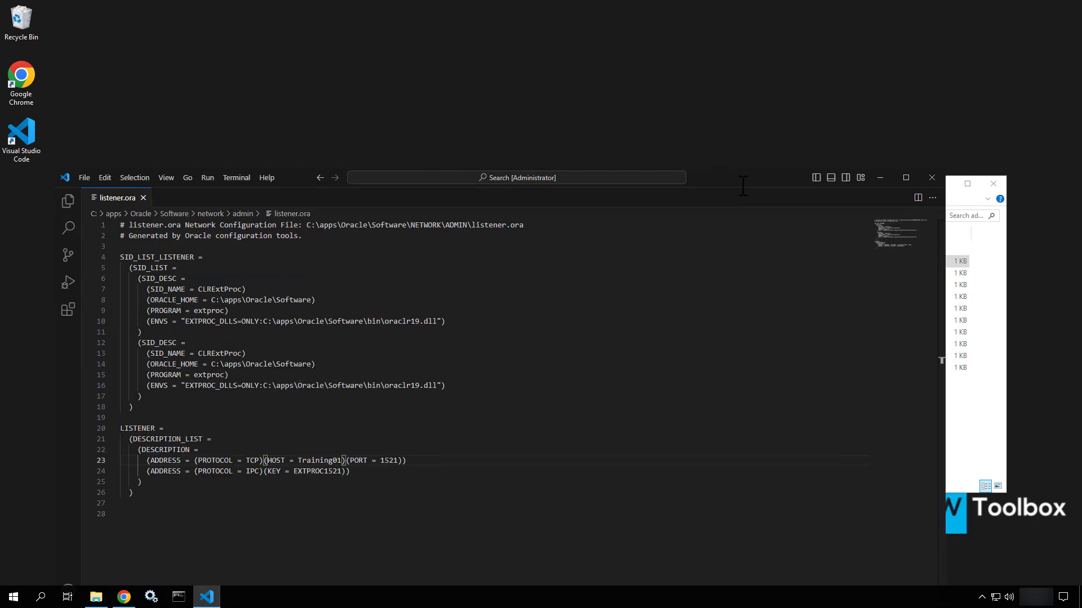
pyautogui.click(143, 197)
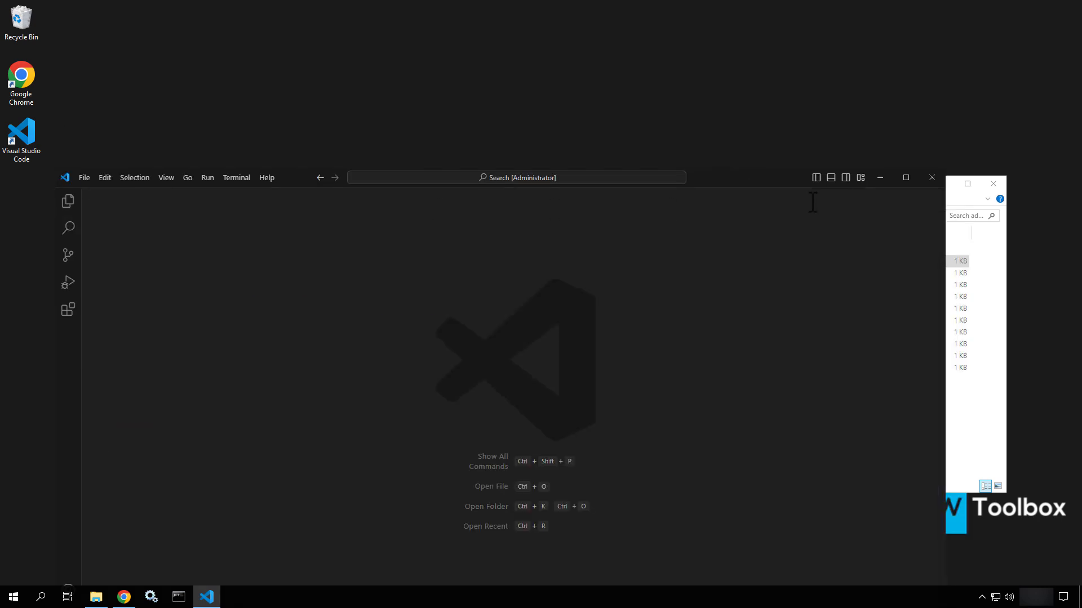
# Review tnsnames.ora from the admin folder in Visual Studio Code, then close it and File Explorer
pyautogui.click(880, 177)
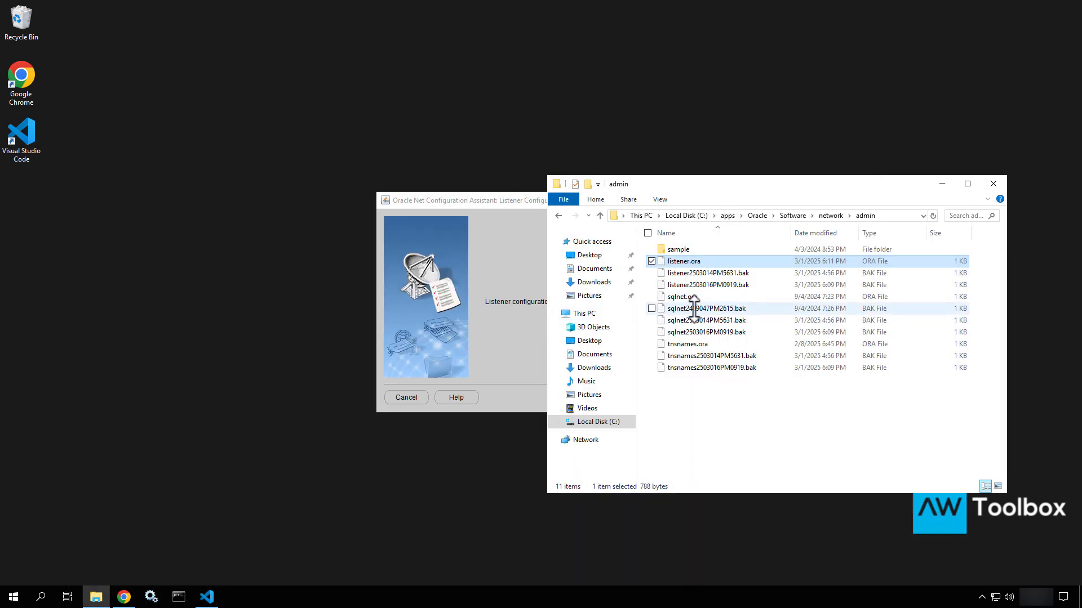
pyautogui.click(673, 342)
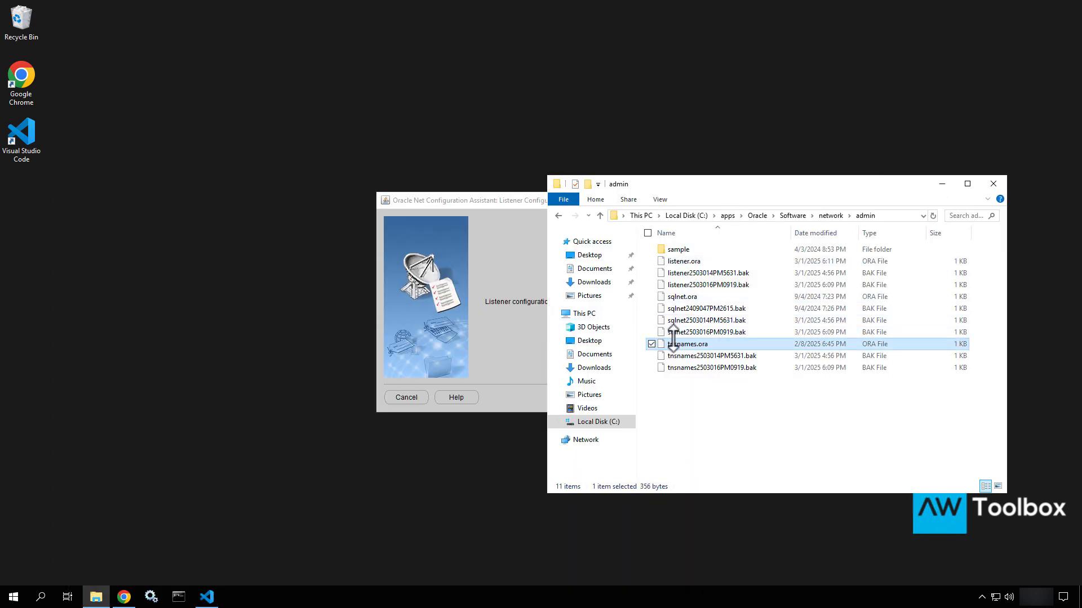
pyautogui.rightClick(673, 339)
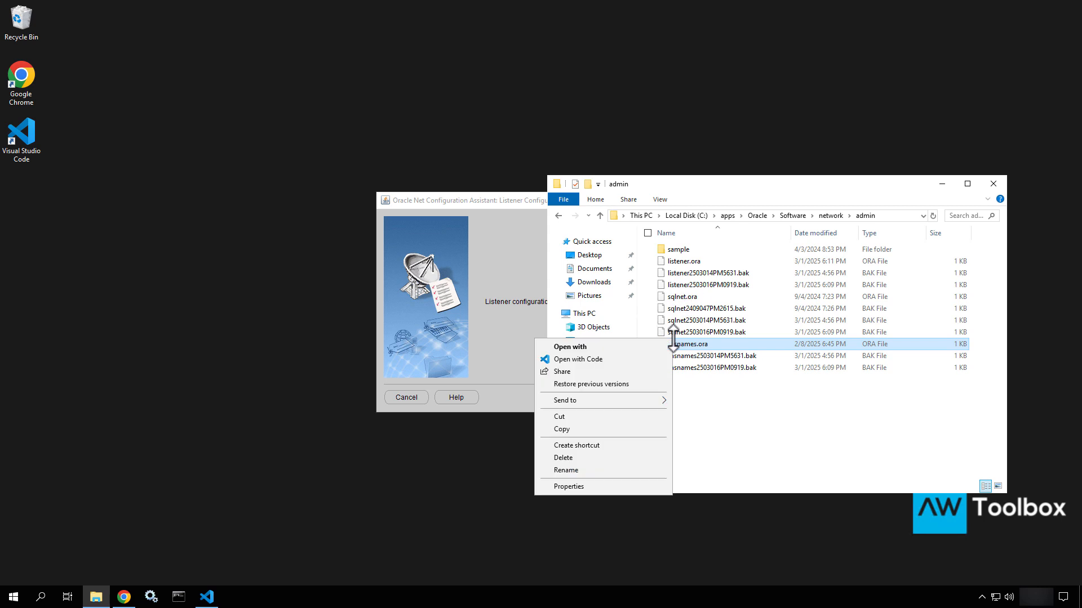
pyautogui.click(607, 360)
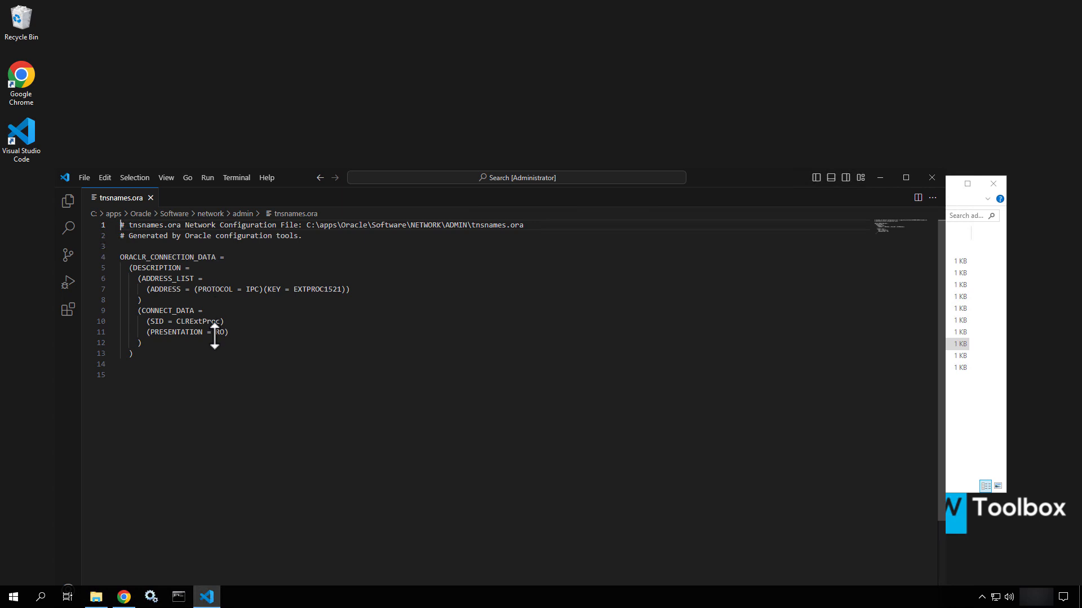
pyautogui.click(932, 178)
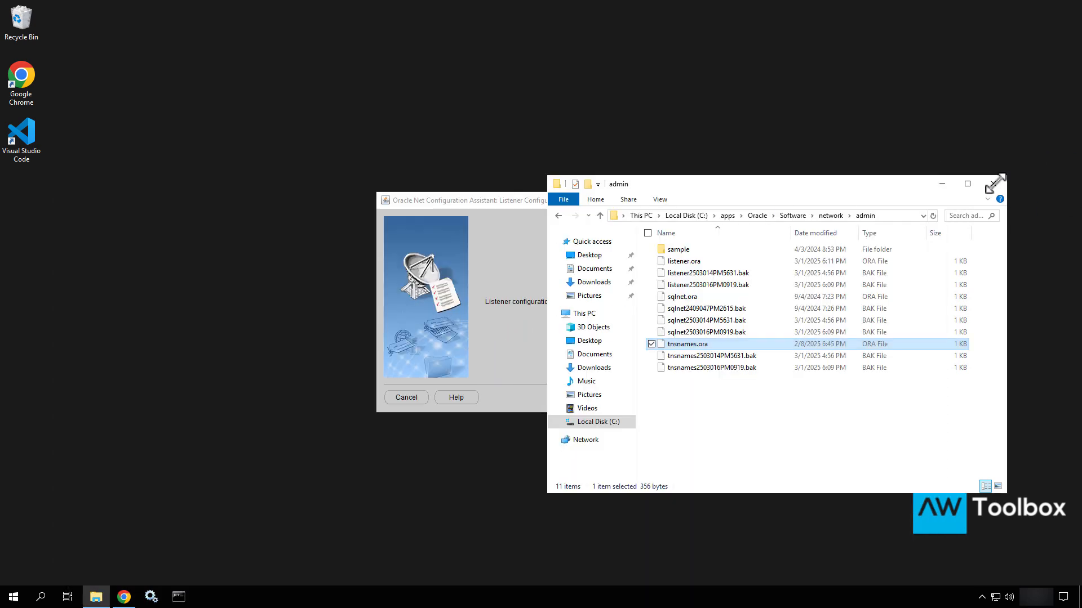
pyautogui.click(942, 184)
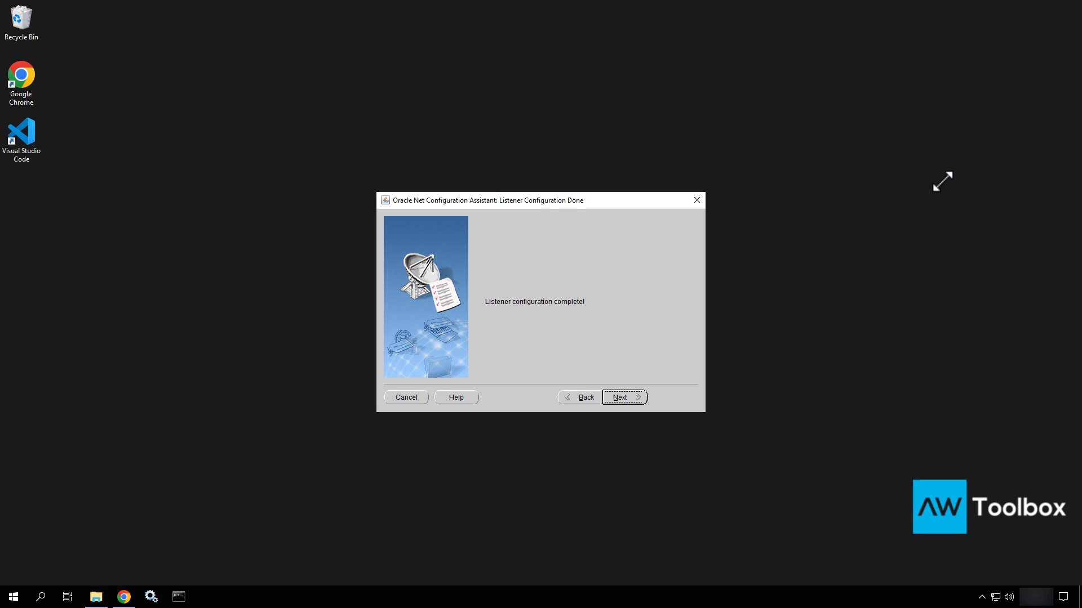
# Complete the listener setup and finish Oracle Net Configuration Assistant
pyautogui.click(626, 397)
pyautogui.click(670, 397)
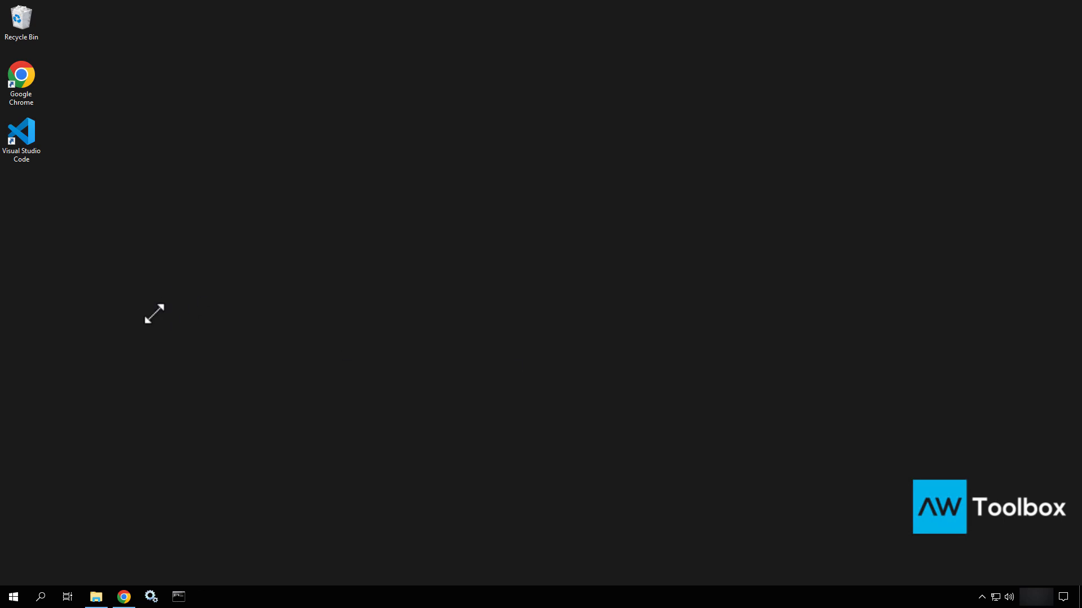
# Launch Database Configuration Assistant from the Oracle - OraDB19Home1 Start menu group
pyautogui.click(13, 598)
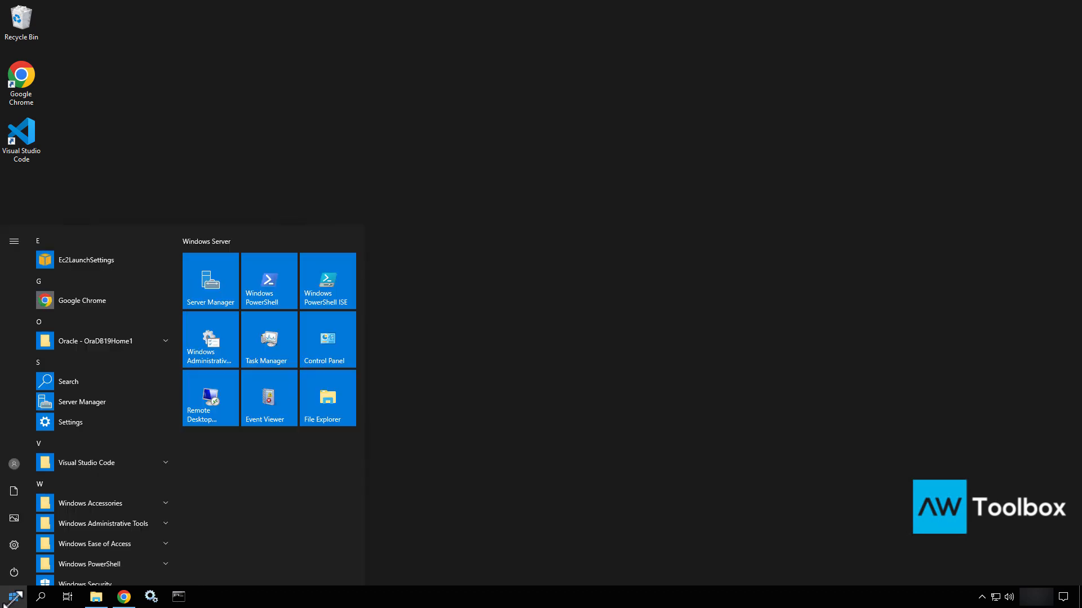
pyautogui.click(83, 347)
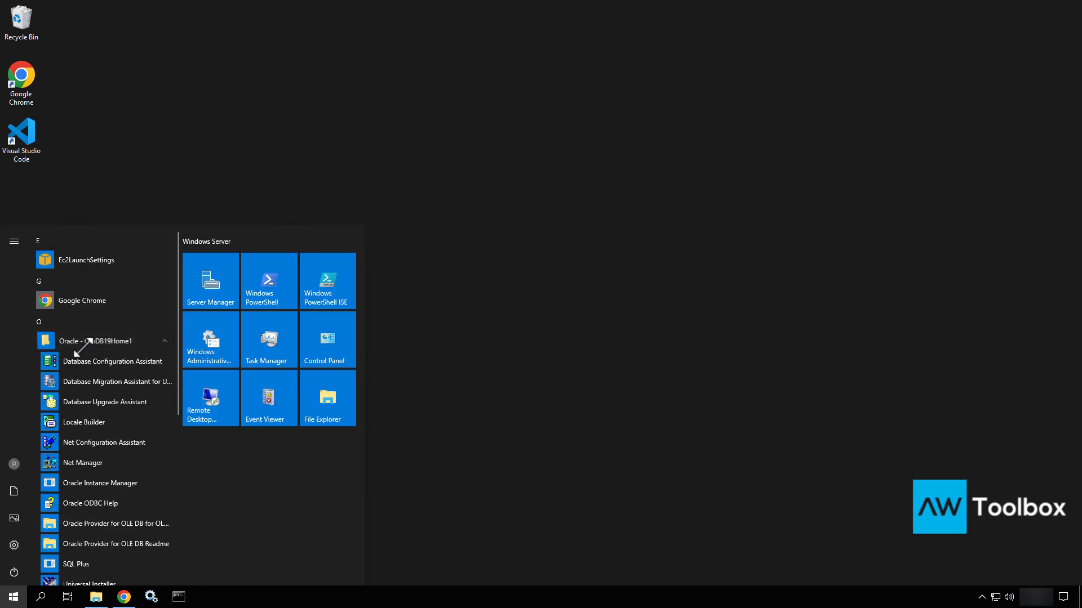
pyautogui.click(129, 363)
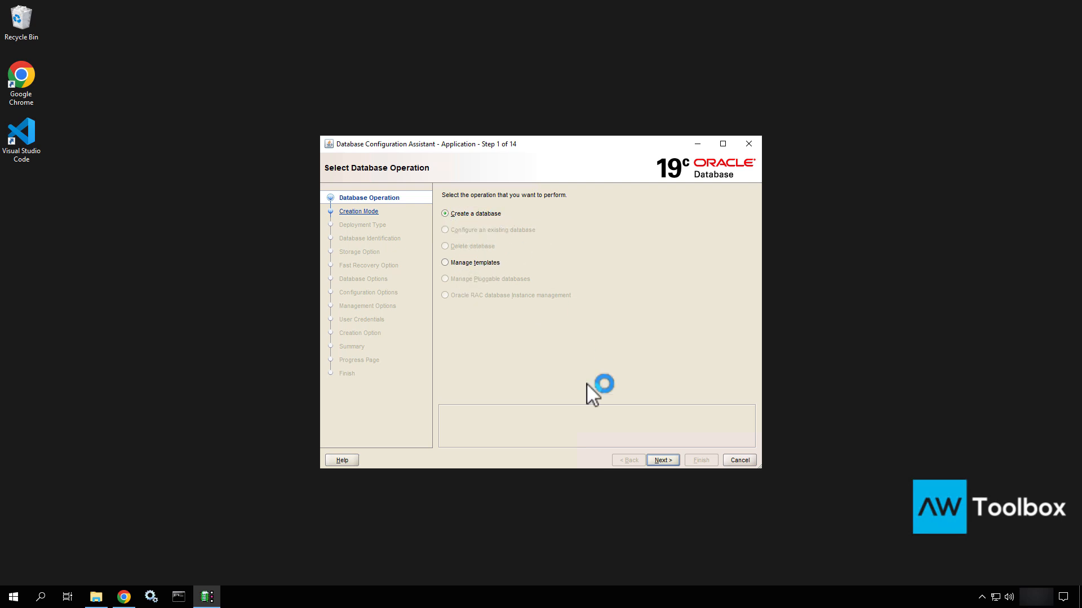
# Choose to create a database using Advanced configuration
pyautogui.click(663, 460)
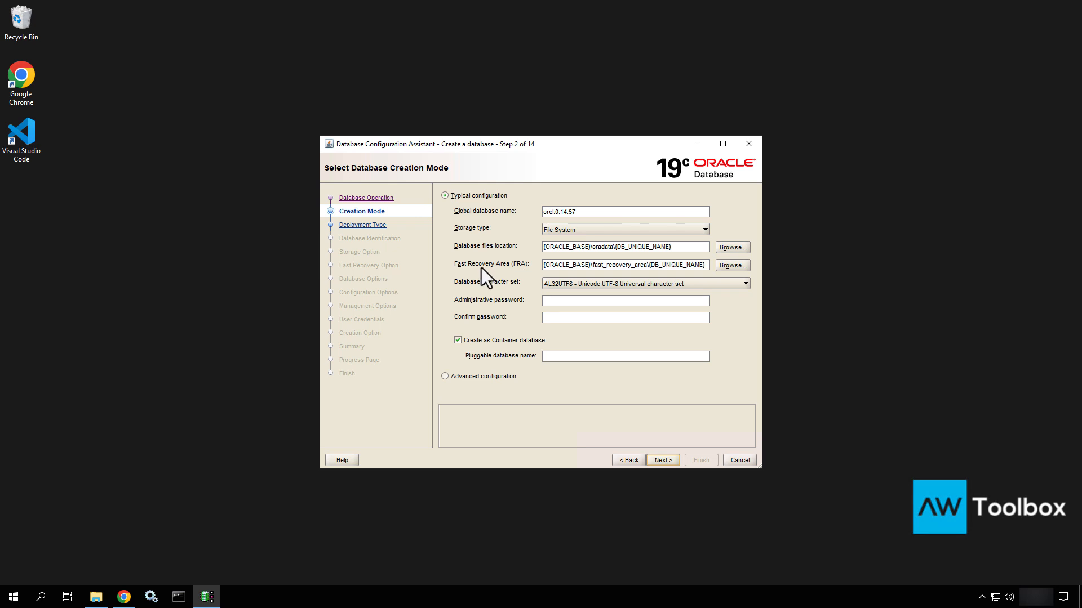
pyautogui.click(446, 377)
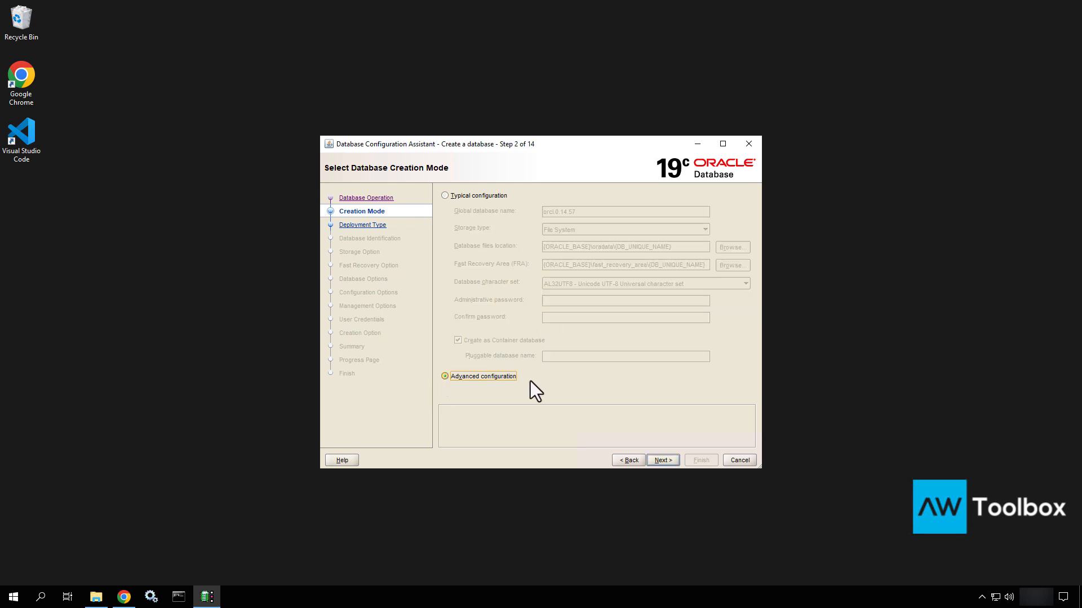
pyautogui.click(665, 458)
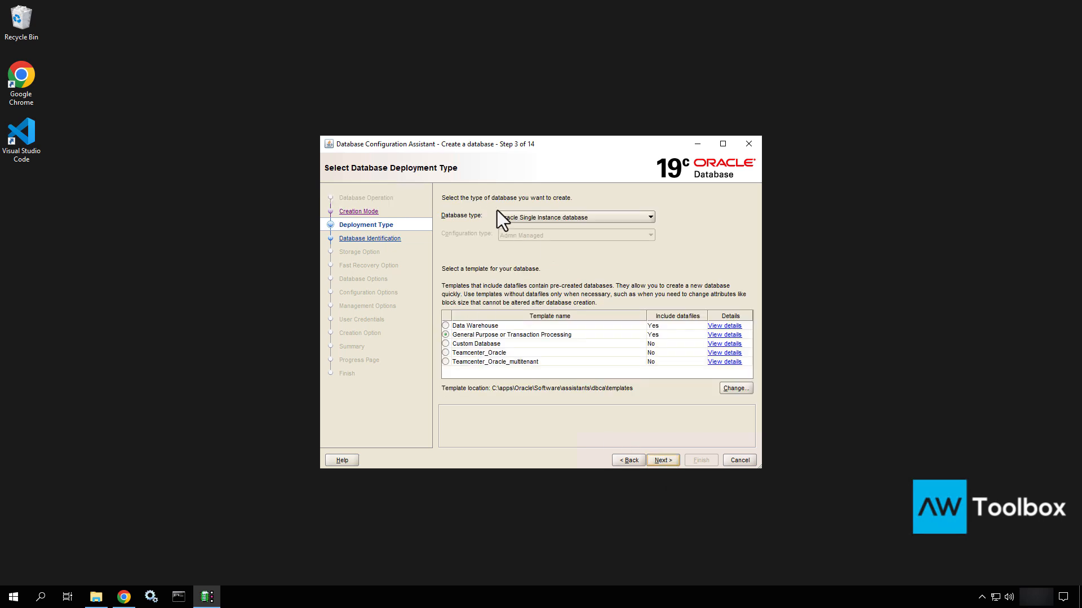
# Keep Oracle Single Instance database and select the Teamcenter_Oracle template
pyautogui.click(514, 221)
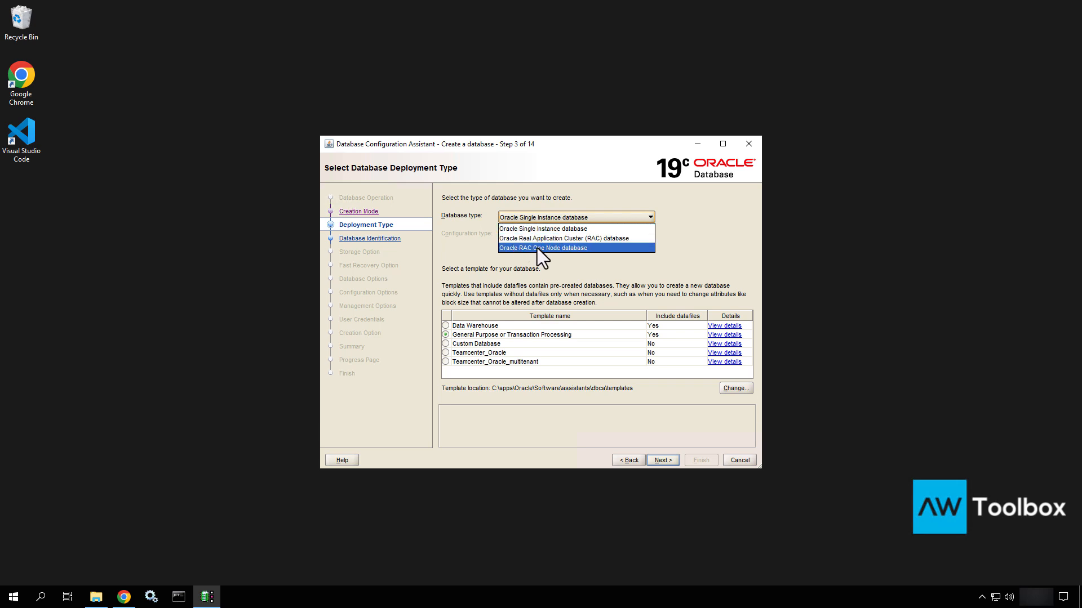
pyautogui.click(516, 228)
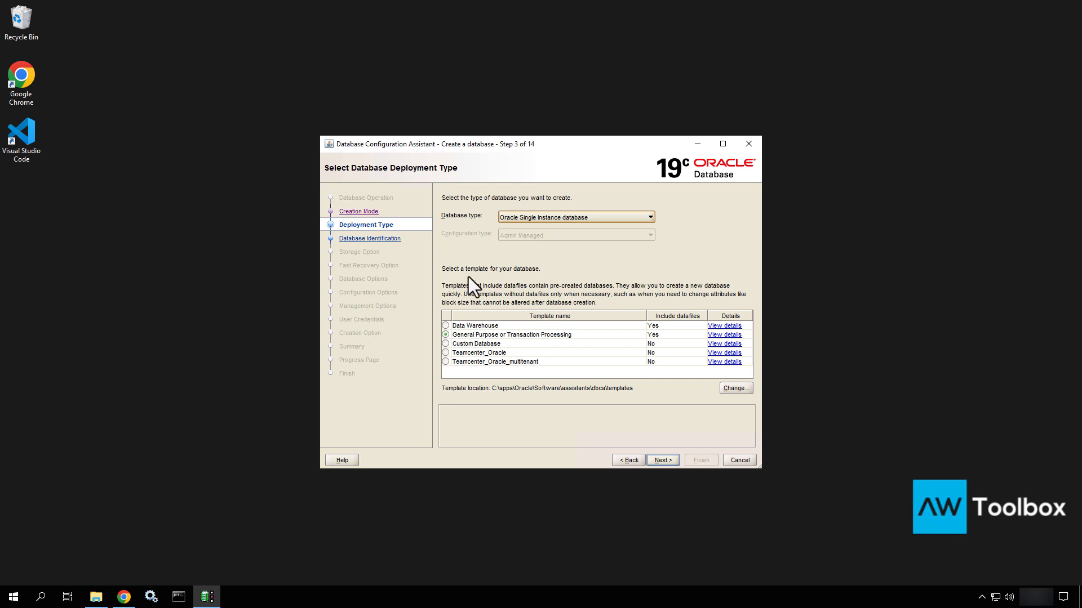
pyautogui.click(479, 353)
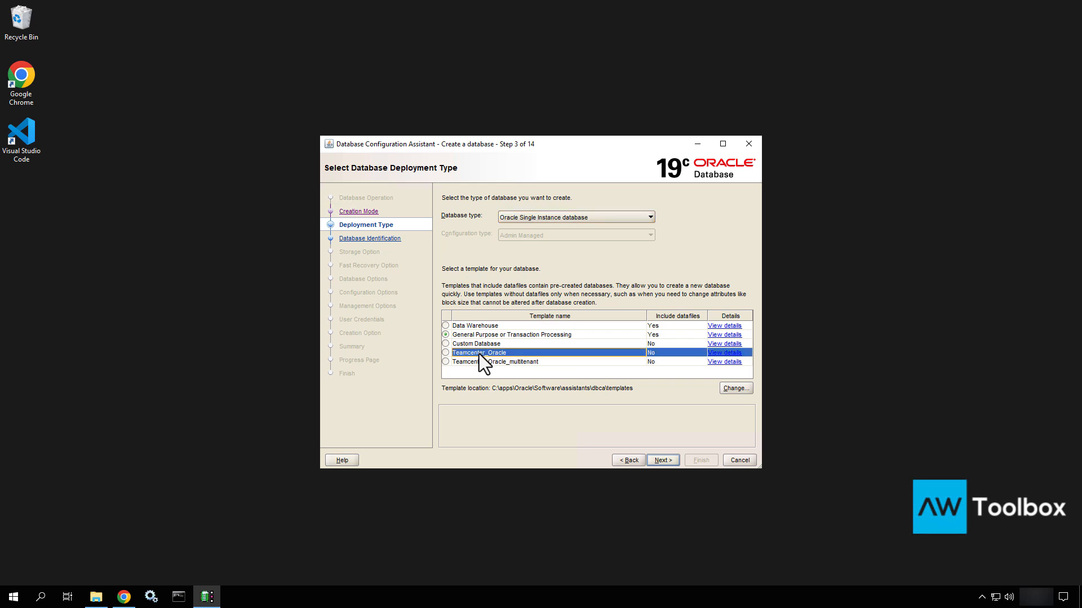
pyautogui.click(447, 353)
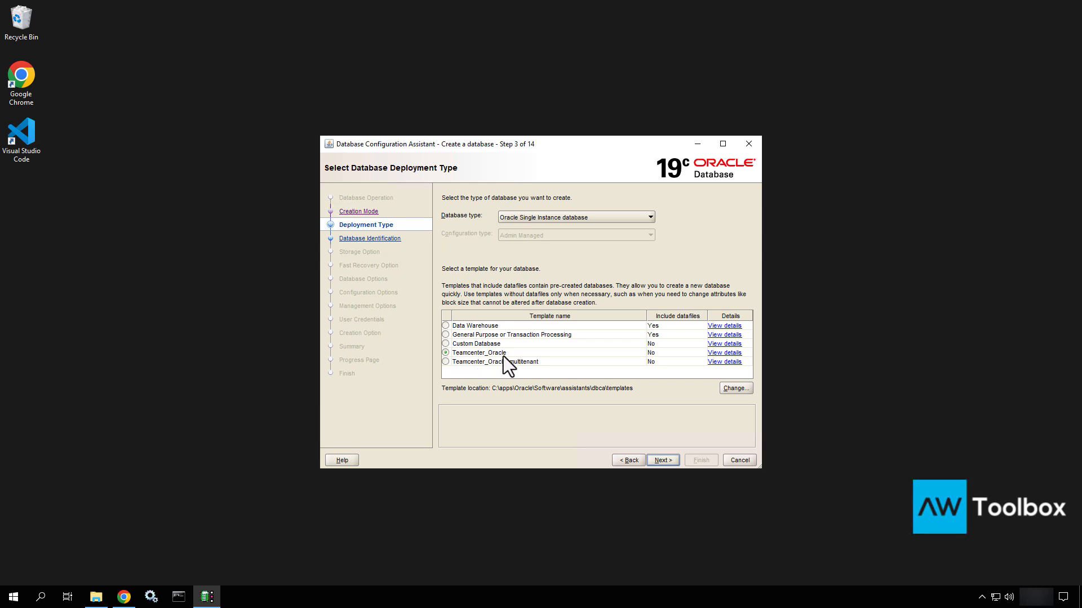
pyautogui.click(539, 336)
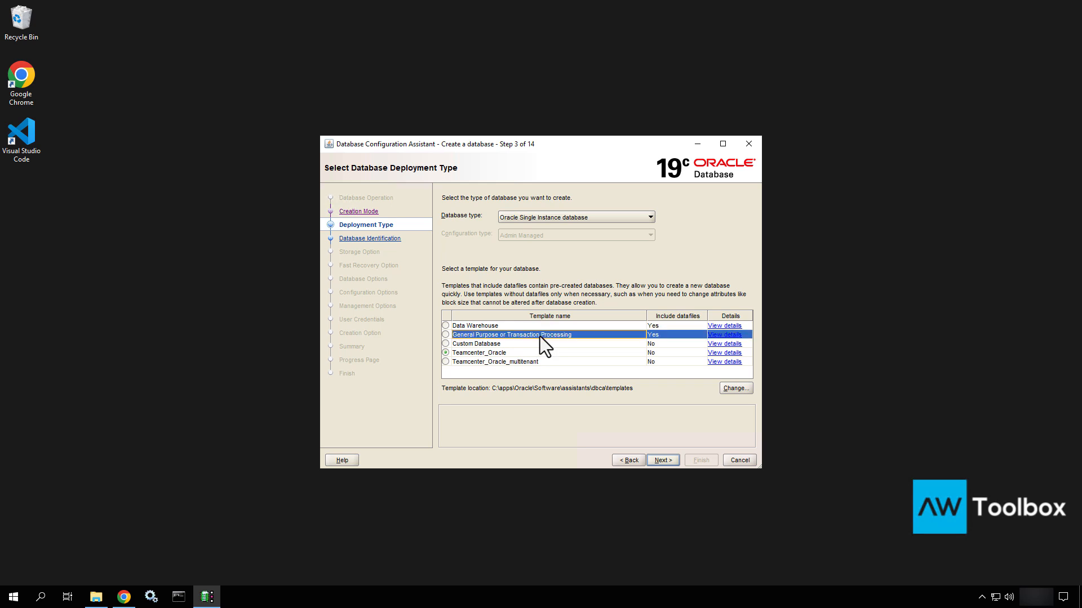
pyautogui.click(524, 356)
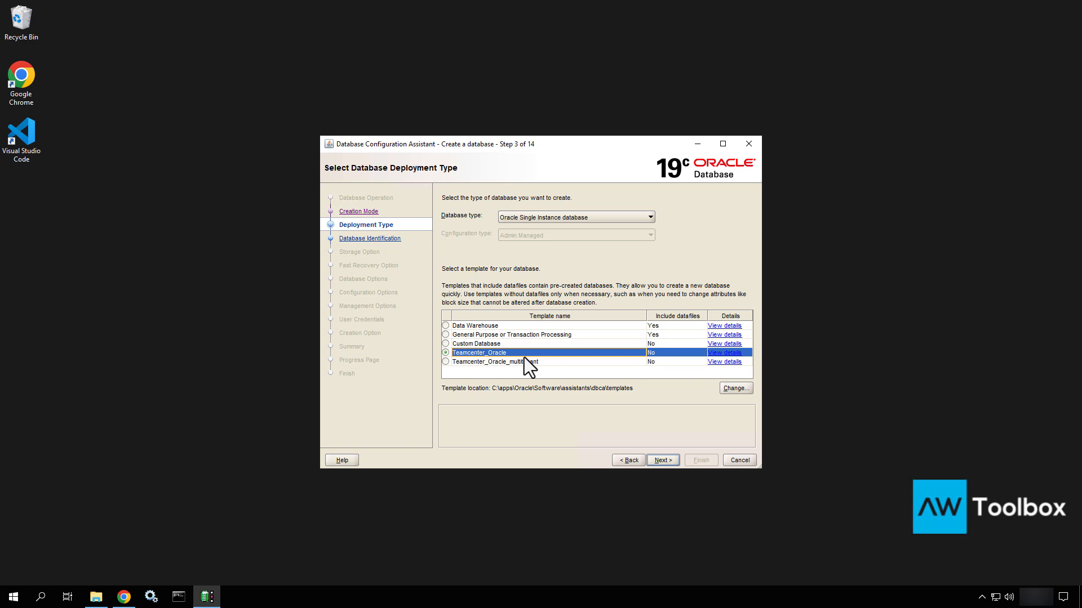
pyautogui.click(658, 458)
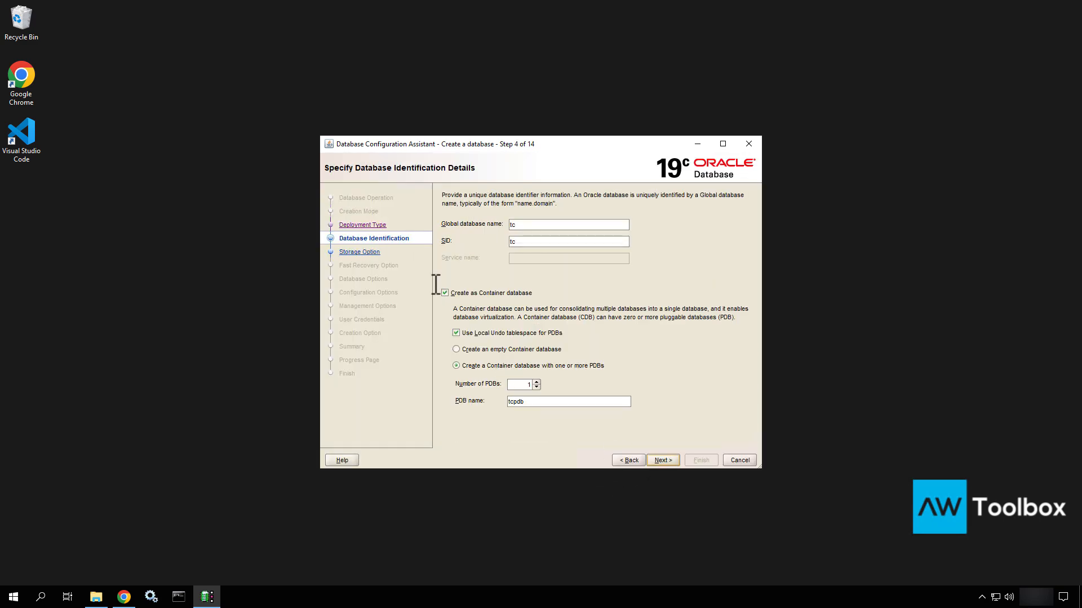
# Keep global name and SID 'tc' and turn off the container database option
pyautogui.click(534, 227)
pyautogui.click(525, 224)
pyautogui.click(495, 293)
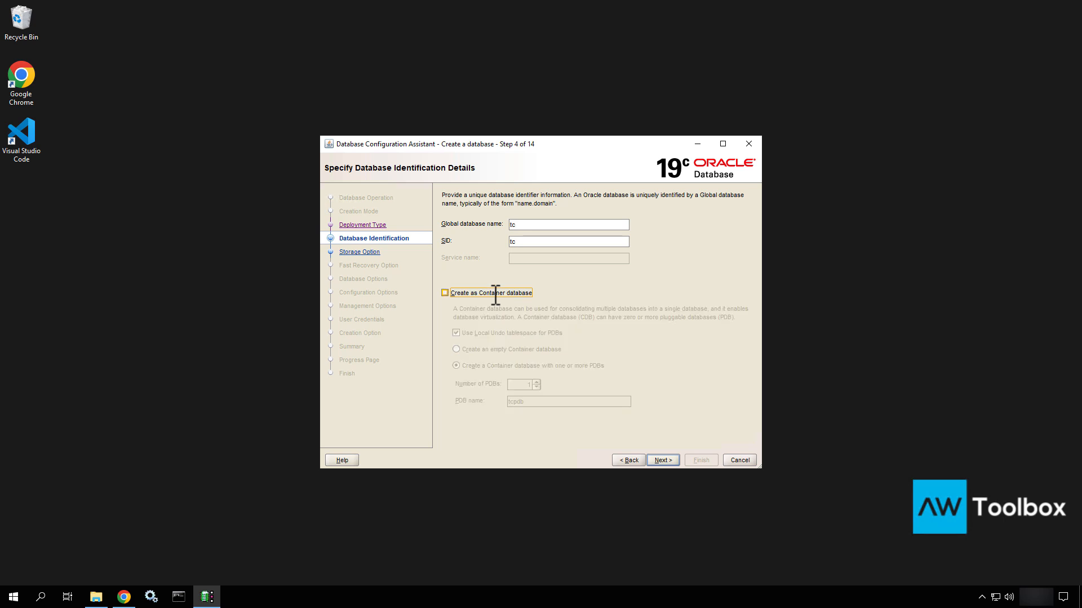
pyautogui.click(663, 460)
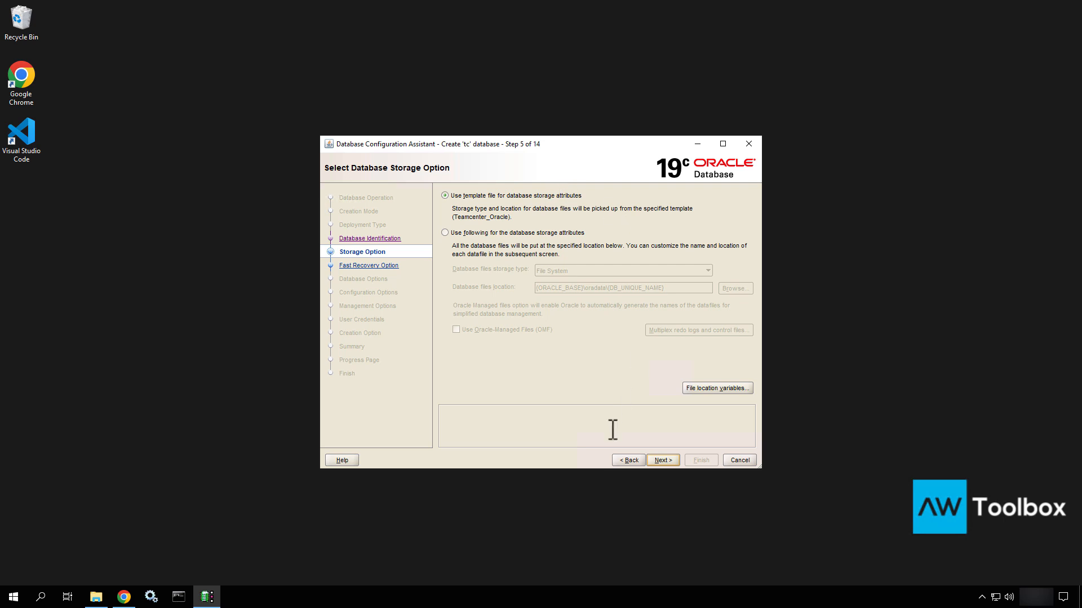
# Keep template storage attributes and use a 9096 MB Fast Recovery Area at {ORACLE_BASE}\flash_recovery_area
pyautogui.click(663, 460)
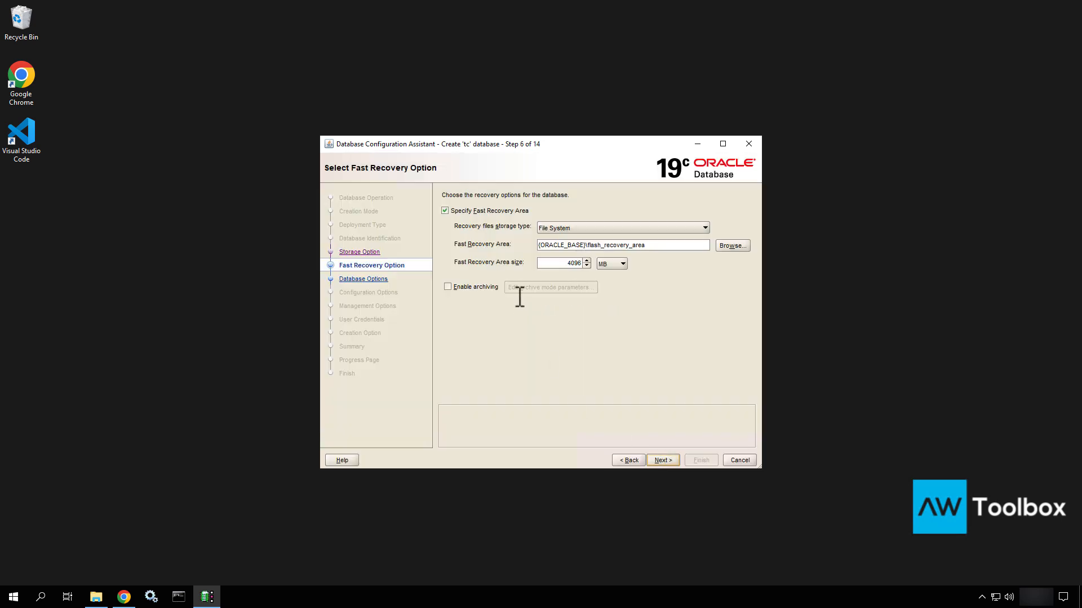
pyautogui.click(630, 459)
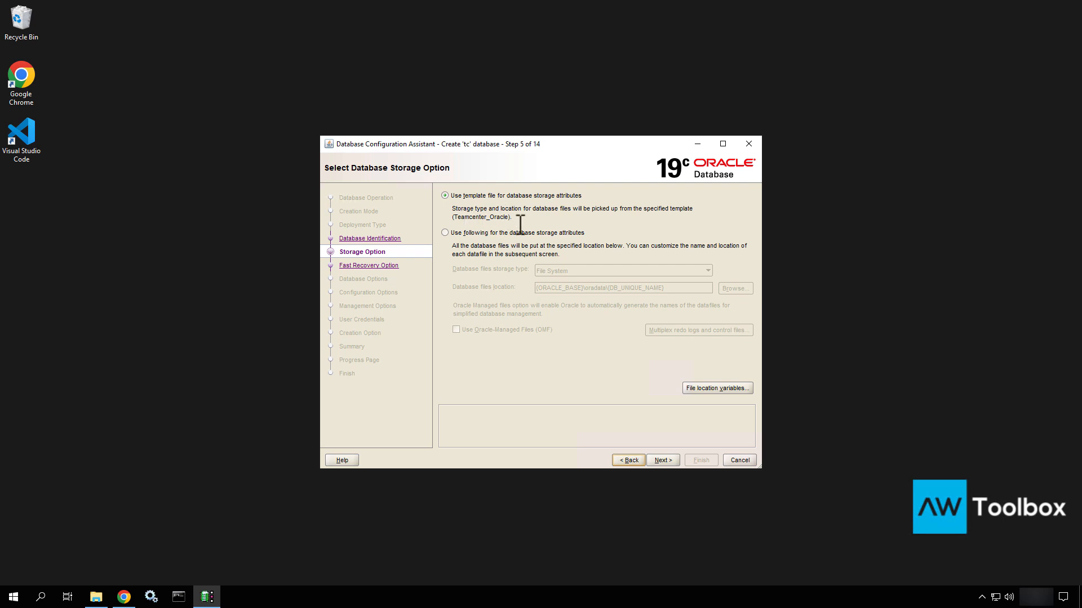
pyautogui.click(672, 459)
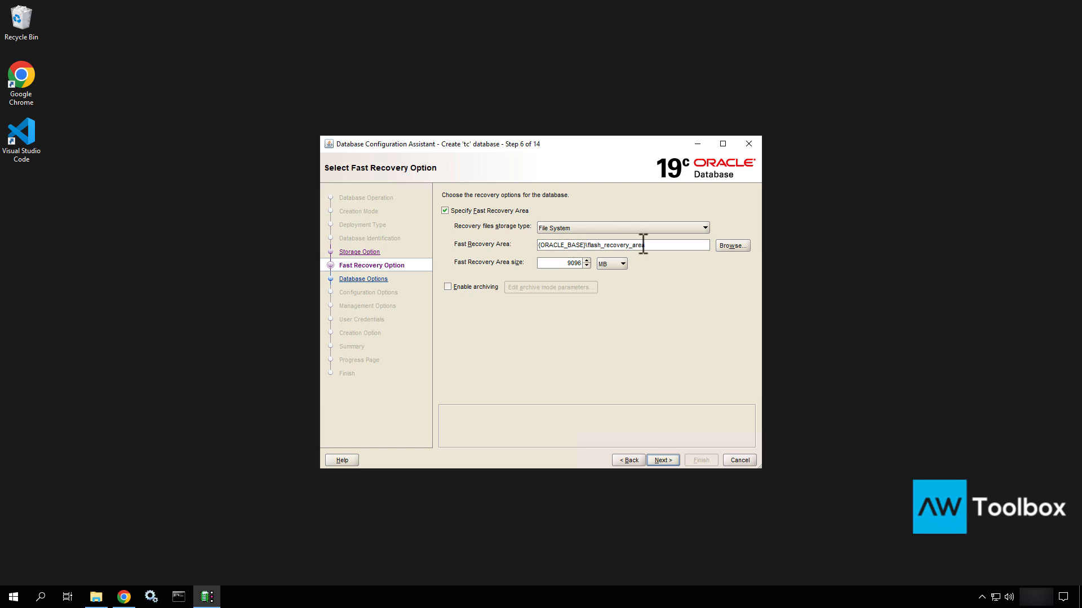
# Use the existing LISTENER on port 1521 for the database
pyautogui.click(662, 458)
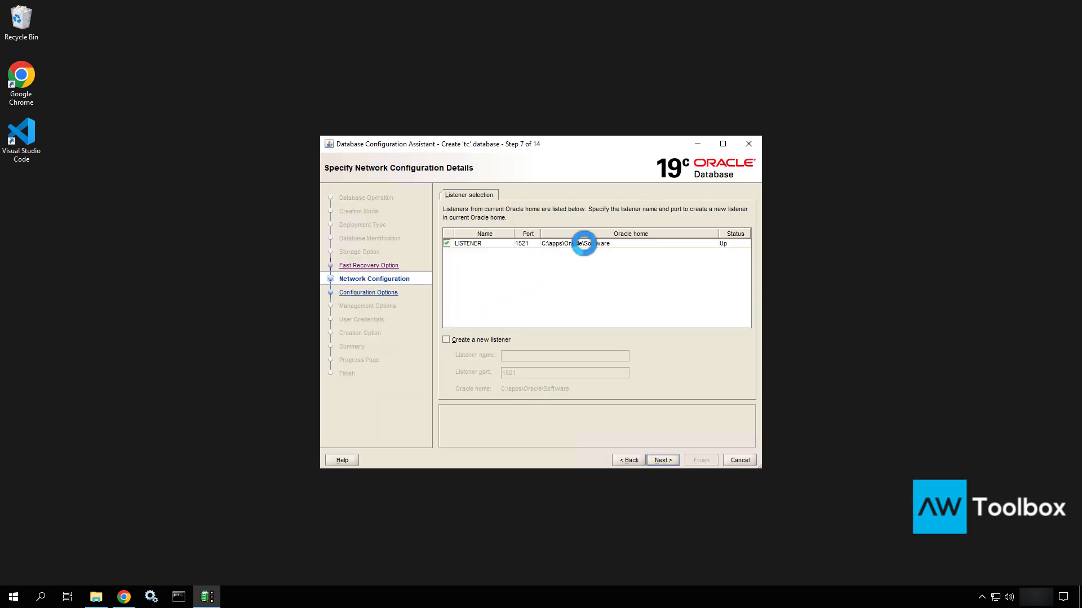
pyautogui.click(584, 243)
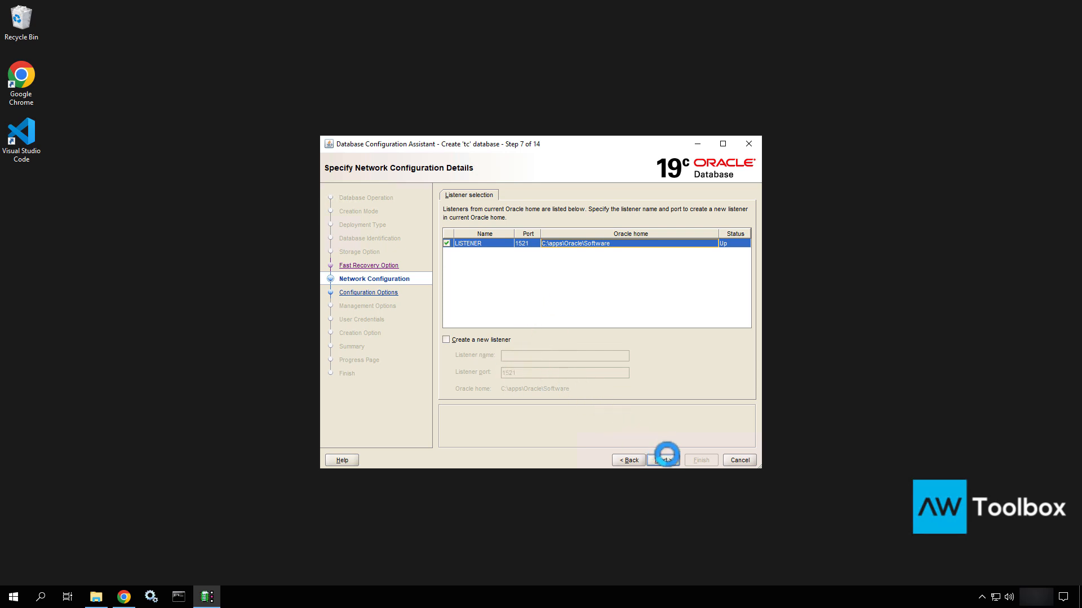
pyautogui.click(667, 459)
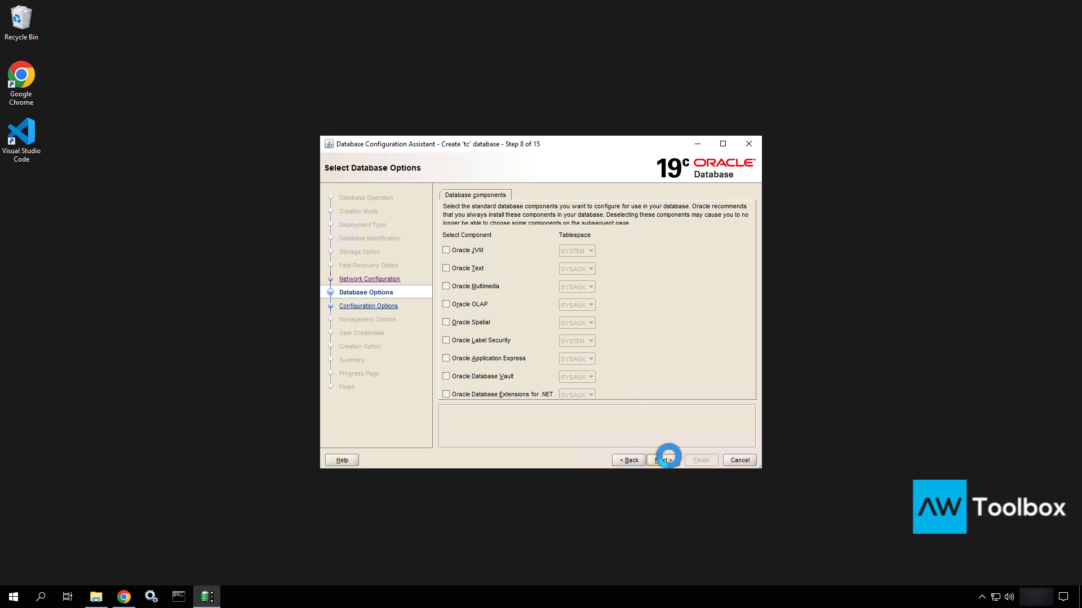
# Skip extra components and use Automatic Shared Memory Management with SGA 2048 MB and PGA 500 MB
pyautogui.click(668, 456)
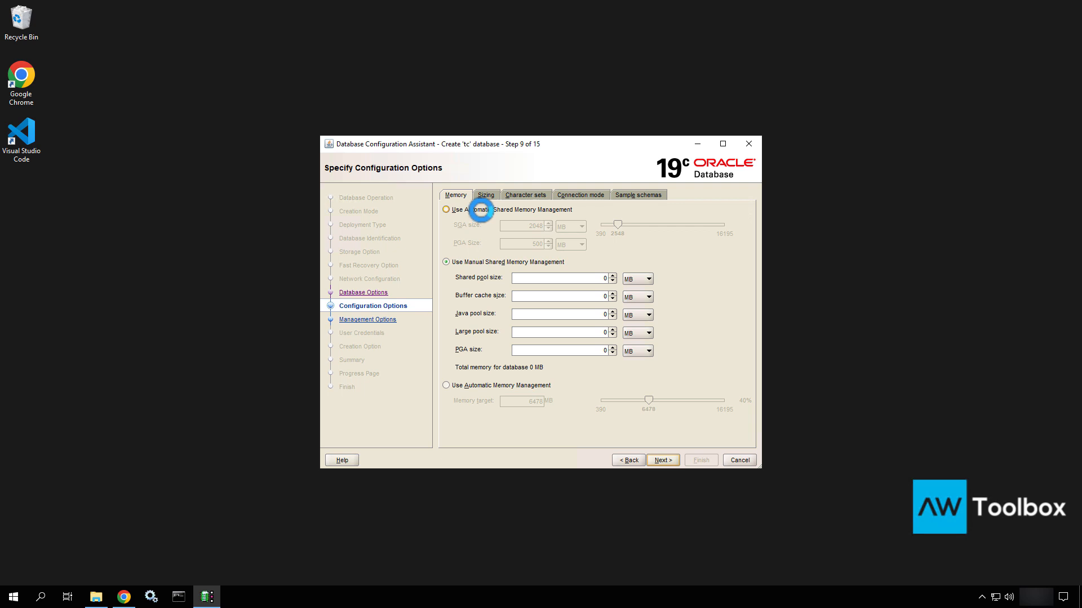
pyautogui.click(482, 209)
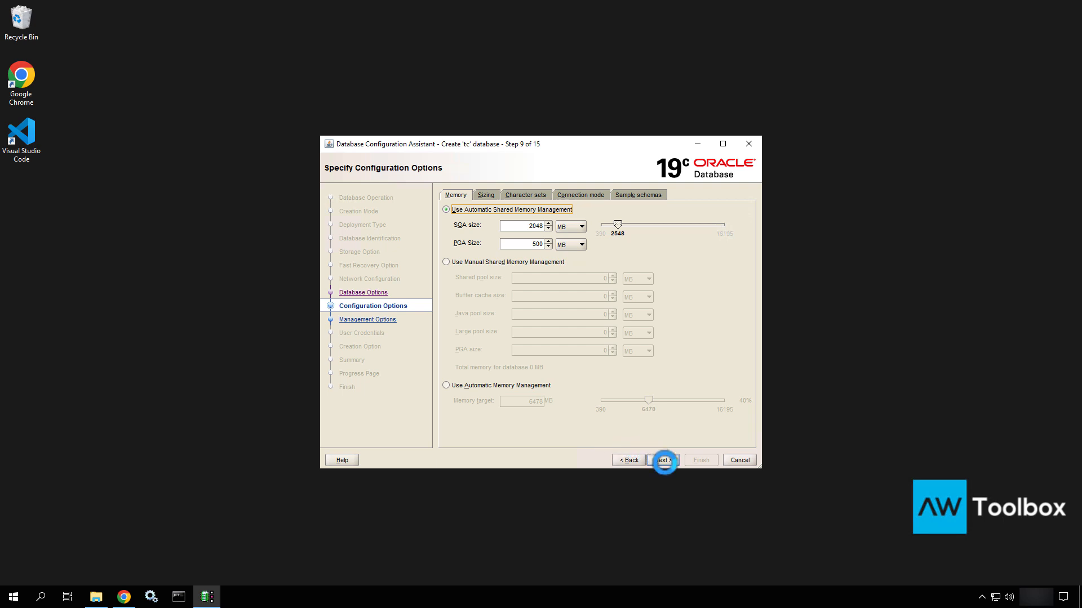
pyautogui.click(662, 461)
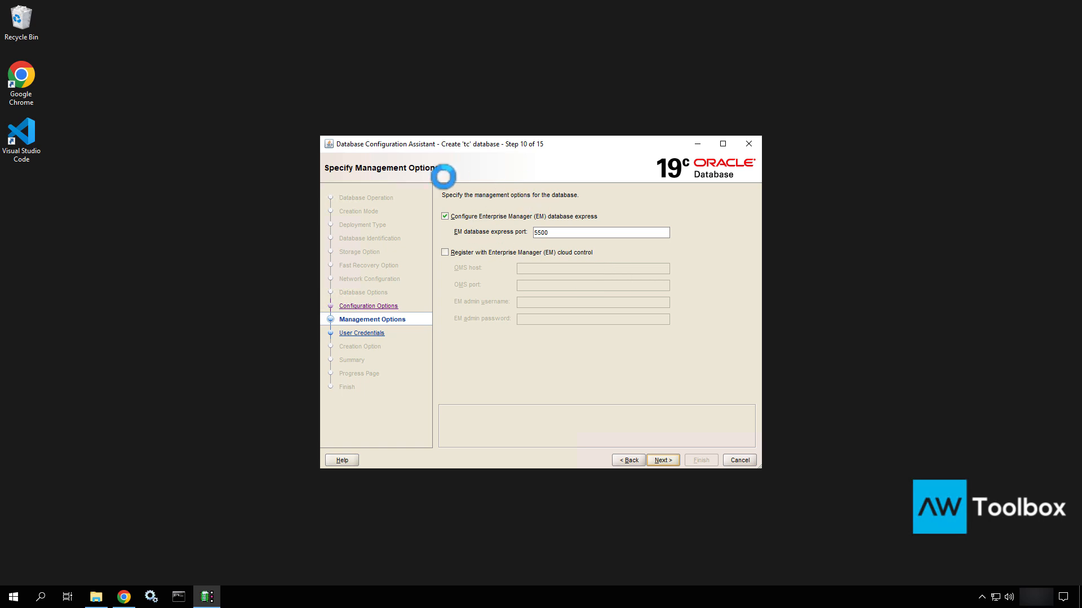
# Uncheck EM database express, then return to Specify Configuration Options
pyautogui.click(459, 218)
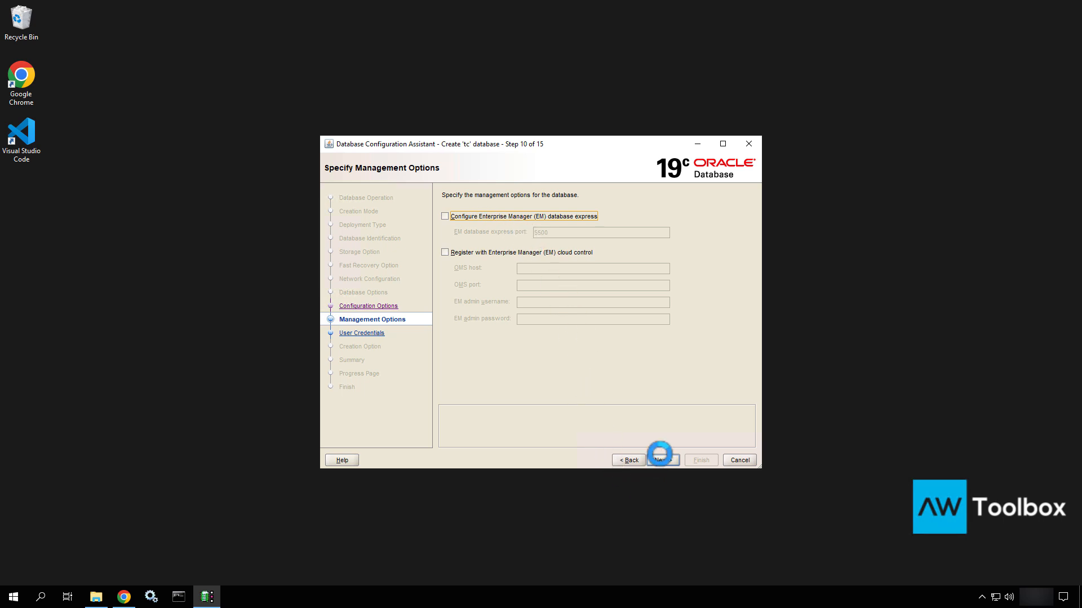
pyautogui.click(656, 458)
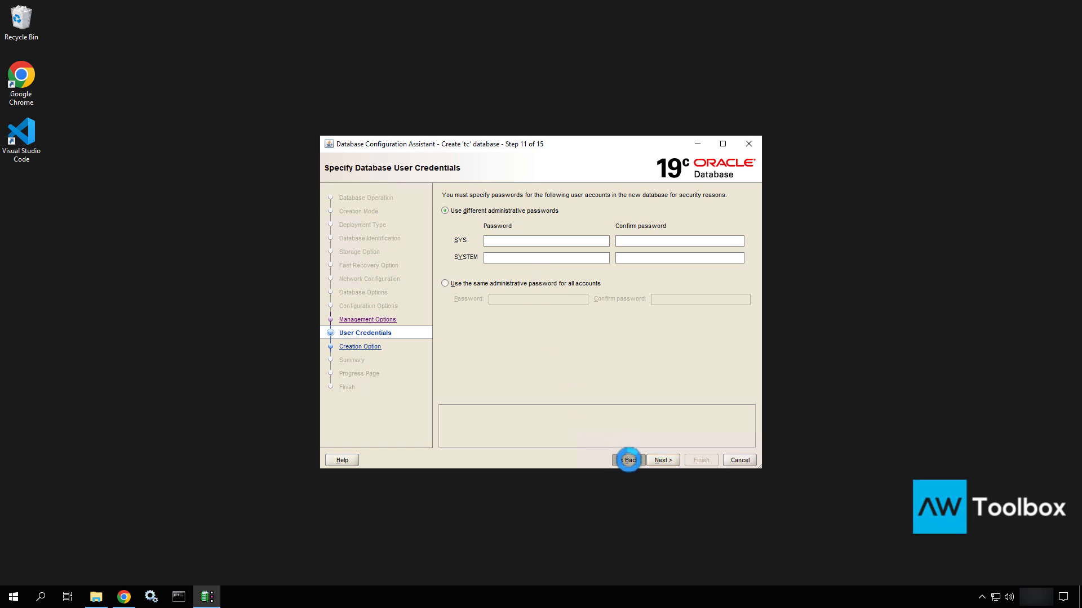
pyautogui.click(628, 460)
pyautogui.click(629, 460)
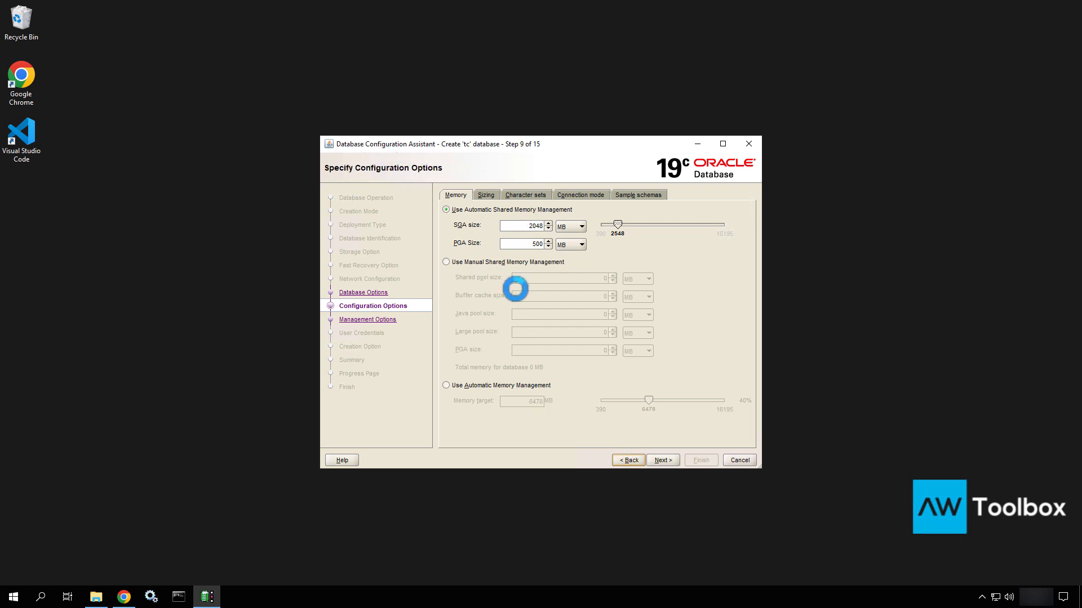
# Set the national character set to UTF8 on the Character sets tab
pyautogui.click(532, 194)
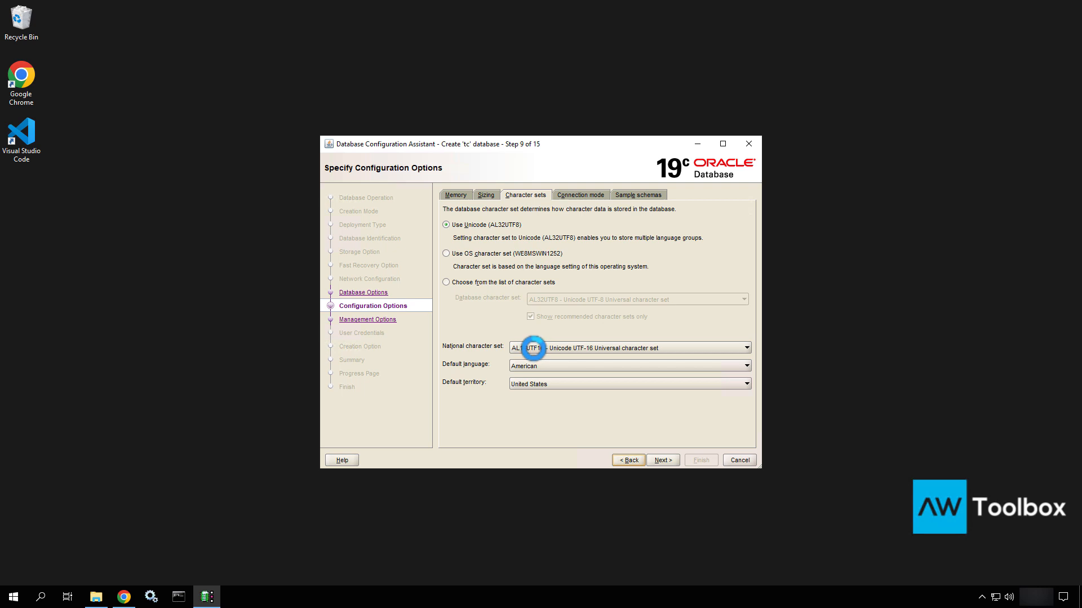
pyautogui.click(533, 348)
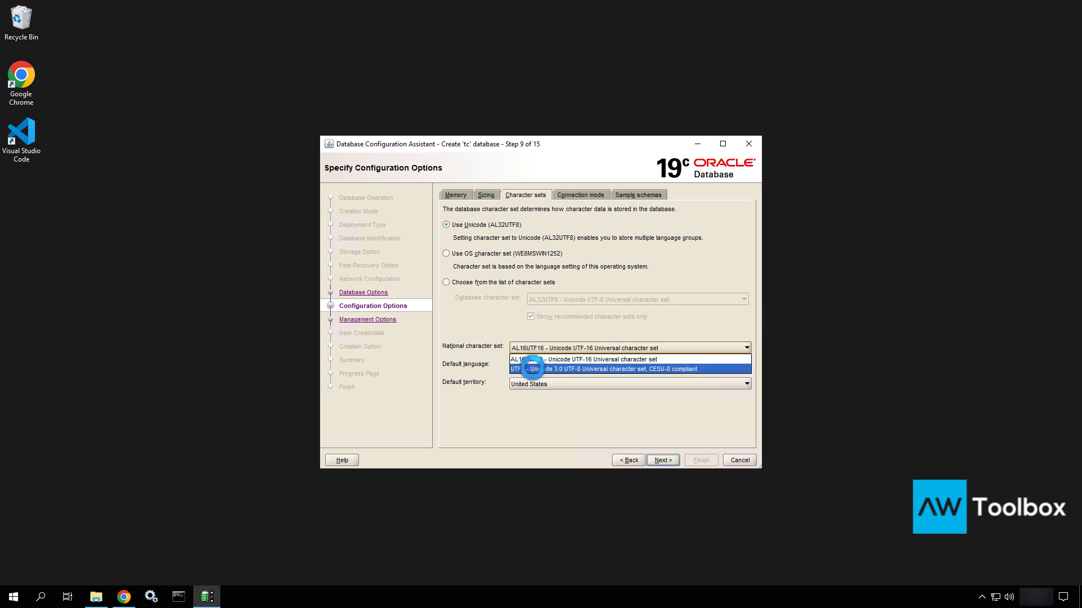
pyautogui.click(532, 369)
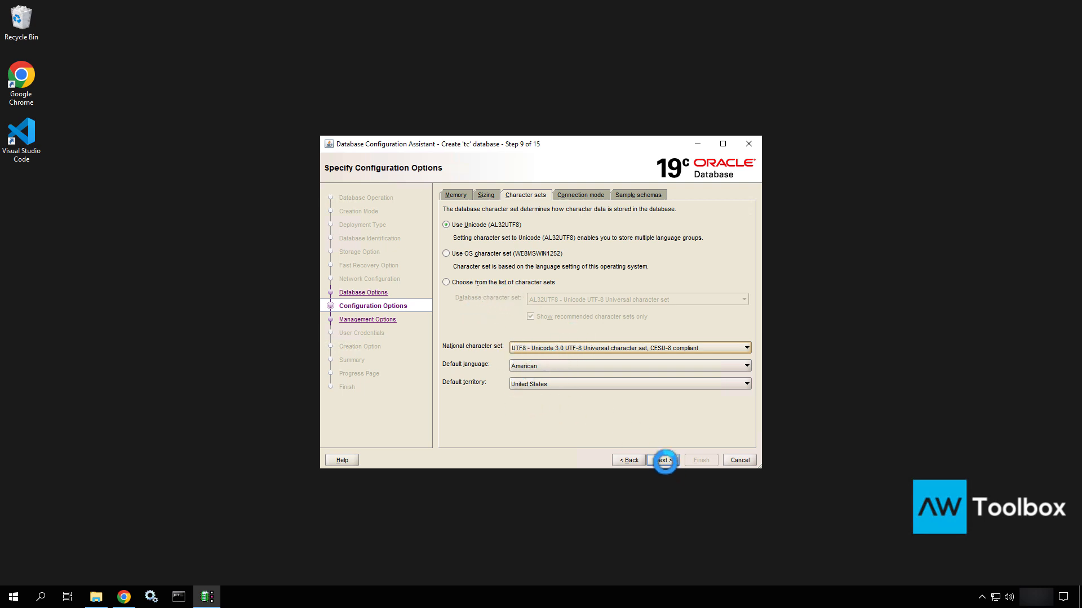
pyautogui.click(668, 459)
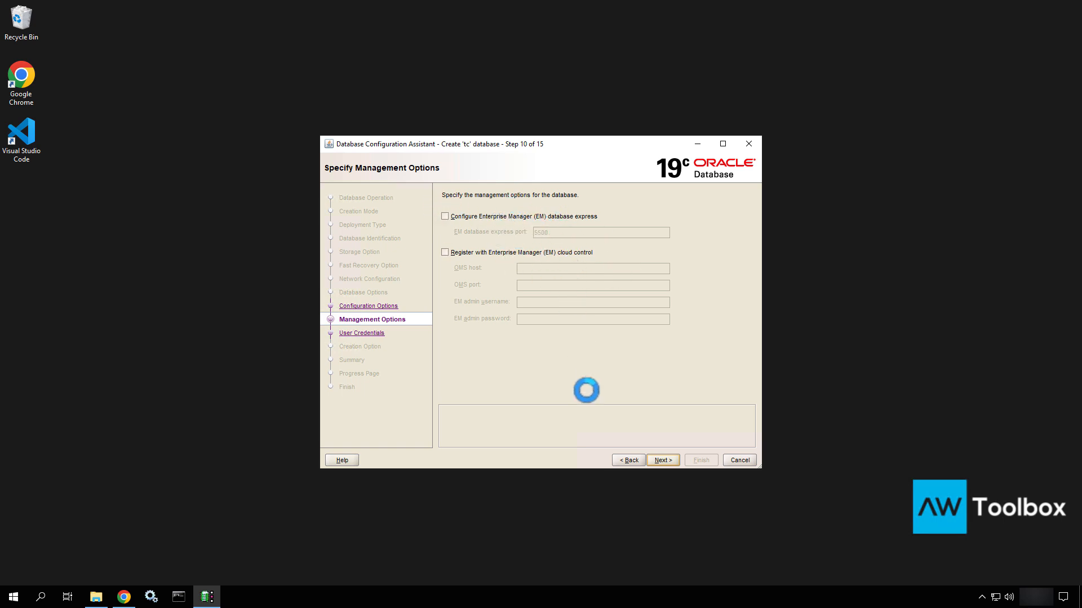
# Give all admin accounts one shared password, confirm it, and accept the password warning
pyautogui.click(664, 460)
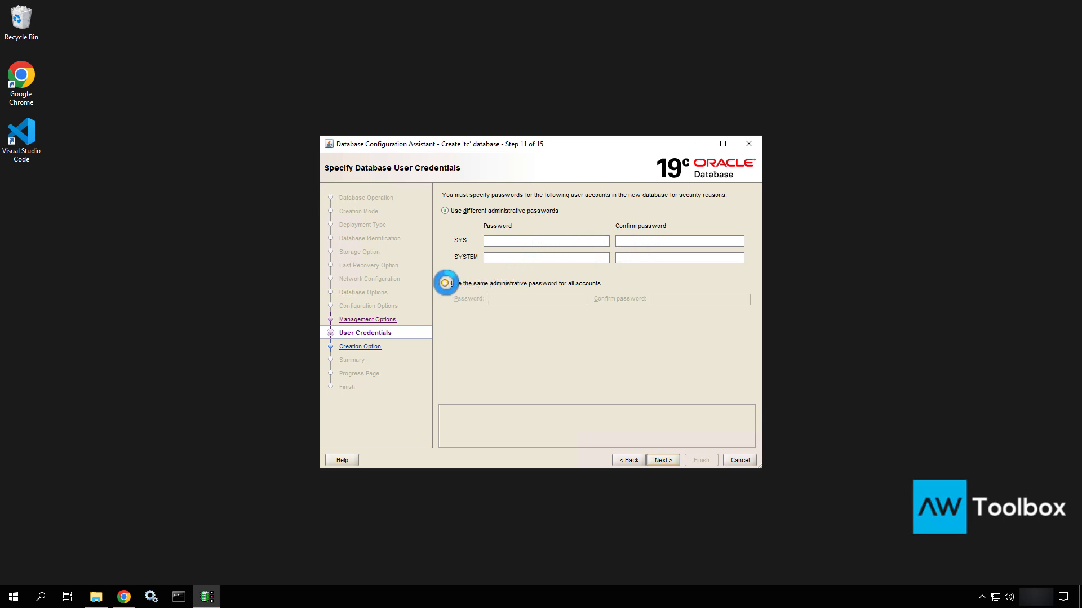
pyautogui.click(445, 284)
pyautogui.click(545, 300)
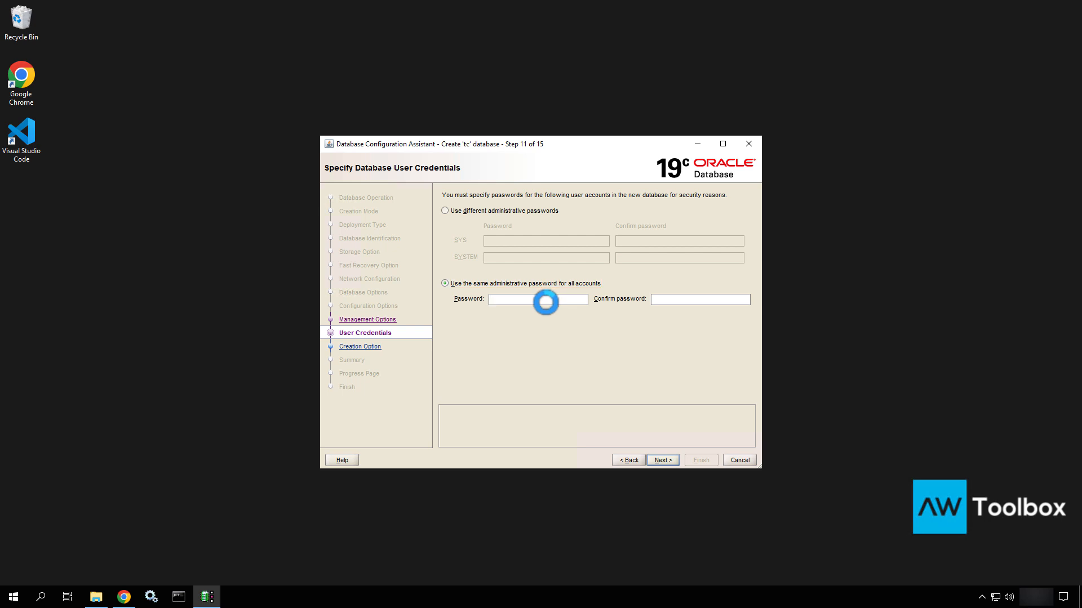
pyautogui.write('welcome')
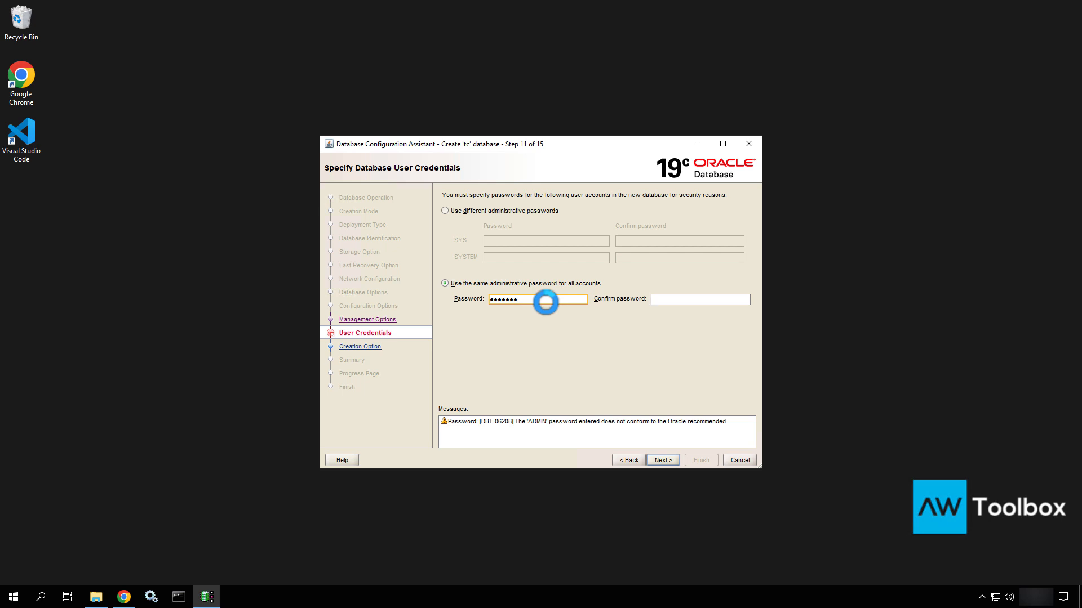
pyautogui.press('Tab')
pyautogui.write('welcome')
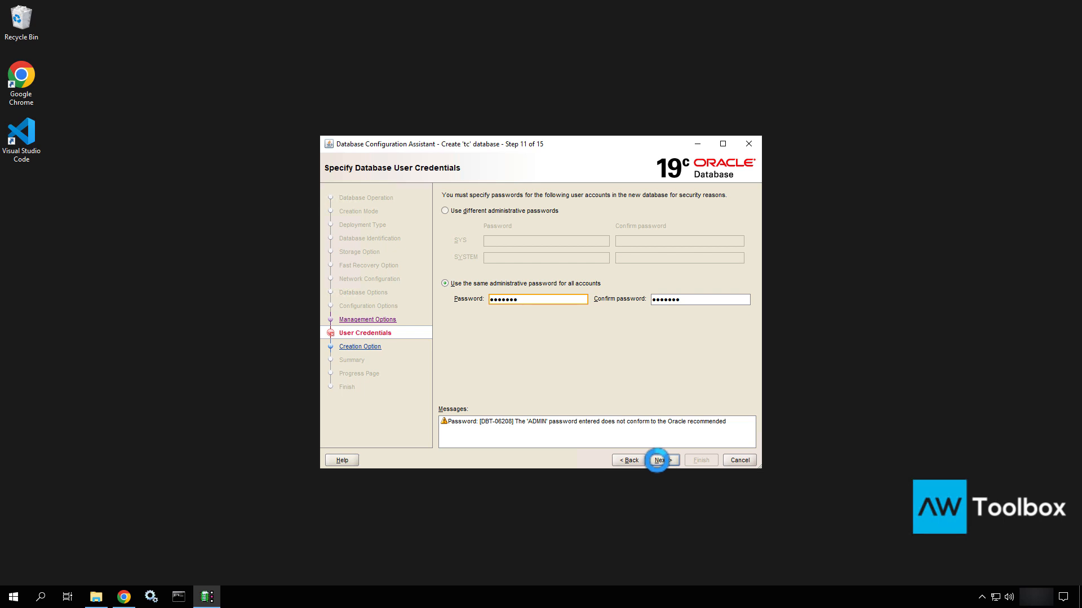
pyautogui.click(656, 460)
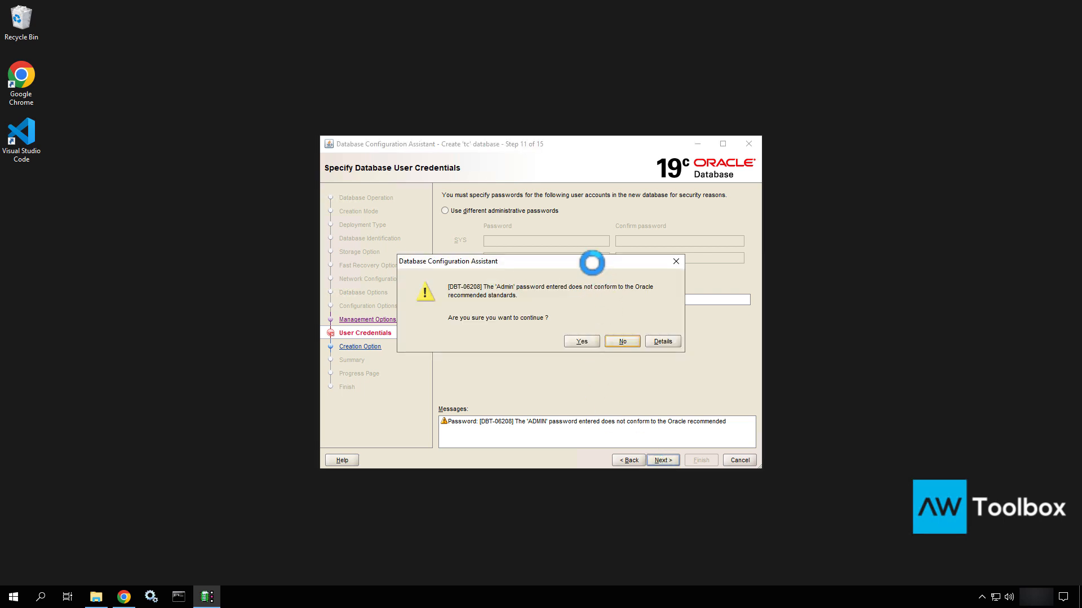
pyautogui.moveTo(462, 303); pyautogui.dragTo(462, 303)
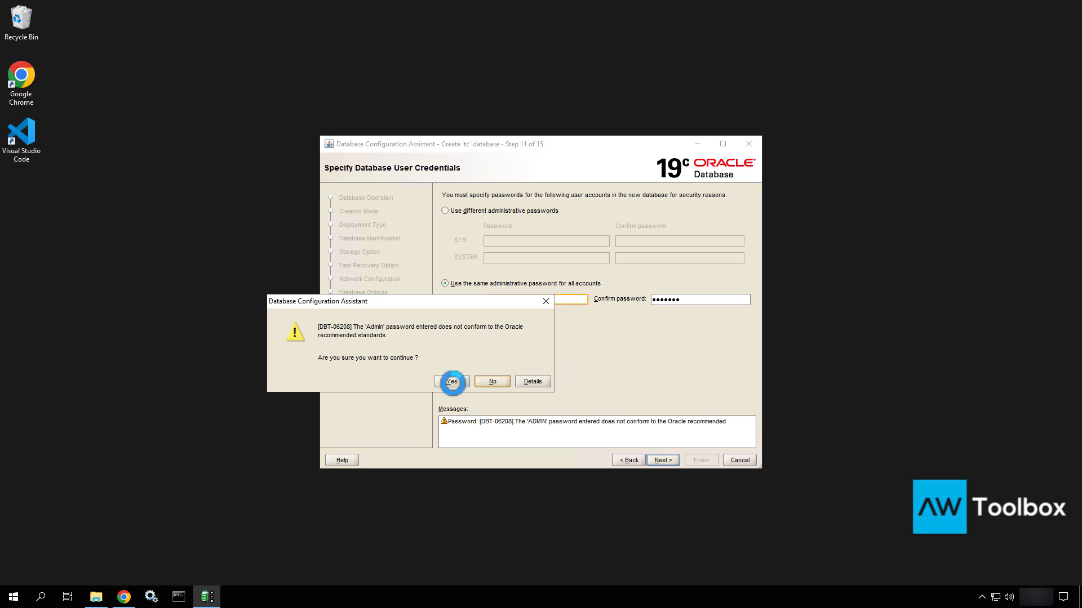
pyautogui.click(452, 382)
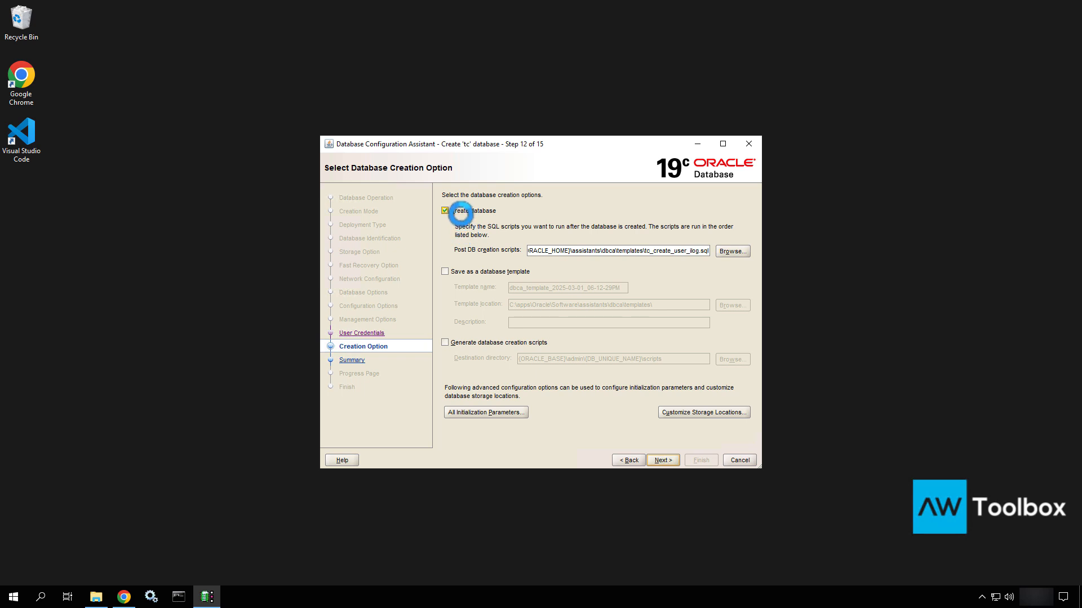
# Advance to the Summary page and scroll through the 'tc' database settings
pyautogui.moveTo(613, 250); pyautogui.dragTo(721, 251)
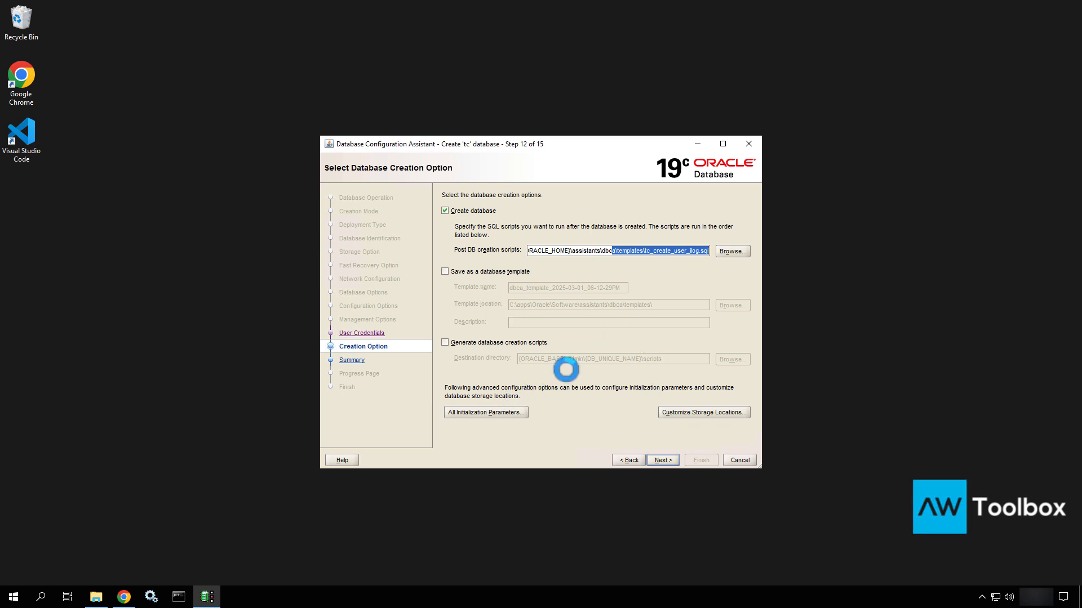
pyautogui.click(663, 460)
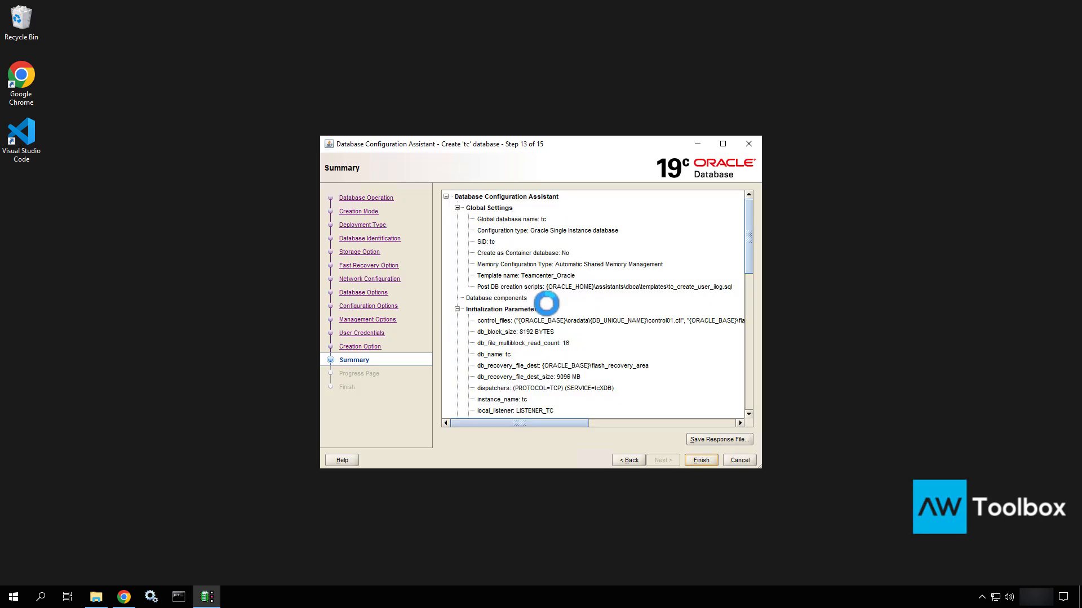
pyautogui.scroll(-15, 545, 303)
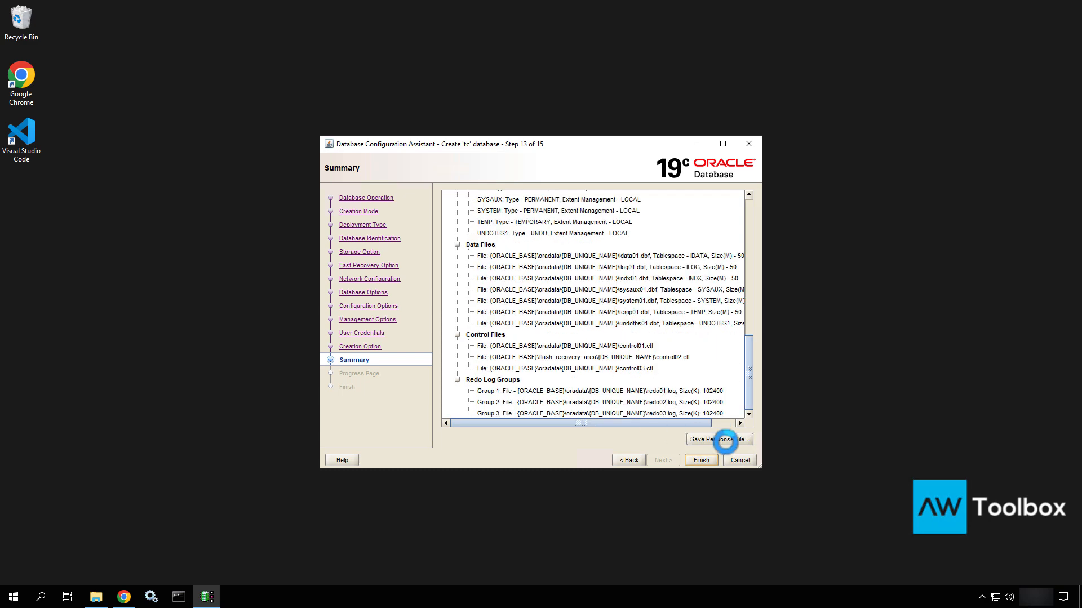
# Save dbca.rsp in C:\apps\media\Siemens\ReferenceDocs, then start creating the tc database
pyautogui.click(725, 442)
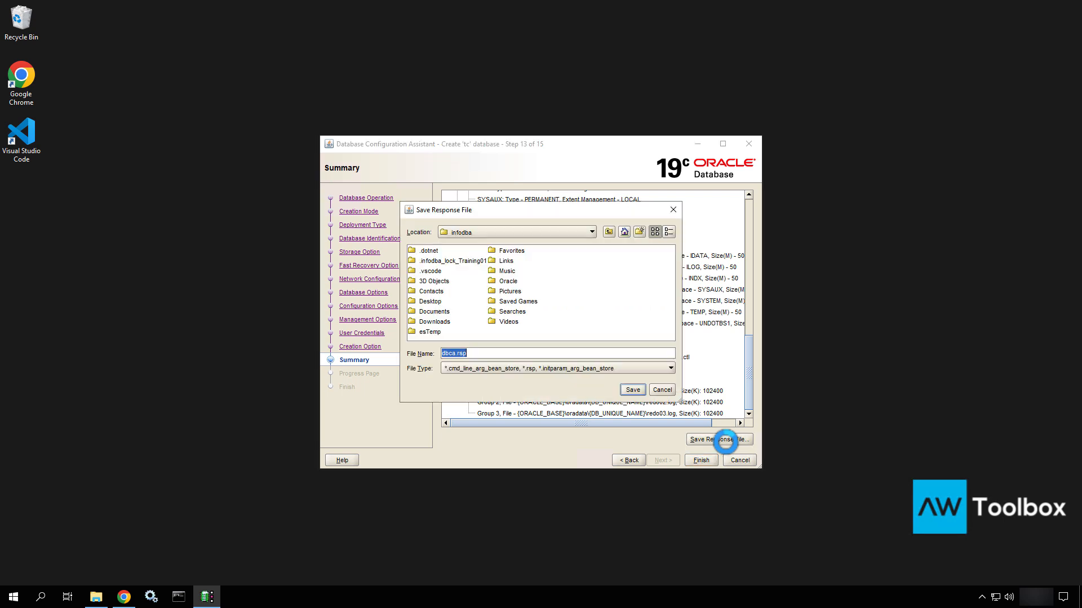
pyautogui.click(513, 232)
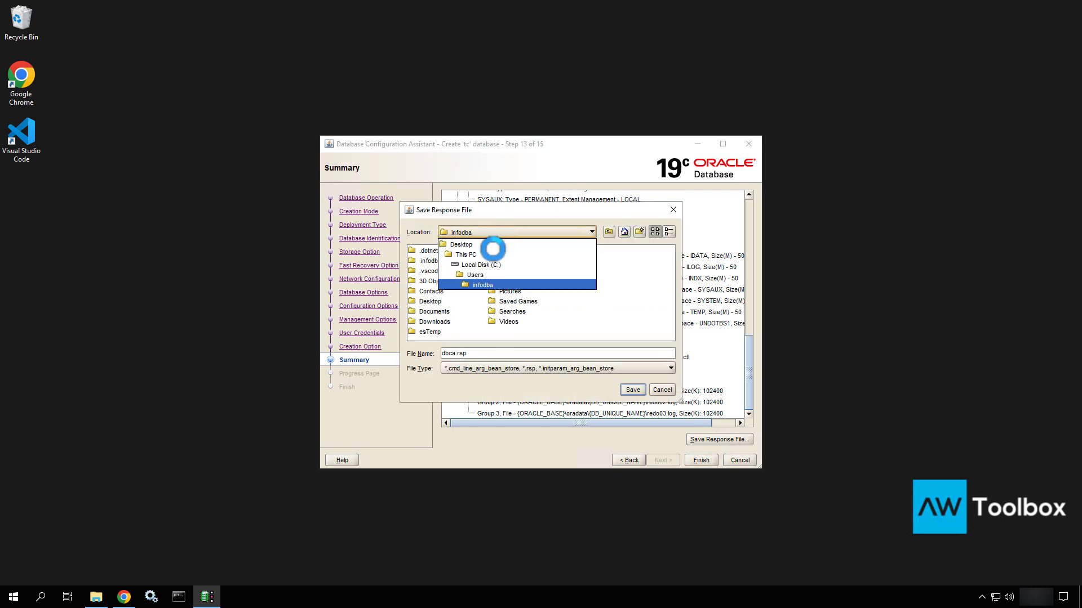
pyautogui.click(481, 260)
pyautogui.doubleClick(426, 250)
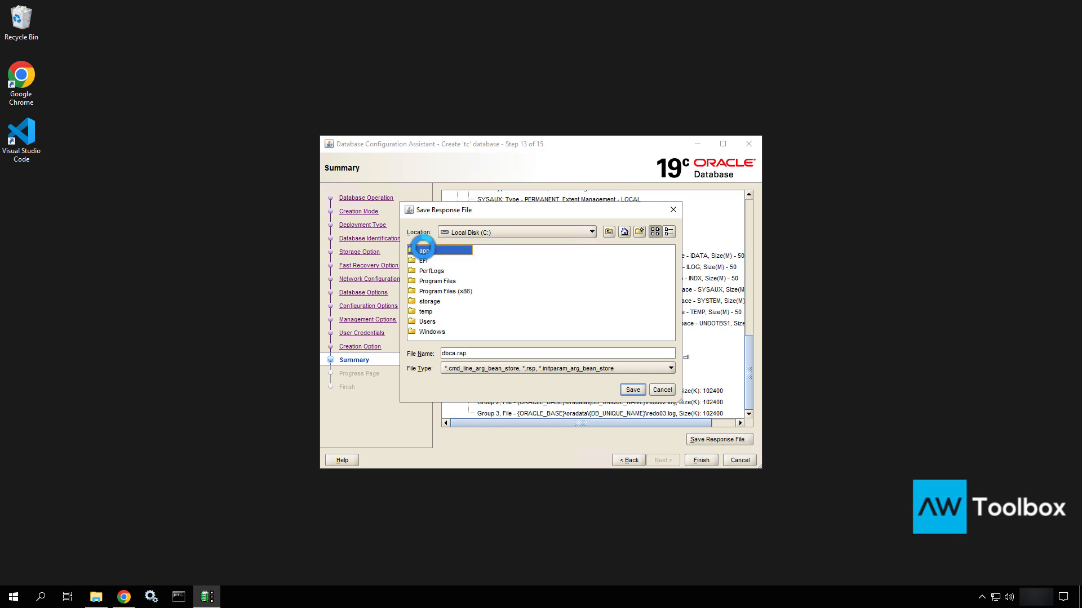
pyautogui.click(420, 250)
pyautogui.doubleClick(420, 250)
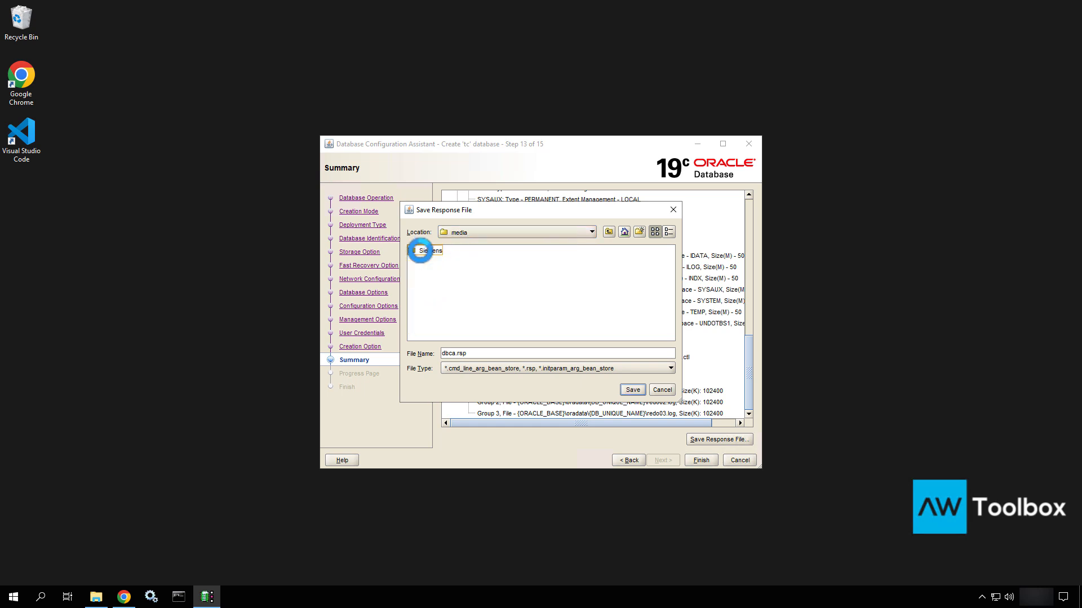
pyautogui.doubleClick(421, 250)
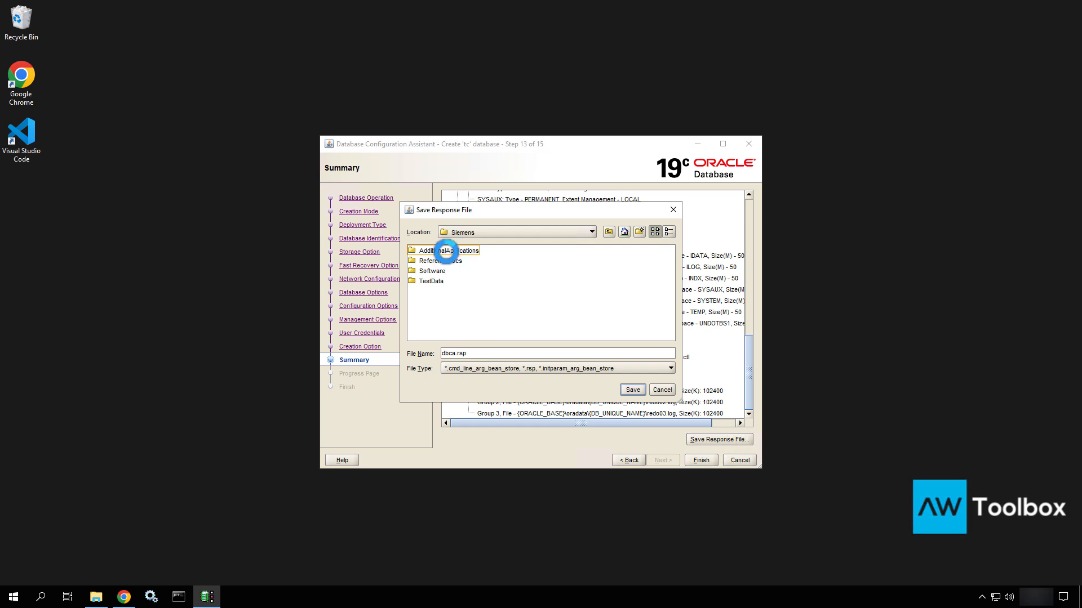
pyautogui.doubleClick(446, 261)
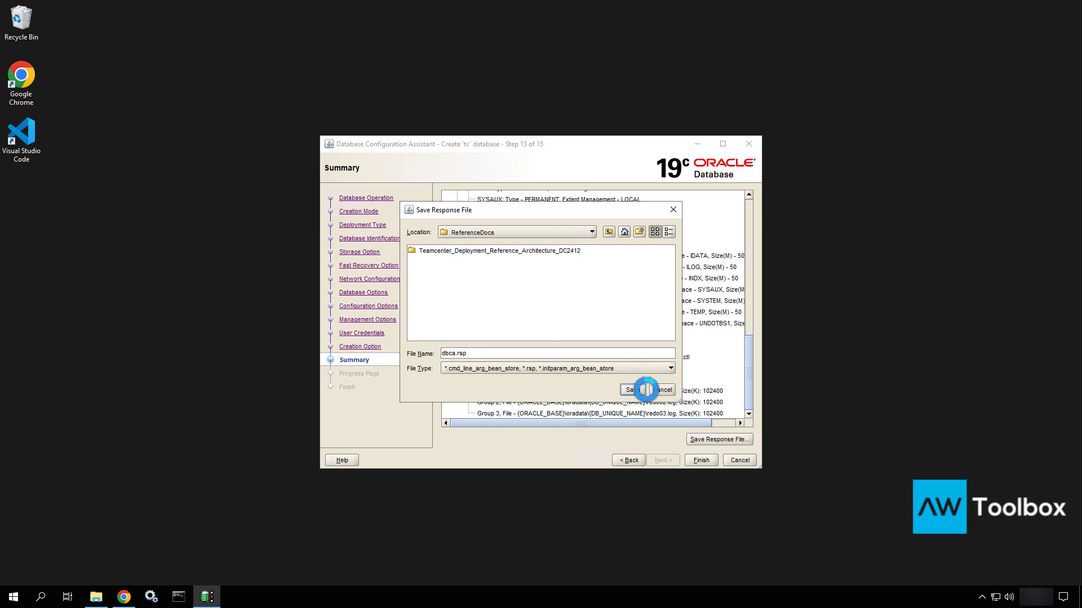
pyautogui.click(632, 389)
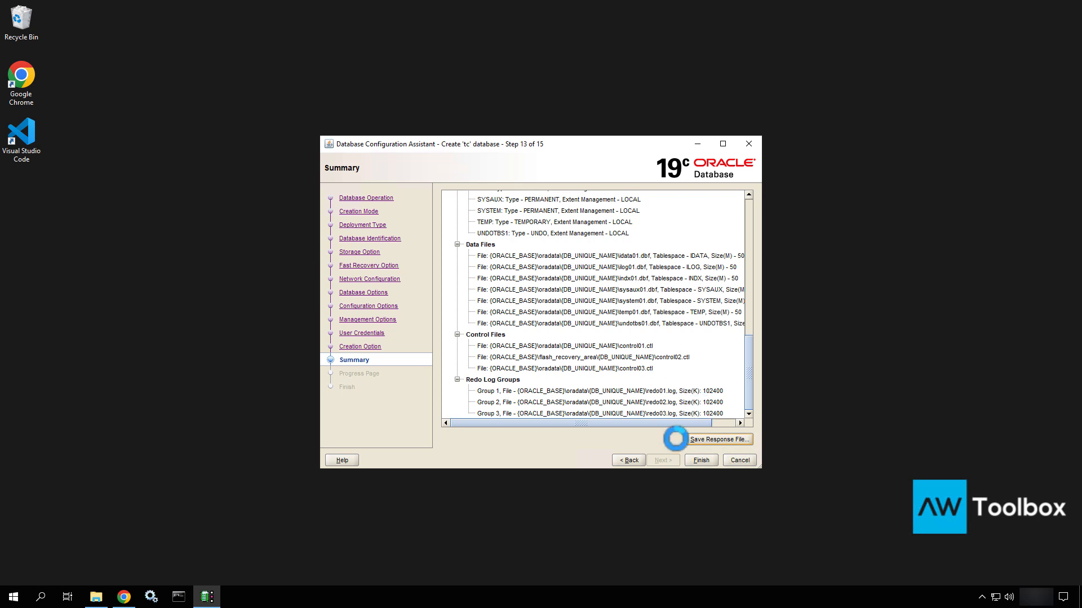
pyautogui.click(699, 460)
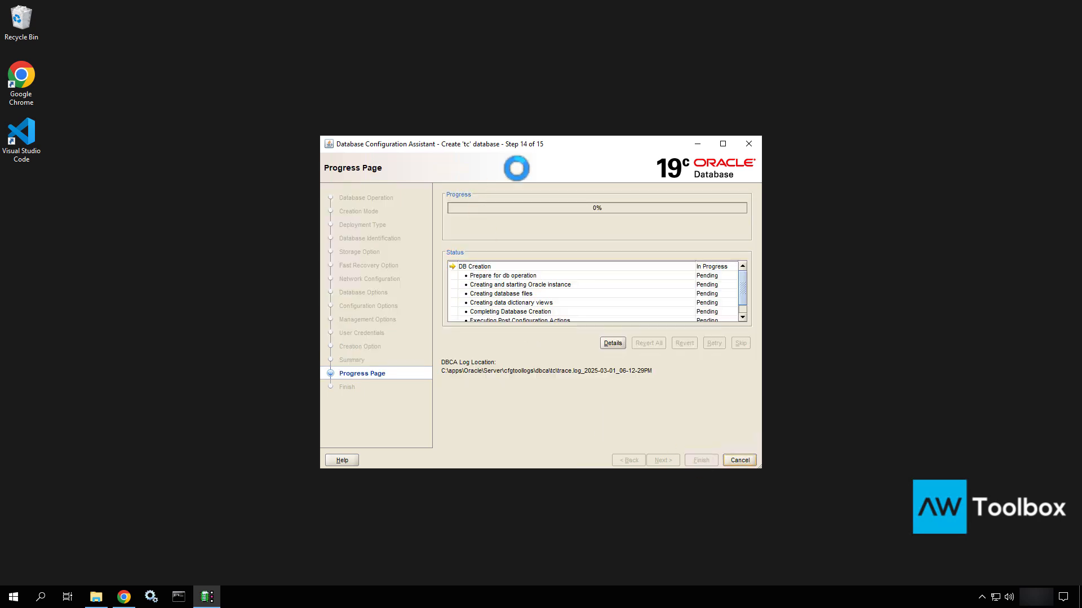
# Move the DBCA progress window to the top-right corner of the screen
pyautogui.moveTo(558, 141); pyautogui.dragTo(870, 14)
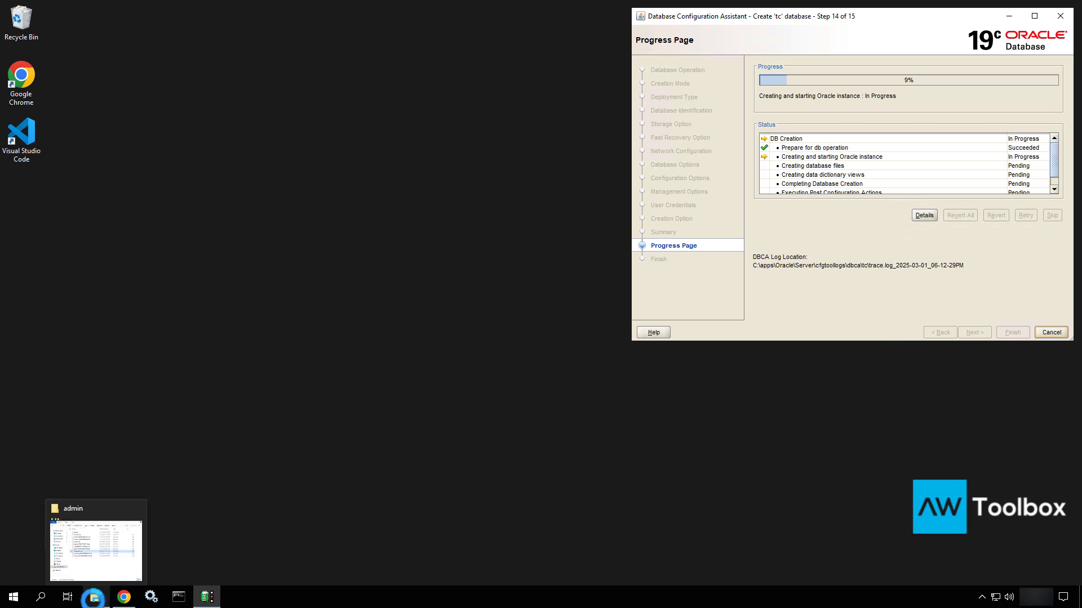
# In File Explorer, navigate to Software\tc2412_wntx64\tc\db_scripts\mssql
pyautogui.click(93, 596)
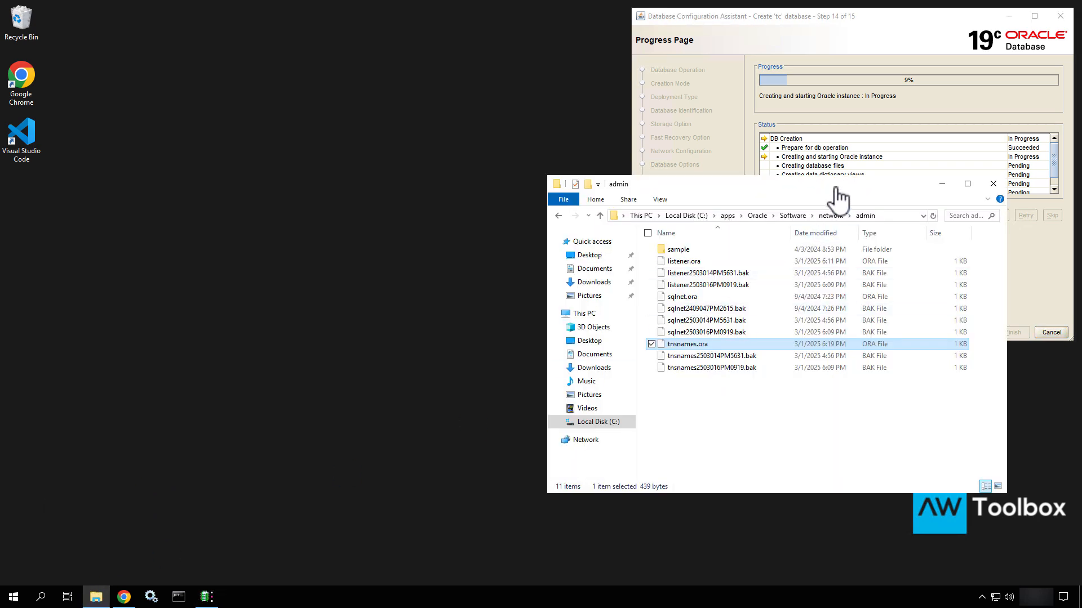
pyautogui.moveTo(814, 184); pyautogui.dragTo(404, 192)
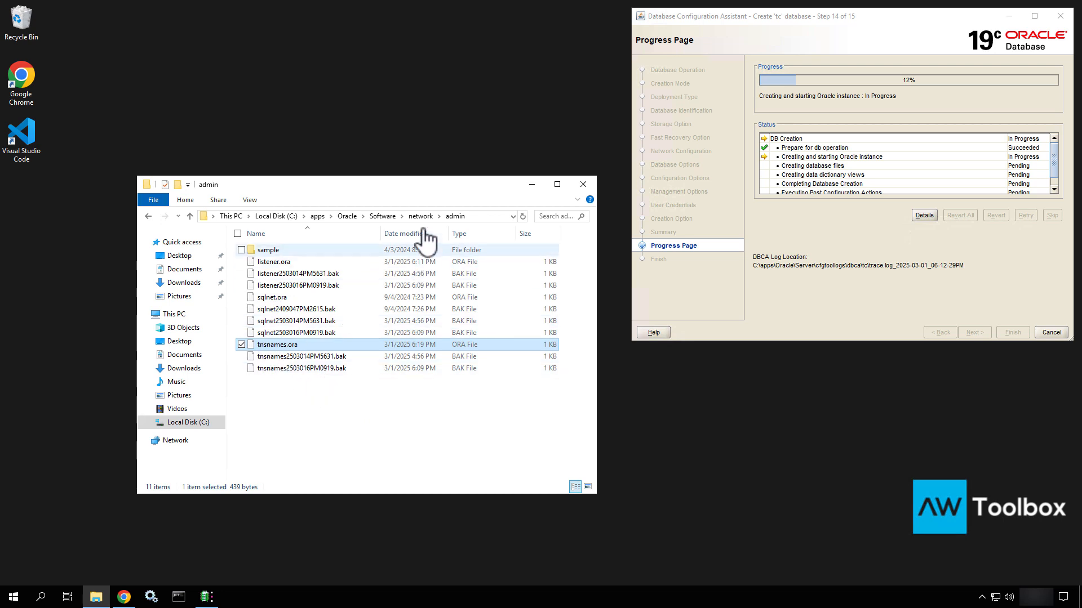
pyautogui.click(316, 217)
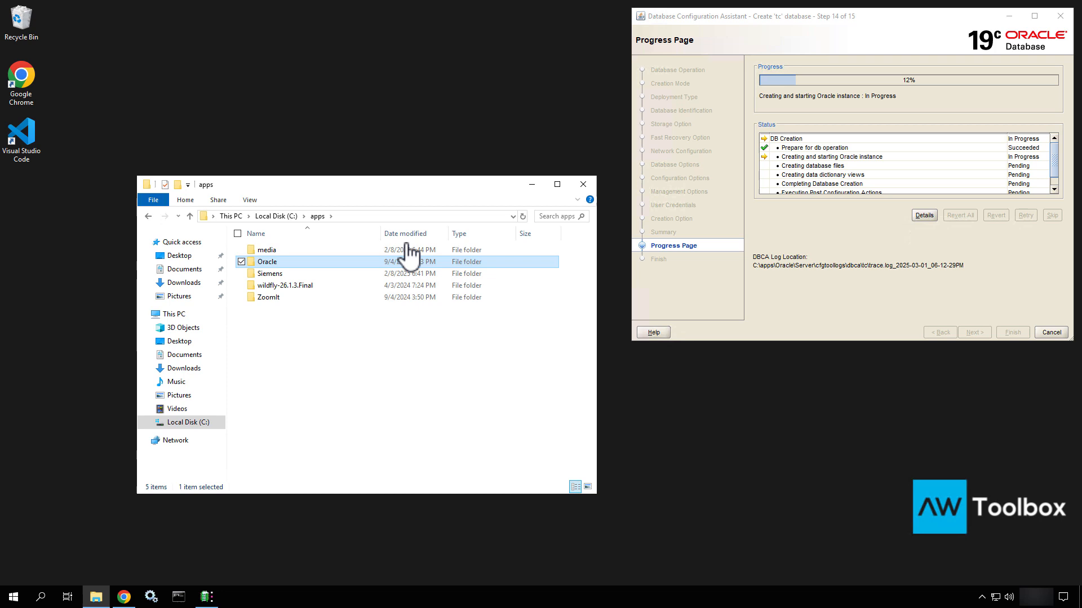
pyautogui.doubleClick(274, 247)
pyautogui.doubleClick(275, 248)
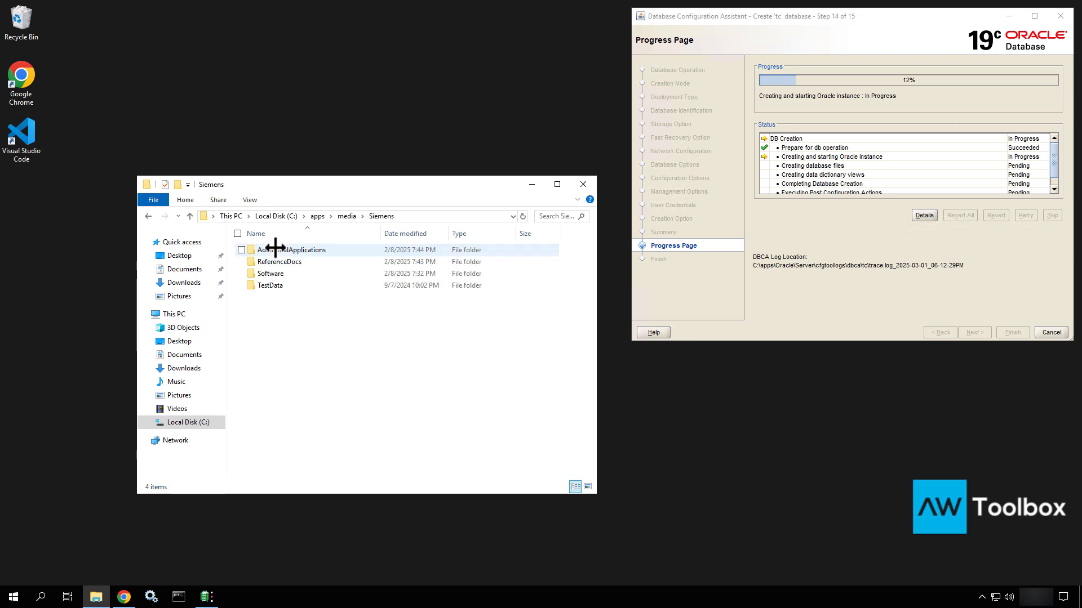
pyautogui.click(273, 248)
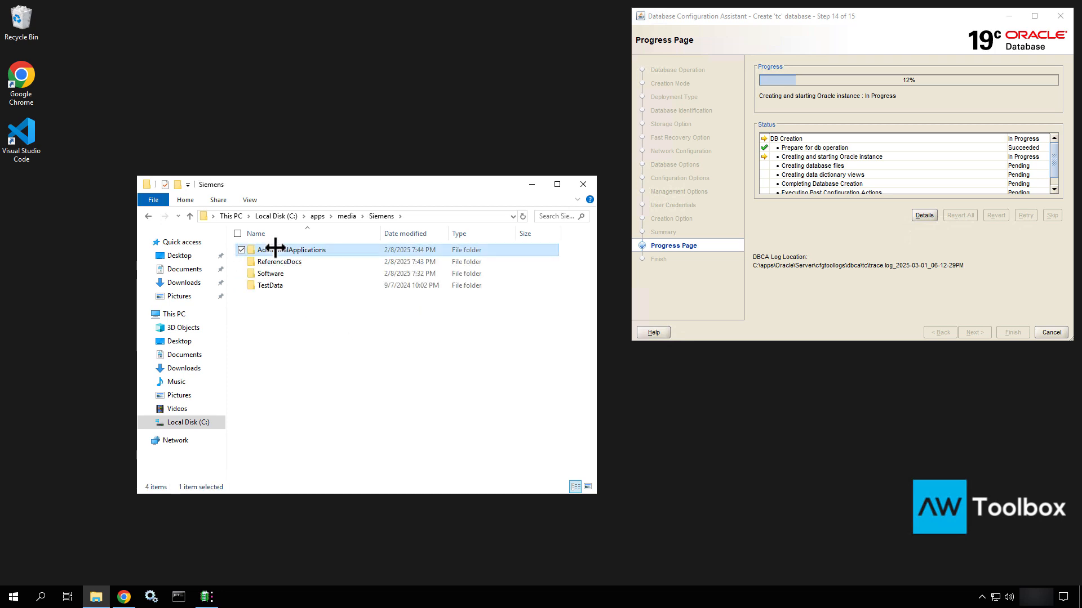
pyautogui.doubleClick(266, 274)
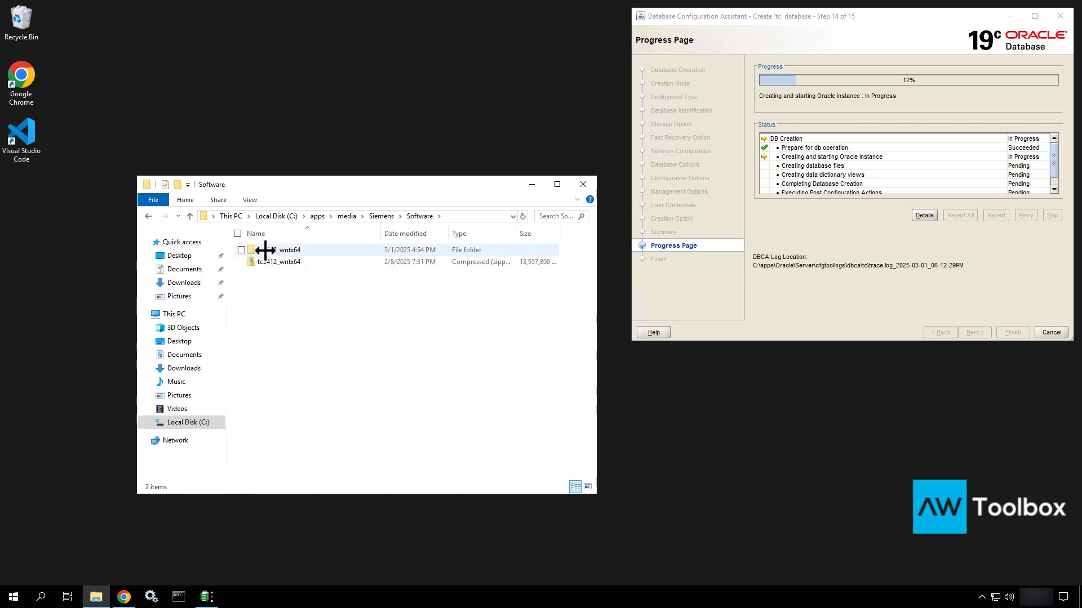
pyautogui.doubleClick(265, 249)
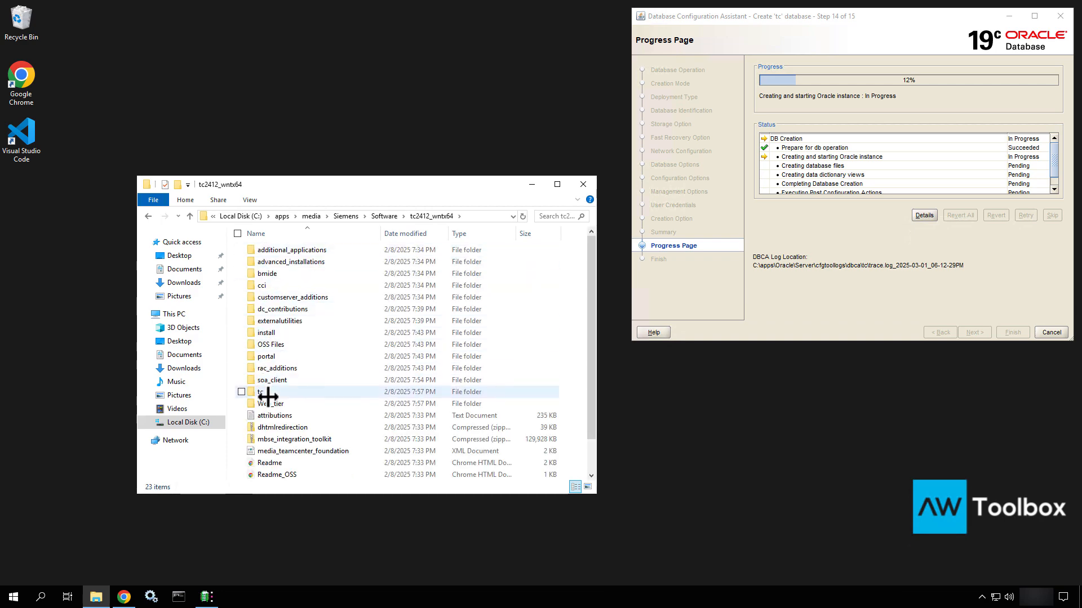
pyautogui.doubleClick(269, 393)
pyautogui.doubleClick(268, 251)
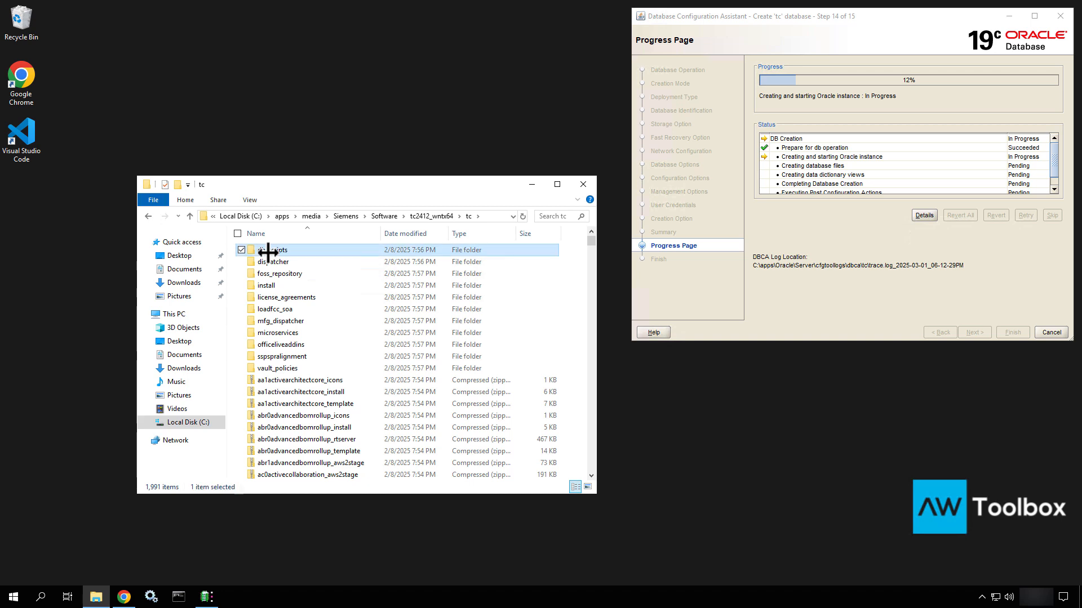
pyautogui.click(267, 261)
pyautogui.doubleClick(267, 262)
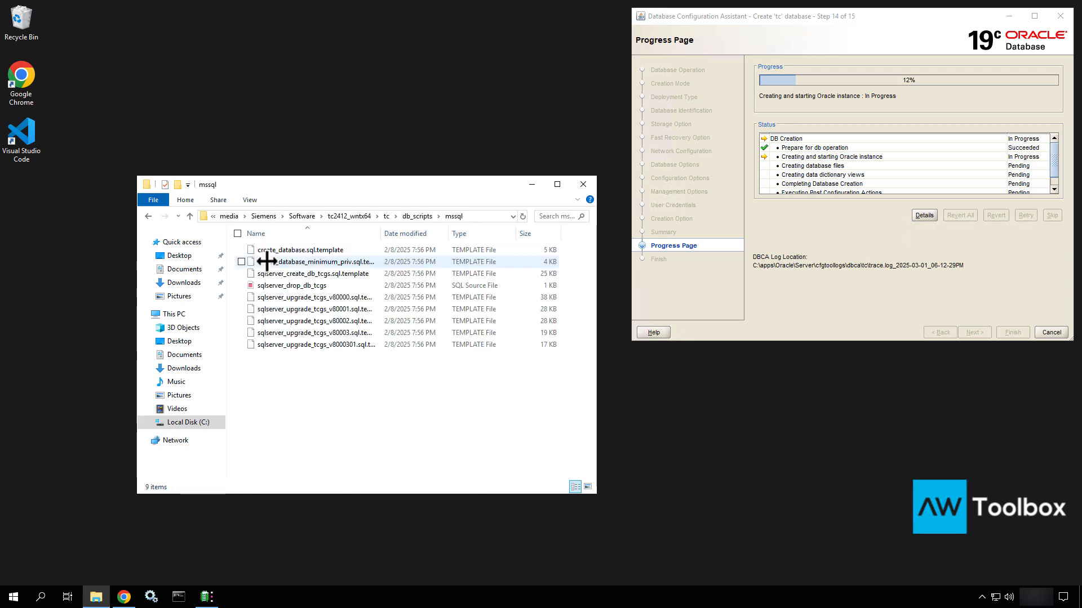
# Duplicate create_database.sql.template, rename the copy create_database.sql, and open it in VS Code
pyautogui.click(337, 251)
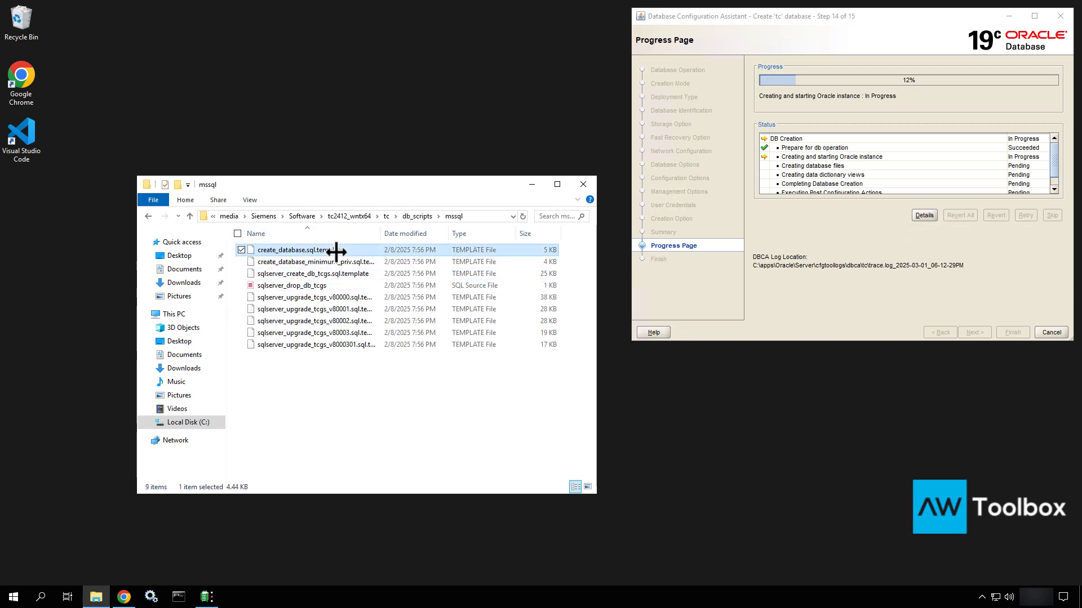
pyautogui.hotkey('ctrl', 'v')
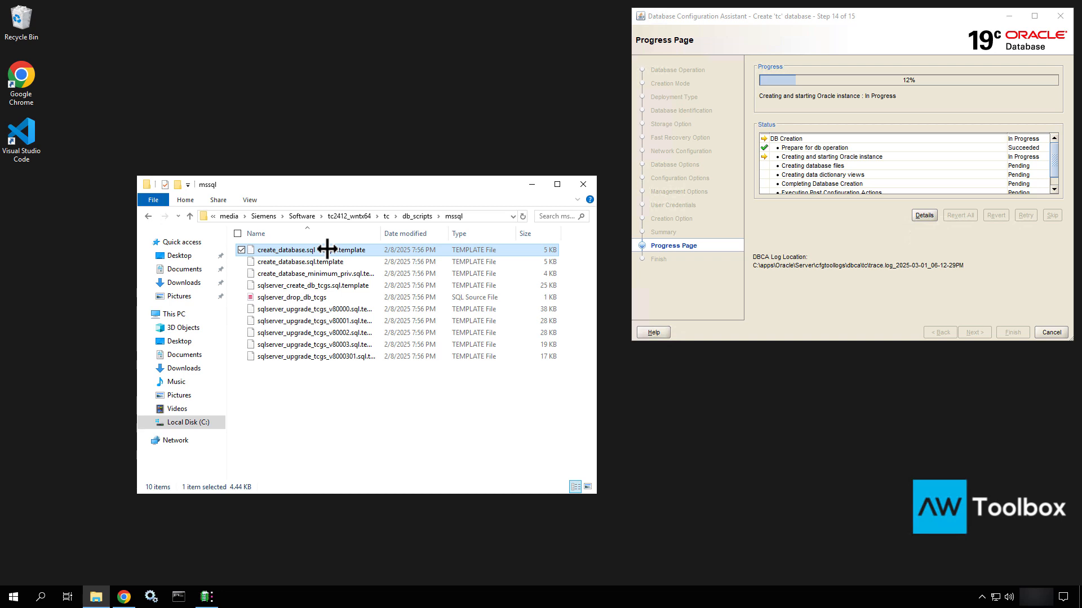
pyautogui.rightClick(327, 249)
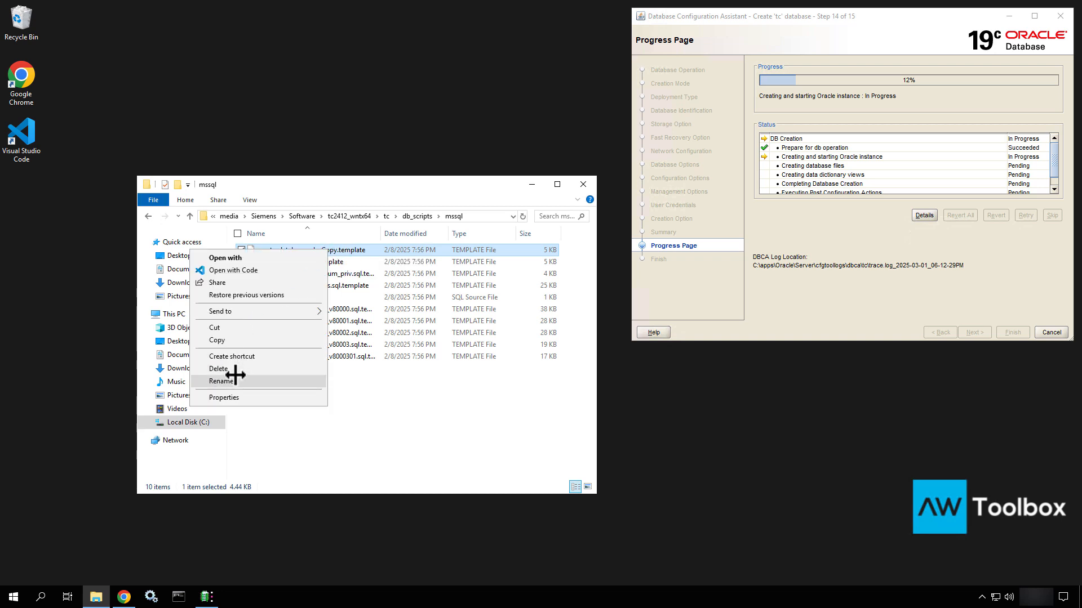
pyautogui.click(221, 380)
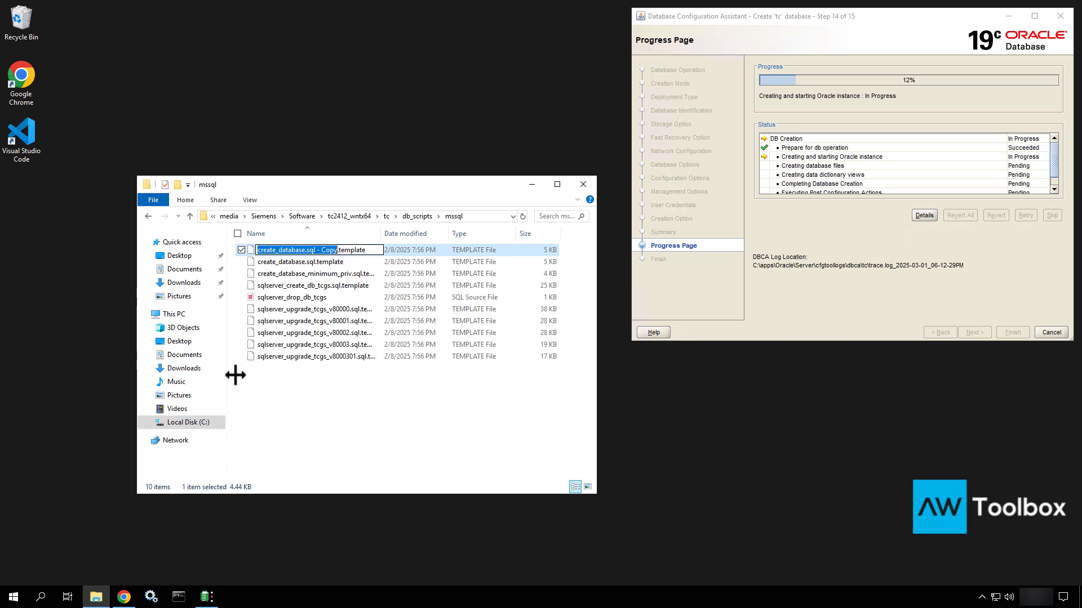
pyautogui.press('Right')
pyautogui.press('BackSpace')
pyautogui.press('BackSpace')
pyautogui.press('BackSpace')
pyautogui.press('BackSpace')
pyautogui.press('BackSpace')
pyautogui.press('BackSpace')
pyautogui.press('BackSpace')
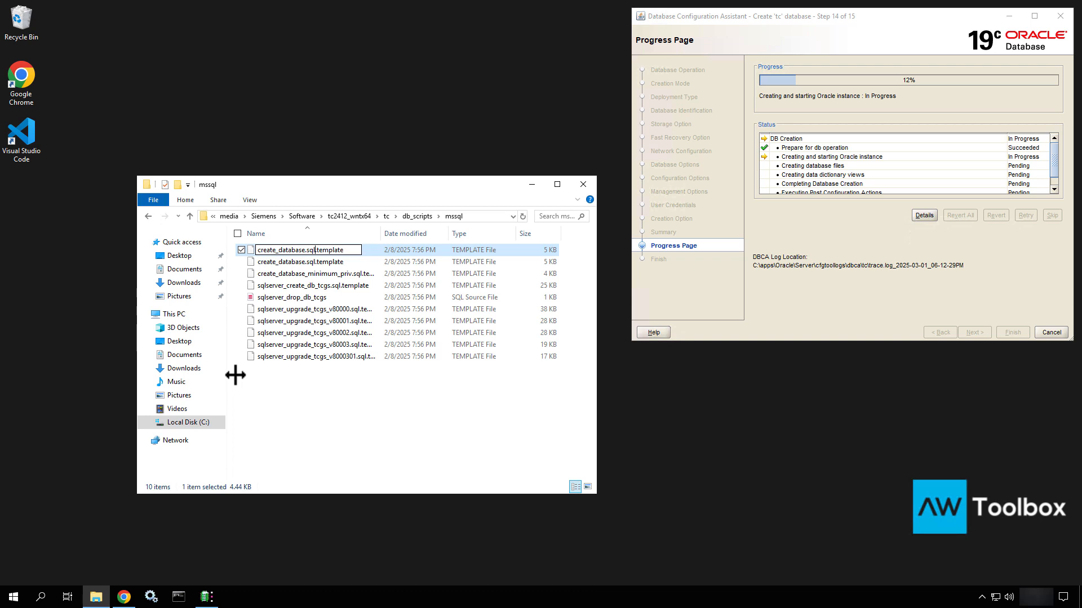
pyautogui.press('Delete')
pyautogui.press('Delete')
pyautogui.press('Delete')
pyautogui.press('Delete')
pyautogui.press('Delete')
pyautogui.press('Delete')
pyautogui.press('Delete')
pyautogui.press('Delete')
pyautogui.press('Delete')
pyautogui.press('Return')
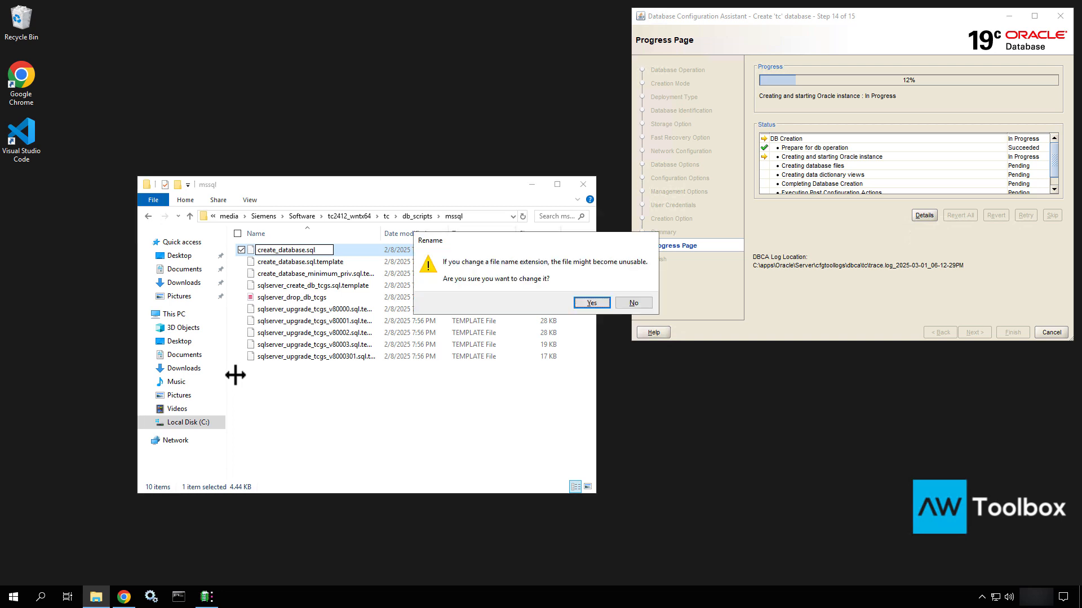
pyautogui.click(582, 302)
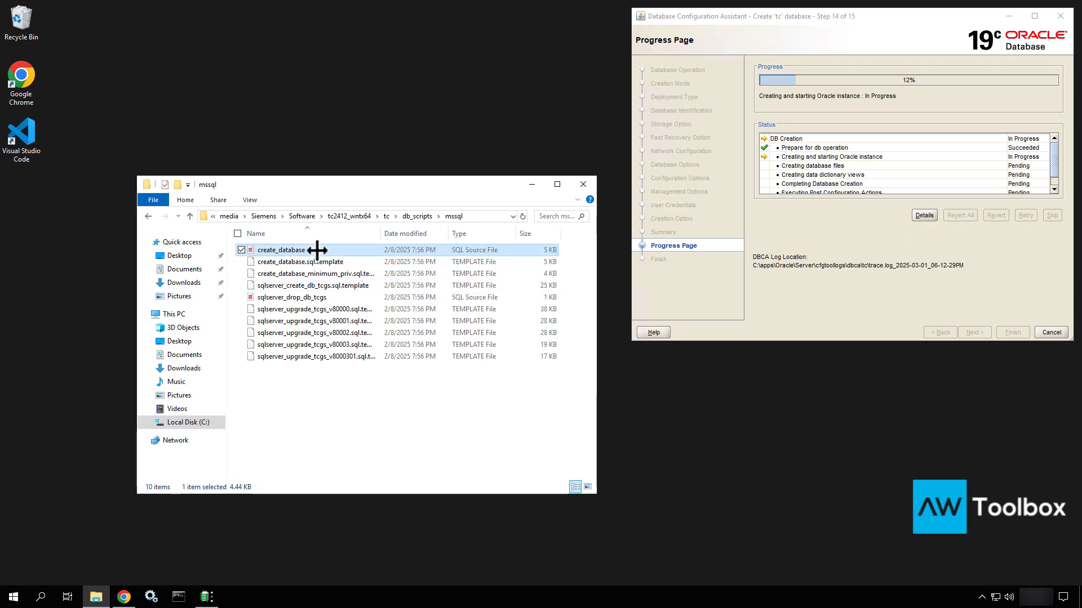
pyautogui.rightClick(316, 250)
pyautogui.click(239, 260)
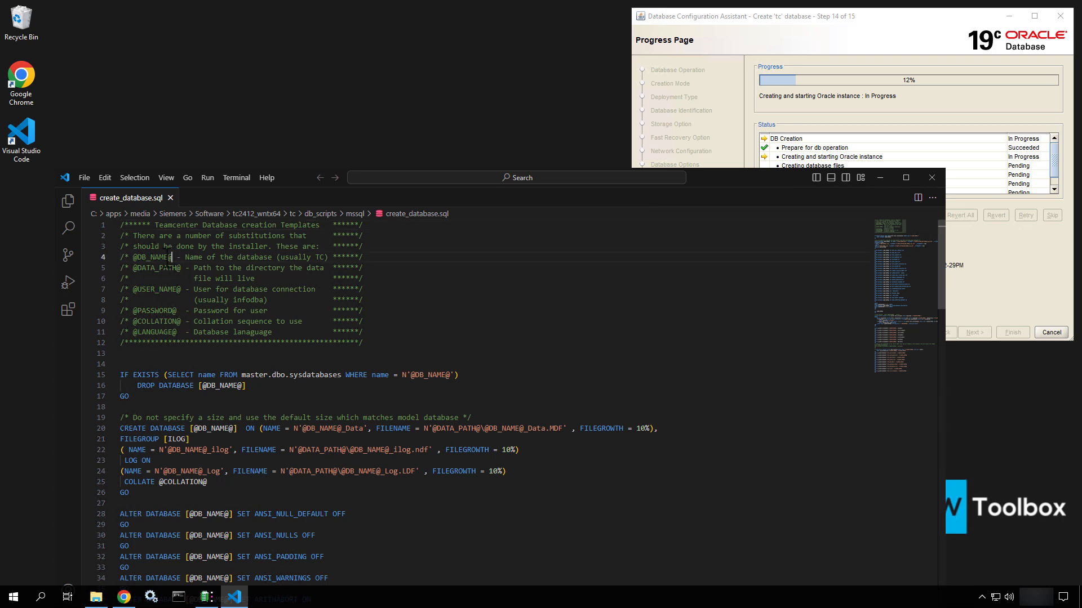
pyautogui.moveTo(173, 256); pyautogui.dragTo(129, 257)
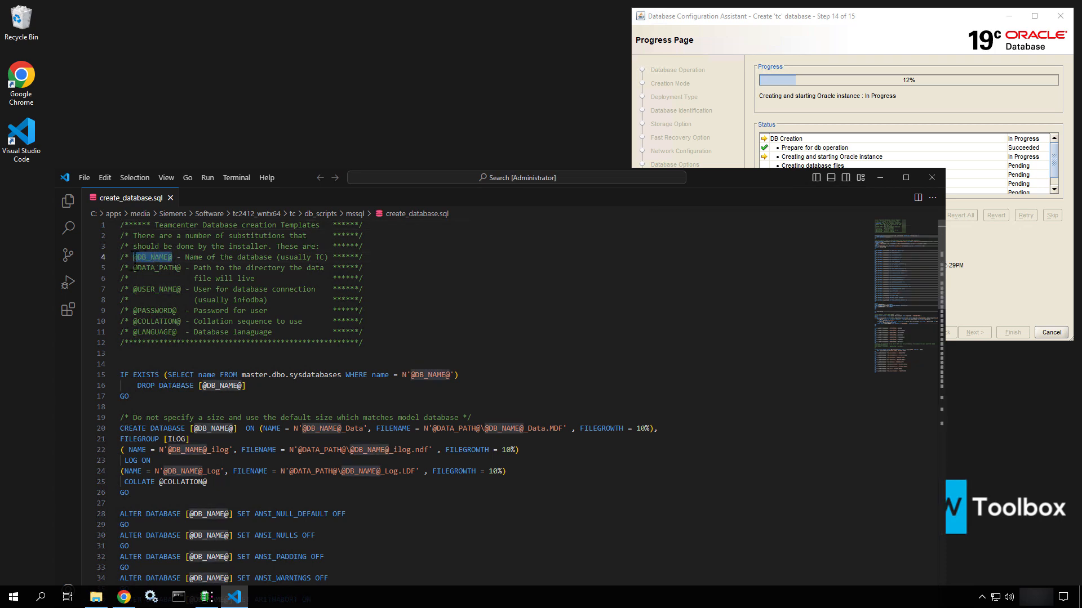
pyautogui.hotkey('ctrl', 'f')
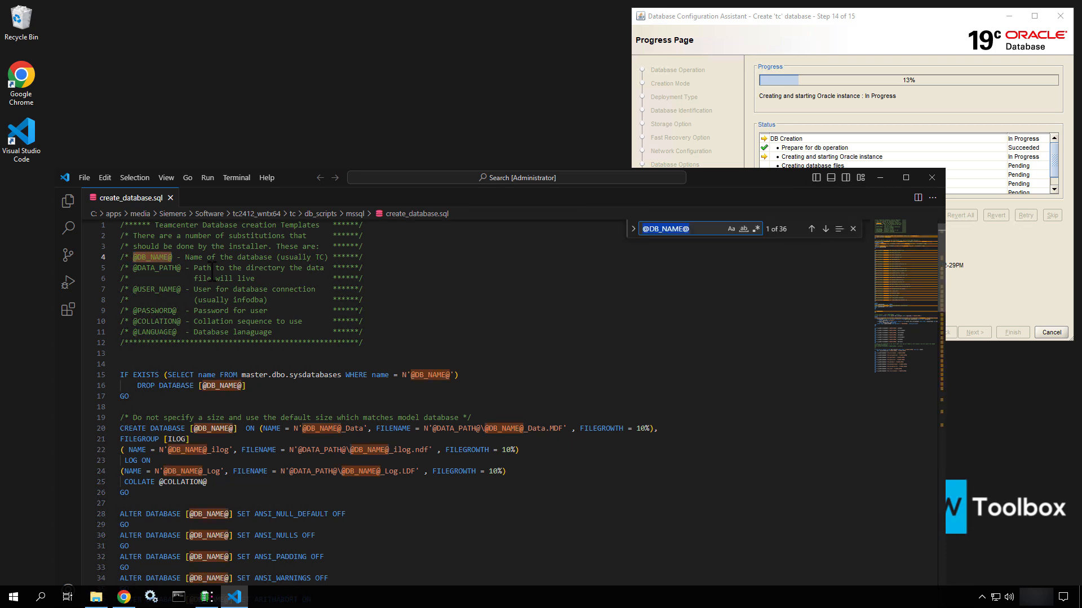
pyautogui.click(633, 230)
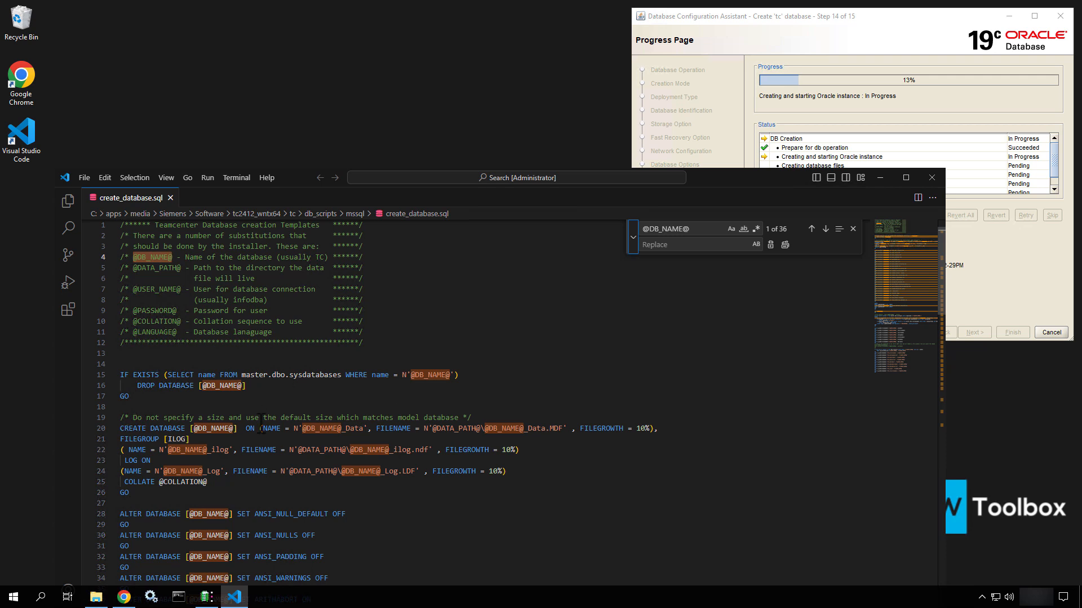
pyautogui.click(722, 244)
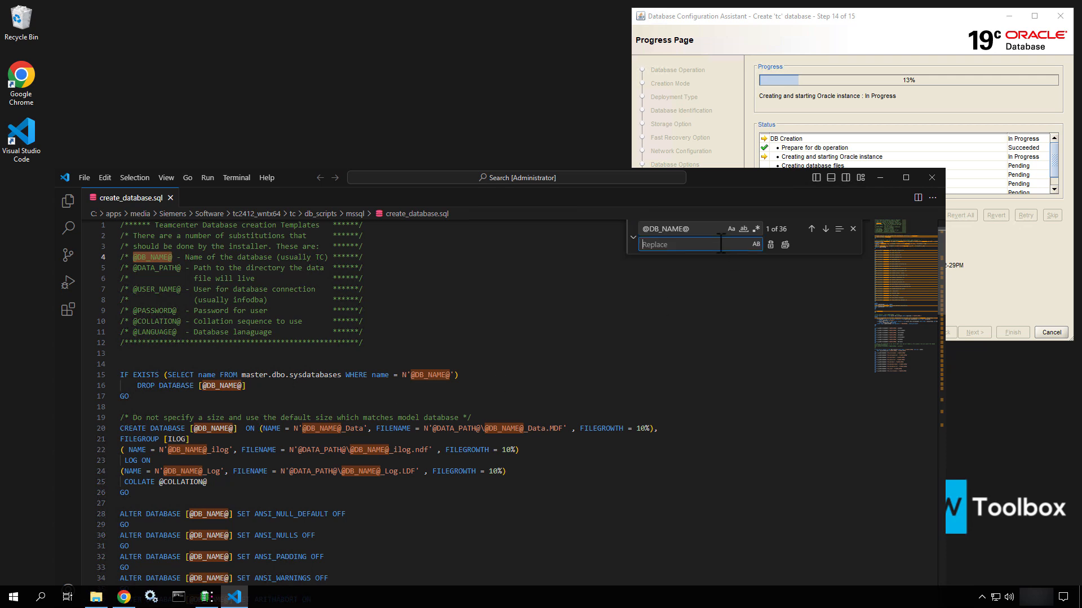
pyautogui.write('tc')
pyautogui.click(787, 244)
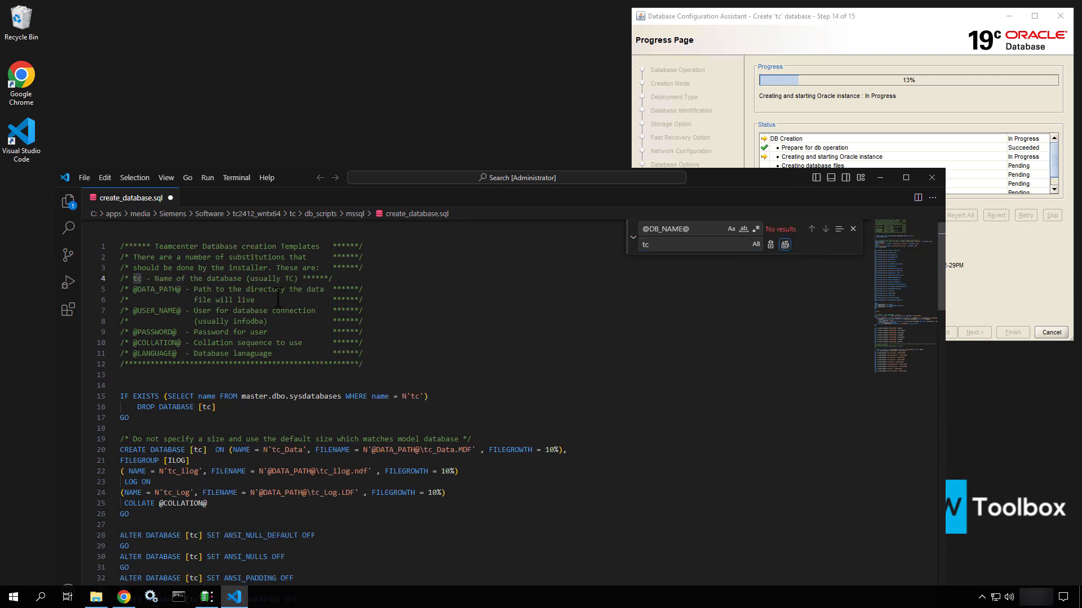
pyautogui.scroll(-5, 264, 302)
pyautogui.scroll(5, 157, 286)
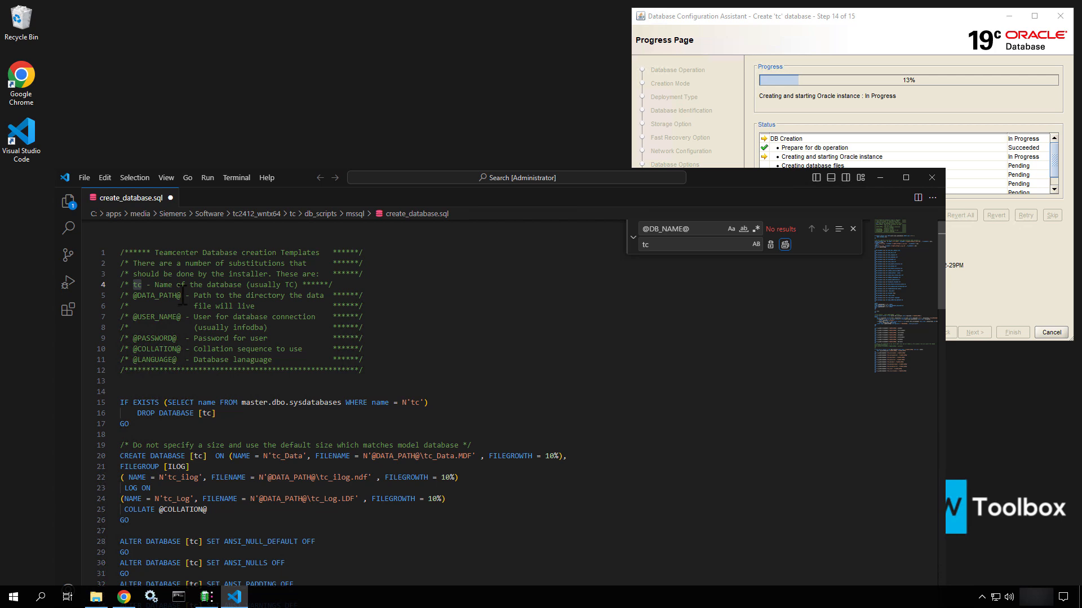
pyautogui.moveTo(184, 295); pyautogui.dragTo(133, 299)
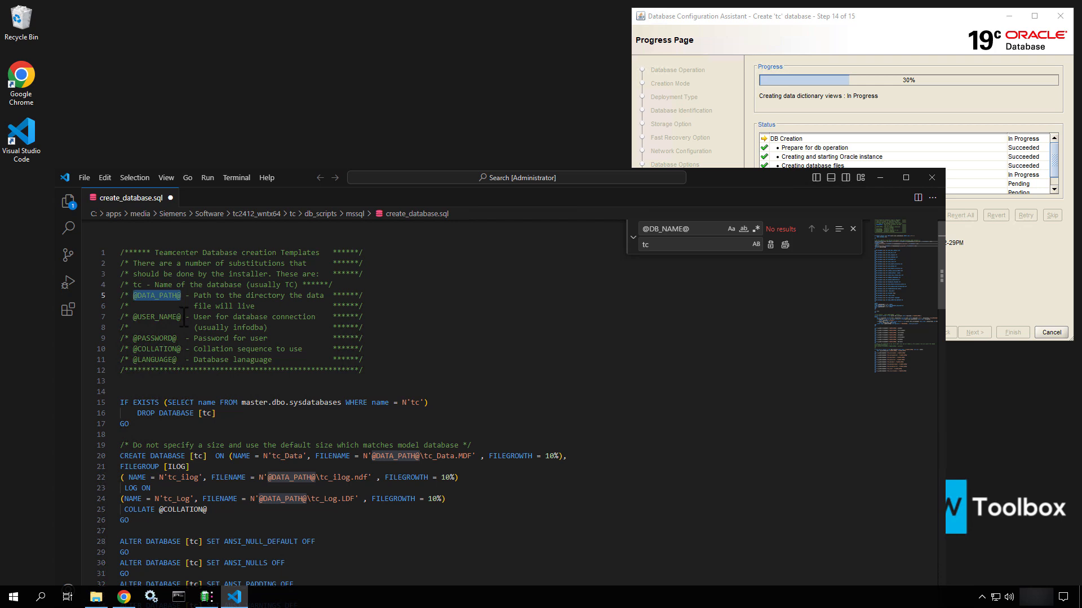
pyautogui.moveTo(183, 317); pyautogui.dragTo(136, 317)
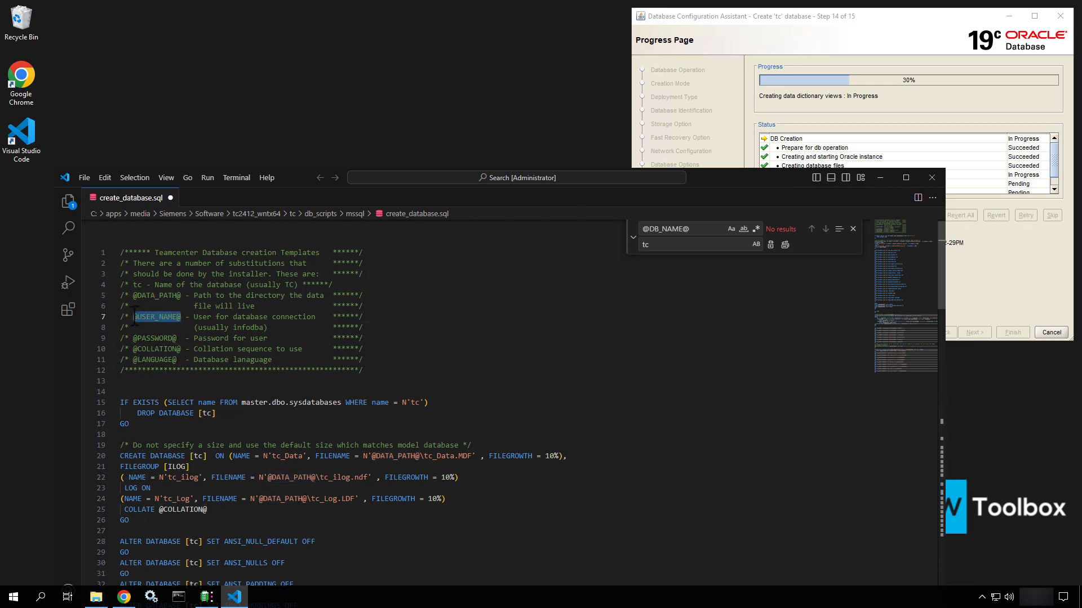
pyautogui.click(179, 338)
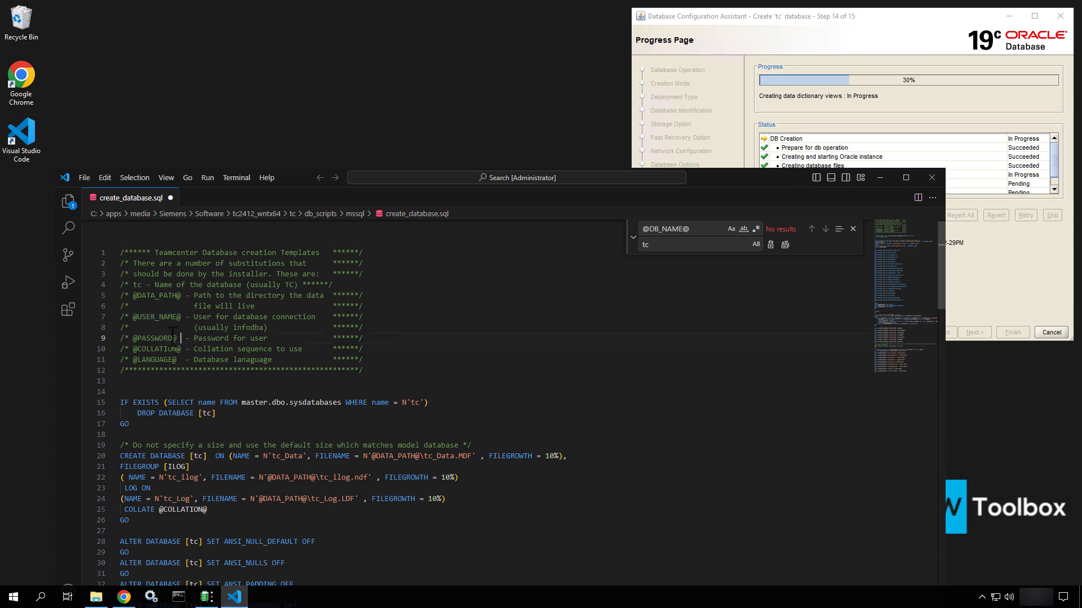
pyautogui.moveTo(179, 338); pyautogui.dragTo(133, 338)
pyautogui.click(183, 349)
pyautogui.moveTo(180, 348); pyautogui.dragTo(133, 360)
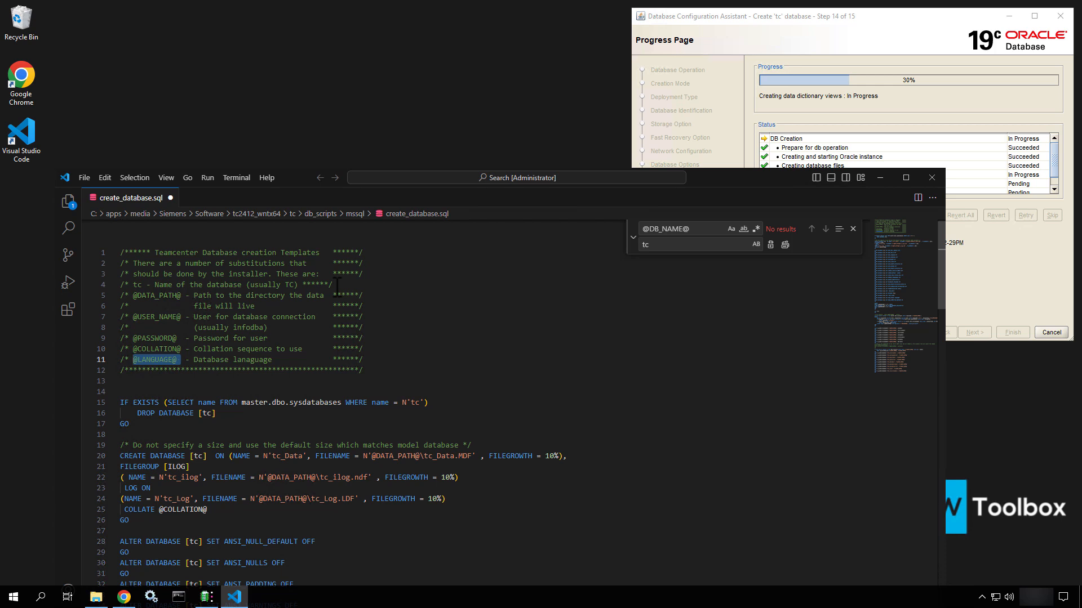
pyautogui.click(172, 198)
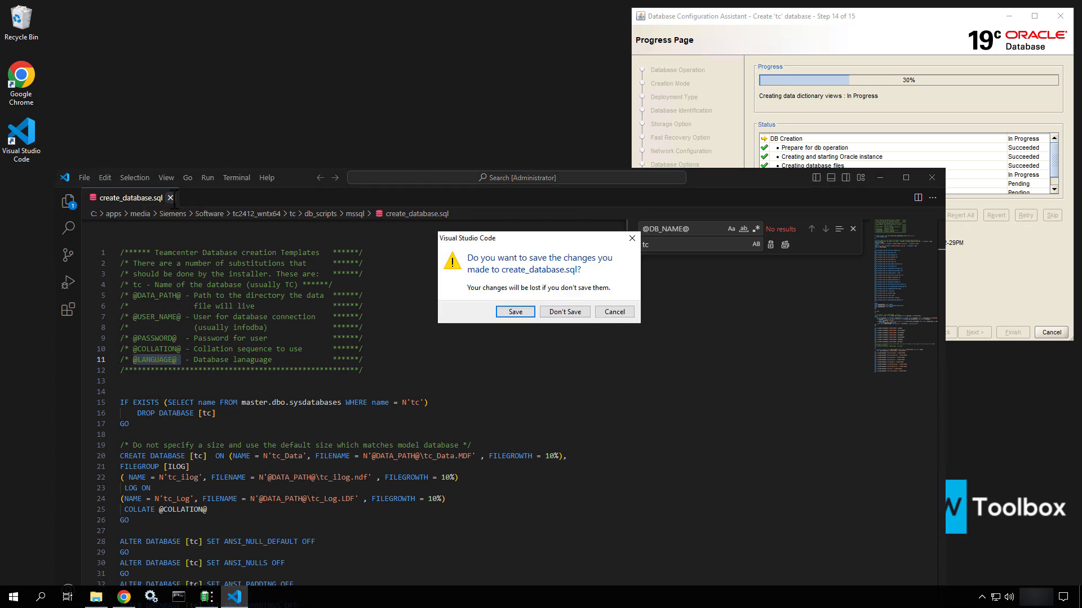
pyautogui.click(576, 311)
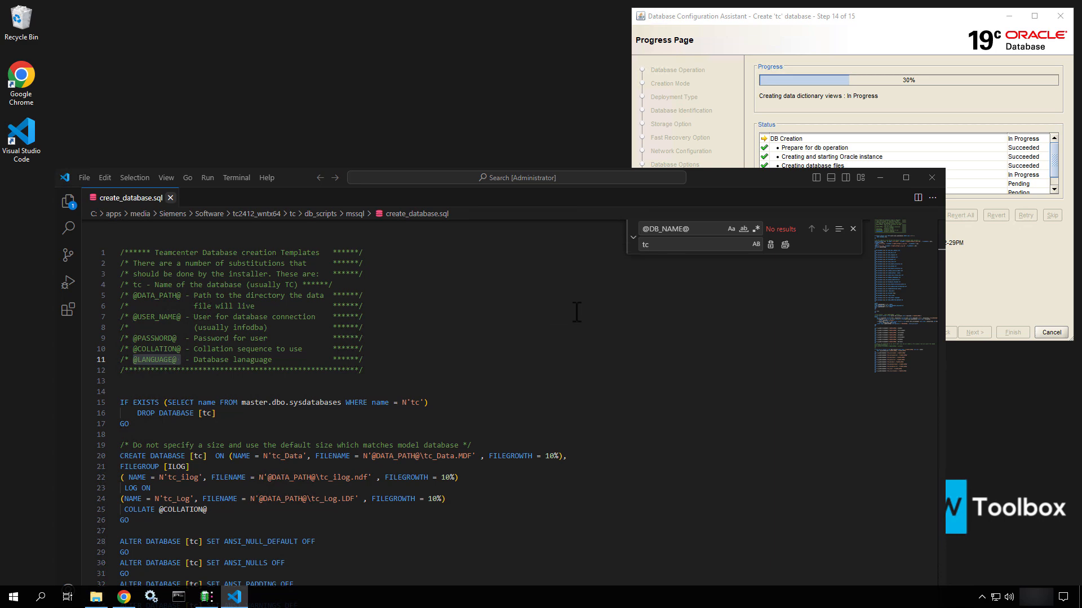
# Minimize VS Code and view the docs-teamcenter-2412-en-US installer in media\Siemens\ReferenceDocs
pyautogui.click(880, 178)
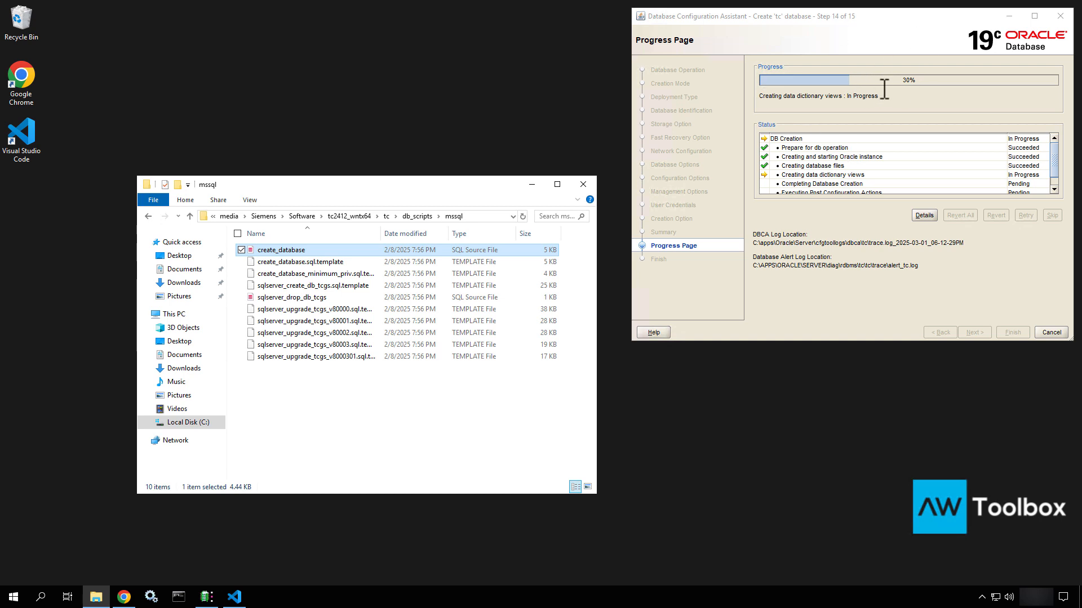
pyautogui.click(326, 448)
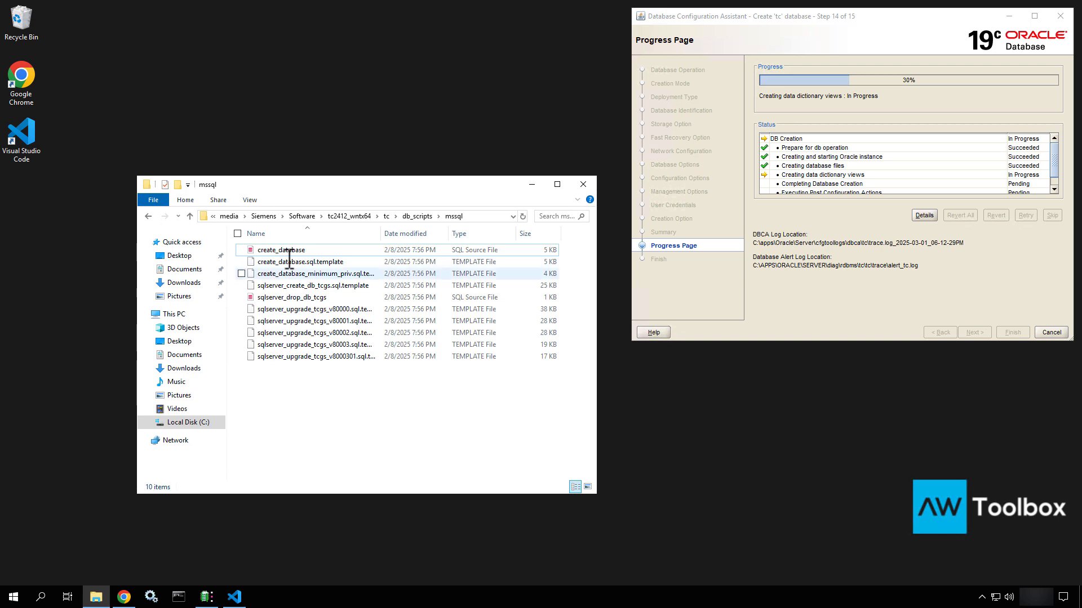
pyautogui.click(229, 216)
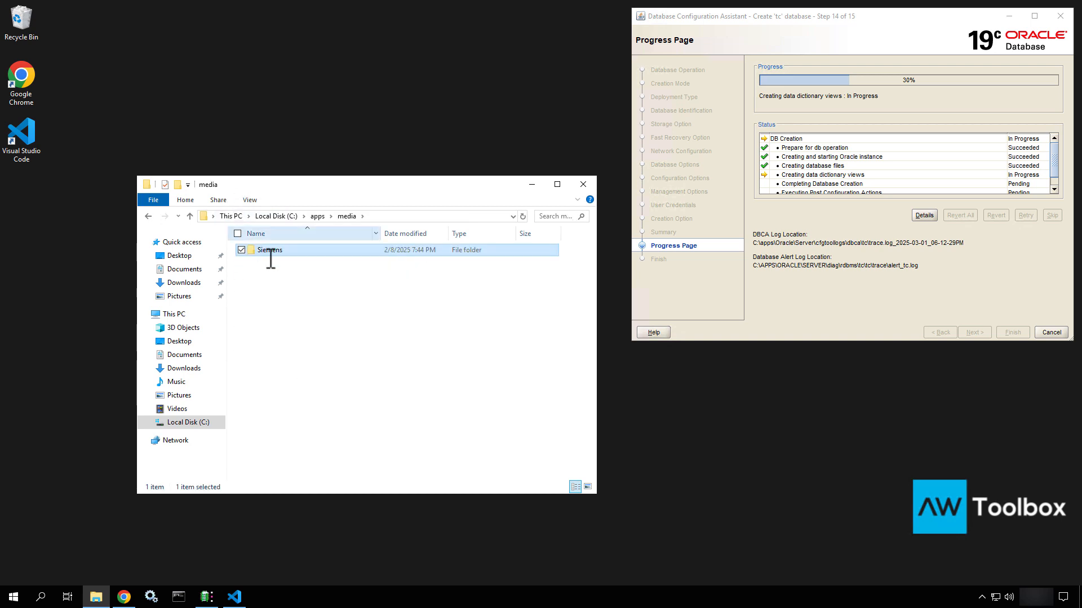
pyautogui.doubleClick(291, 251)
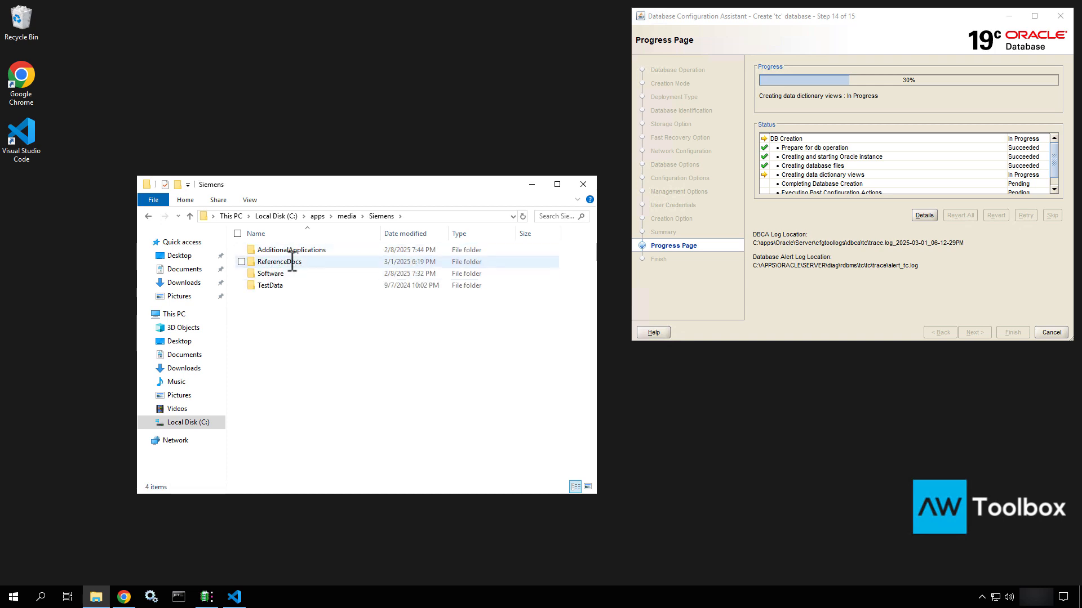
pyautogui.click(292, 261)
pyautogui.doubleClick(292, 262)
pyautogui.click(280, 275)
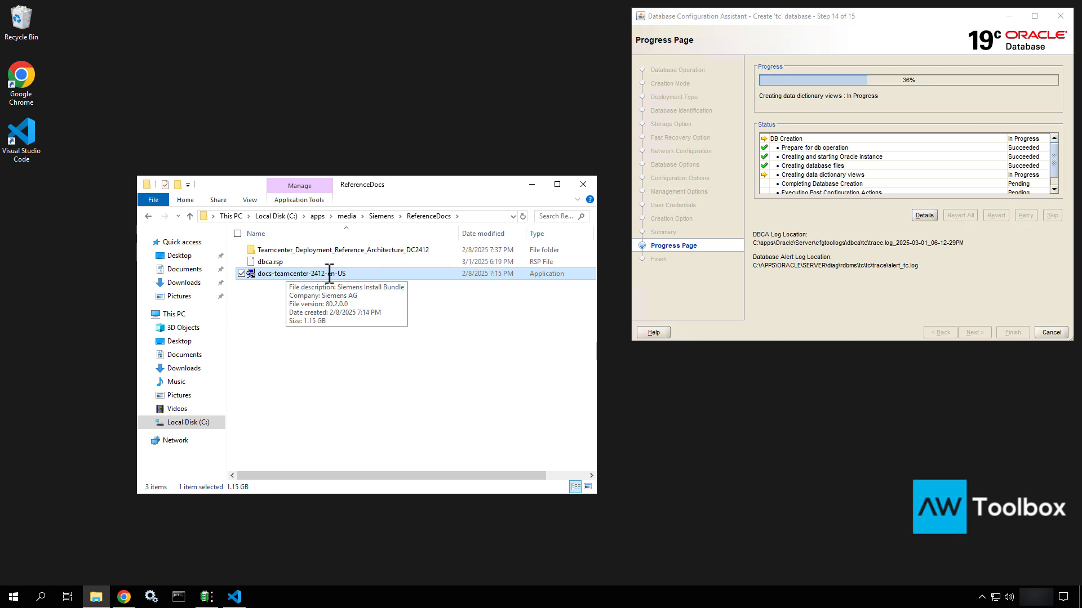
# Open Siemens\AdditionalApplications and select the HelpServer.3.2.1 installer
pyautogui.click(382, 217)
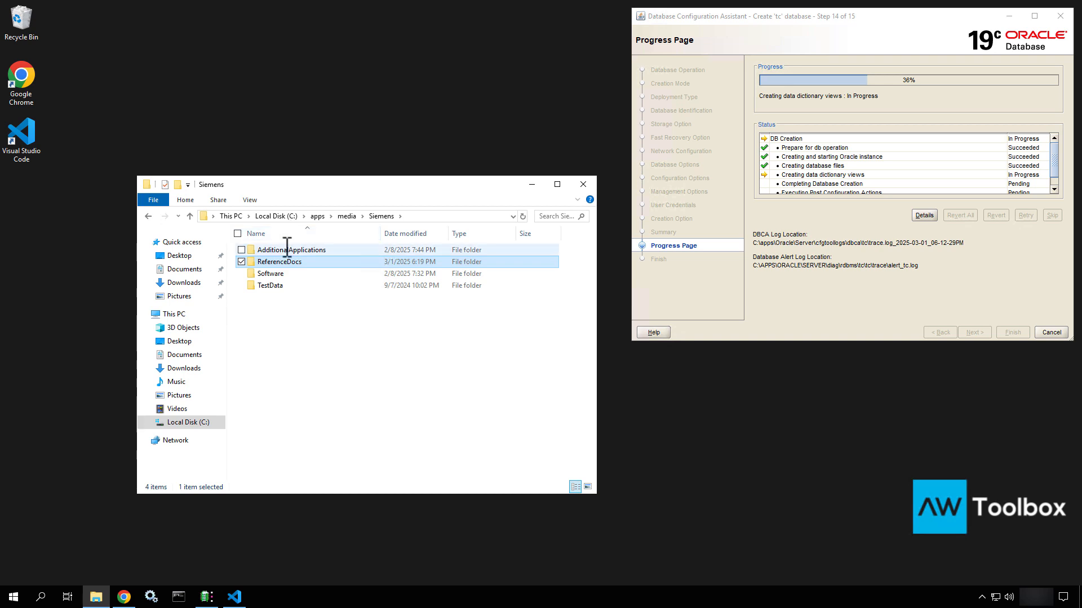
pyautogui.doubleClick(287, 248)
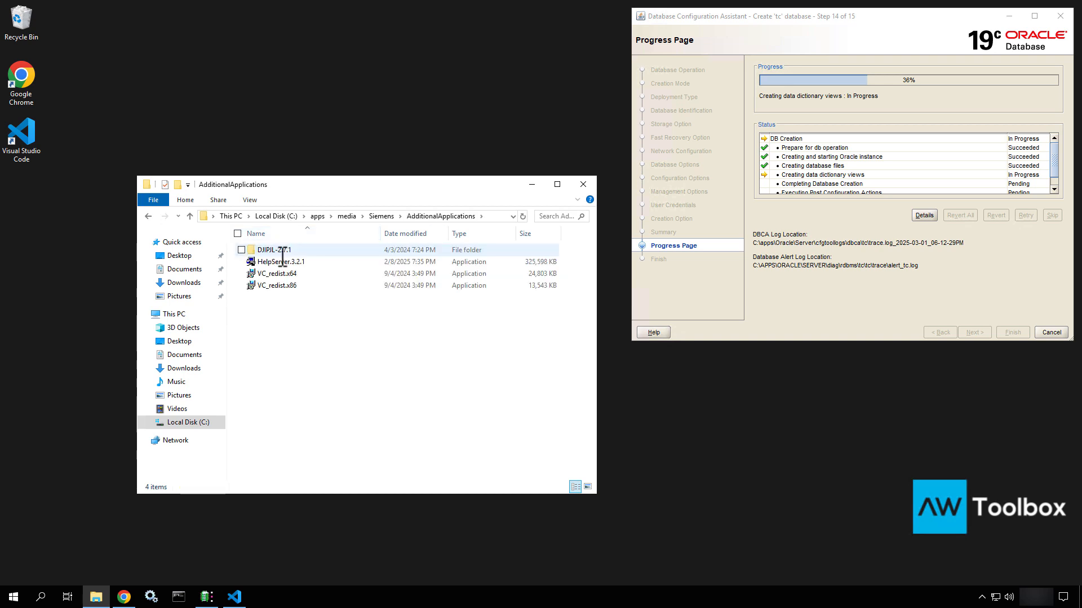
pyautogui.click(281, 262)
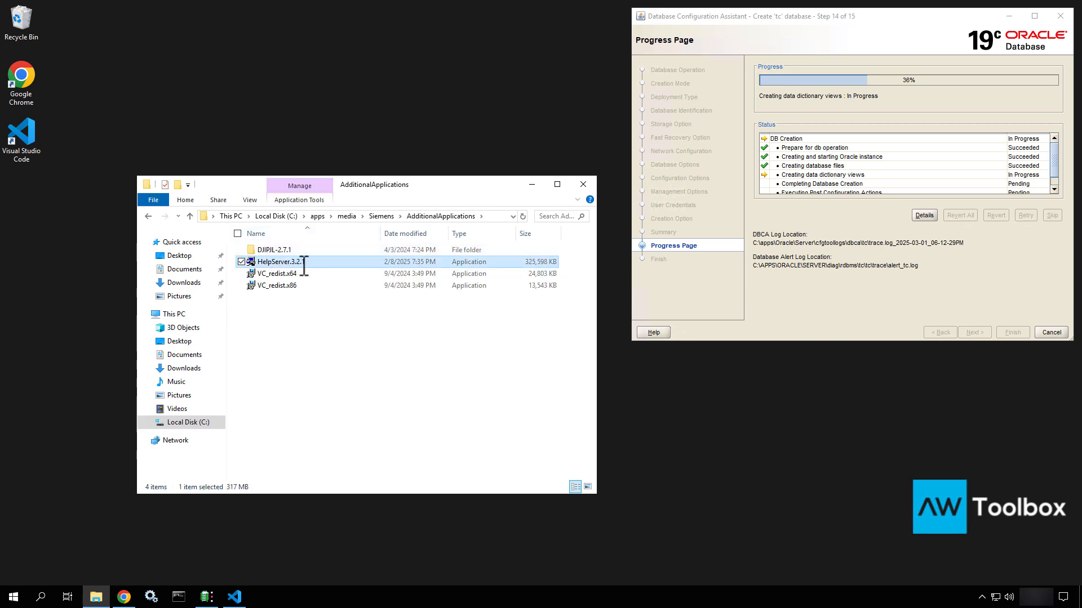
# Run the HelpServer.3.2.1 installer as administrator
pyautogui.rightClick(334, 260)
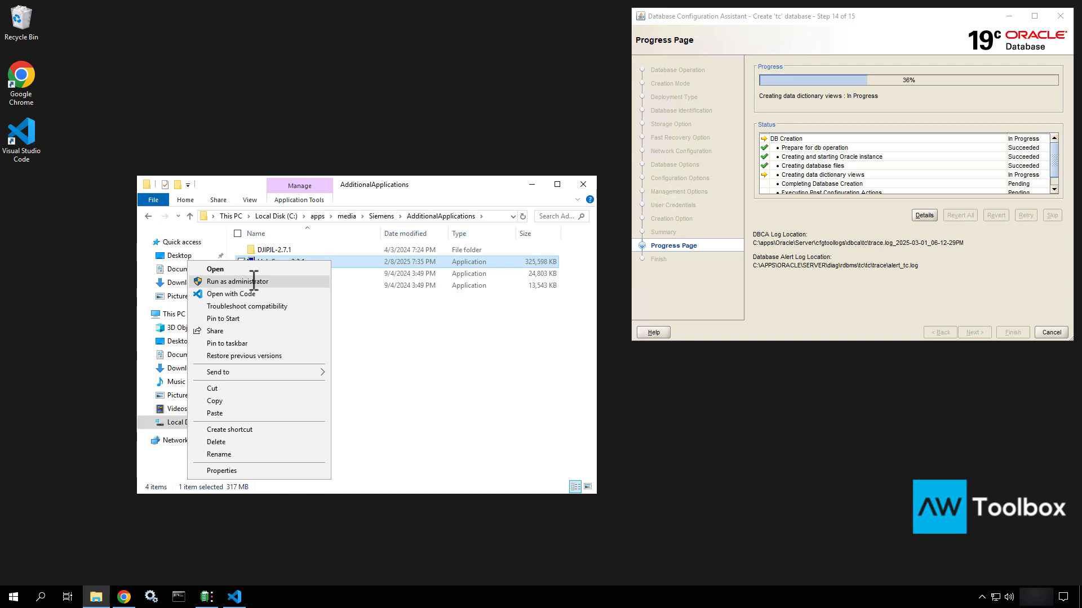
pyautogui.click(254, 281)
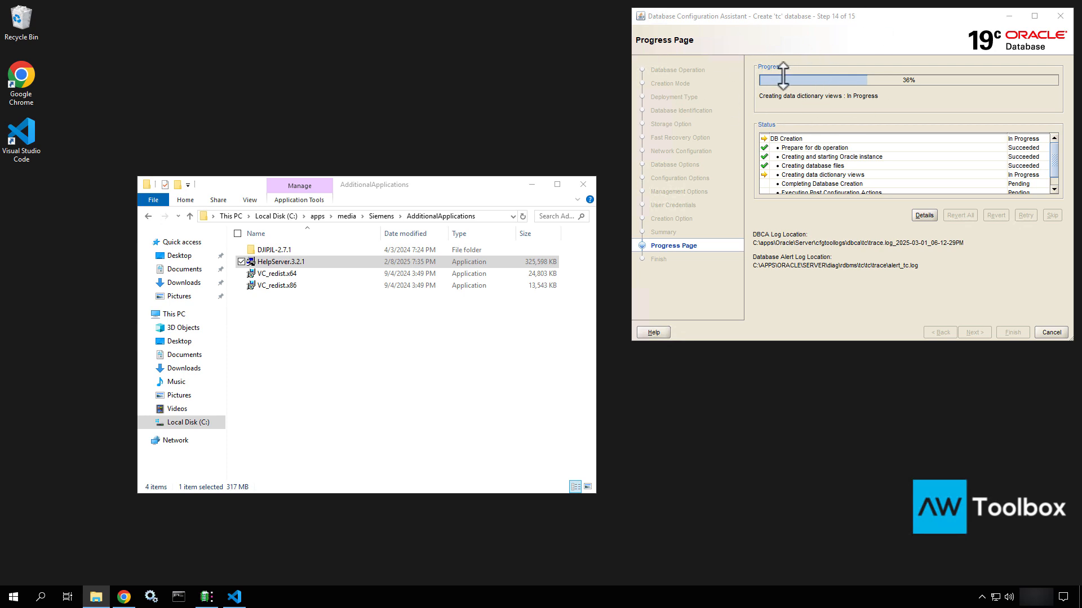
pyautogui.rightClick(517, 593)
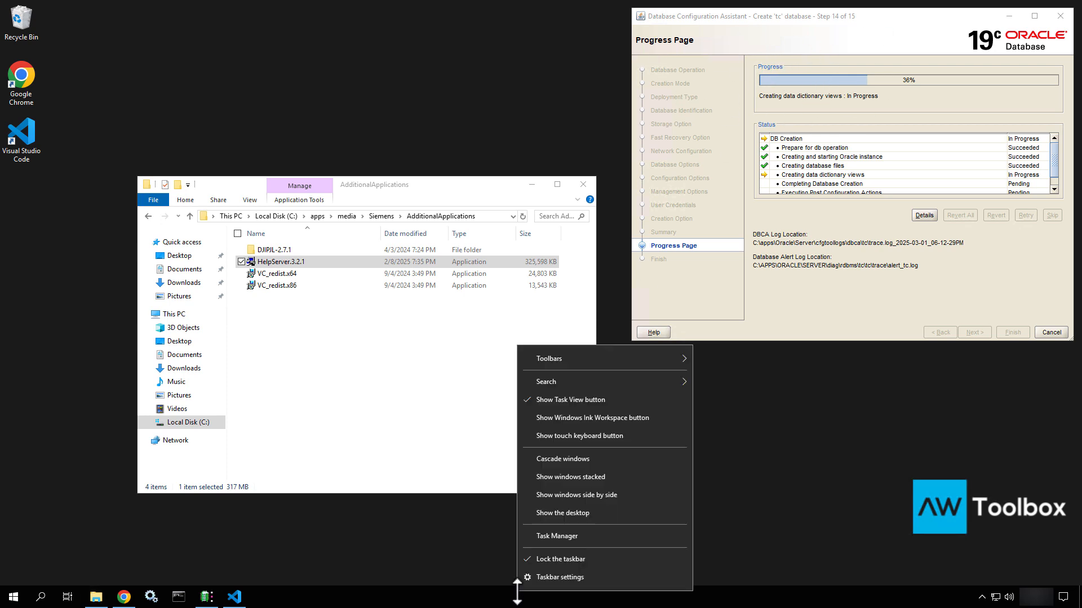
pyautogui.click(570, 536)
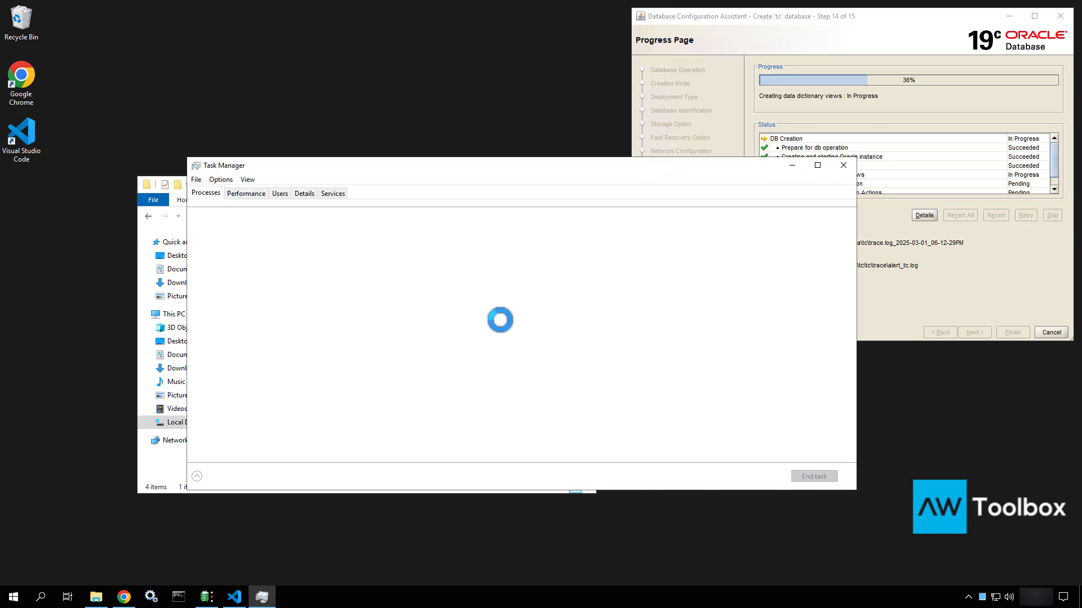
pyautogui.click(244, 193)
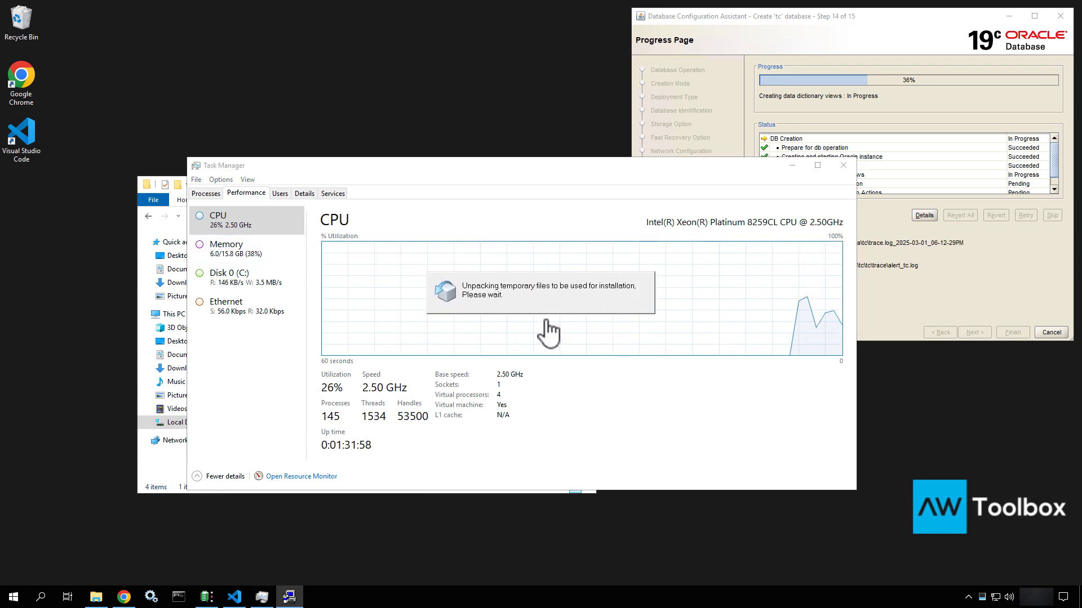
pyautogui.click(243, 261)
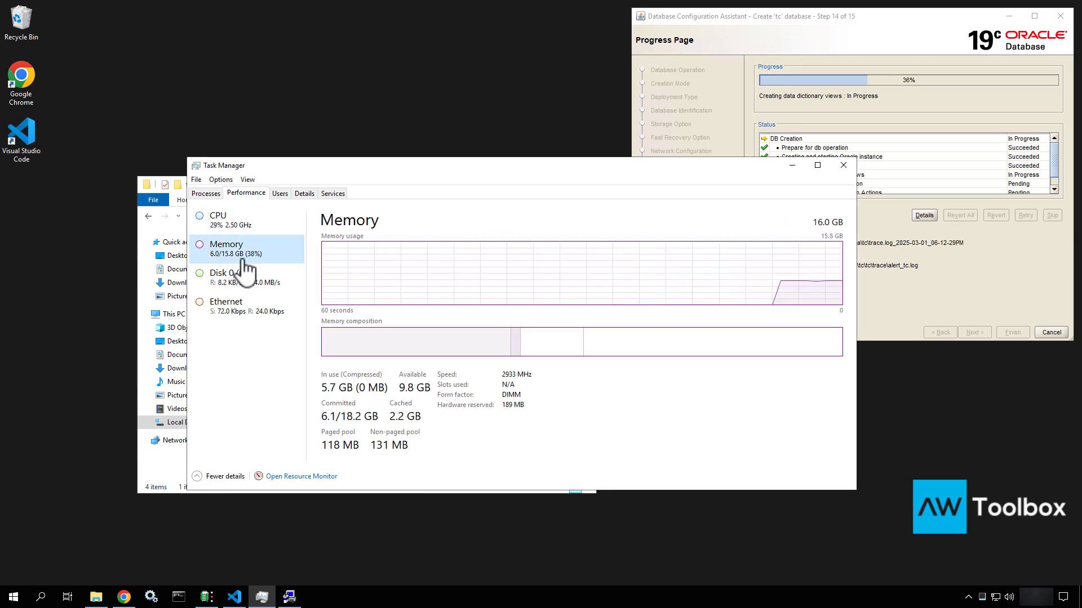
pyautogui.click(243, 221)
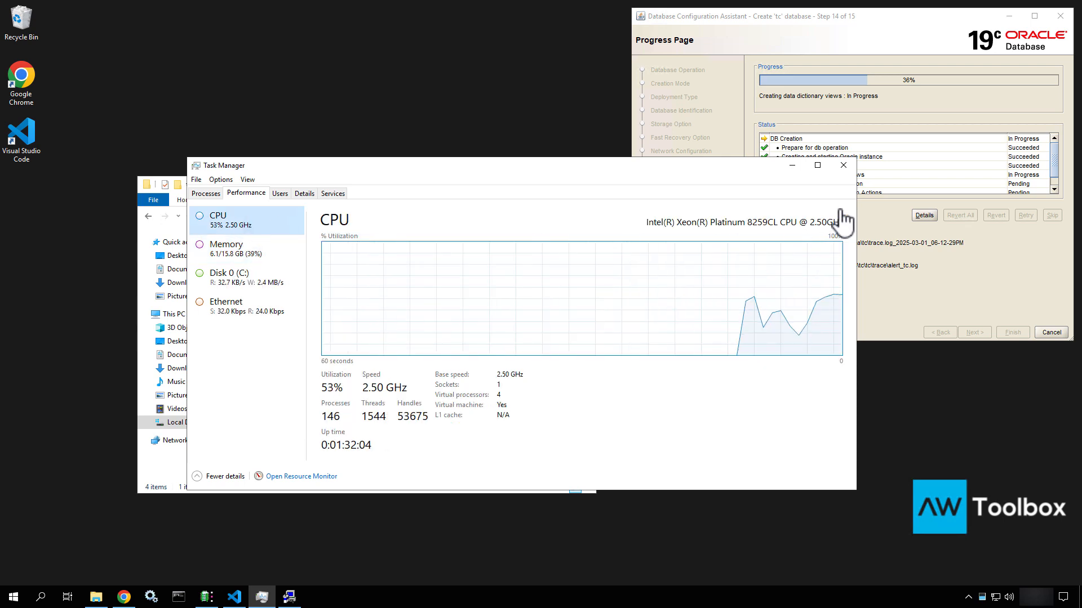
pyautogui.click(844, 165)
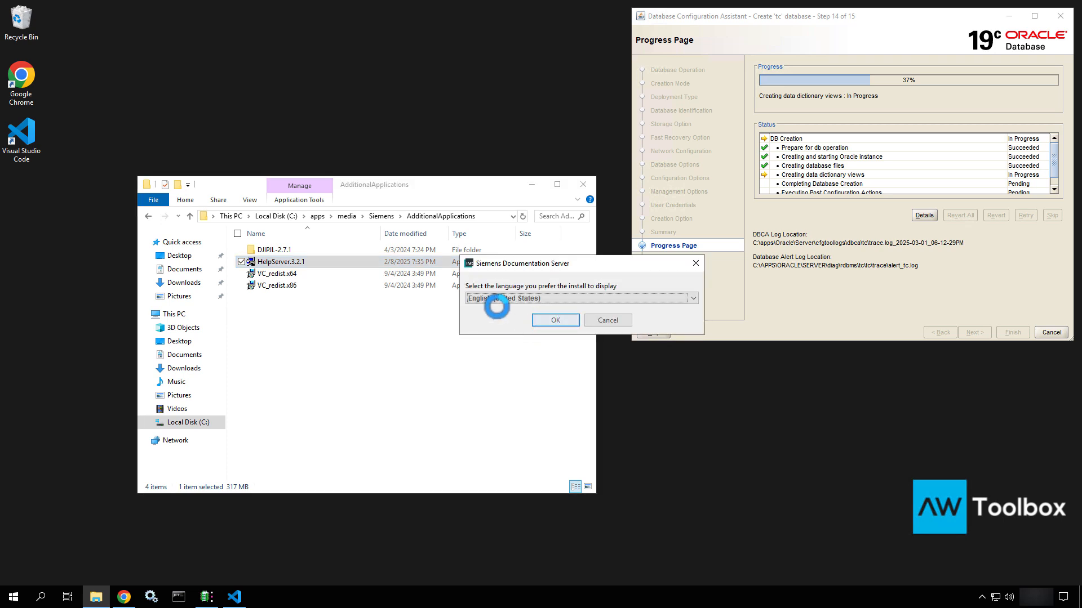
# Keep English (United States) as the installer language and move past the Welcome page
pyautogui.click(509, 299)
pyautogui.click(509, 299)
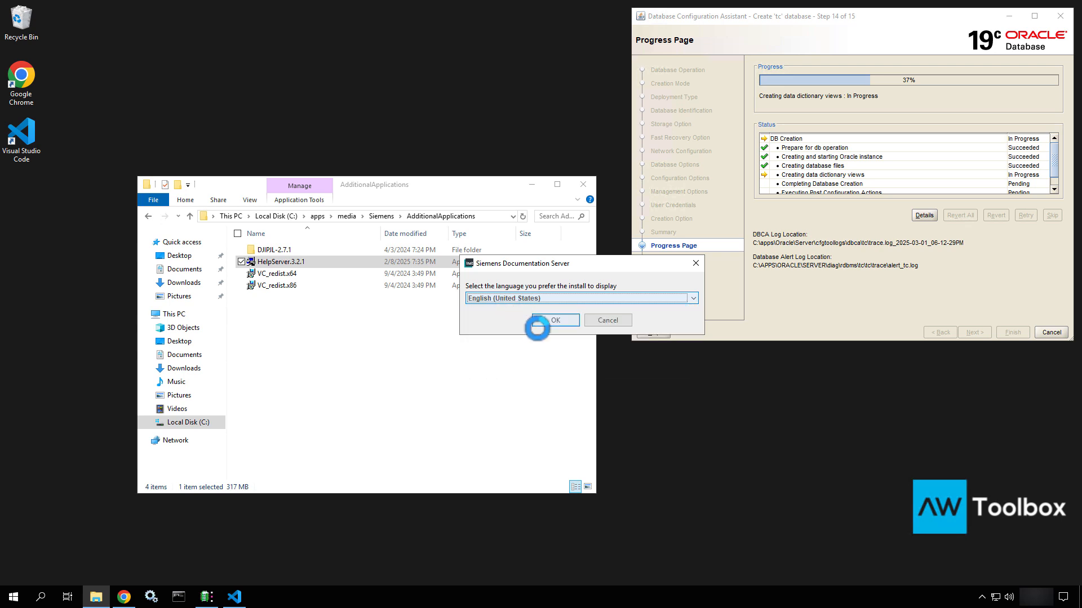
pyautogui.click(556, 321)
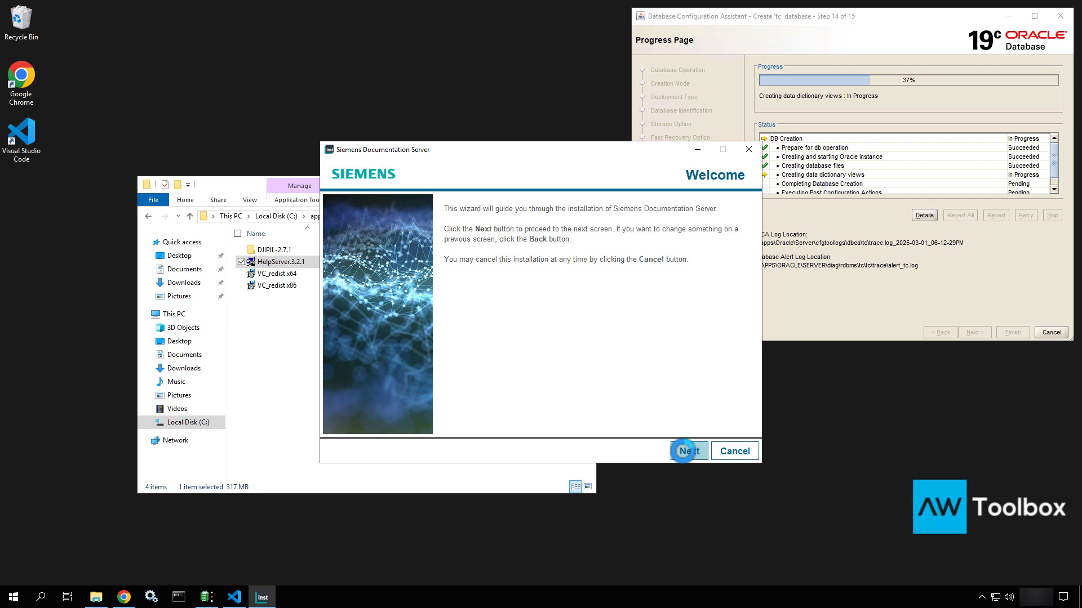
pyautogui.click(683, 451)
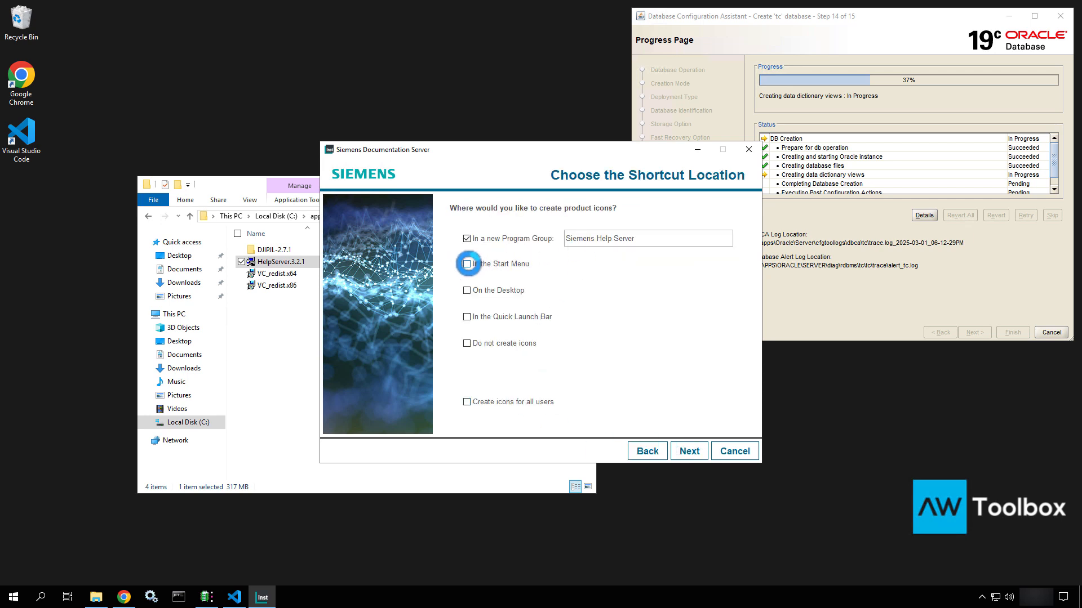
# Create Start Menu, Desktop and Quick Launch shortcuts, with icons for all users
pyautogui.click(467, 264)
pyautogui.click(466, 289)
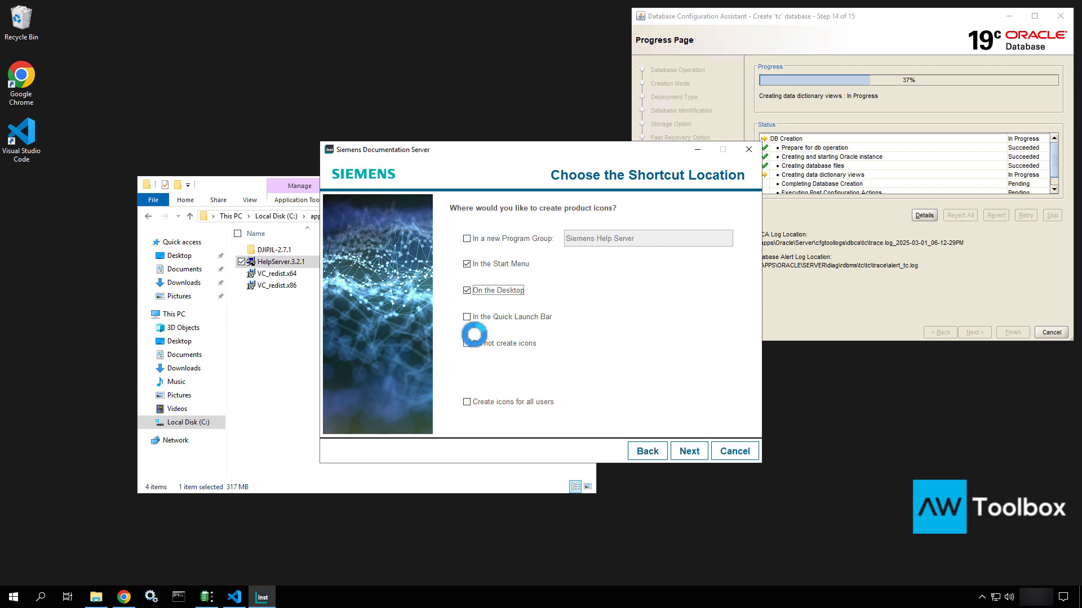
pyautogui.click(467, 318)
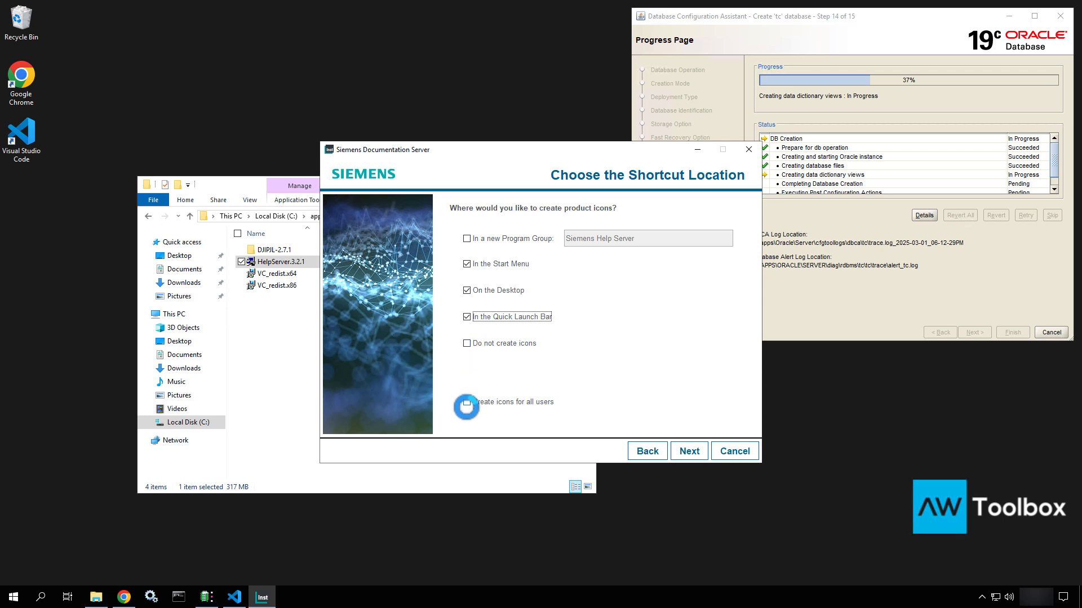
pyautogui.click(467, 402)
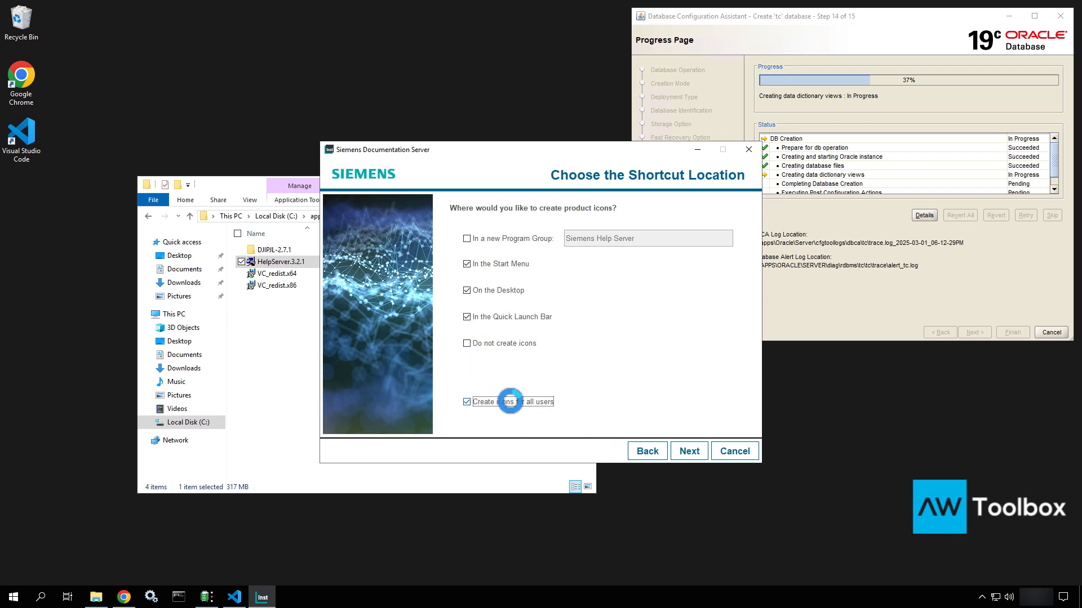
pyautogui.click(521, 401)
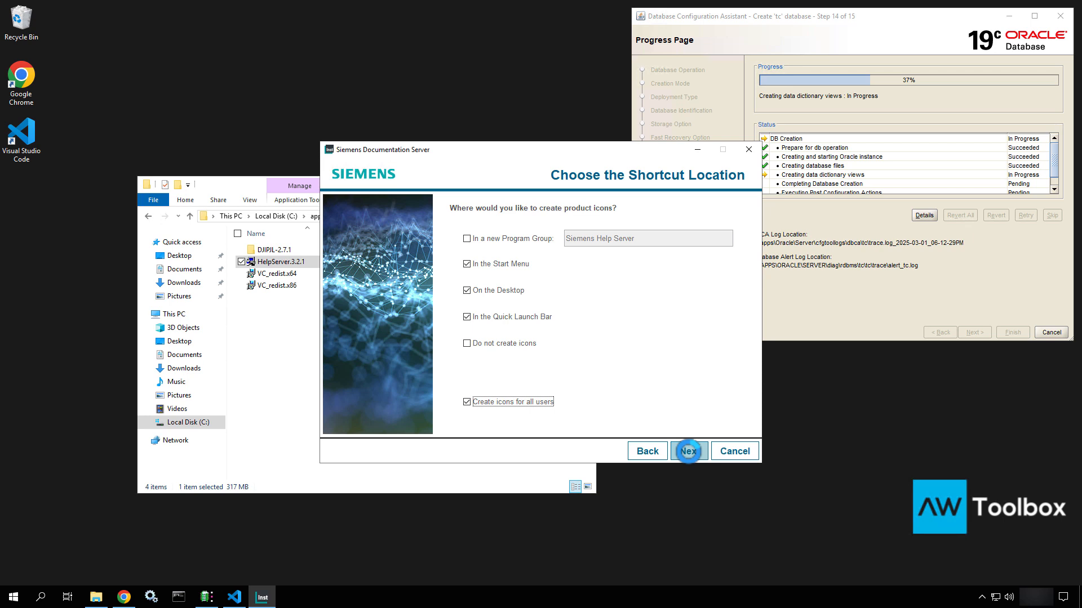
pyautogui.click(688, 451)
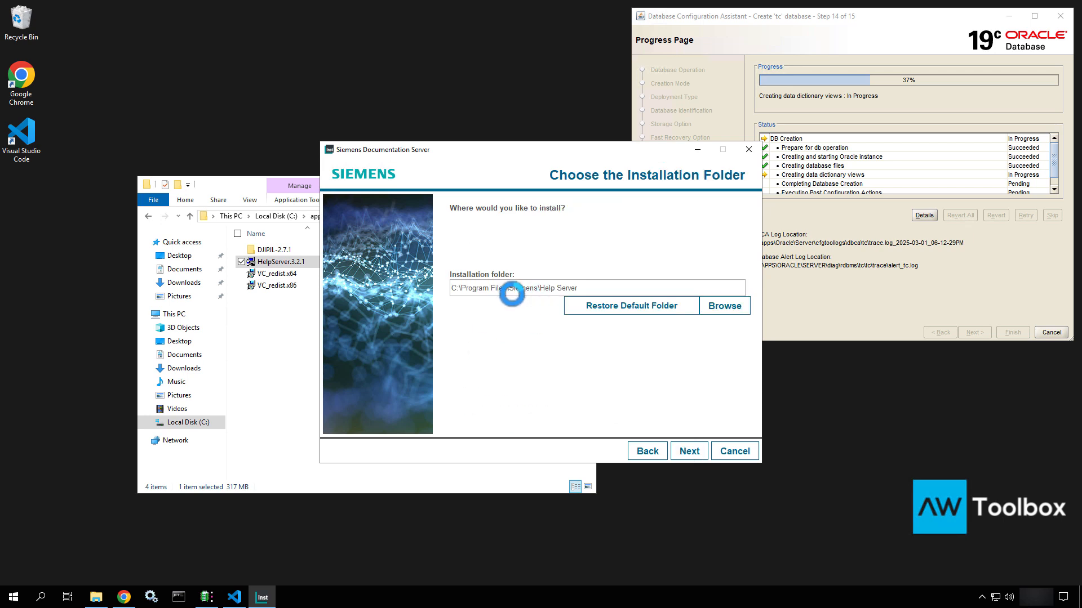
# Set the installation folder to C:\apps\Siemens\HelpServer
pyautogui.click(719, 306)
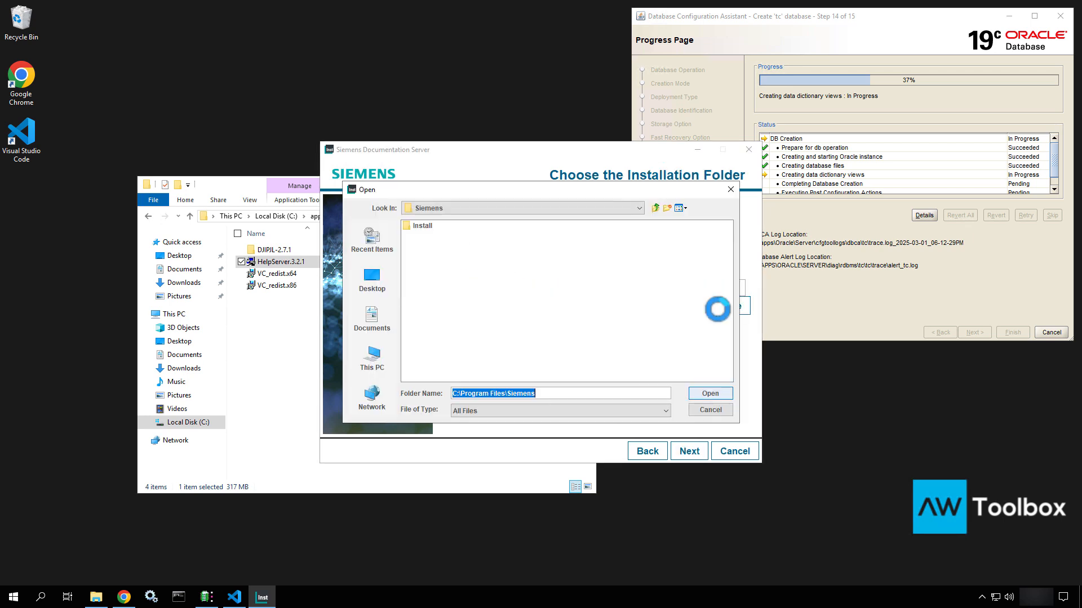
pyautogui.click(369, 285)
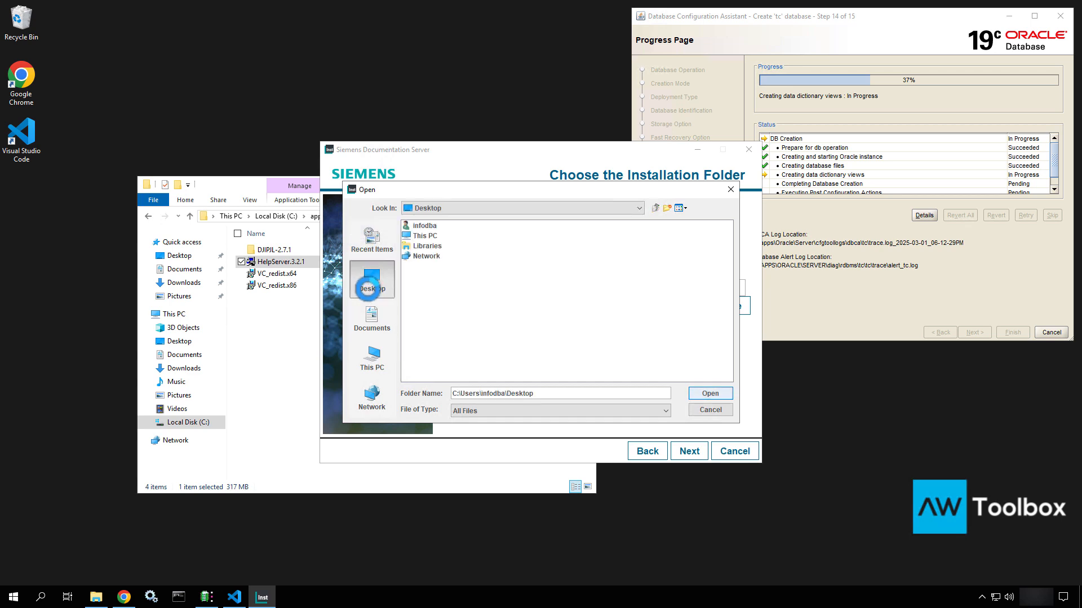
pyautogui.click(372, 355)
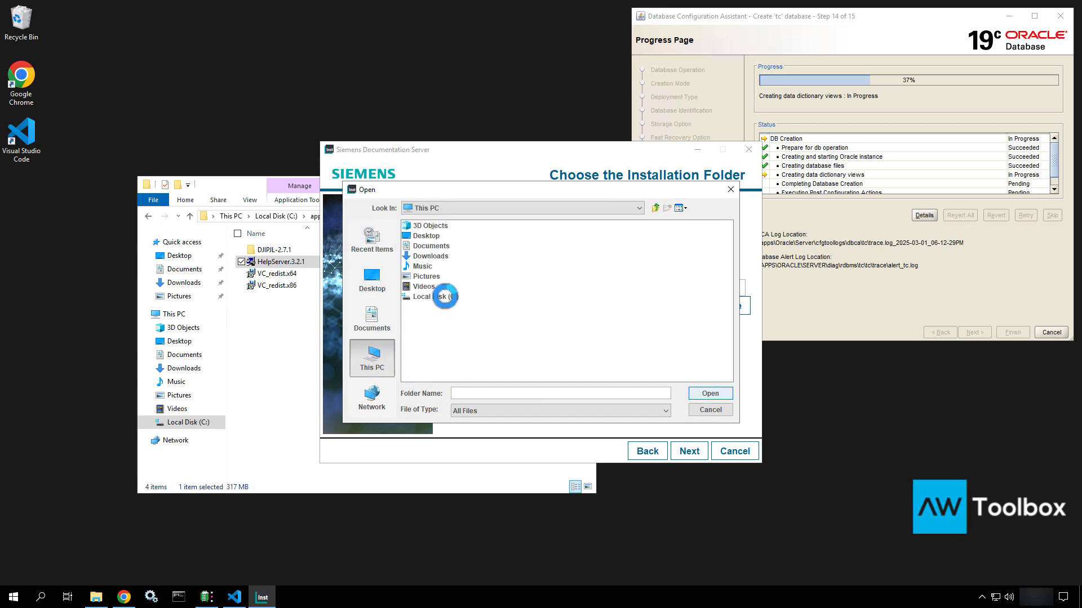
pyautogui.doubleClick(445, 296)
pyautogui.click(417, 226)
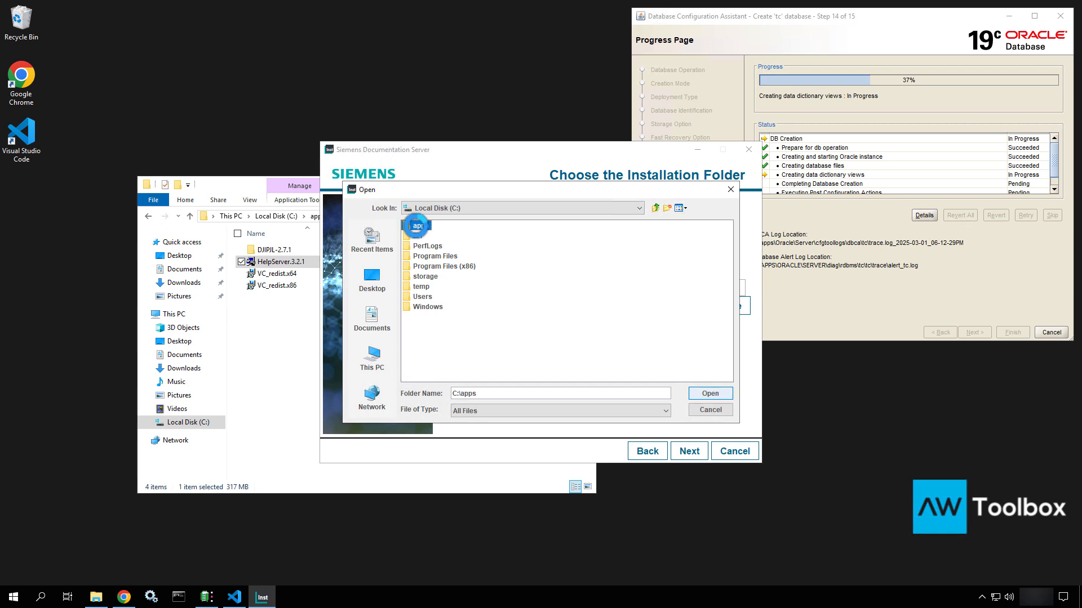
pyautogui.doubleClick(417, 226)
pyautogui.click(422, 246)
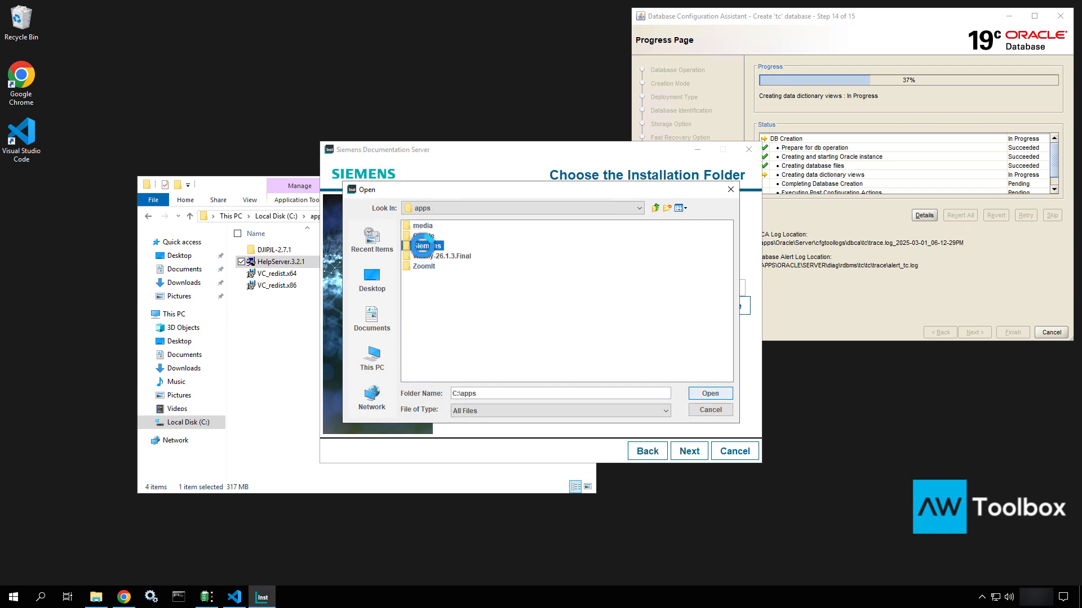
pyautogui.doubleClick(422, 246)
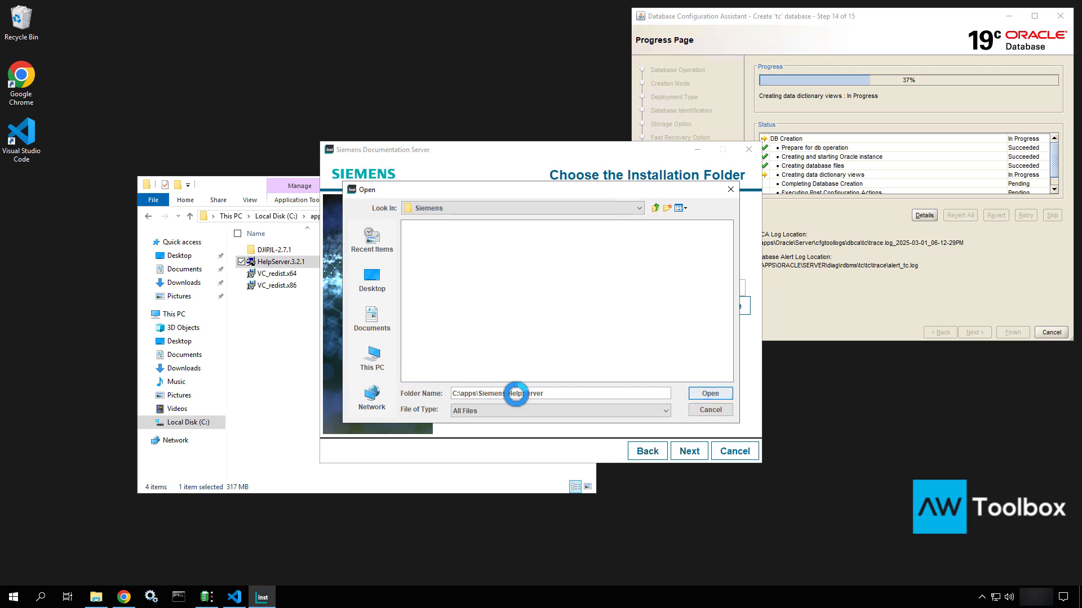
pyautogui.click(713, 393)
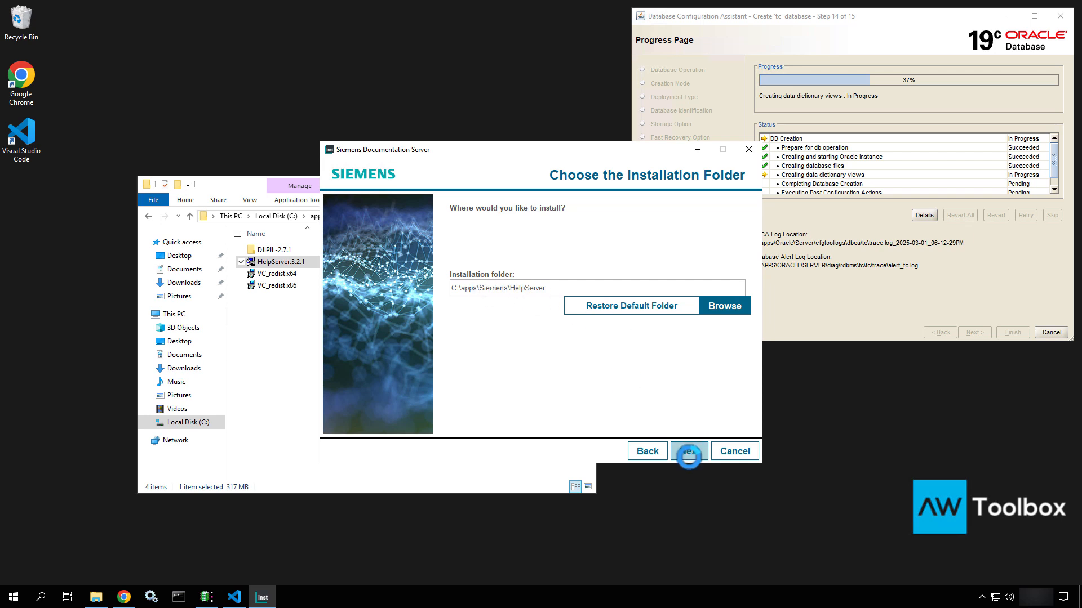
# Keep ports 5000 and 5001, choose no multiuser access and no SSL
pyautogui.click(689, 454)
pyautogui.click(476, 290)
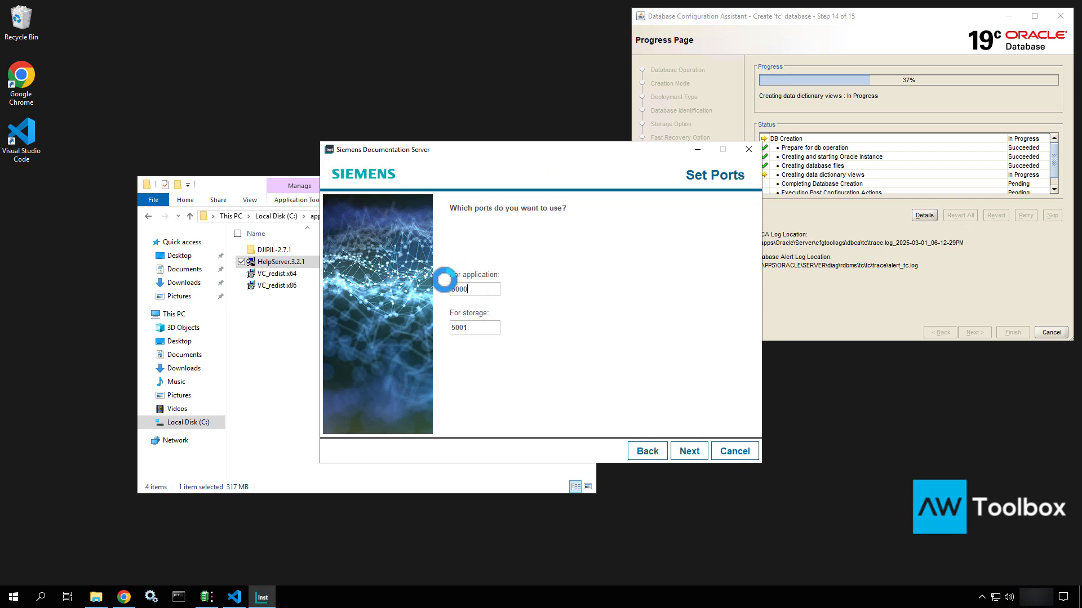
pyautogui.moveTo(445, 280); pyautogui.dragTo(422, 276)
pyautogui.moveTo(483, 329); pyautogui.dragTo(421, 323)
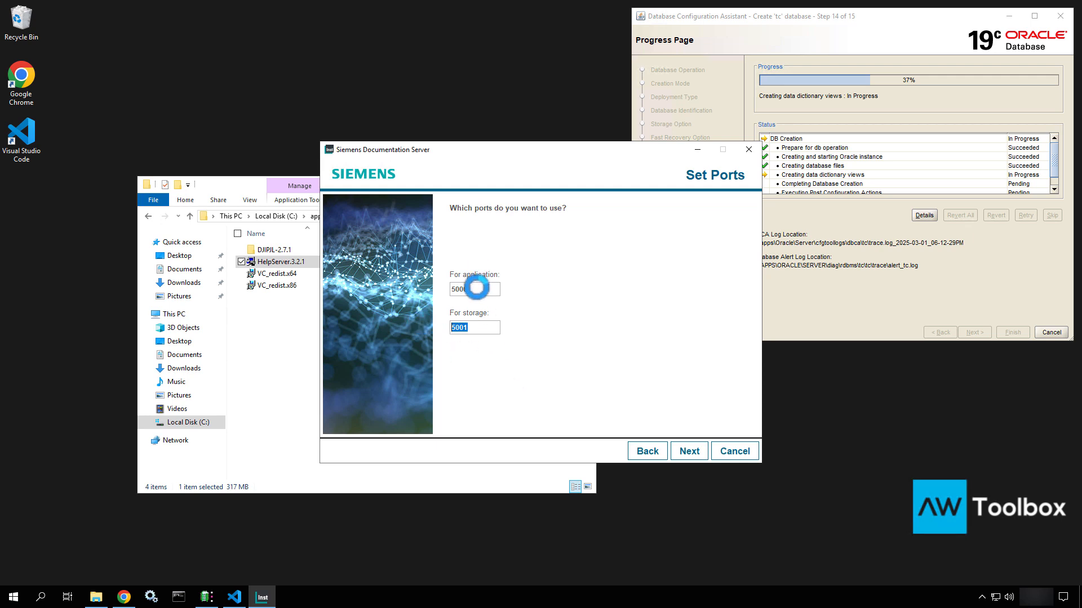
pyautogui.moveTo(475, 287); pyautogui.dragTo(442, 277)
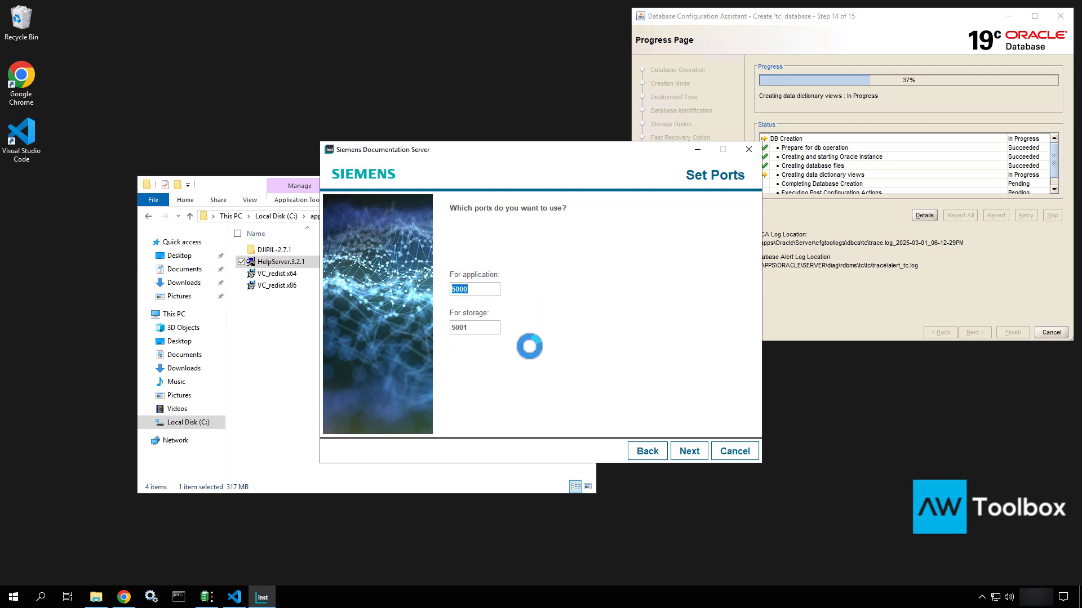
pyautogui.click(473, 327)
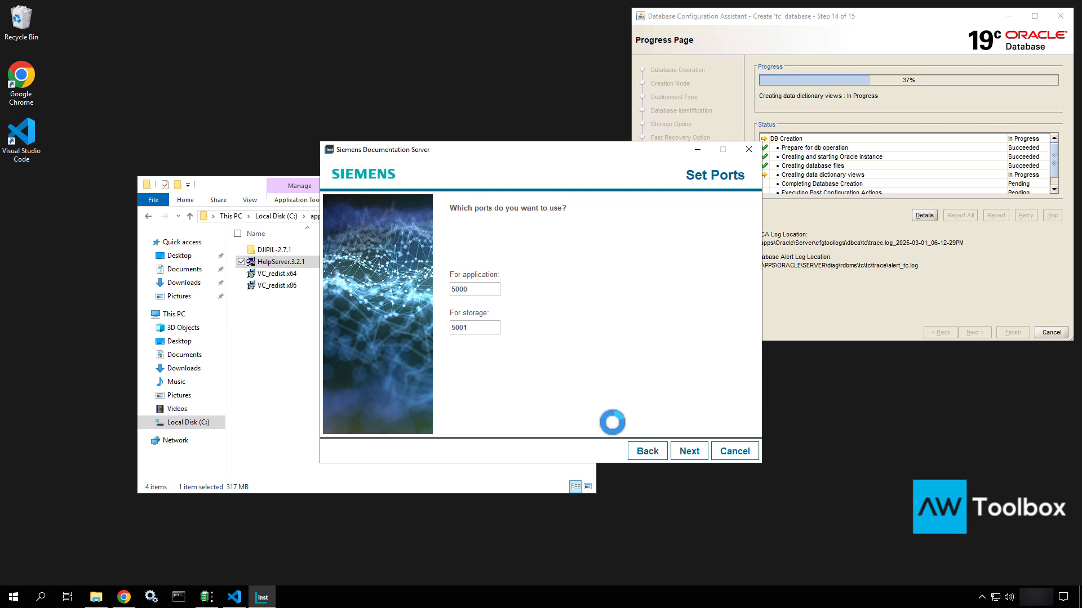
pyautogui.click(682, 444)
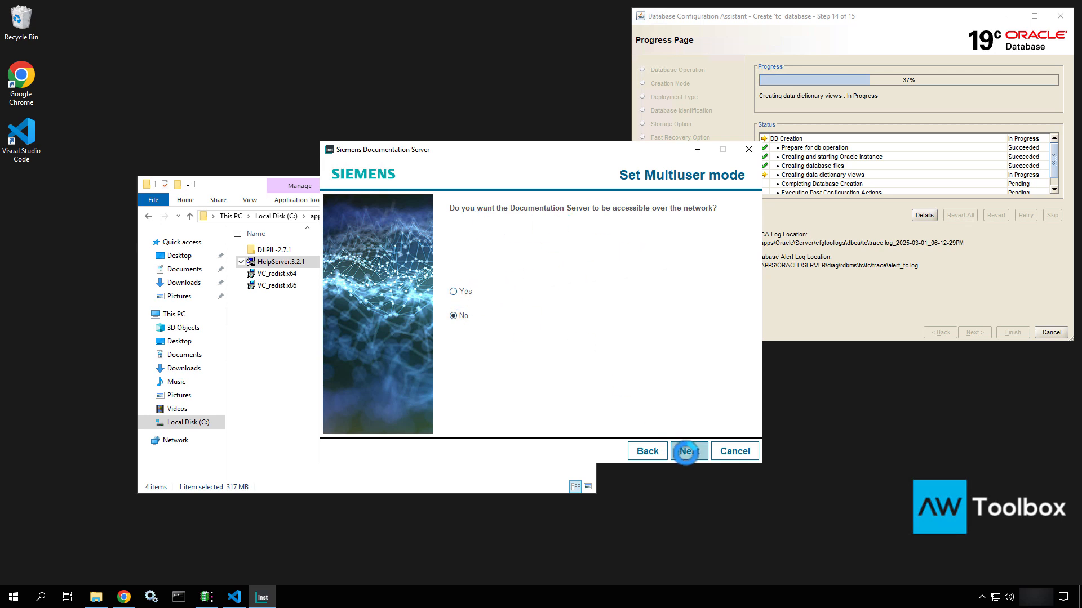
pyautogui.click(689, 451)
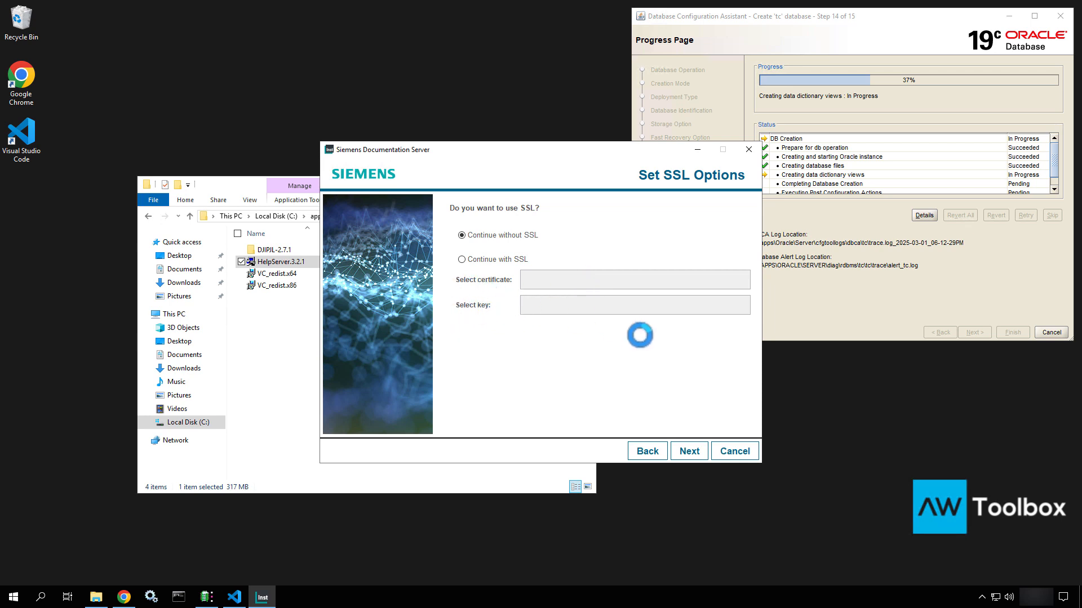
pyautogui.click(688, 448)
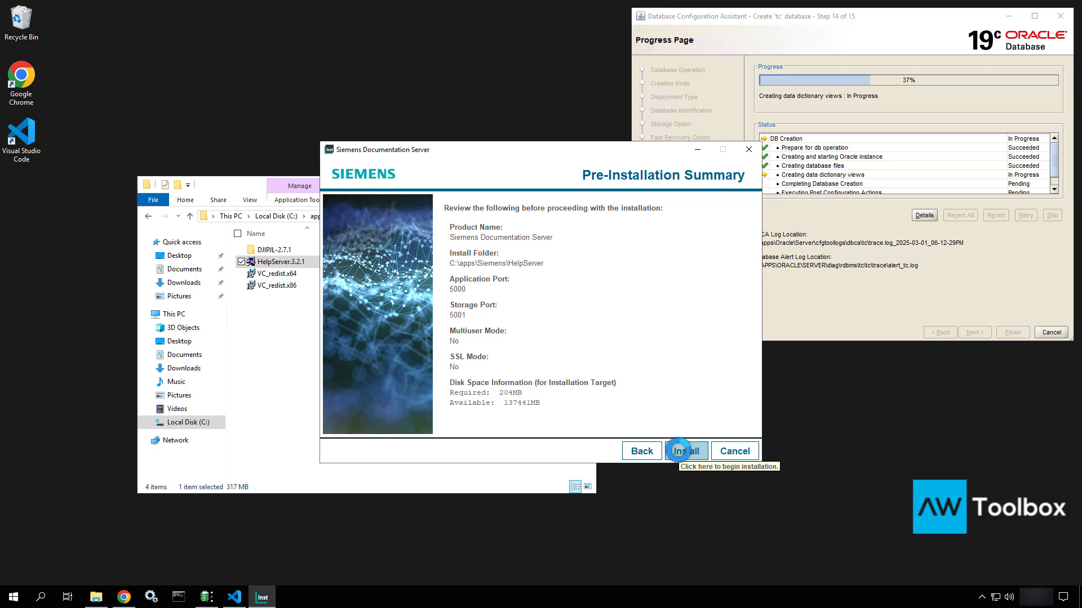
# Start the Documentation Server installation and open the ReferenceDocs folder in File Explorer
pyautogui.click(678, 451)
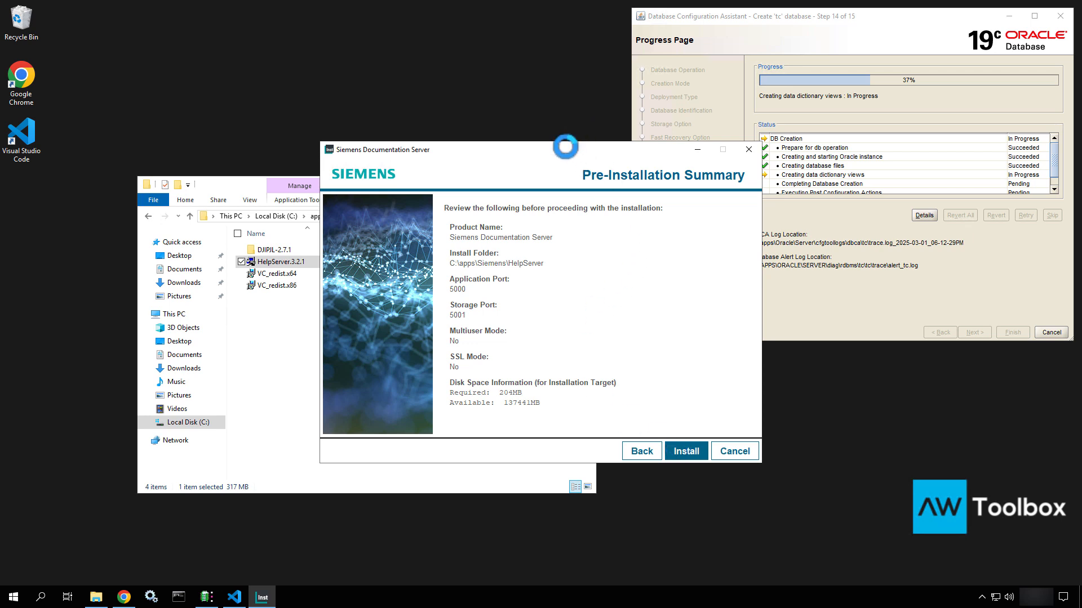
pyautogui.moveTo(565, 146); pyautogui.dragTo(563, 34)
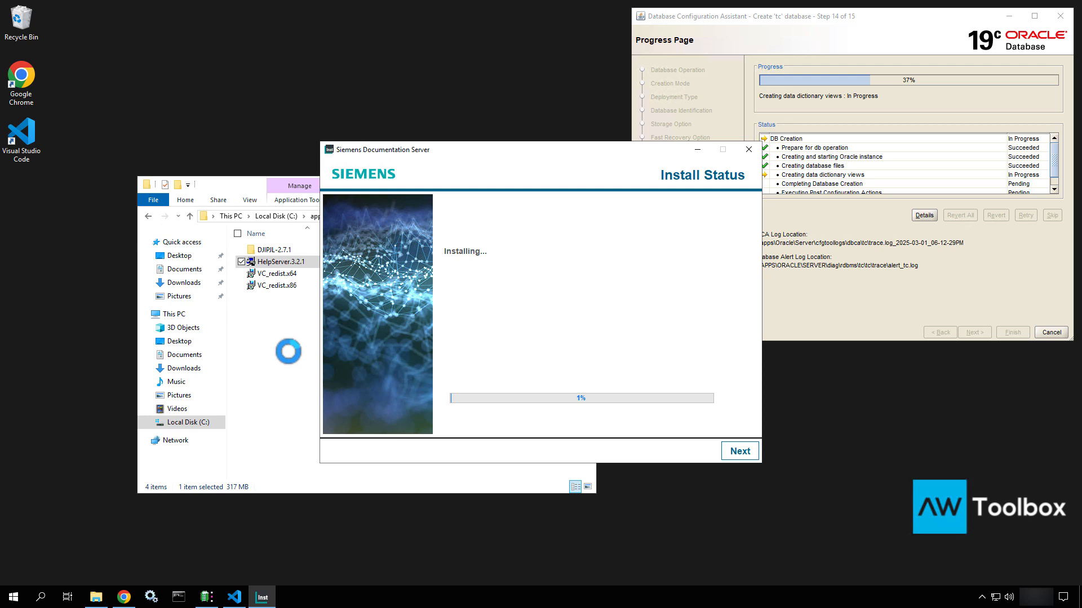
pyautogui.click(288, 351)
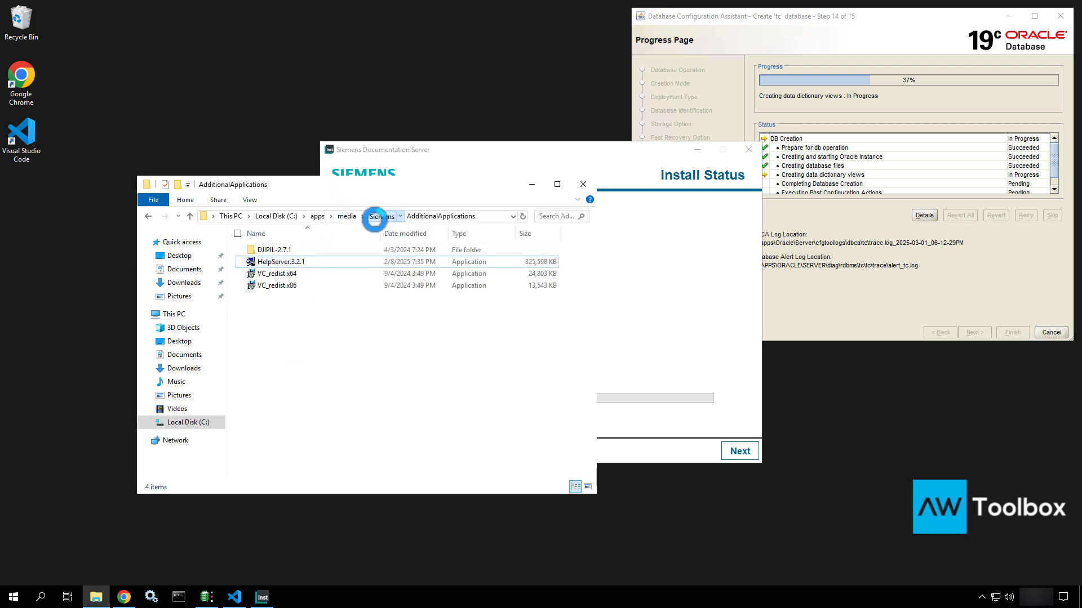
pyautogui.click(375, 217)
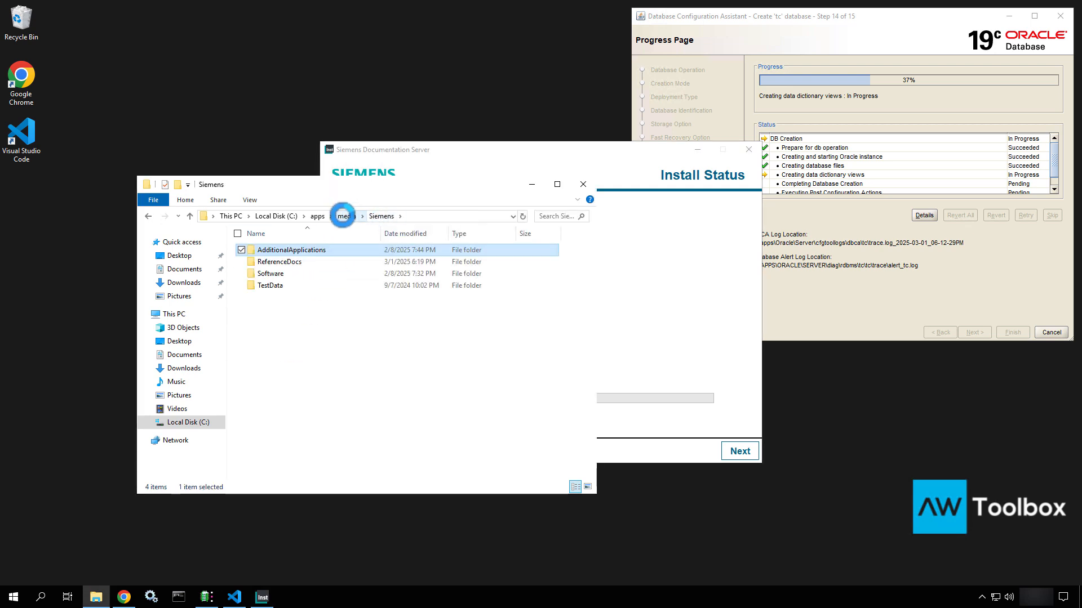
pyautogui.click(275, 261)
pyautogui.doubleClick(275, 261)
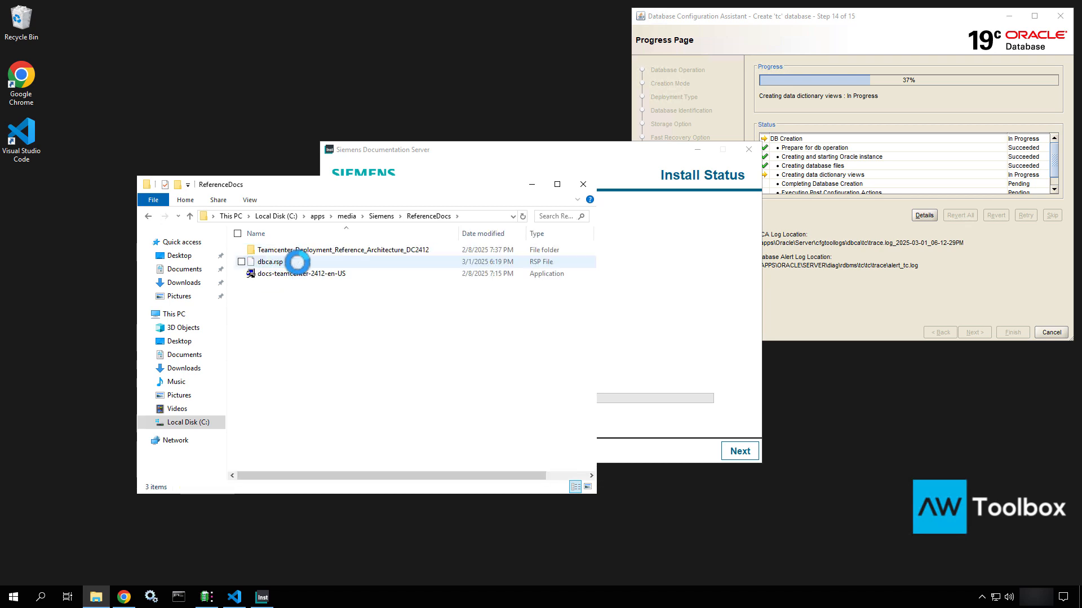
# Locate the docs-teamcenter-2412-en-US installer, then advance to the Installation Complete page at 100%
pyautogui.click(294, 274)
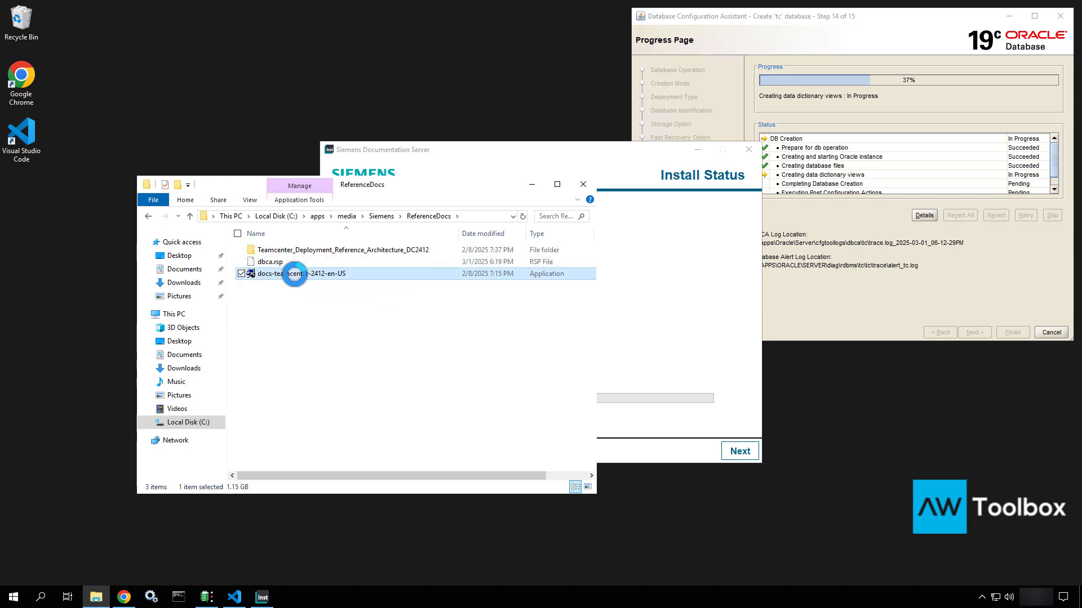
pyautogui.click(284, 262)
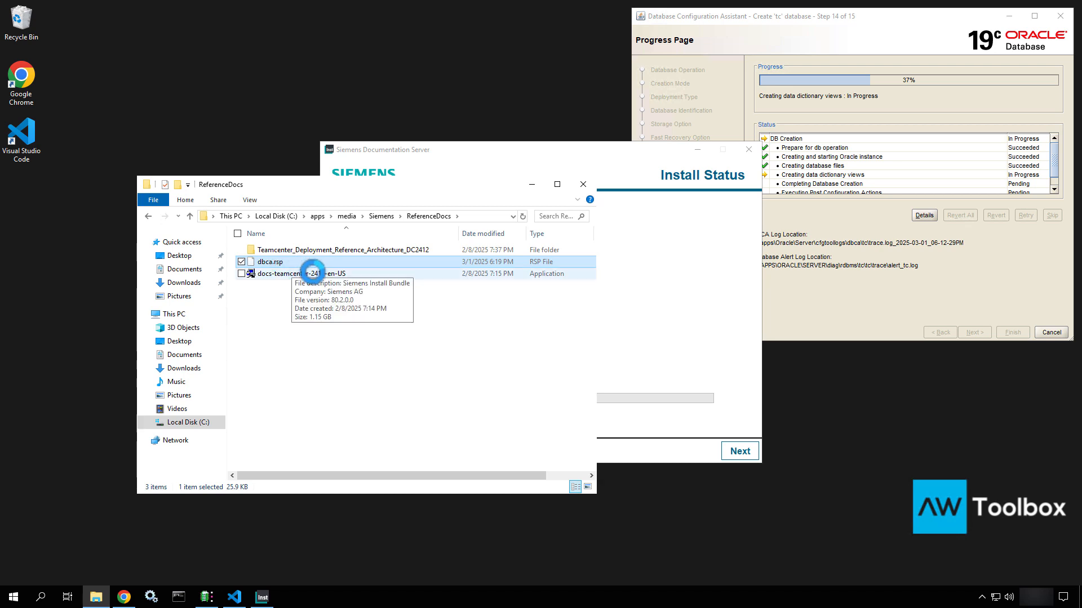
pyautogui.click(311, 276)
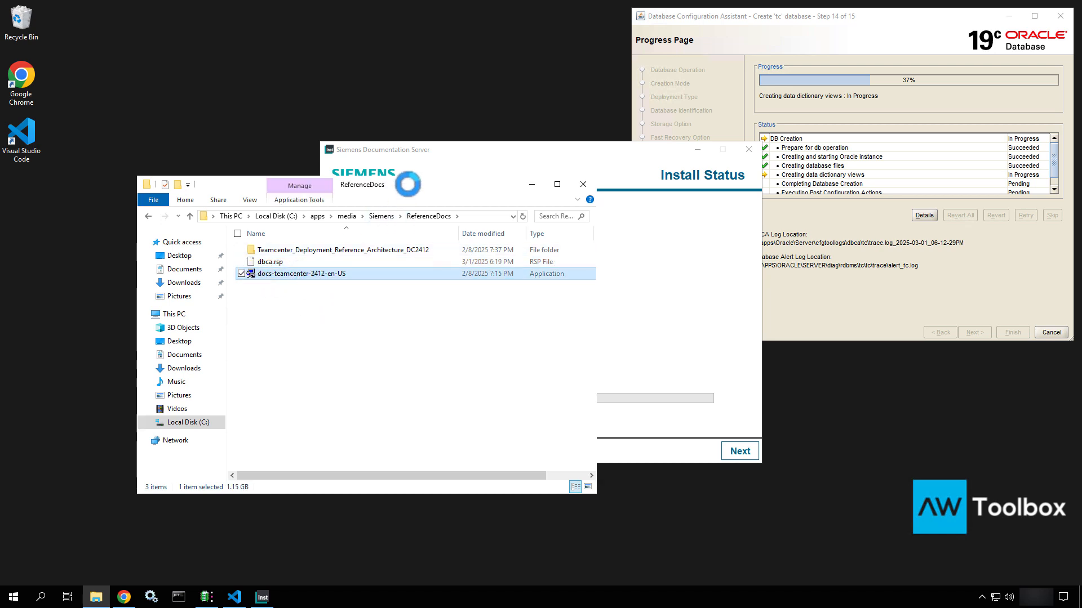
pyautogui.moveTo(408, 184); pyautogui.dragTo(285, 216)
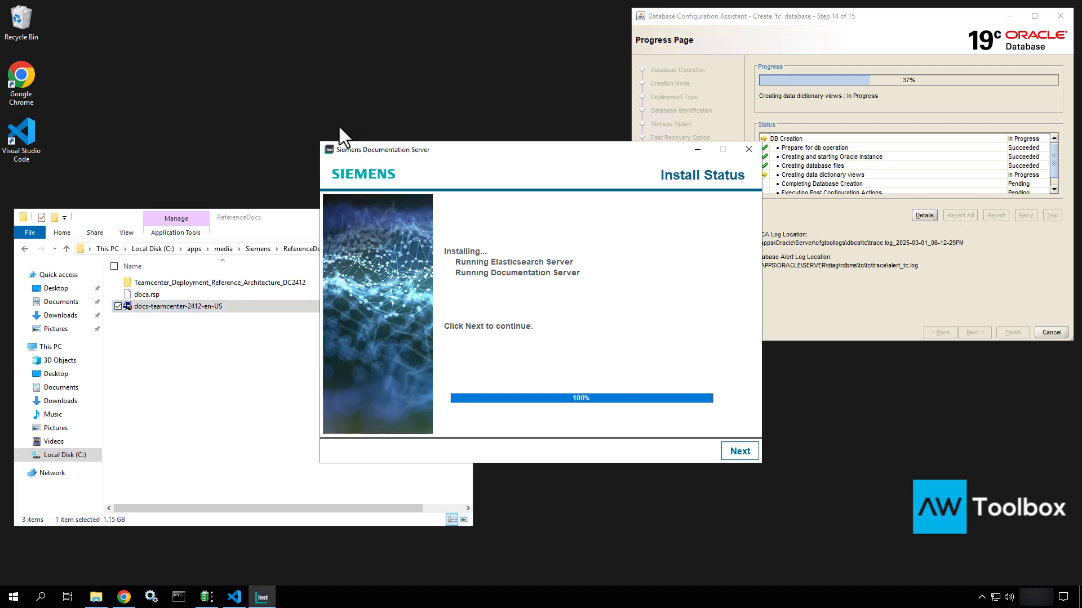
pyautogui.click(732, 453)
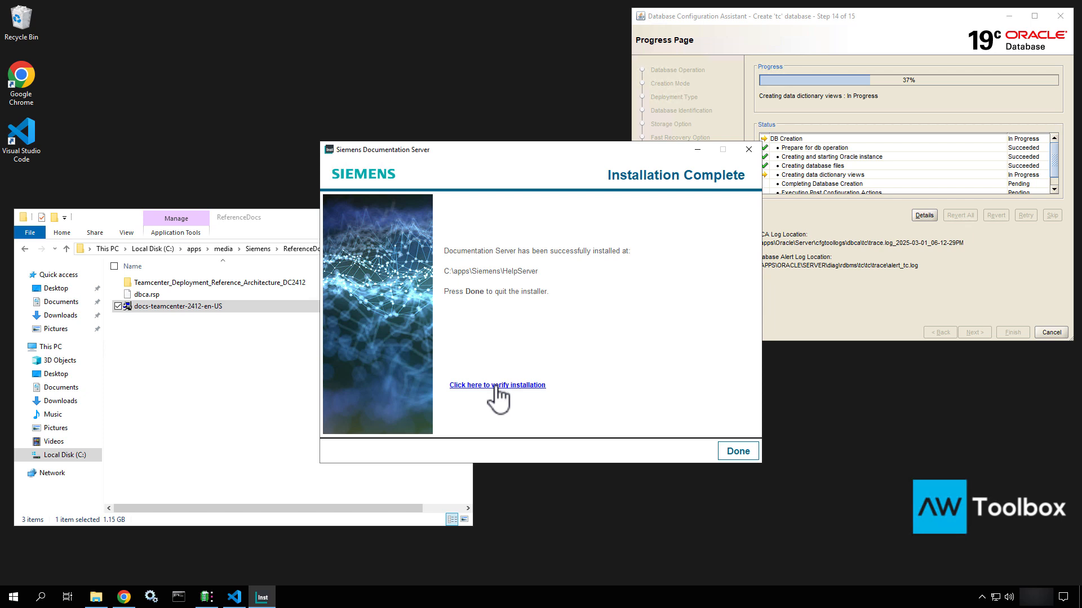
# Verify the Documentation Server installation, opening localhost:5000 in Chrome
pyautogui.moveTo(266, 218); pyautogui.dragTo(419, 338)
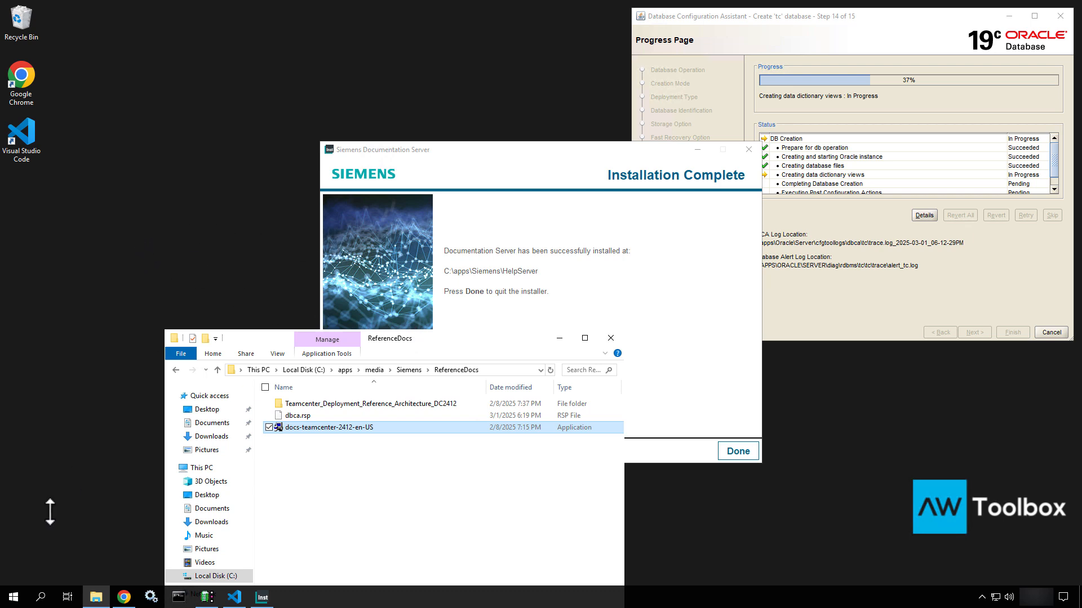
pyautogui.click(11, 597)
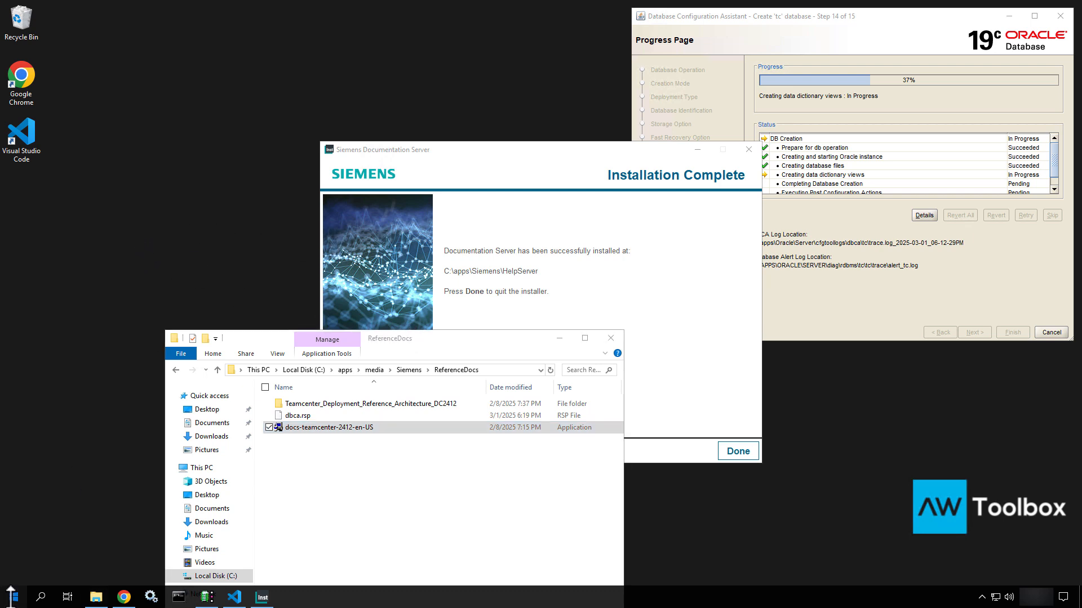
pyautogui.scroll(-3, 91, 459)
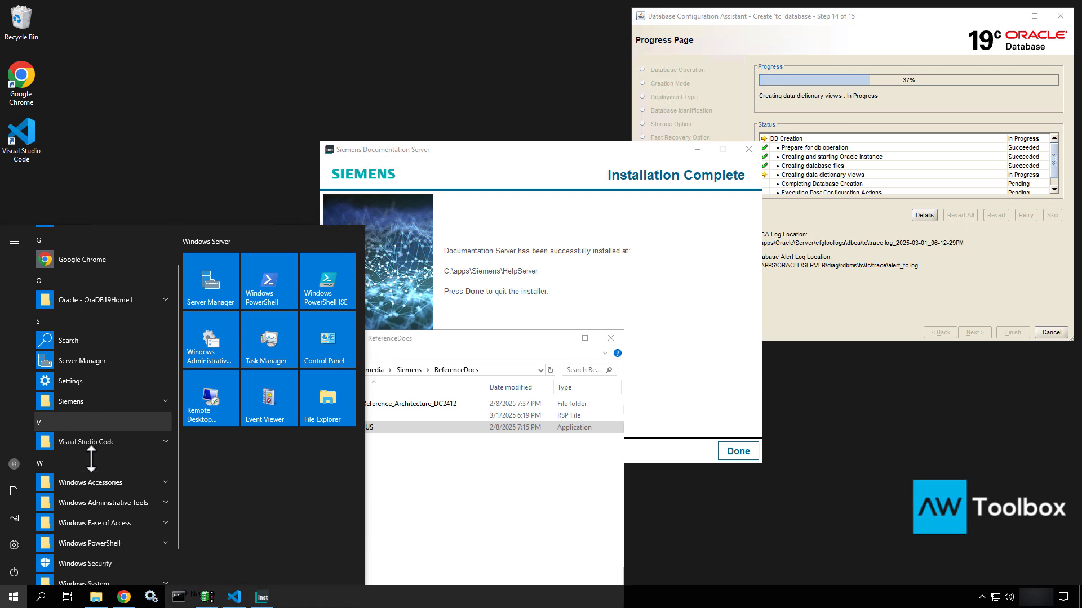
pyautogui.scroll(-1, 91, 459)
pyautogui.scroll(3, 90, 459)
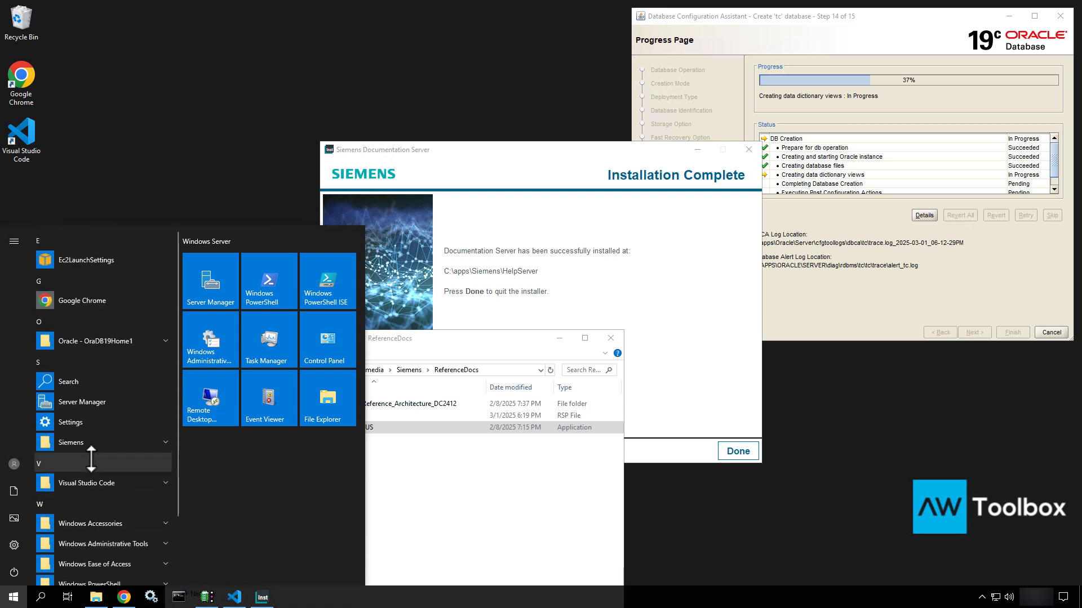
pyautogui.click(181, 184)
pyautogui.moveTo(476, 150); pyautogui.dragTo(545, 137)
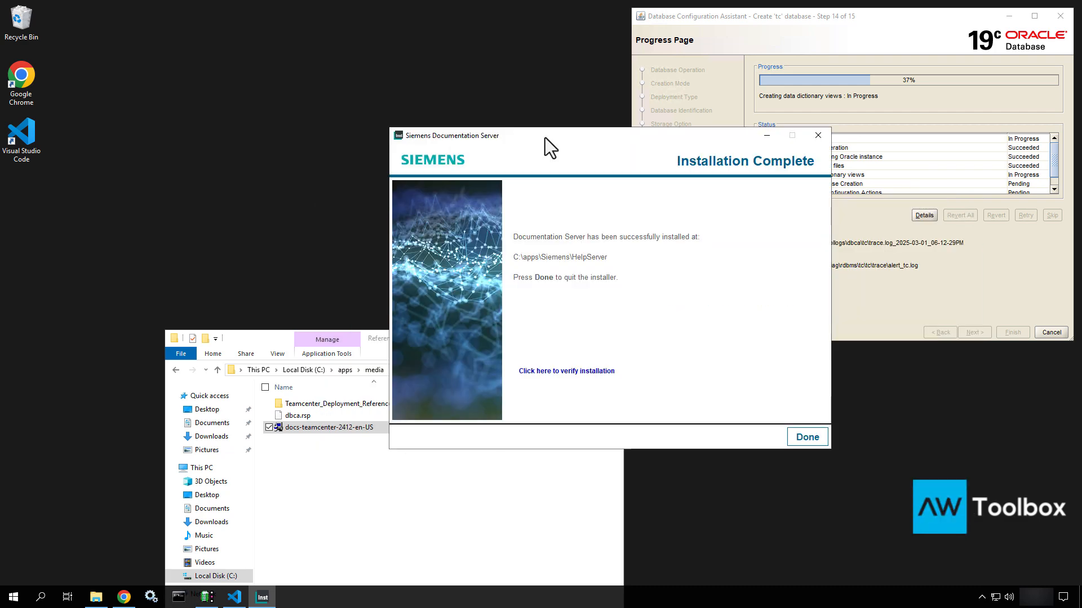
pyautogui.click(570, 376)
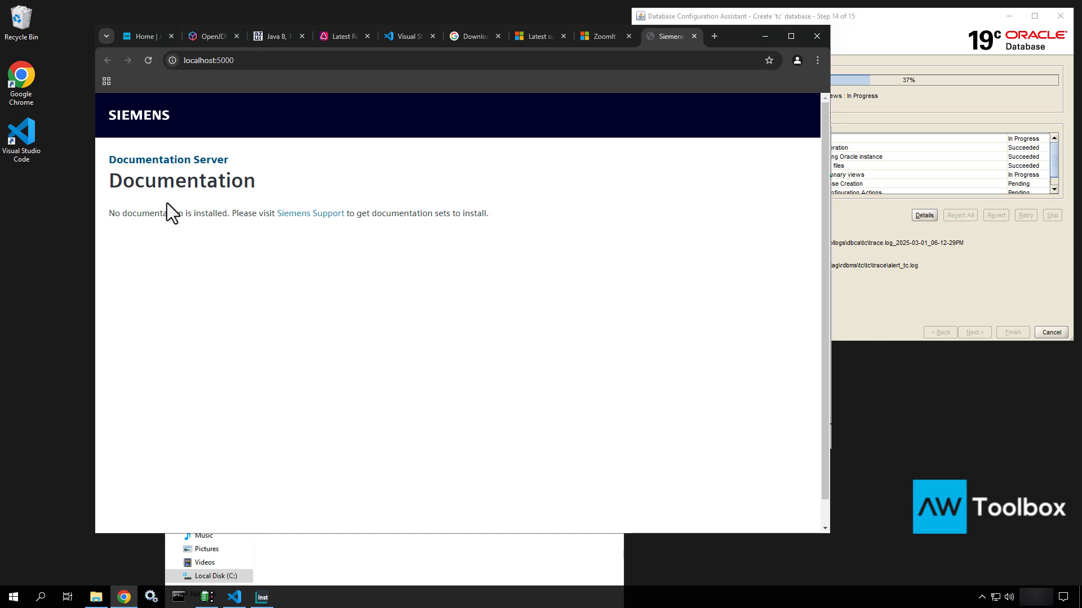
# Bookmark the Documentation Server page under the name 'Siemens Doc. Server'
pyautogui.click(769, 59)
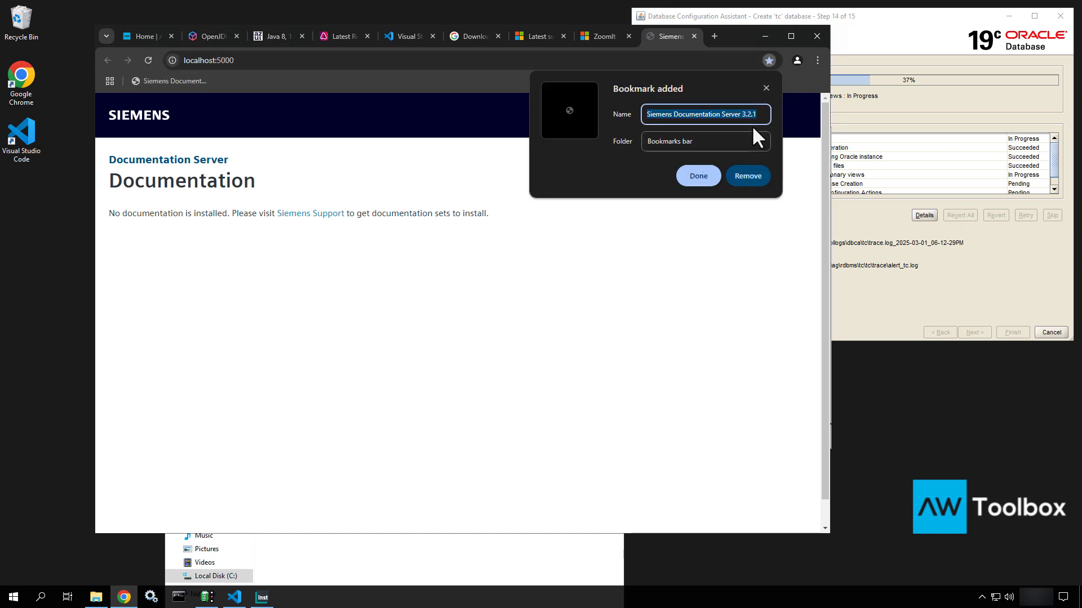
pyautogui.click(763, 115)
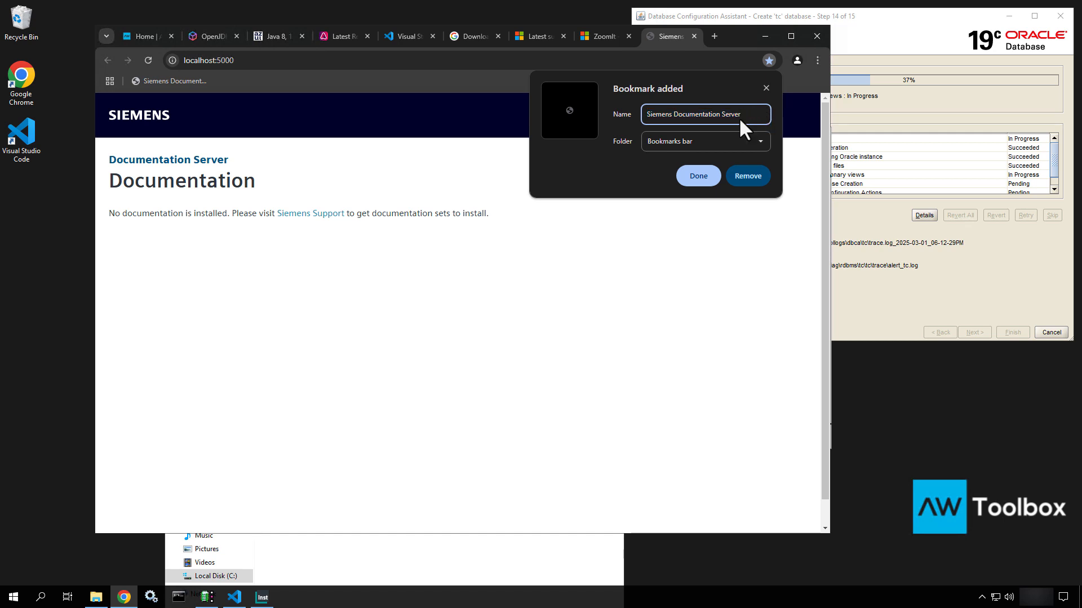
pyautogui.moveTo(719, 114); pyautogui.dragTo(686, 114)
pyautogui.press('BackSpace')
pyautogui.click(698, 182)
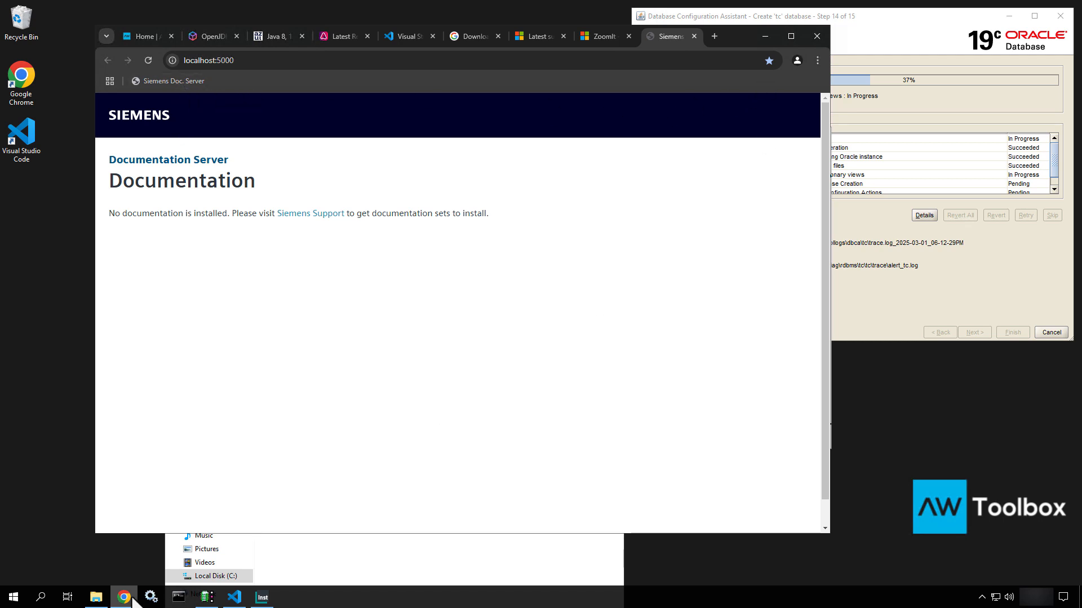
pyautogui.click(150, 597)
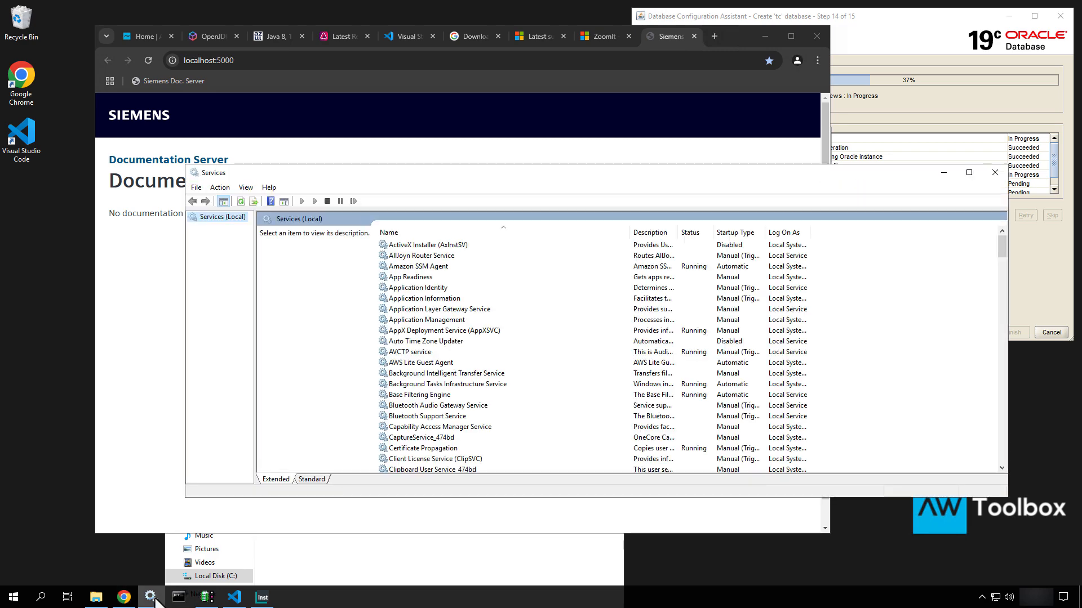
pyautogui.click(464, 320)
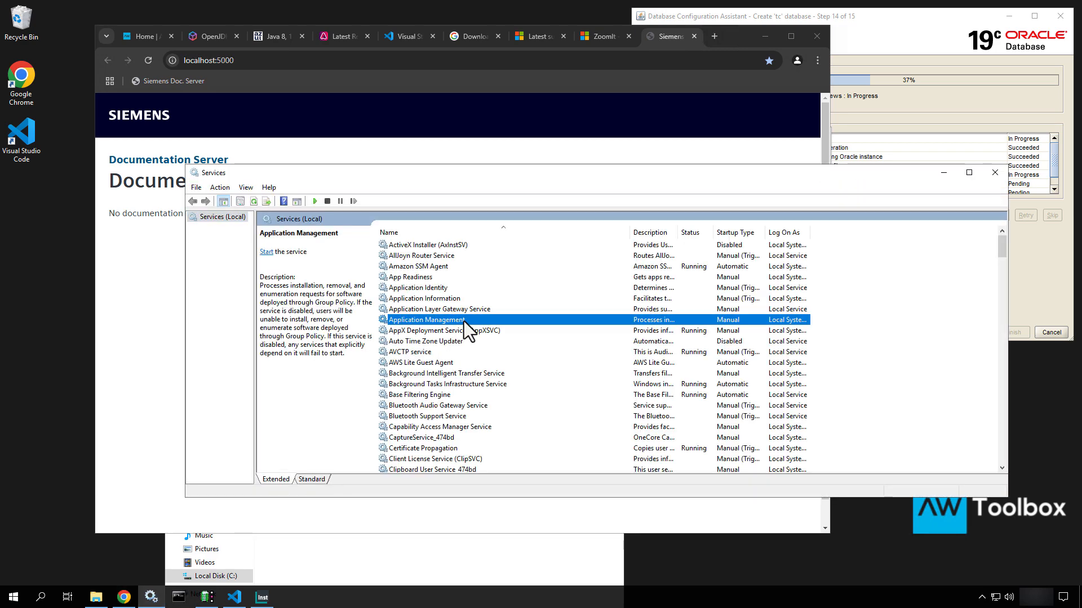
pyautogui.press('s')
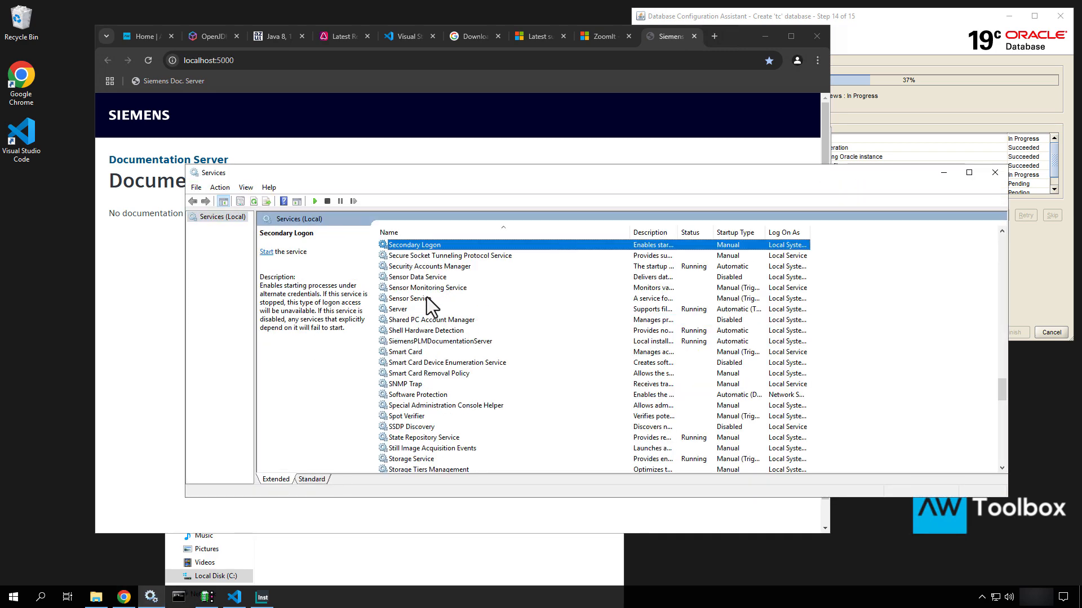
pyautogui.click(425, 341)
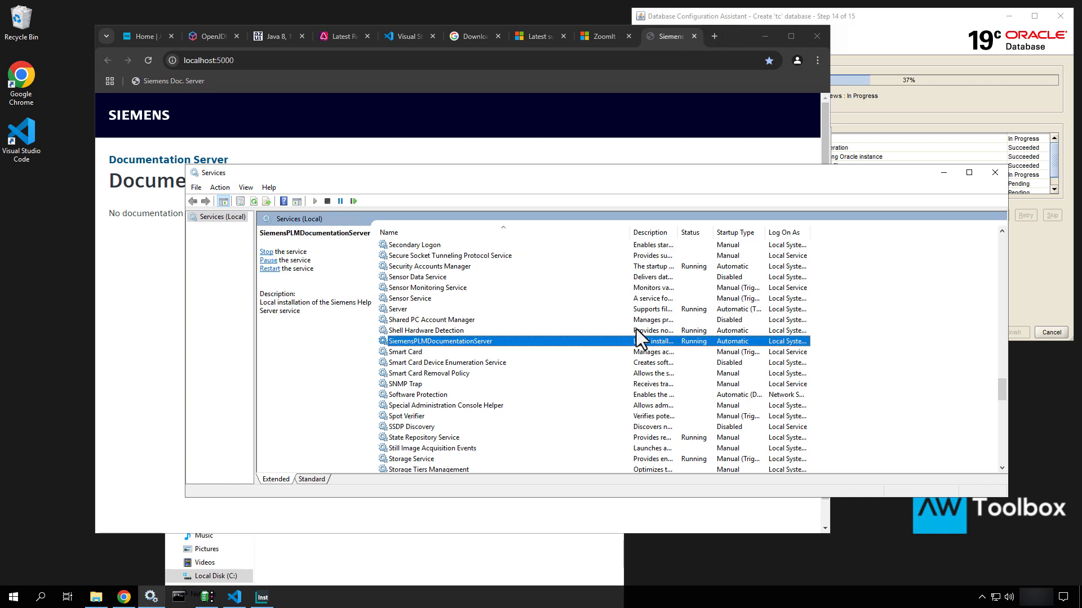
# Run docs-teamcenter-2412-en-US from ReferenceDocs as administrator, then check the 'tc' creation progress in DBCA
pyautogui.click(944, 173)
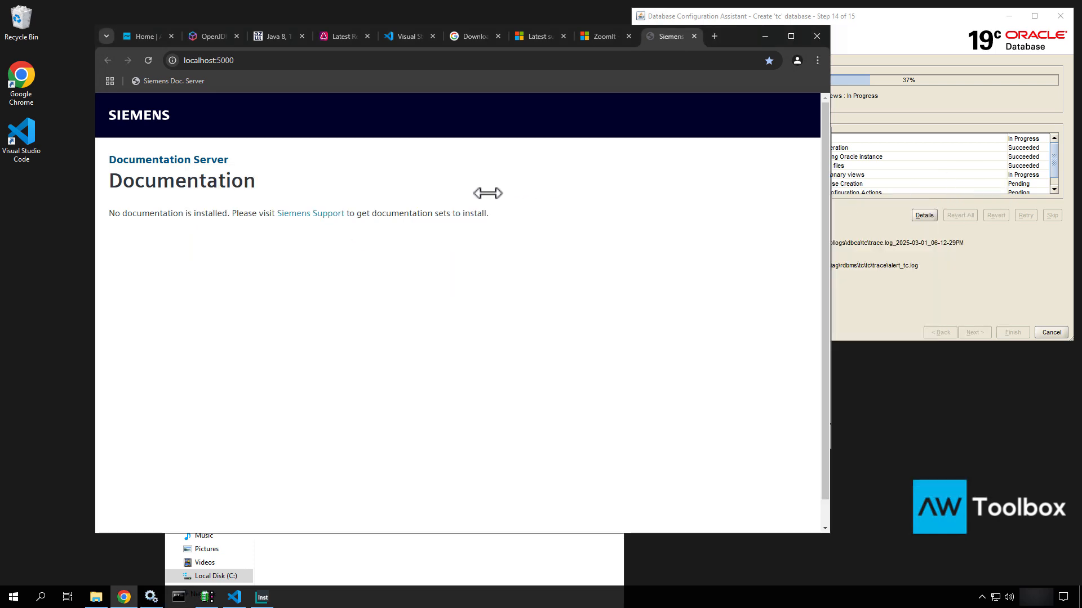
pyautogui.click(473, 565)
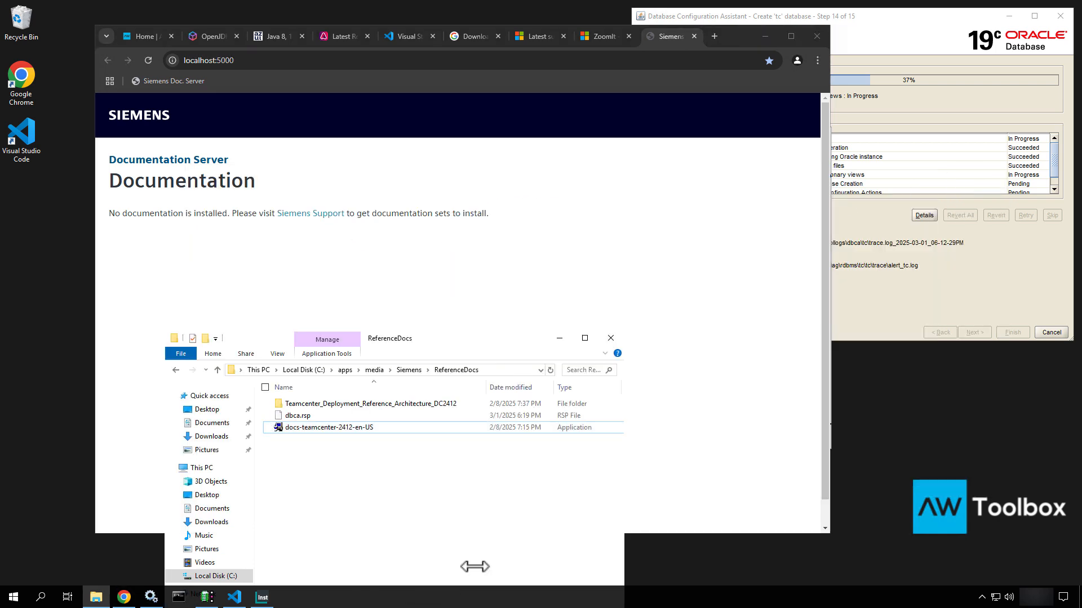
pyautogui.click(408, 369)
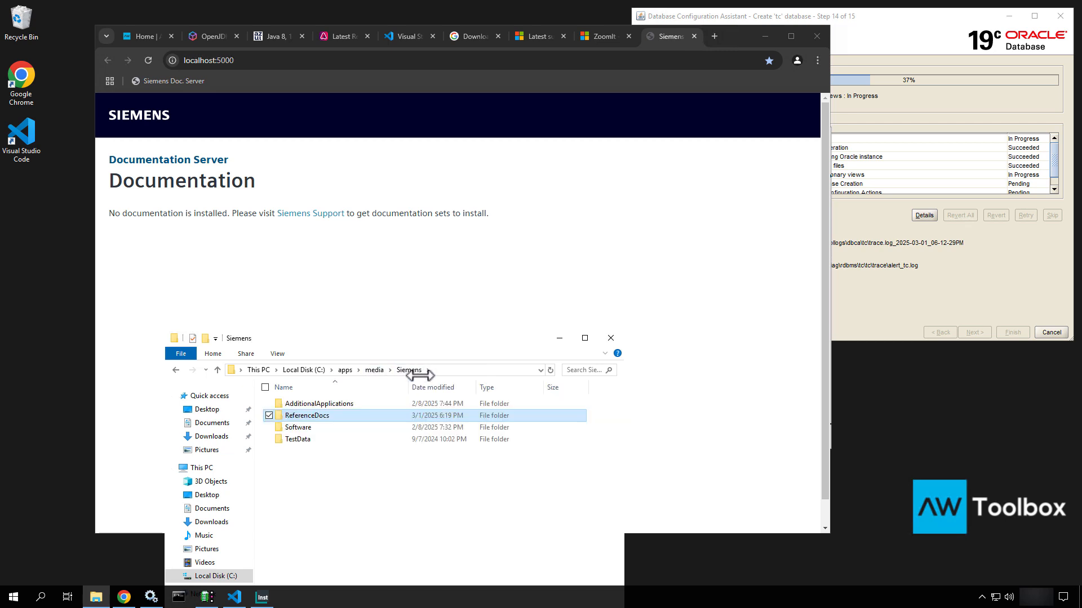
pyautogui.doubleClick(298, 417)
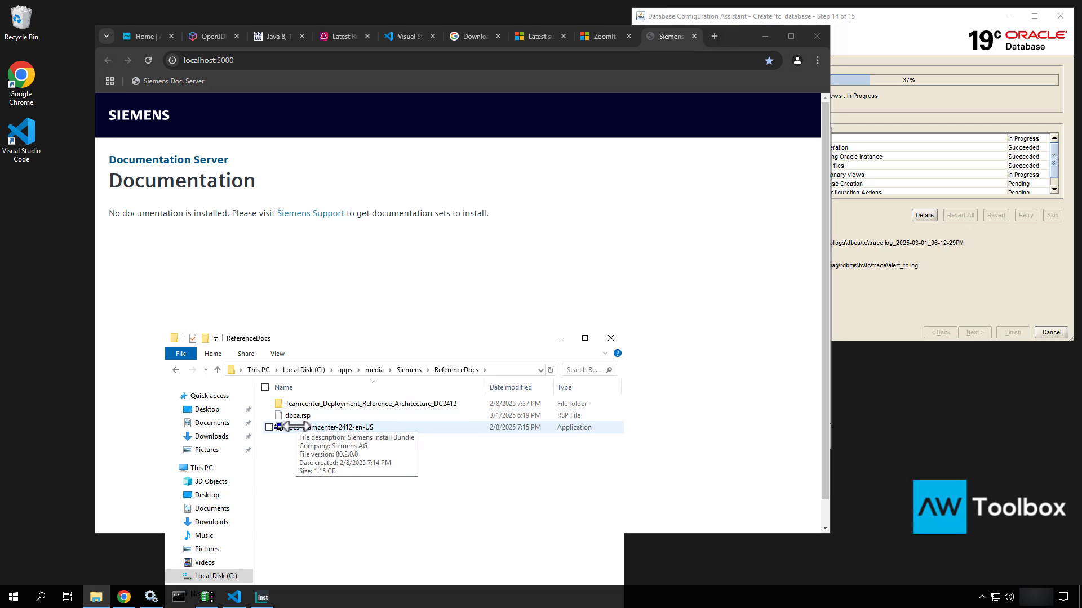
pyautogui.click(295, 427)
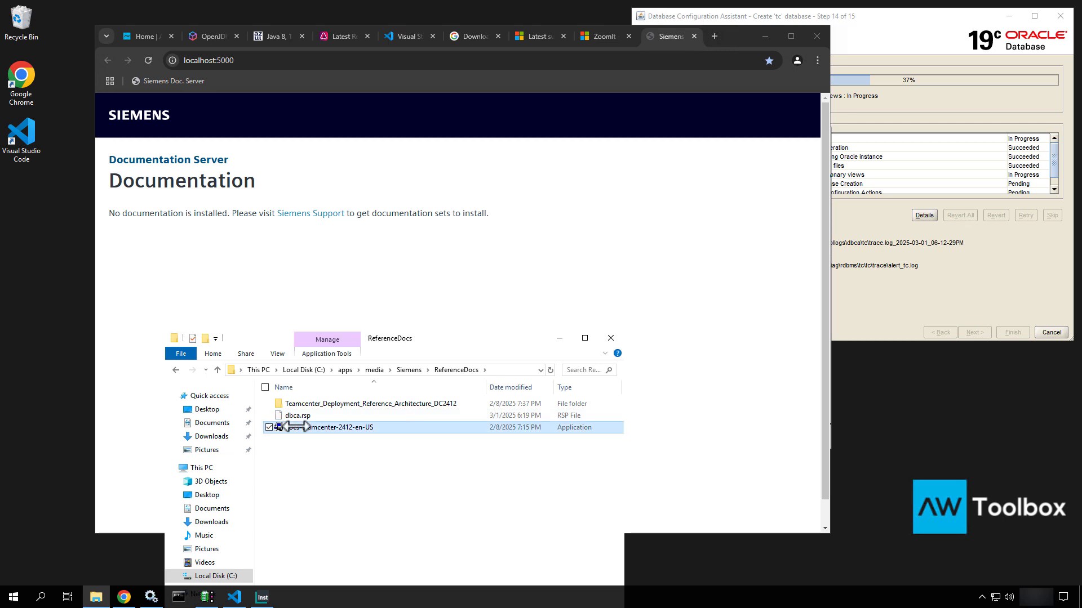
pyautogui.rightClick(295, 427)
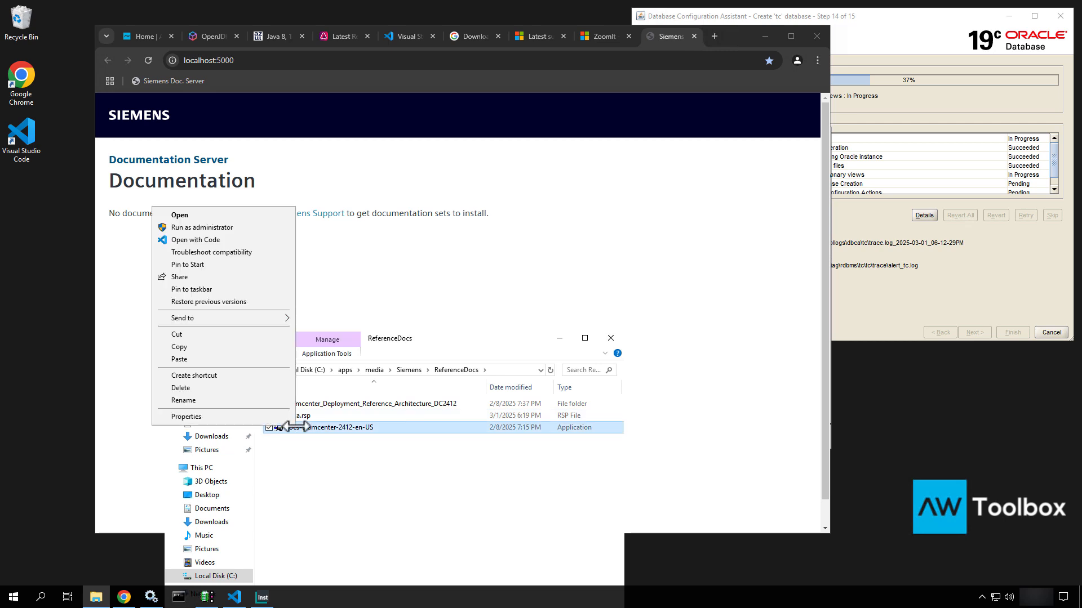
pyautogui.click(208, 228)
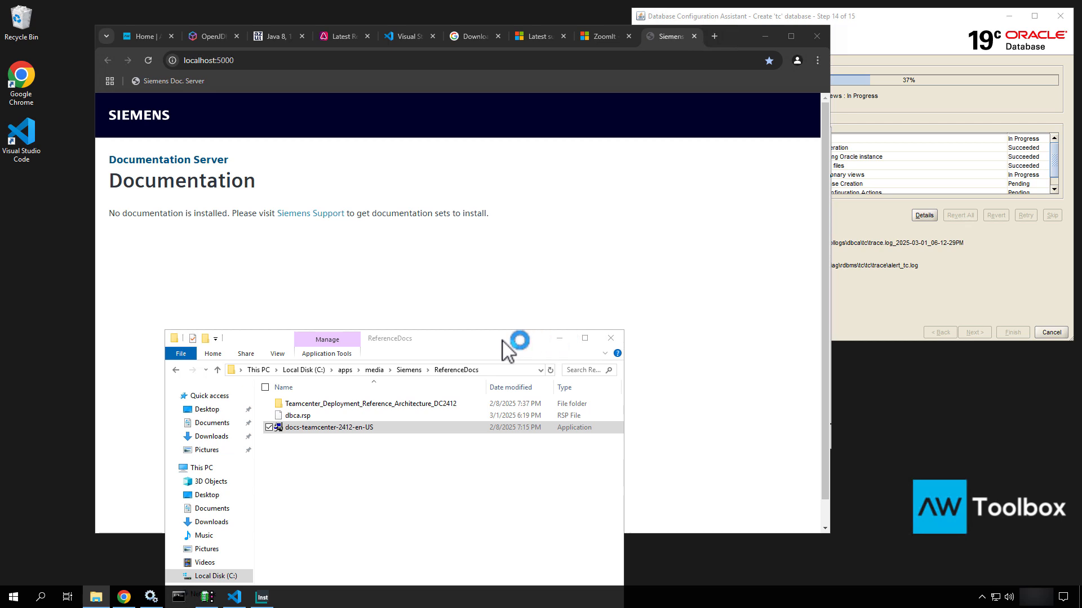
pyautogui.click(938, 92)
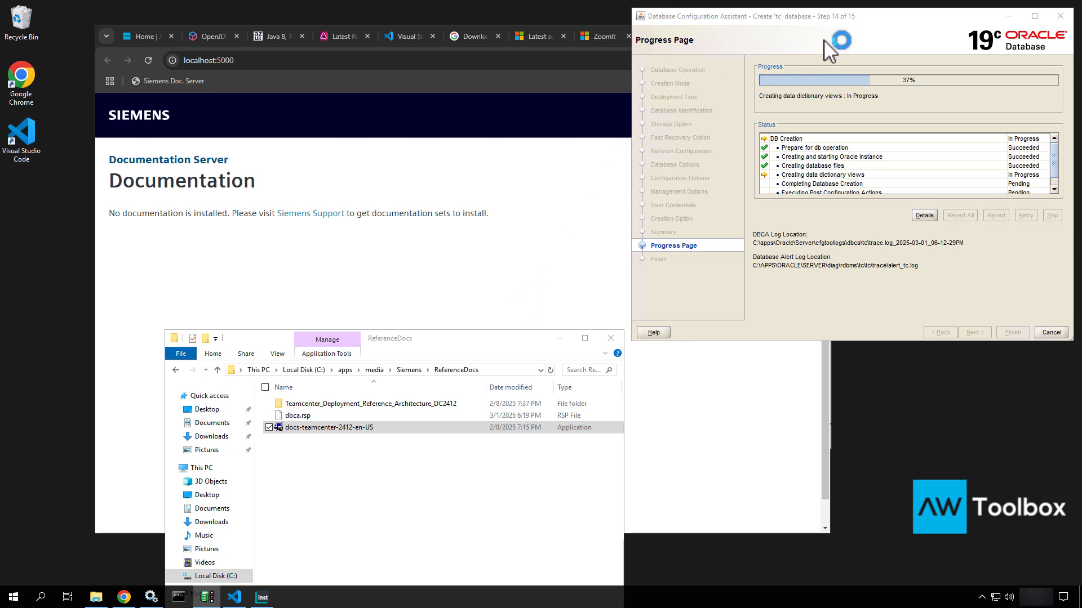
# Finish the Documentation Server installer and confirm English (United States) for the Teamcenter 2412 docs installer
pyautogui.moveTo(865, 20); pyautogui.dragTo(872, 140)
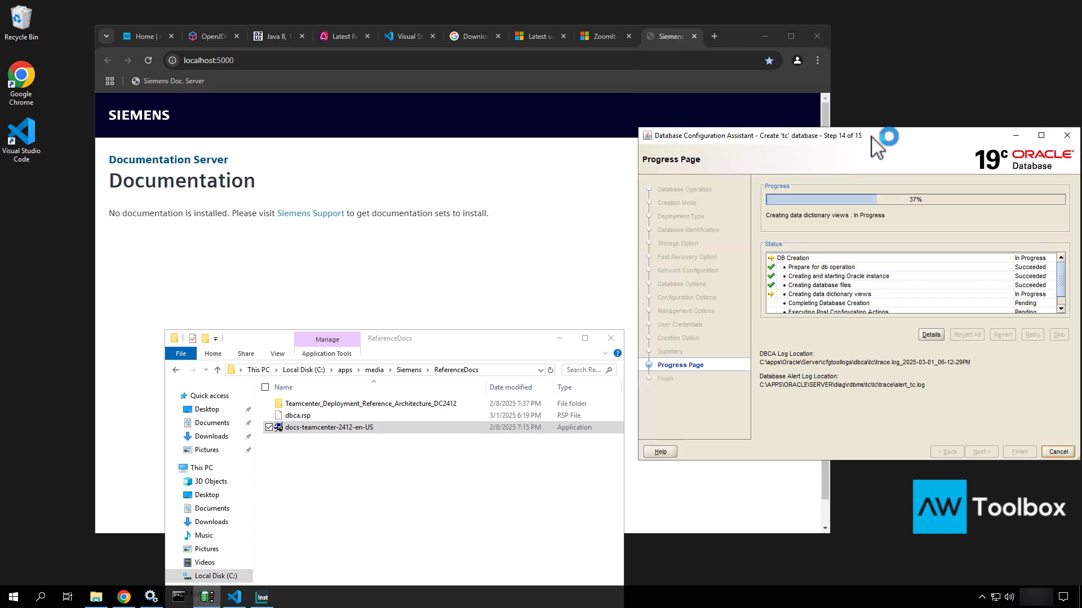
pyautogui.click(769, 38)
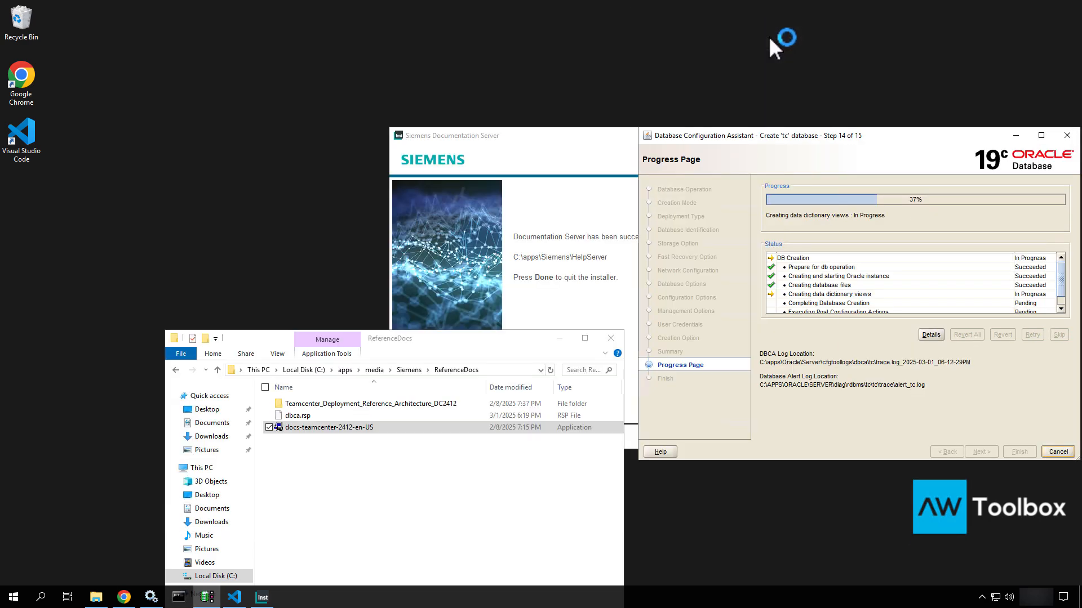
pyautogui.click(499, 220)
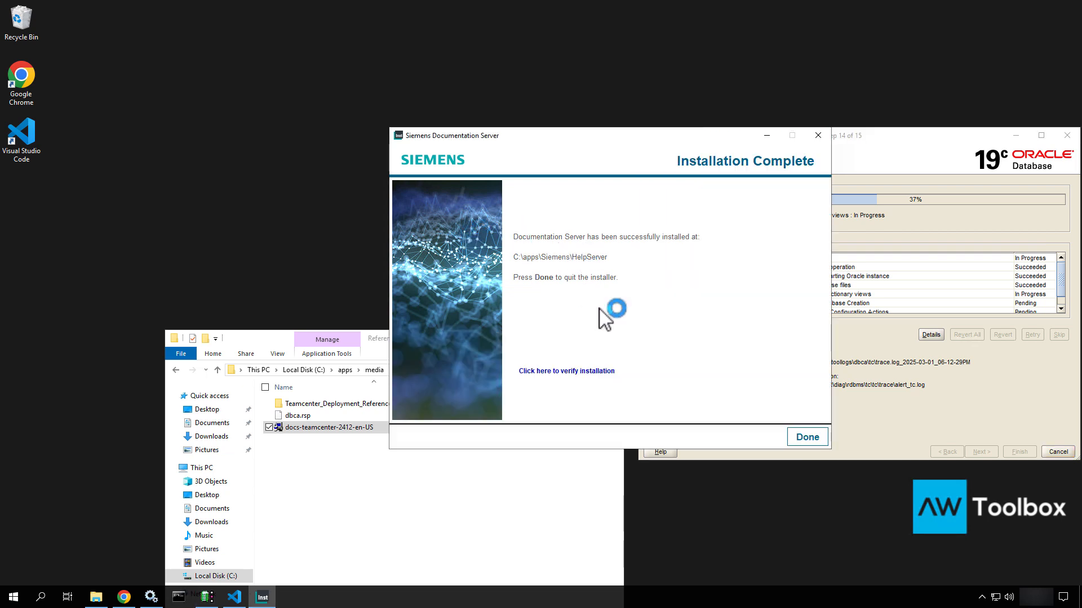
pyautogui.click(805, 432)
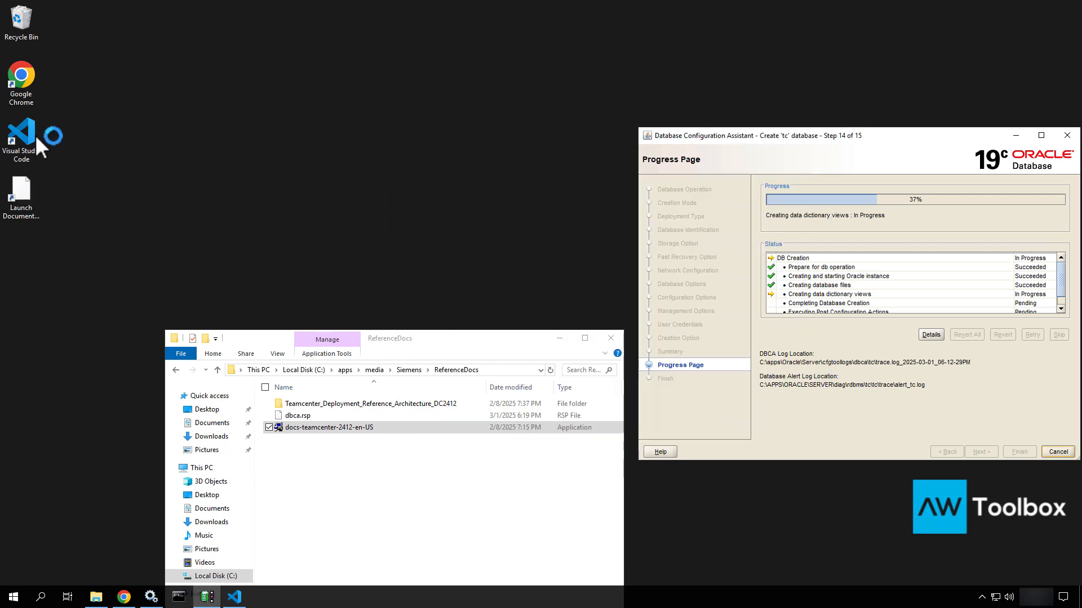
pyautogui.click(32, 189)
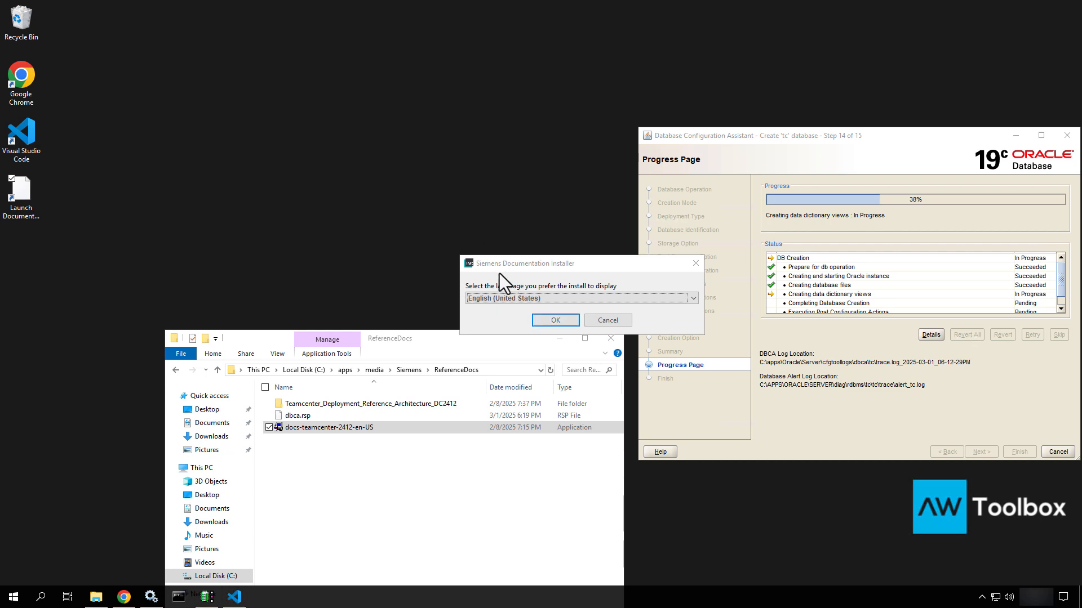
pyautogui.click(552, 321)
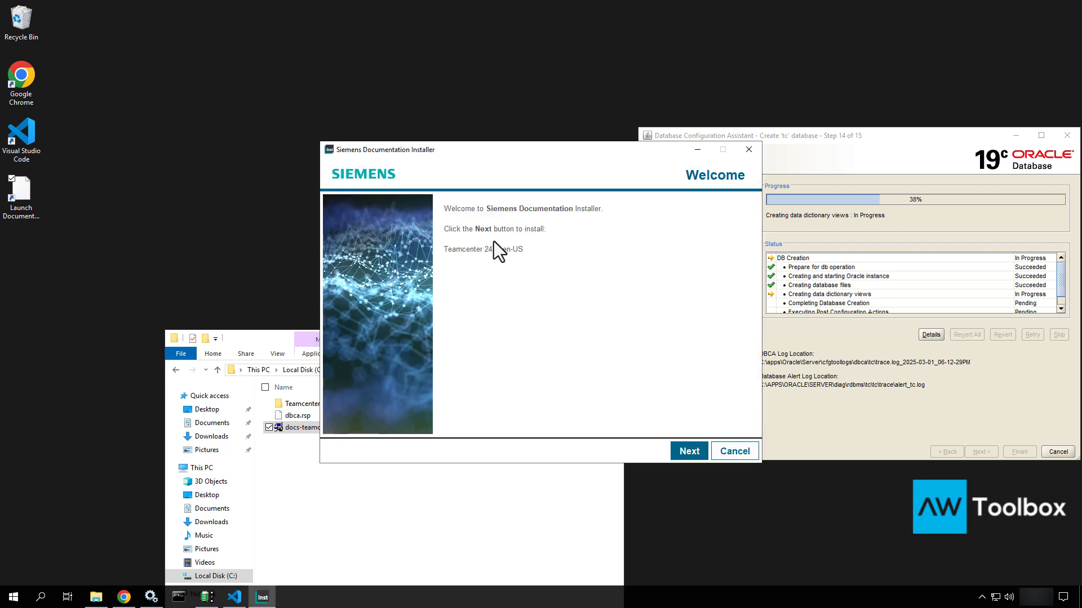
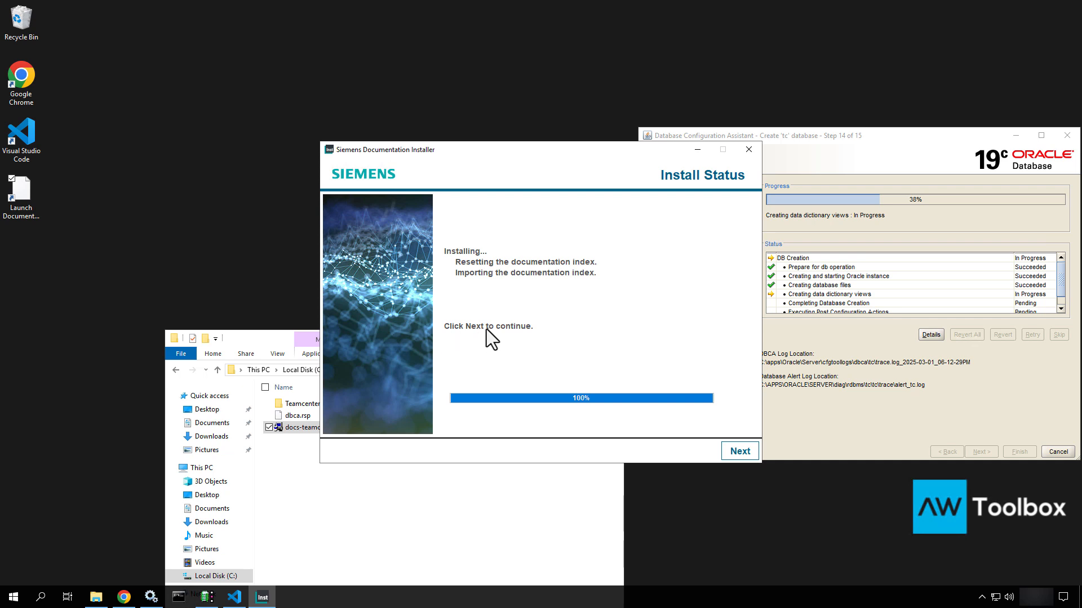
# Complete the documentation install to C:\apps\Siemens\HelpServer and launch the Siemens Documentation Server
pyautogui.click(738, 451)
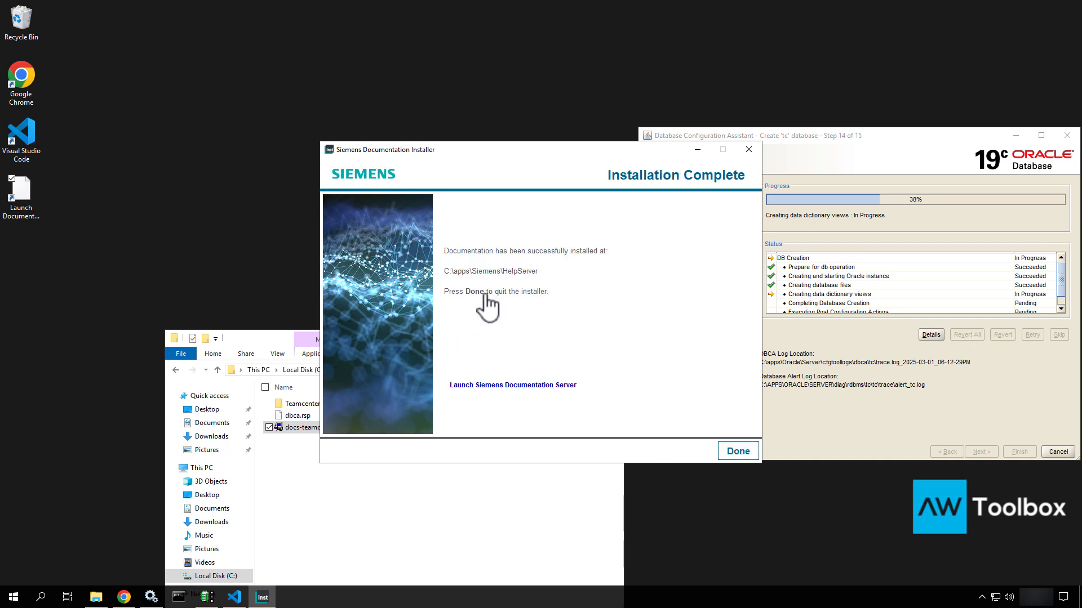
pyautogui.click(511, 386)
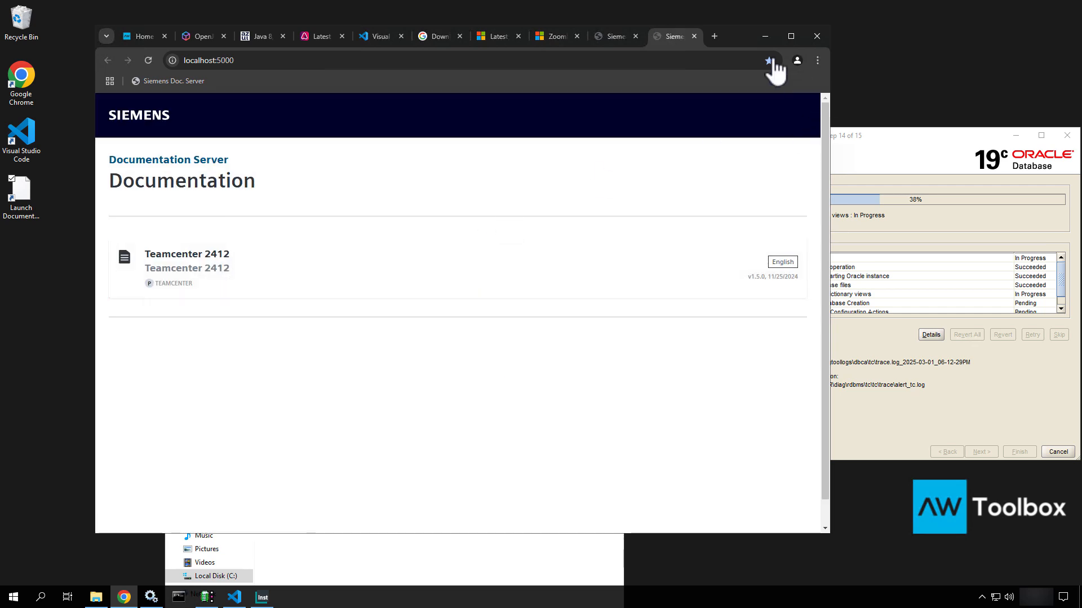
# Close the duplicate Documentation Server tabs and click Done in the finished documentation installer
pyautogui.click(694, 36)
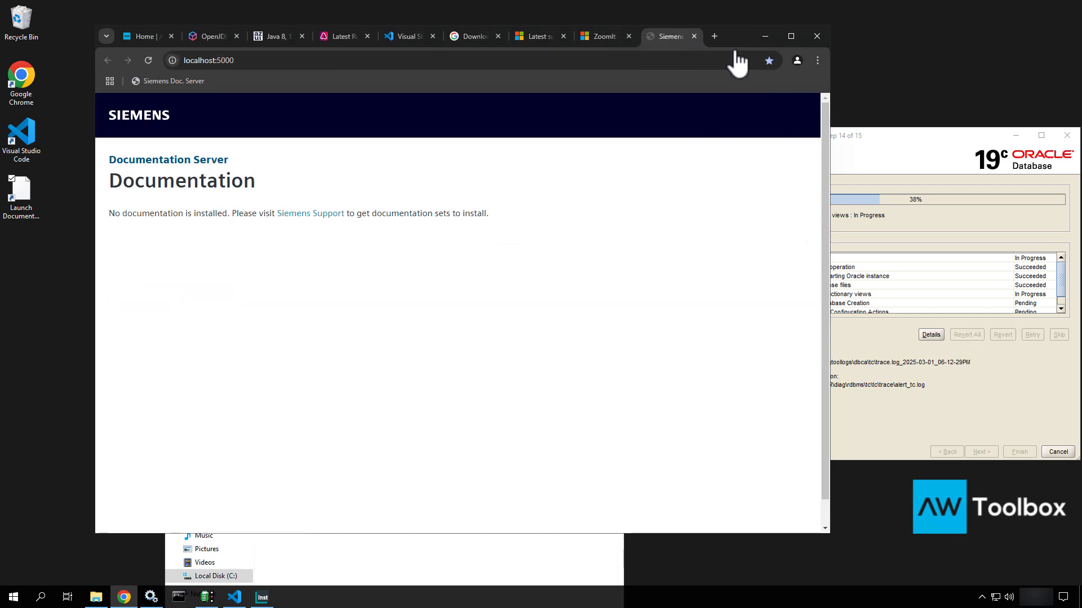
pyautogui.click(694, 36)
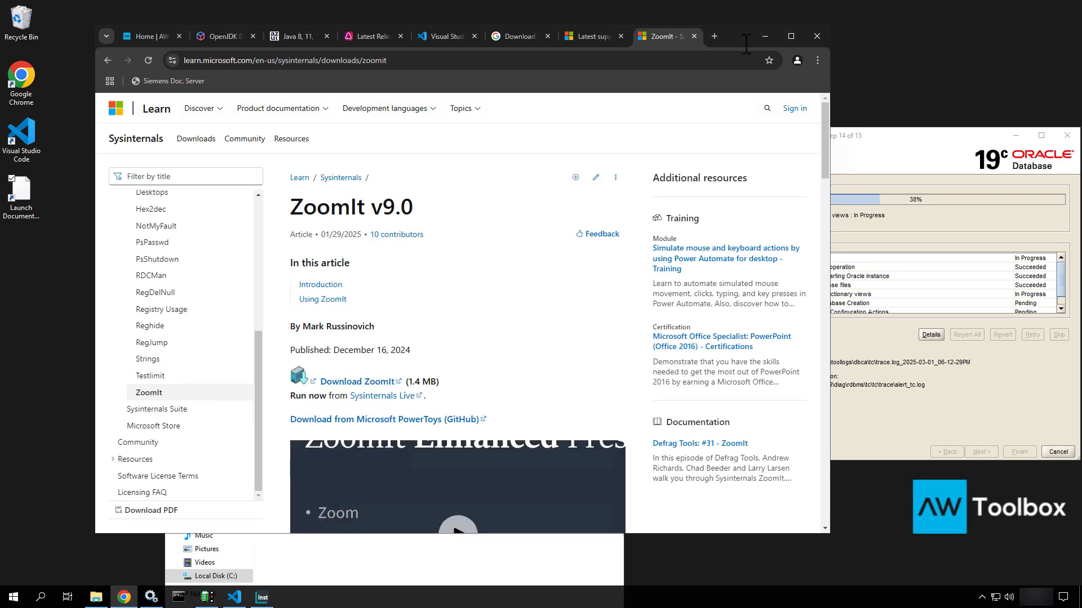
pyautogui.click(768, 36)
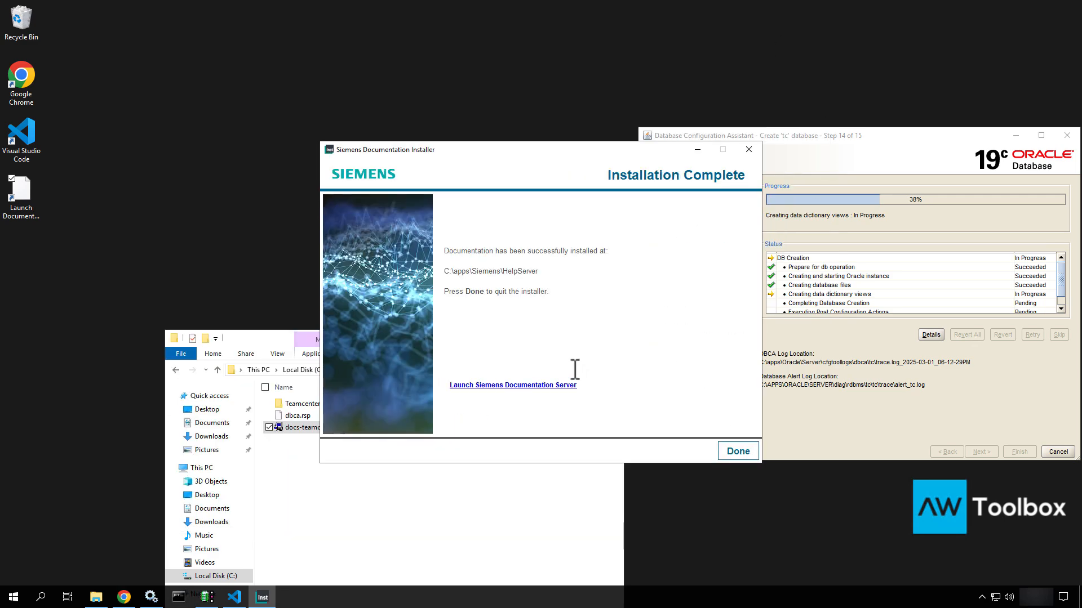
pyautogui.click(738, 451)
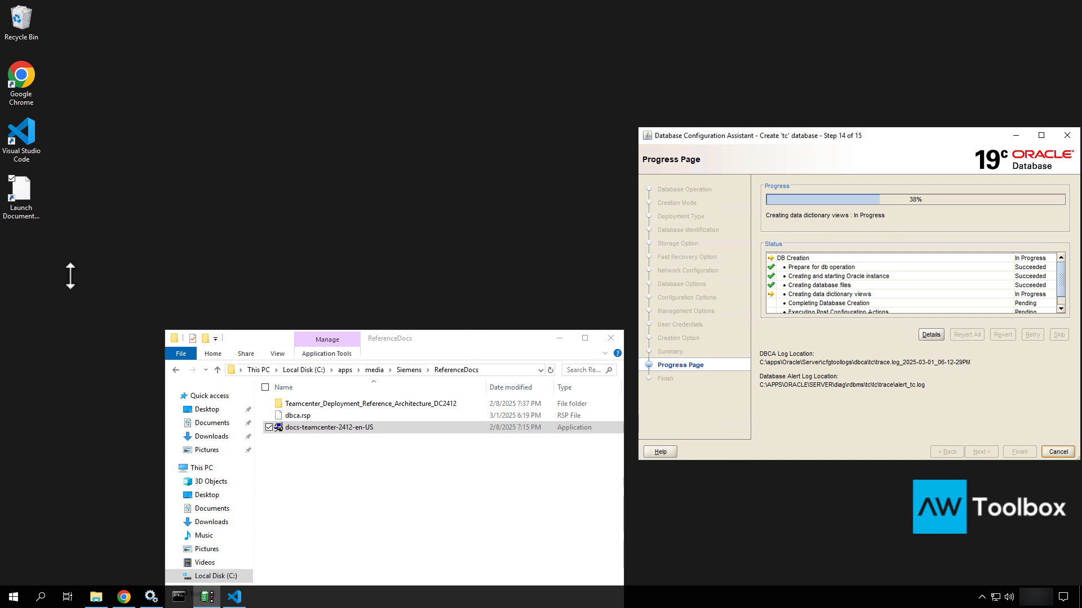
# Reopen the Documentation Server, check the Teamcenter 2412 documentation, then close the tab and minimize Chrome
pyautogui.doubleClick(20, 198)
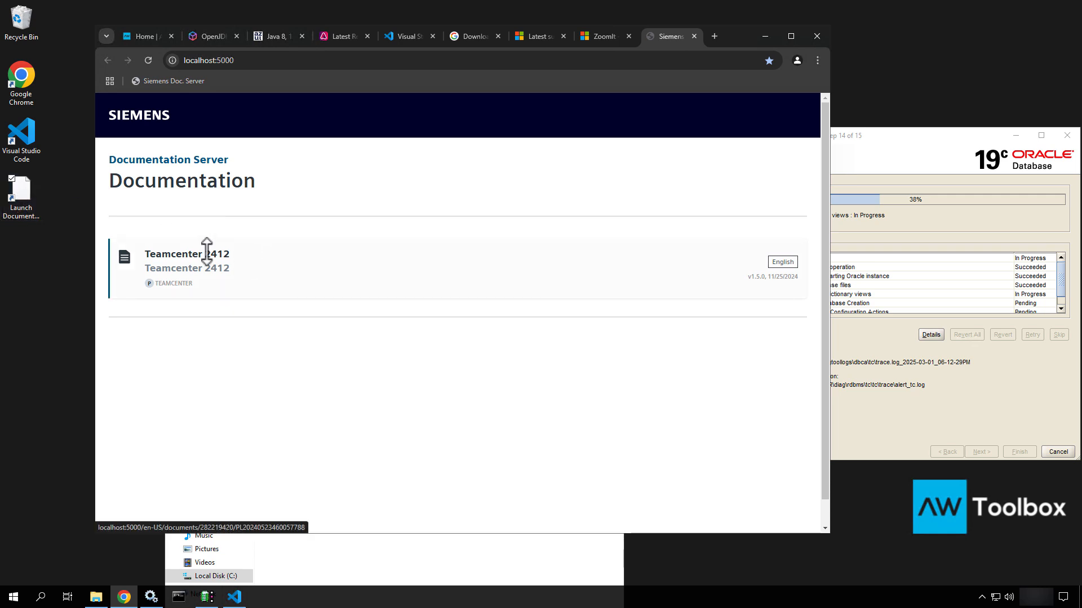
pyautogui.click(207, 253)
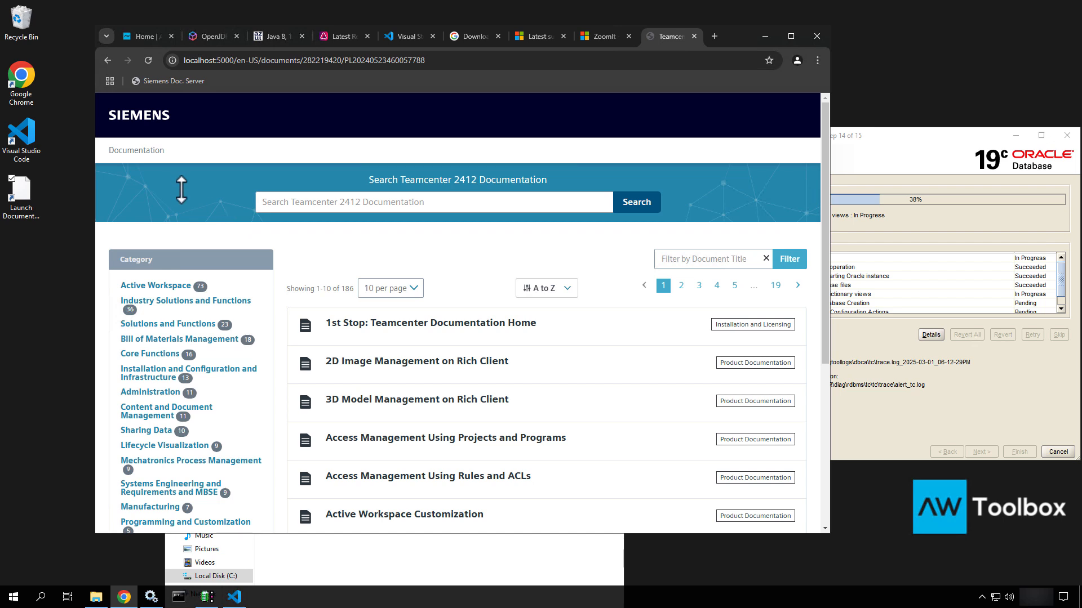
pyautogui.click(107, 60)
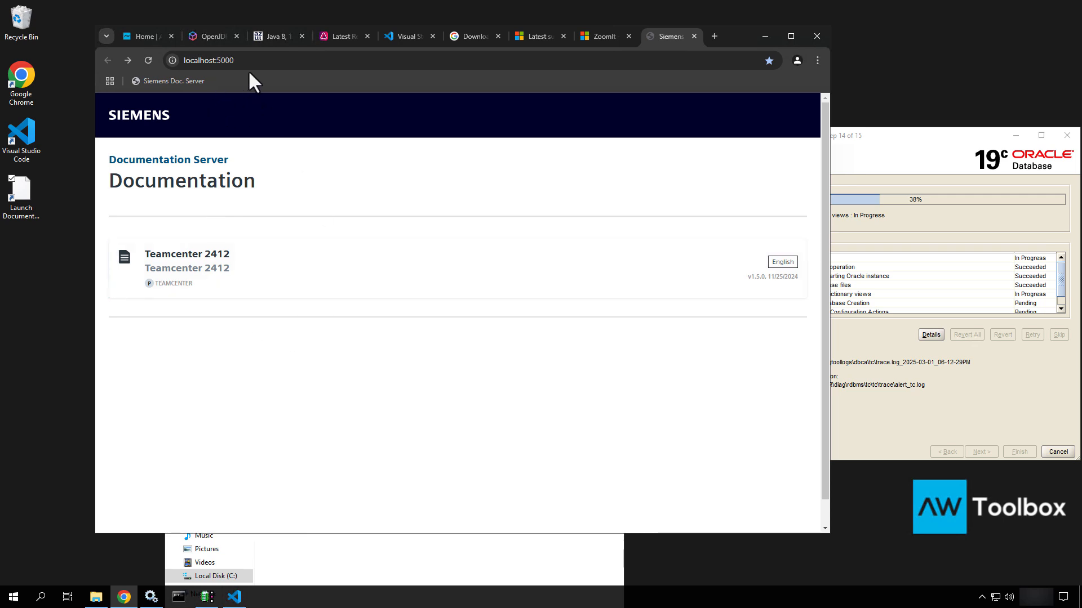
pyautogui.click(696, 34)
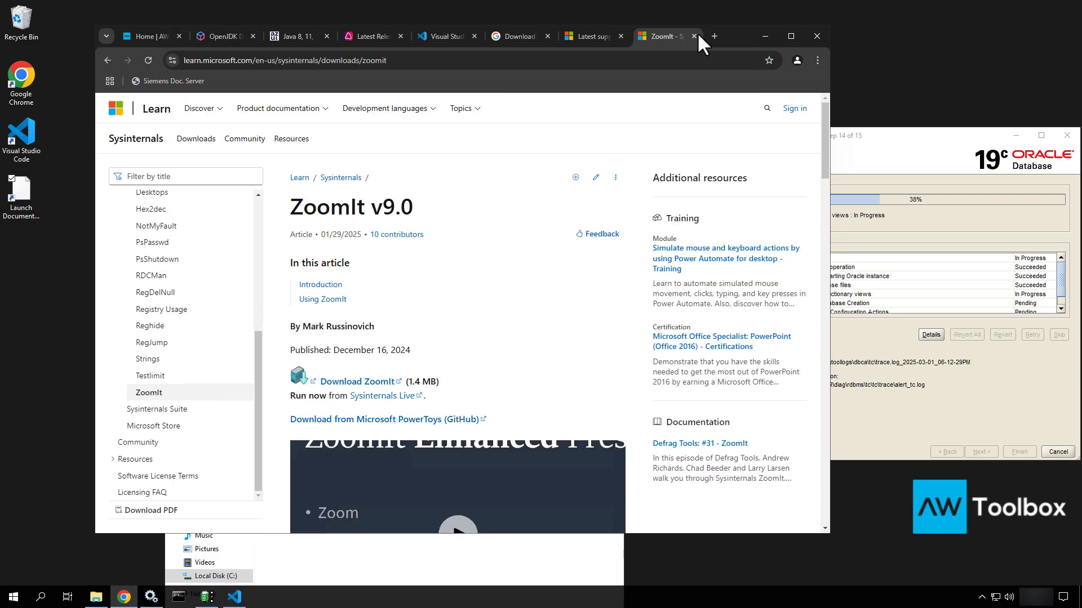
pyautogui.click(767, 39)
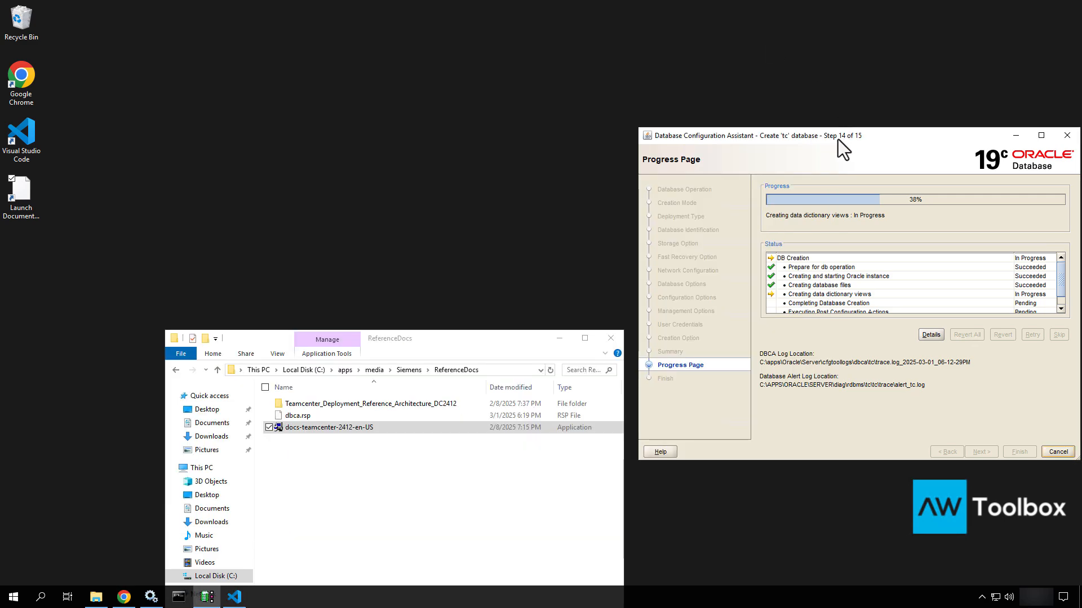
# Rearrange the Database Configuration Assistant and File Explorer windows on screen
pyautogui.moveTo(837, 139); pyautogui.dragTo(830, 20)
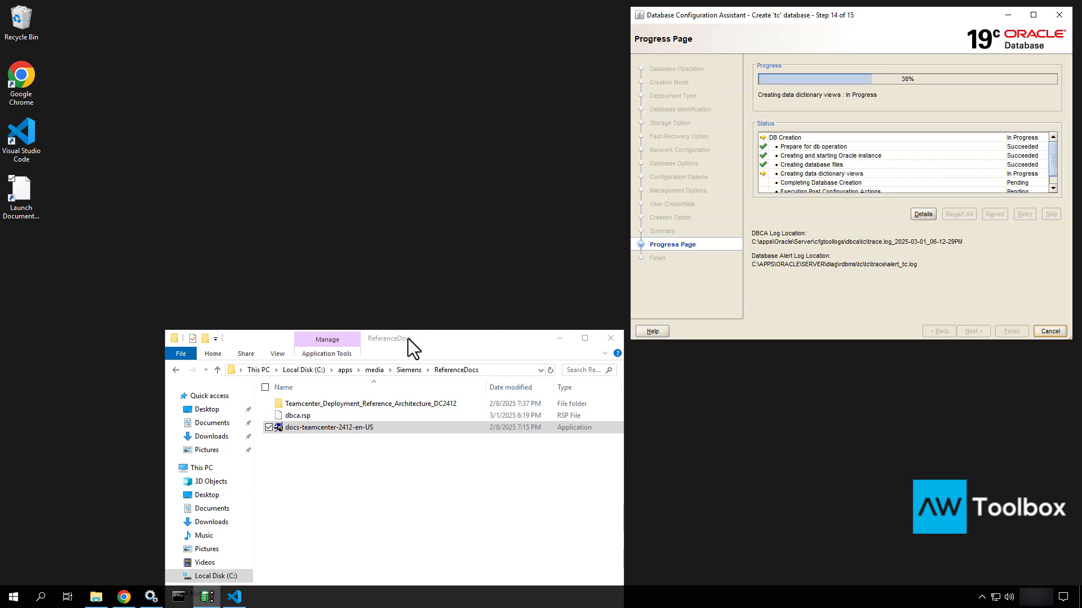
pyautogui.moveTo(410, 339); pyautogui.dragTo(326, 190)
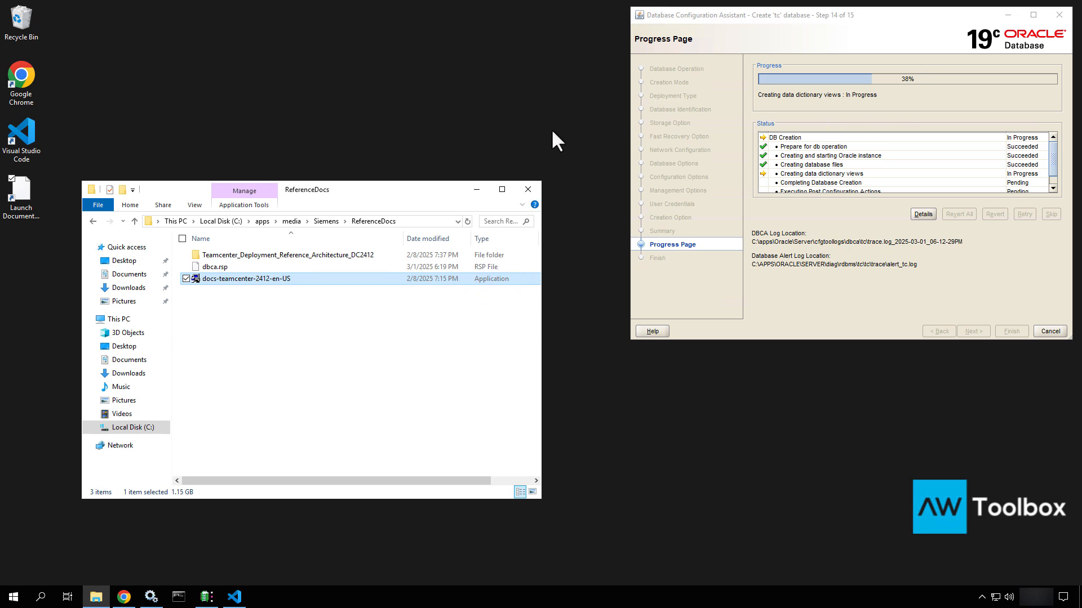
pyautogui.click(629, 338)
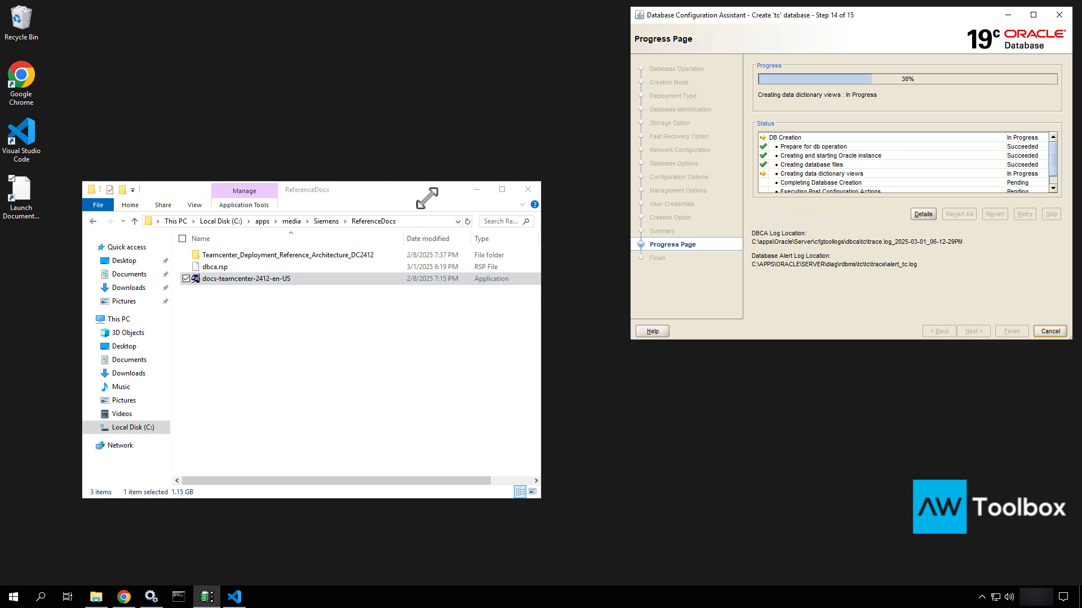
# Browse apps > media > Siemens > Software > tc2412_wntx64 > install > DeploymentCenter and select the deployment_center zip
pyautogui.click(263, 221)
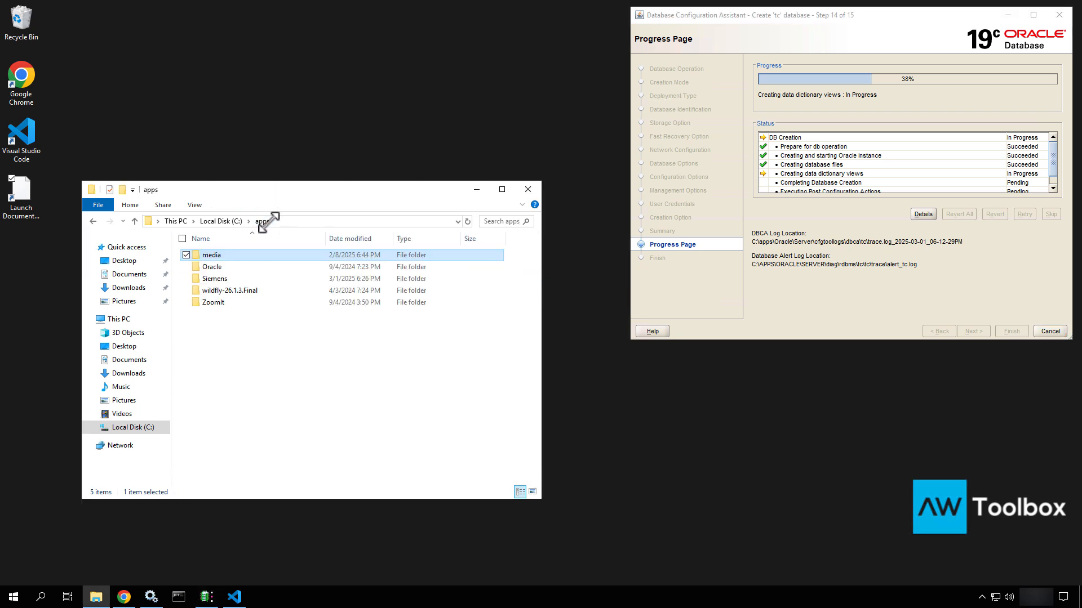
pyautogui.doubleClick(218, 255)
pyautogui.doubleClick(217, 255)
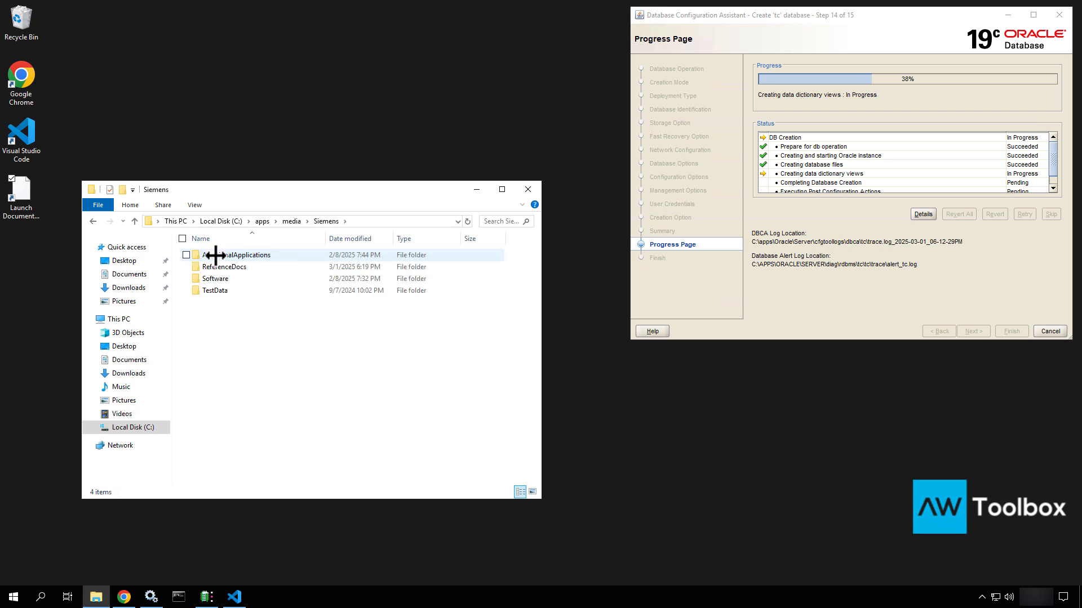
pyautogui.doubleClick(216, 278)
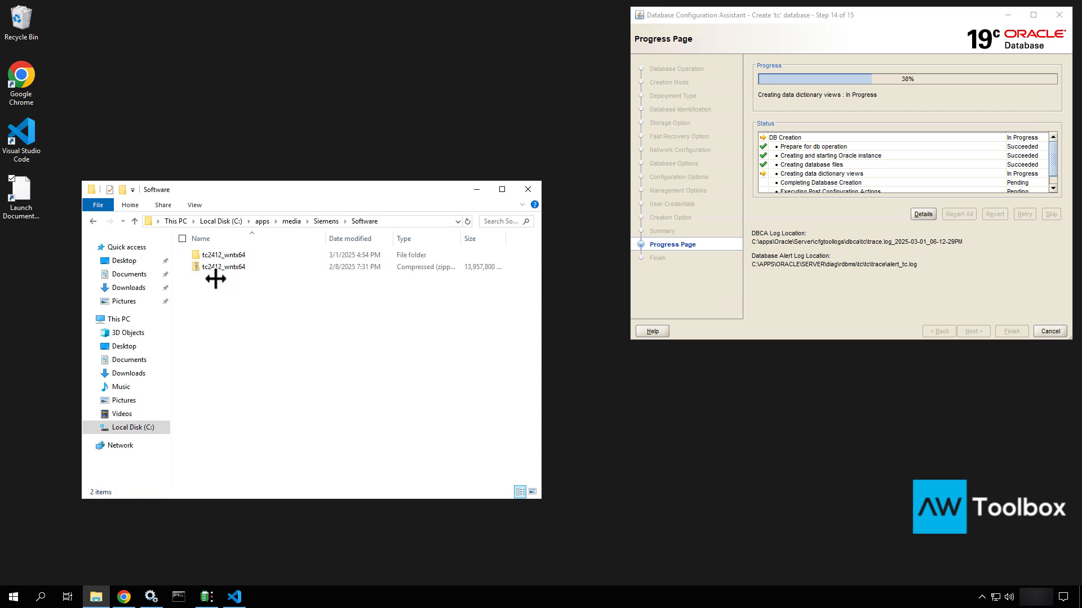
pyautogui.doubleClick(214, 255)
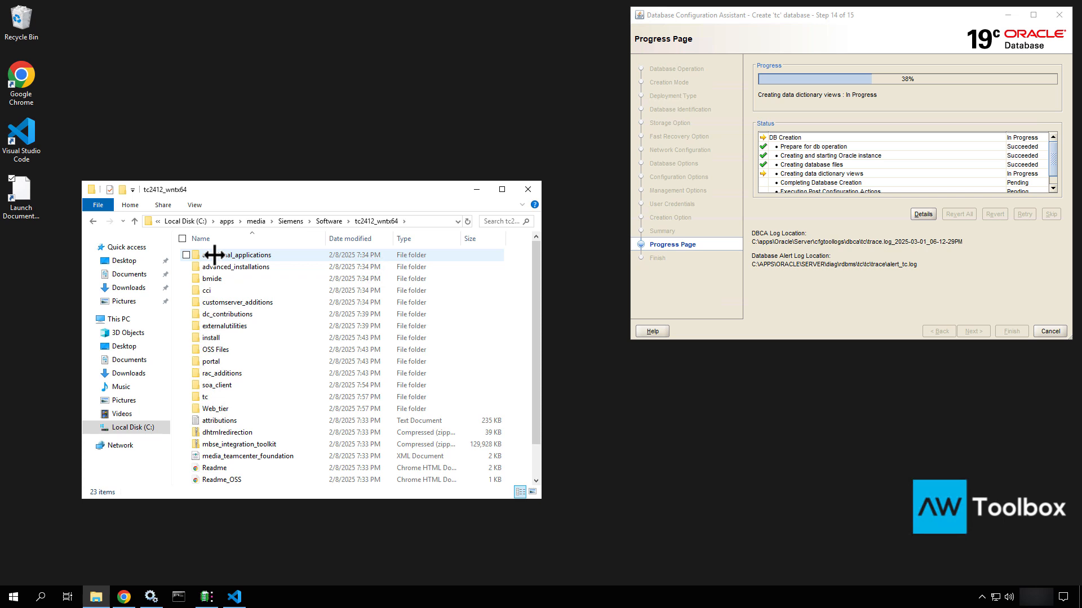
pyautogui.doubleClick(212, 338)
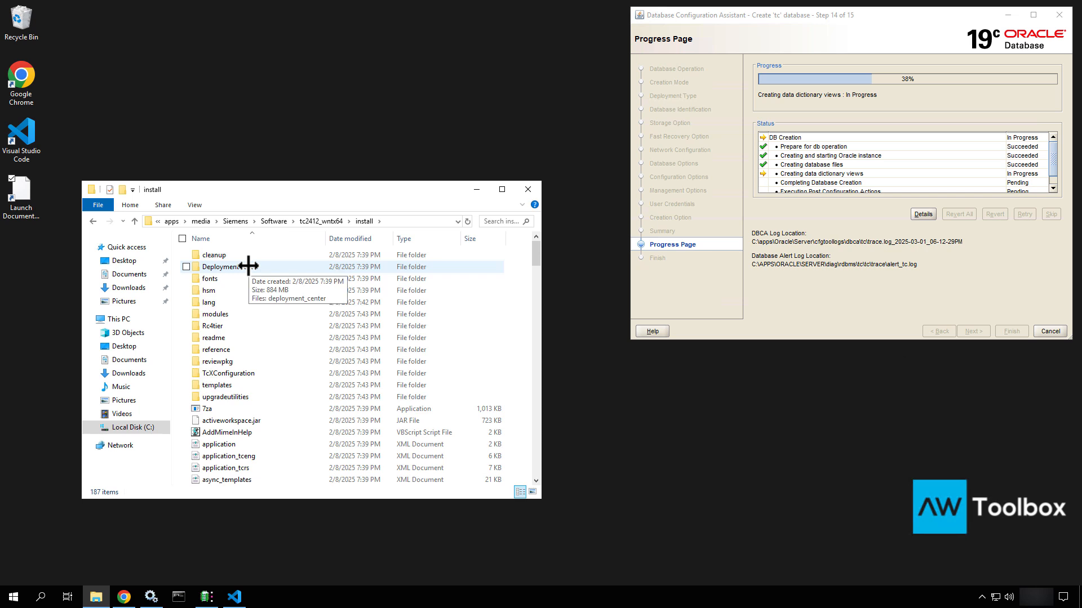
pyautogui.doubleClick(248, 266)
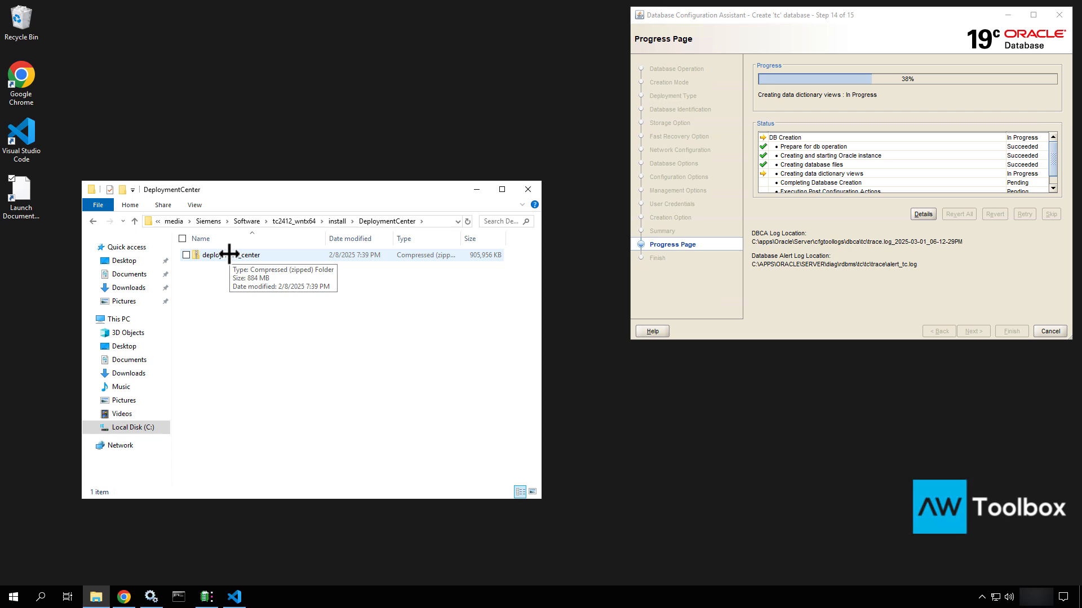
pyautogui.click(229, 255)
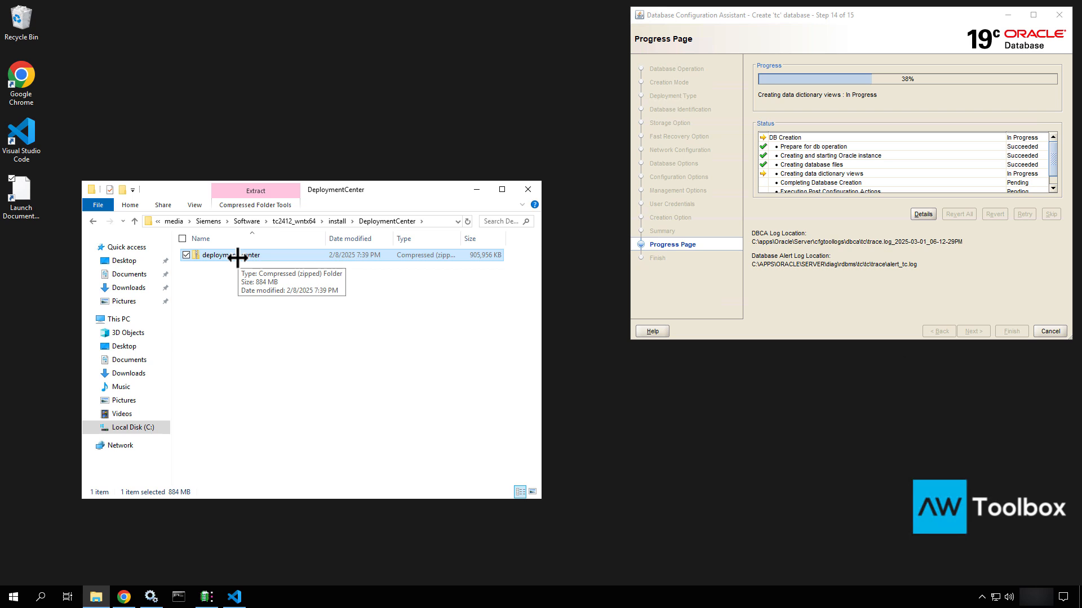
# Extract all of deployment_center.zip to the suggested folder and open the extracted deployment_center folder
pyautogui.rightClick(237, 257)
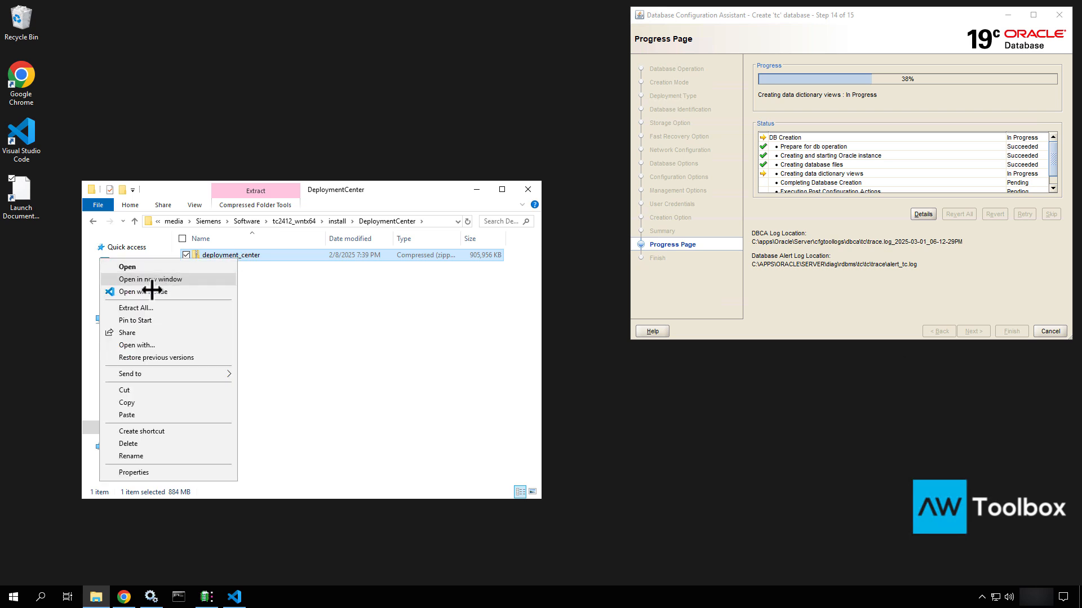
pyautogui.click(149, 307)
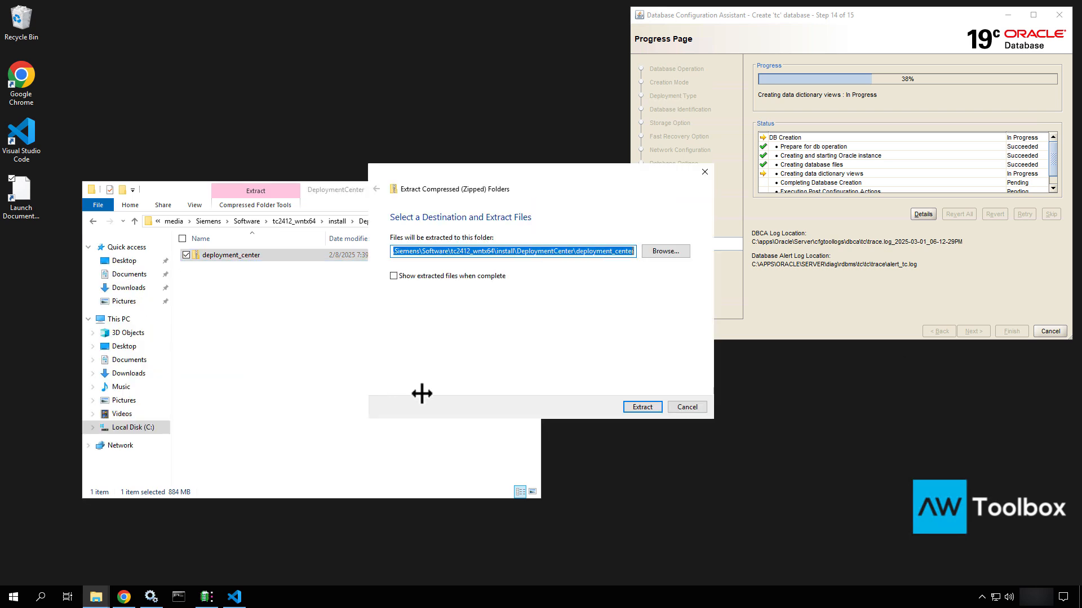
pyautogui.click(648, 405)
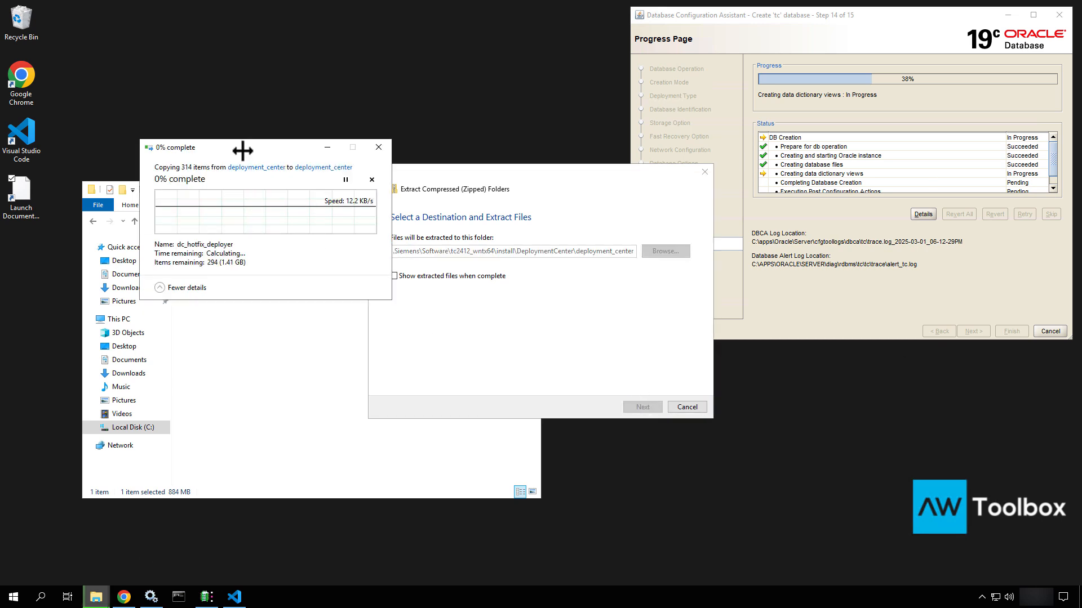
pyautogui.moveTo(245, 146); pyautogui.dragTo(341, 255)
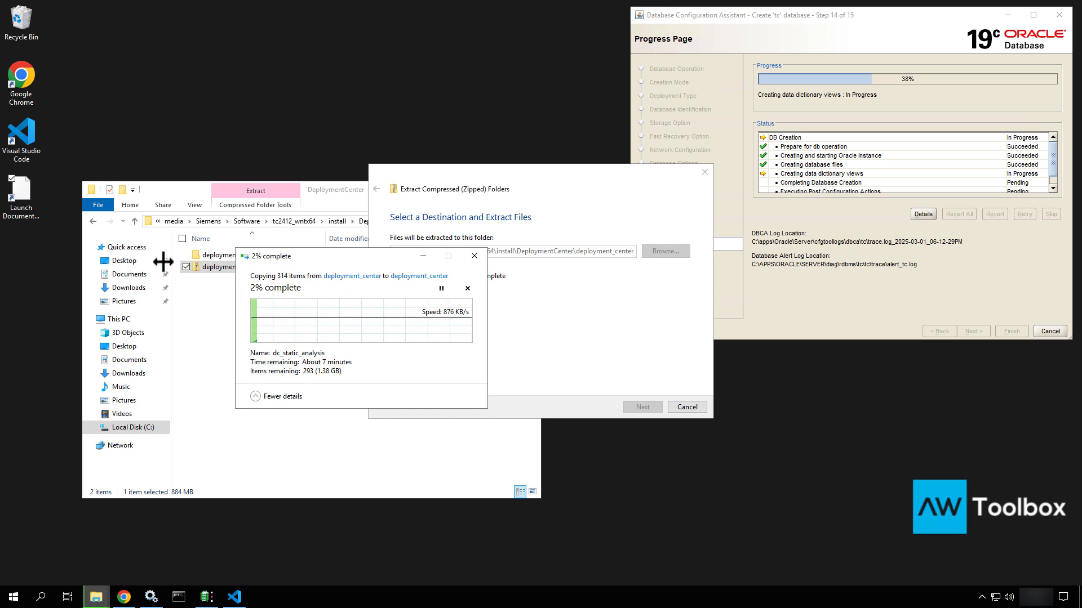
pyautogui.doubleClick(220, 257)
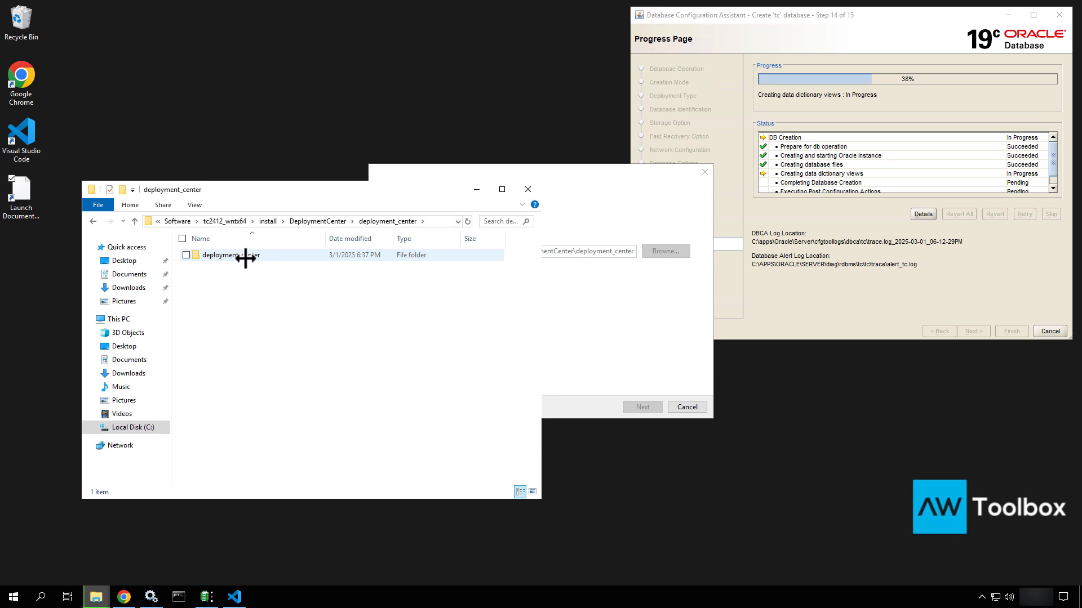
# Inspect install_config and the deployment_center batch file in the inner folder, then return to the outer deployment_center folder
pyautogui.doubleClick(246, 256)
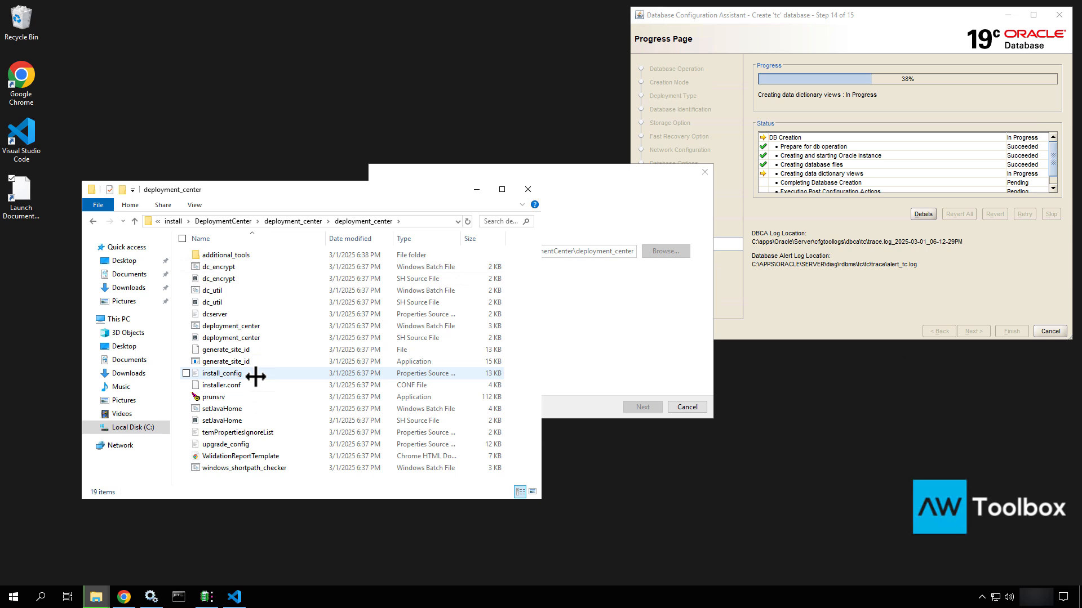
pyautogui.click(229, 221)
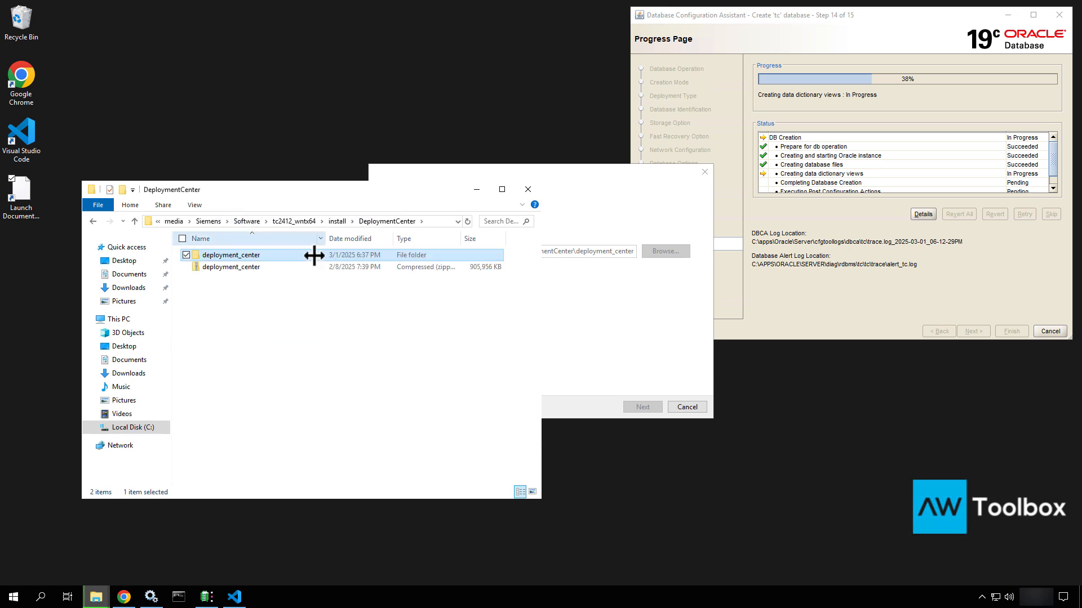
pyautogui.doubleClick(245, 255)
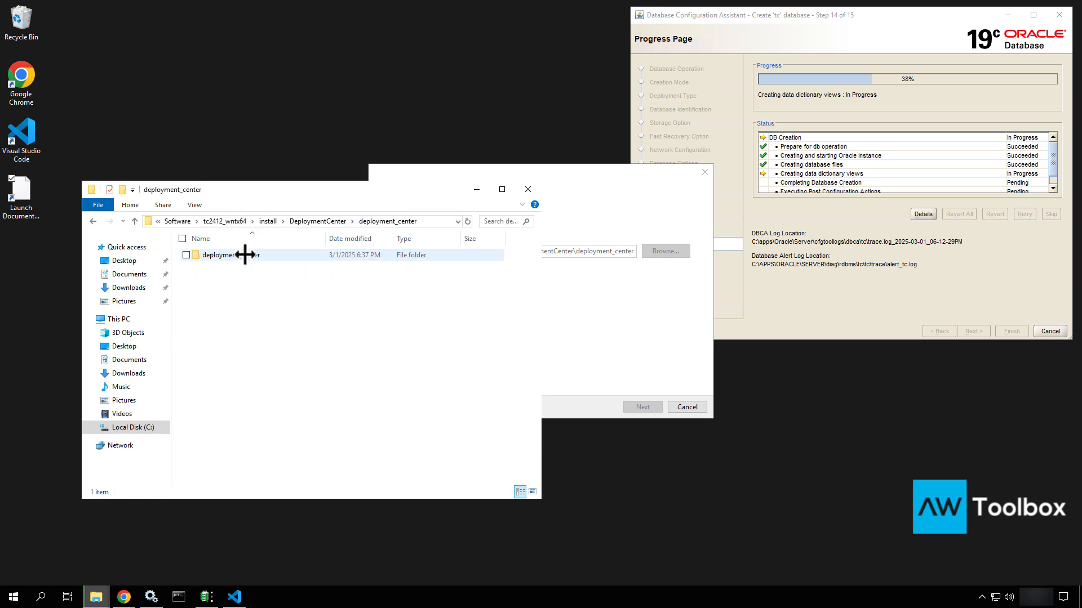
pyautogui.doubleClick(245, 255)
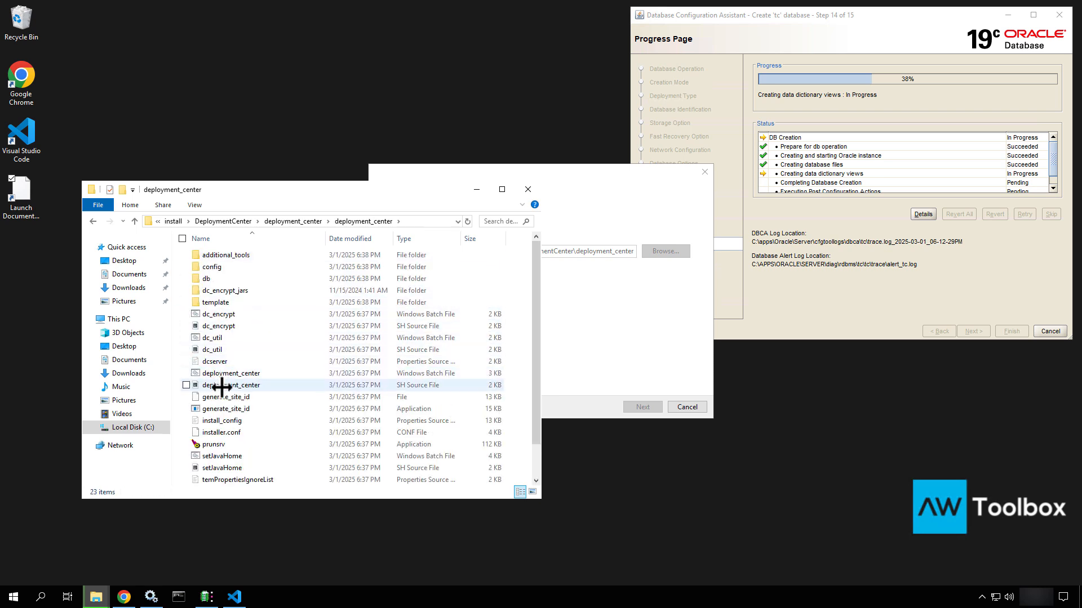
pyautogui.click(223, 420)
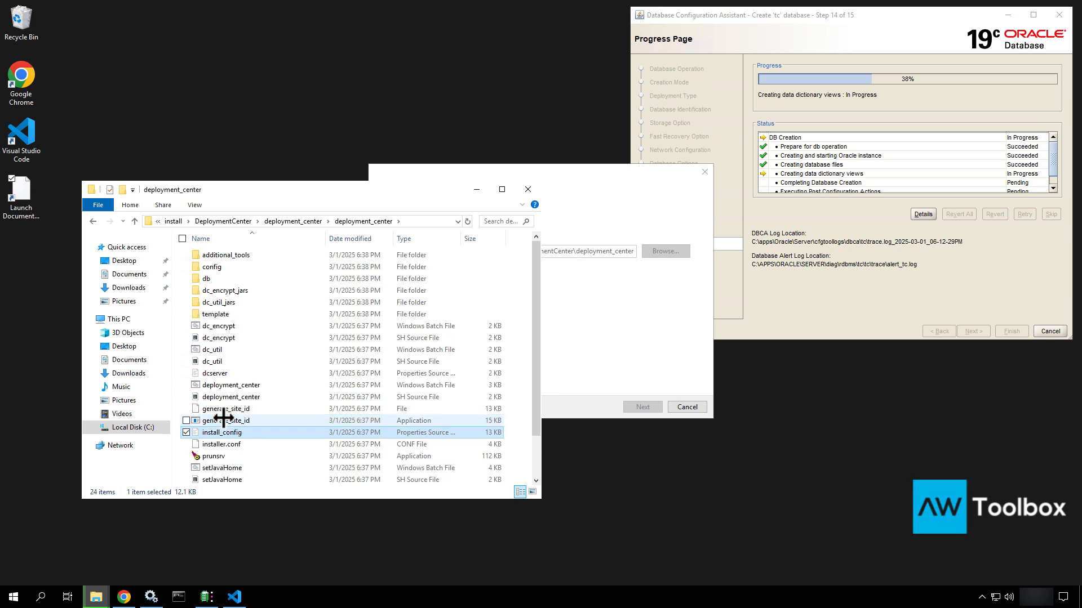
pyautogui.click(264, 395)
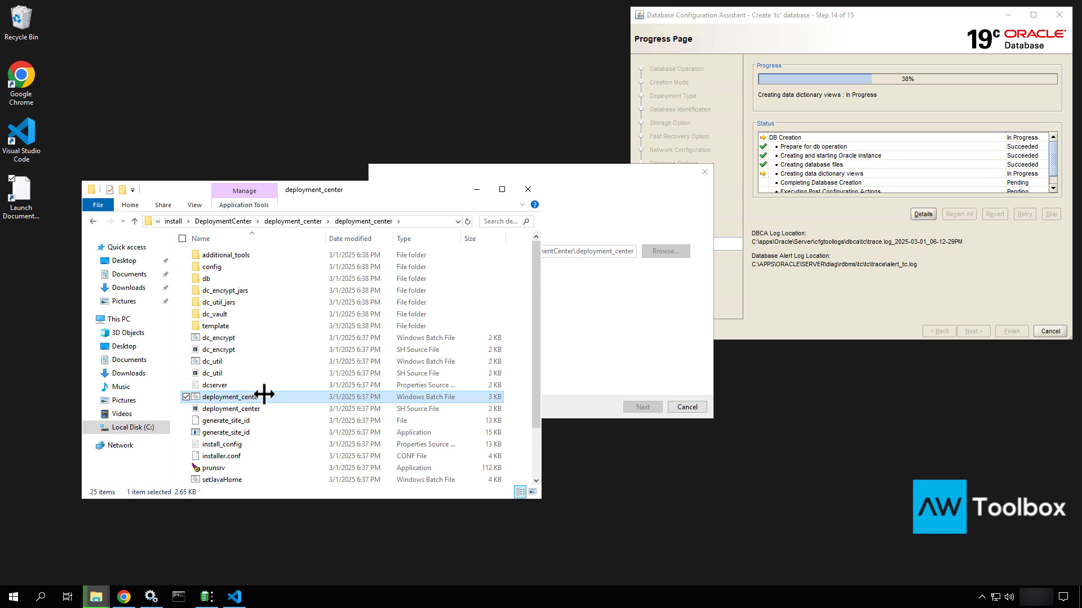
pyautogui.click(253, 444)
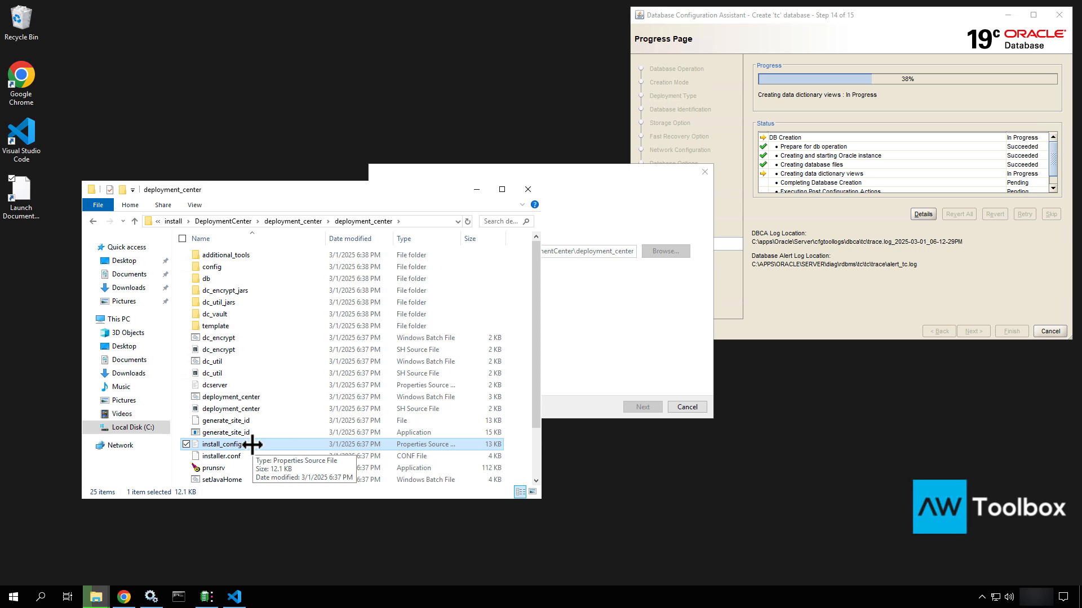
pyautogui.click(284, 221)
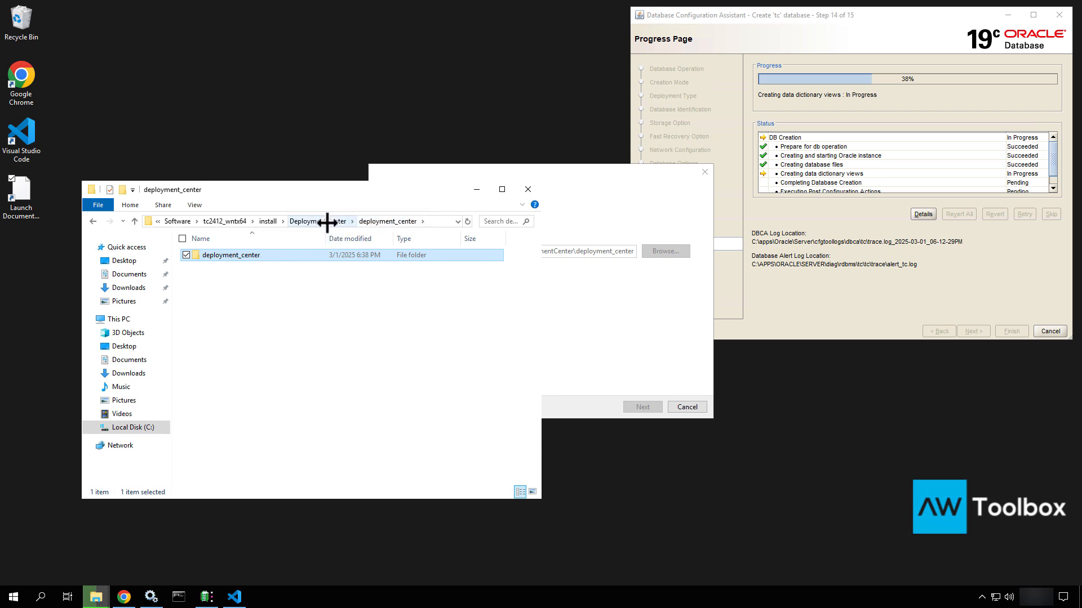
pyautogui.click(385, 222)
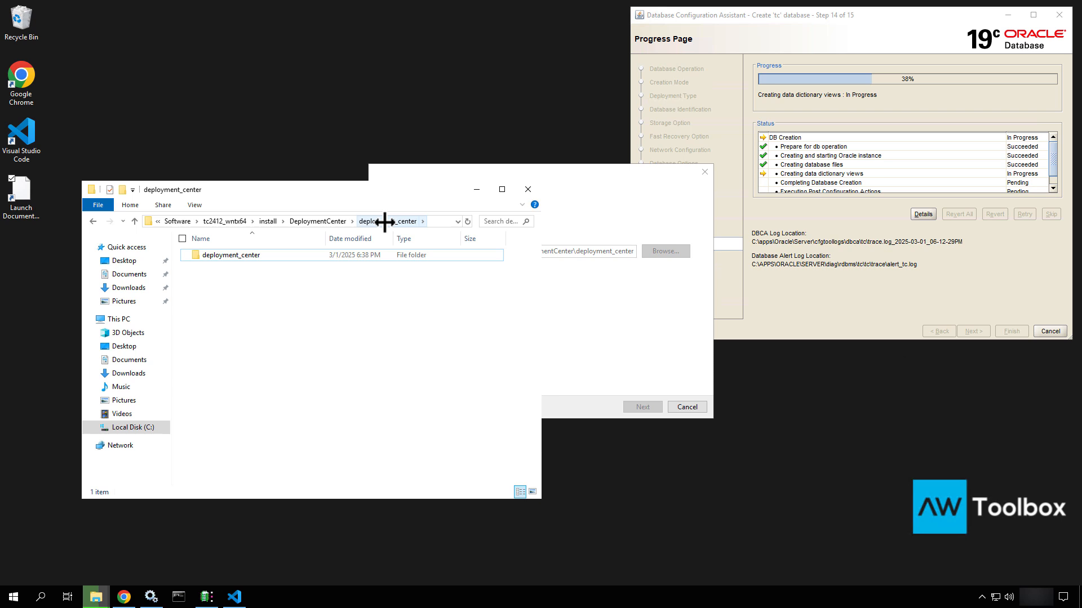
# Check the extraction progress window and reselect install_config in the inner deployment_center folder
pyautogui.moveTo(97, 596)
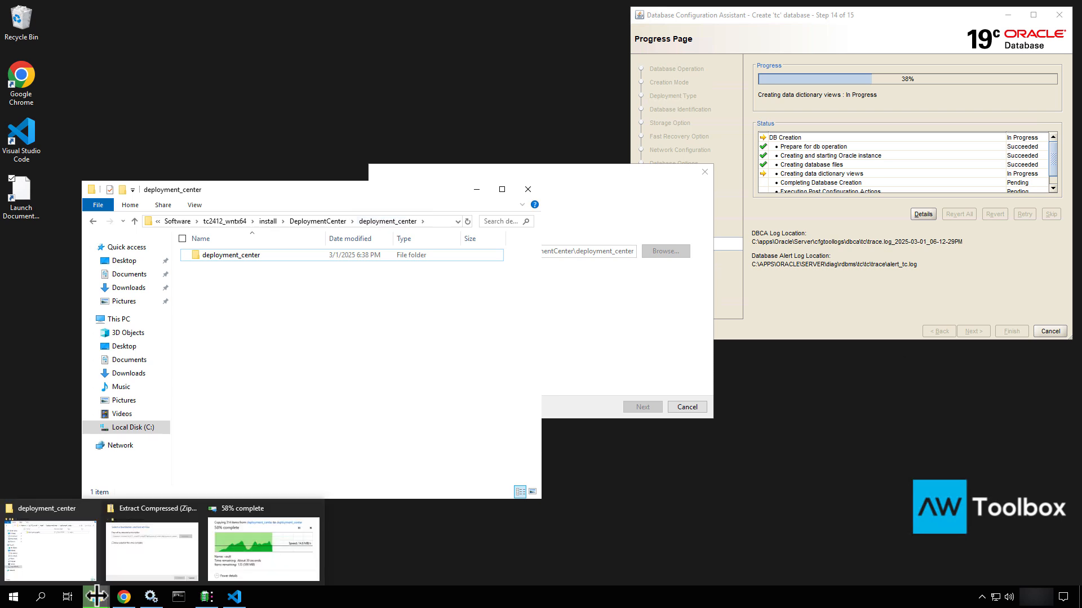
pyautogui.click(270, 544)
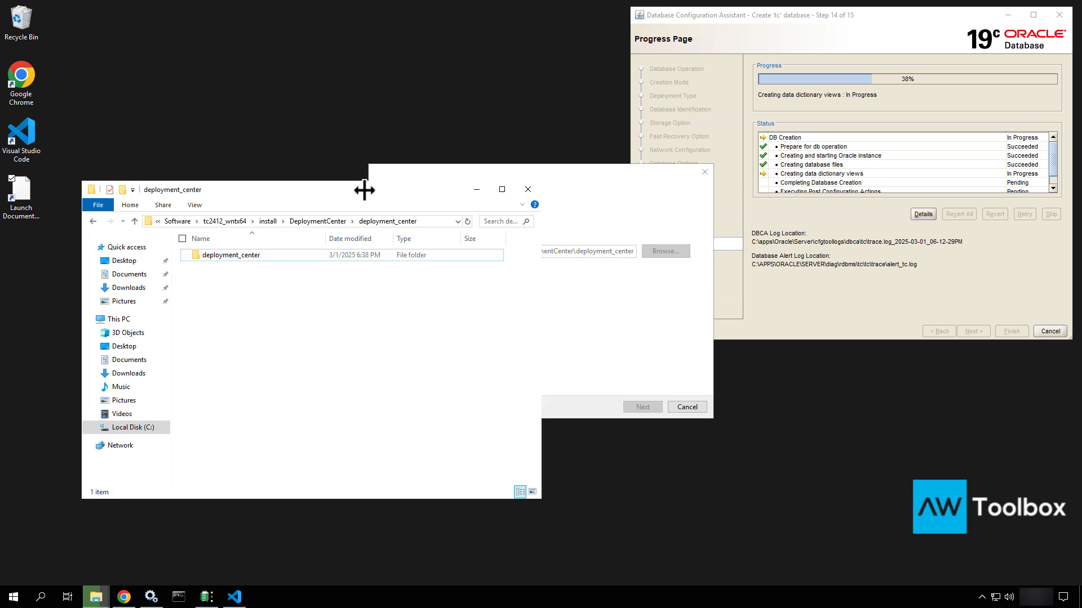
pyautogui.click(260, 259)
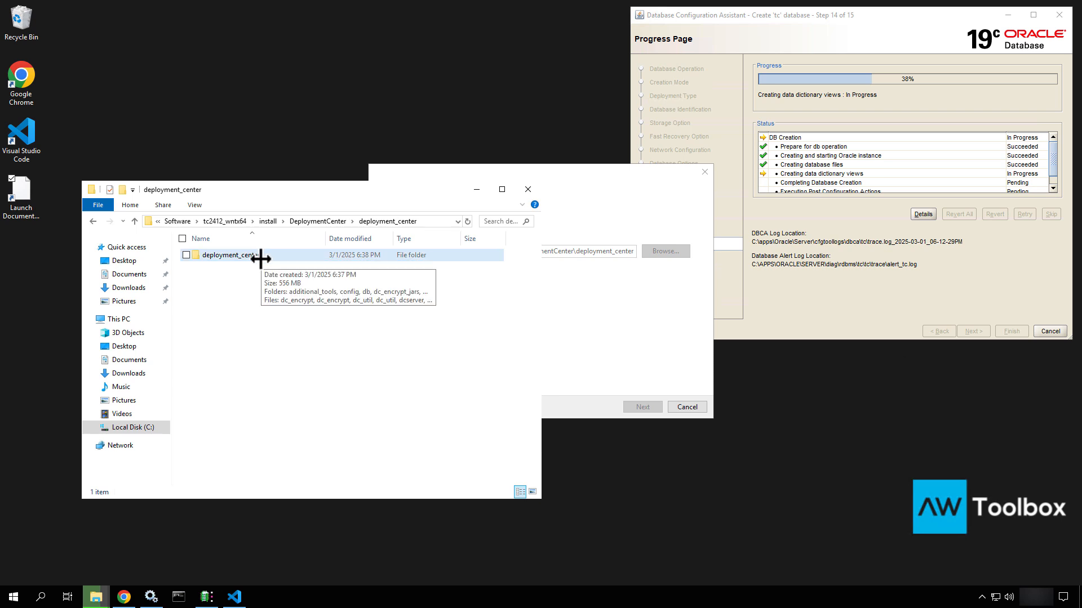
pyautogui.doubleClick(260, 259)
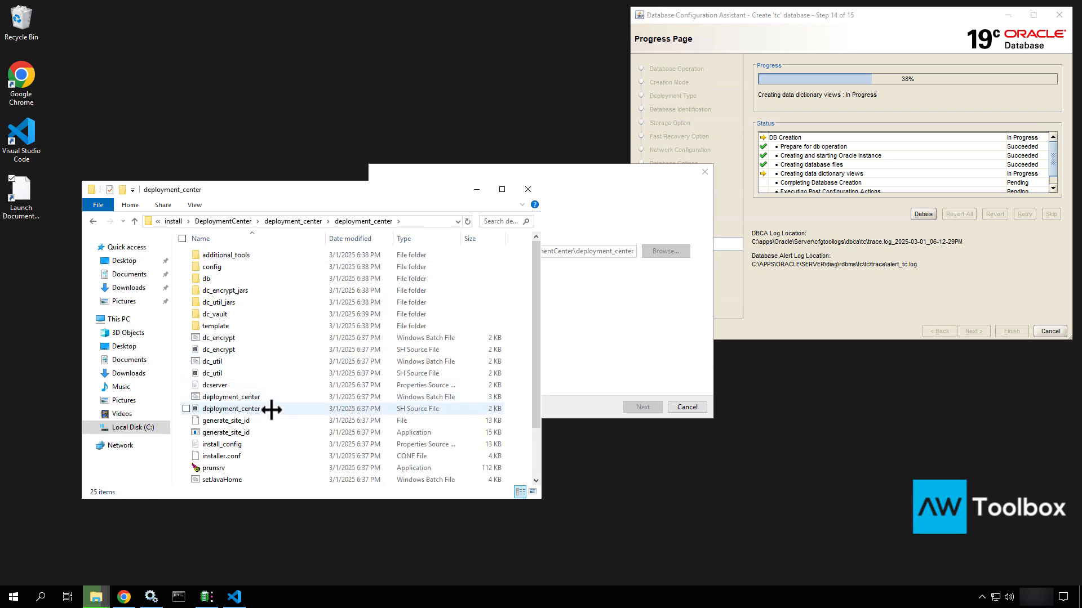
pyautogui.click(253, 445)
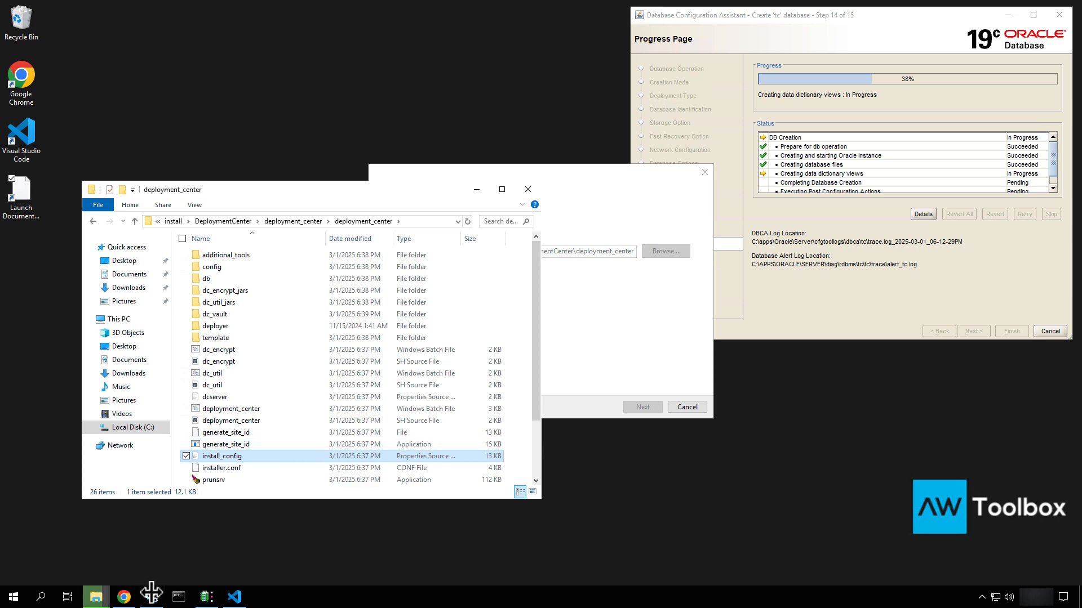
pyautogui.moveTo(99, 594)
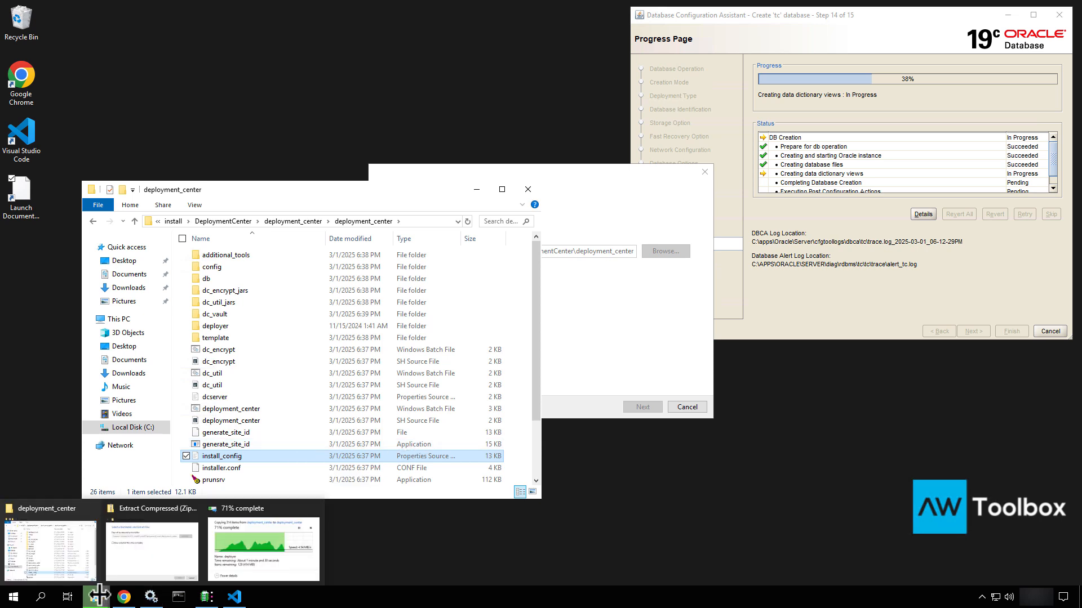
pyautogui.click(291, 539)
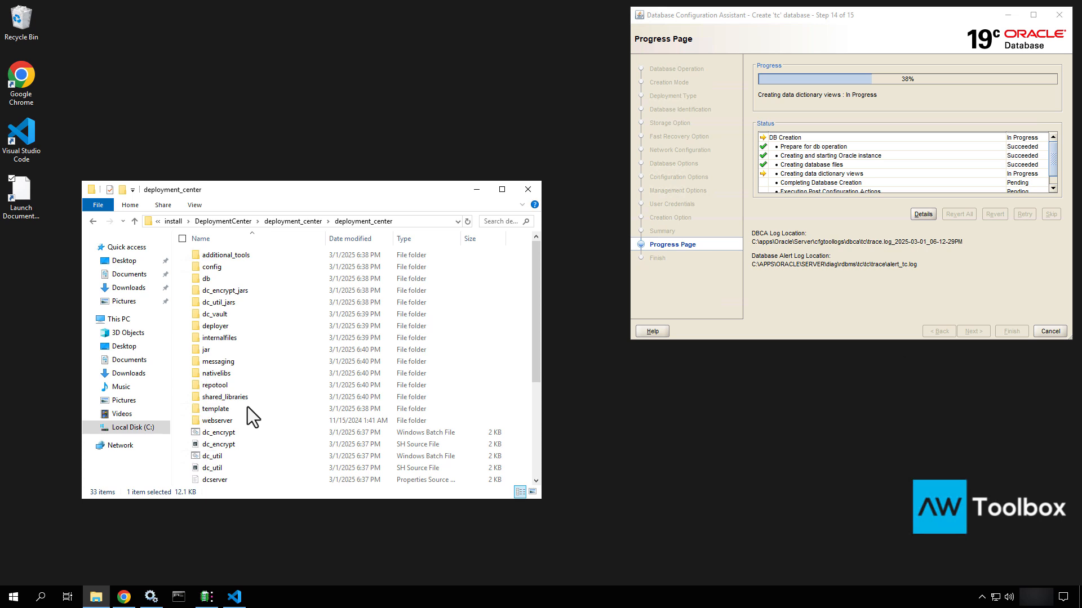
# Open deployment_center's additional_resources\jetty folder holding the jetty-11.0.20 archive
pyautogui.click(295, 222)
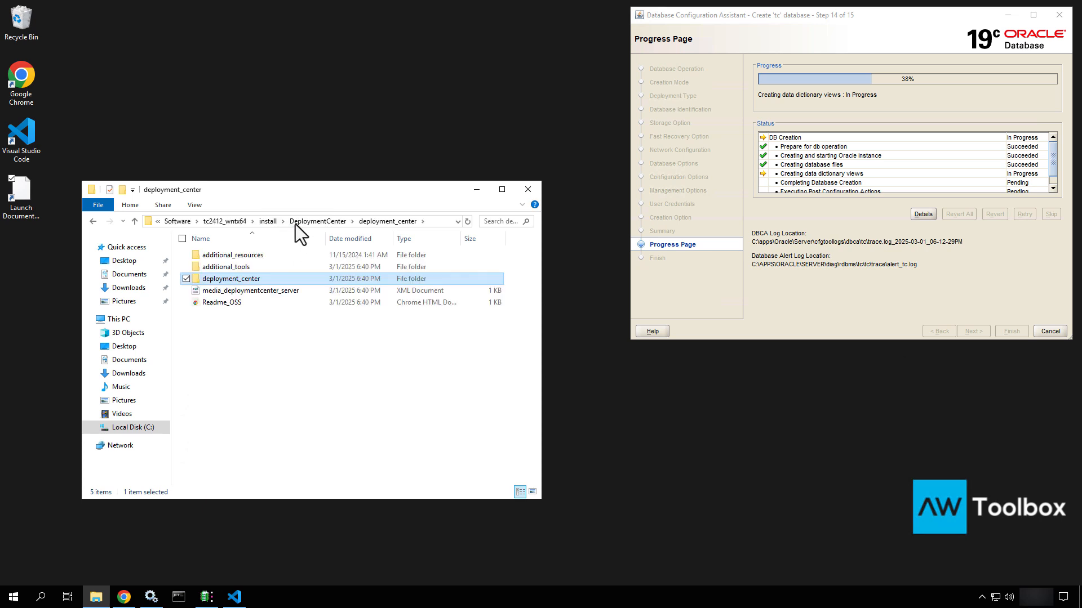
pyautogui.doubleClick(231, 260)
pyautogui.click(231, 260)
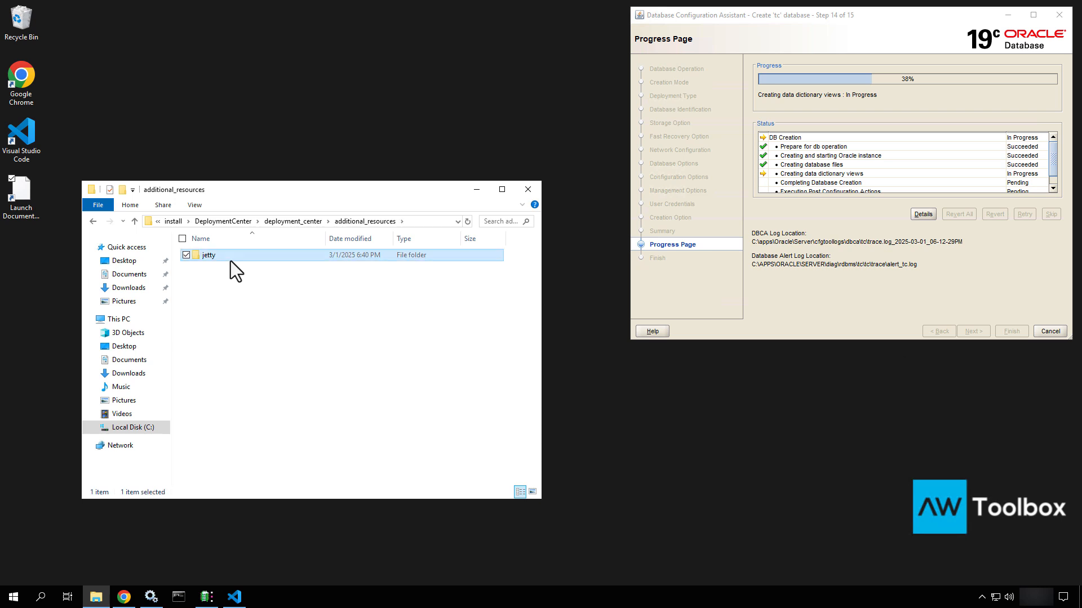
pyautogui.doubleClick(231, 258)
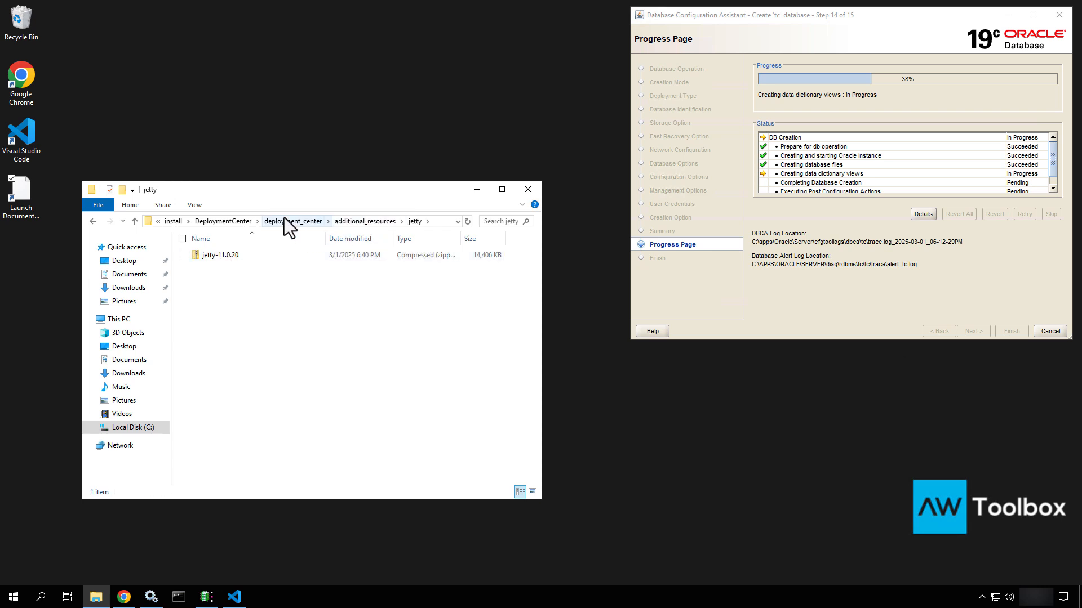
# Browse additional_tools' dc_one_step_install and Teamcenter\configuration folders, then return to deployment_center
pyautogui.click(284, 221)
pyautogui.doubleClick(222, 268)
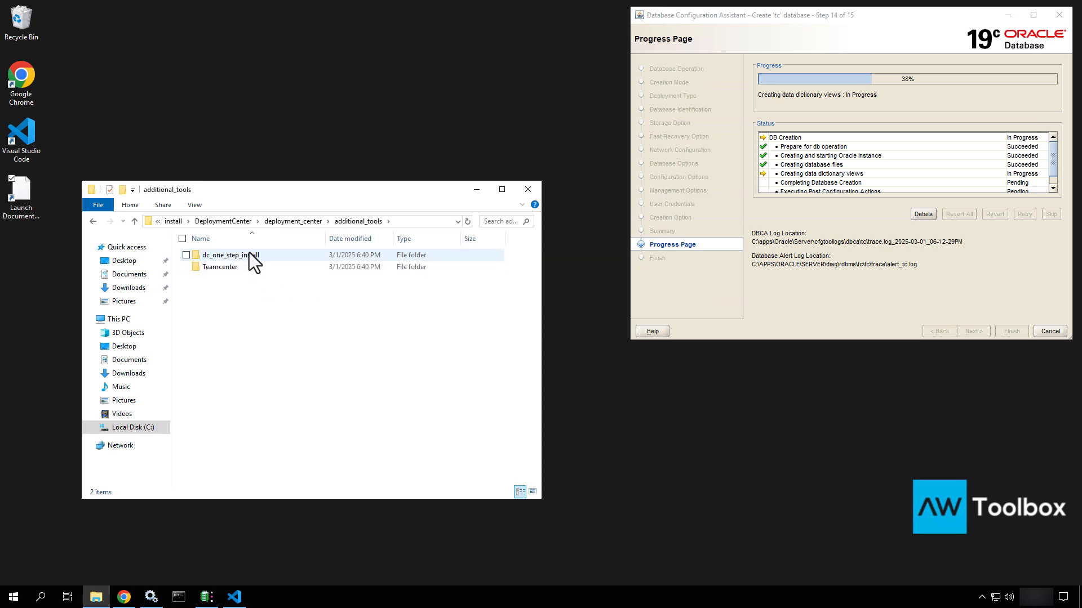
pyautogui.doubleClick(248, 256)
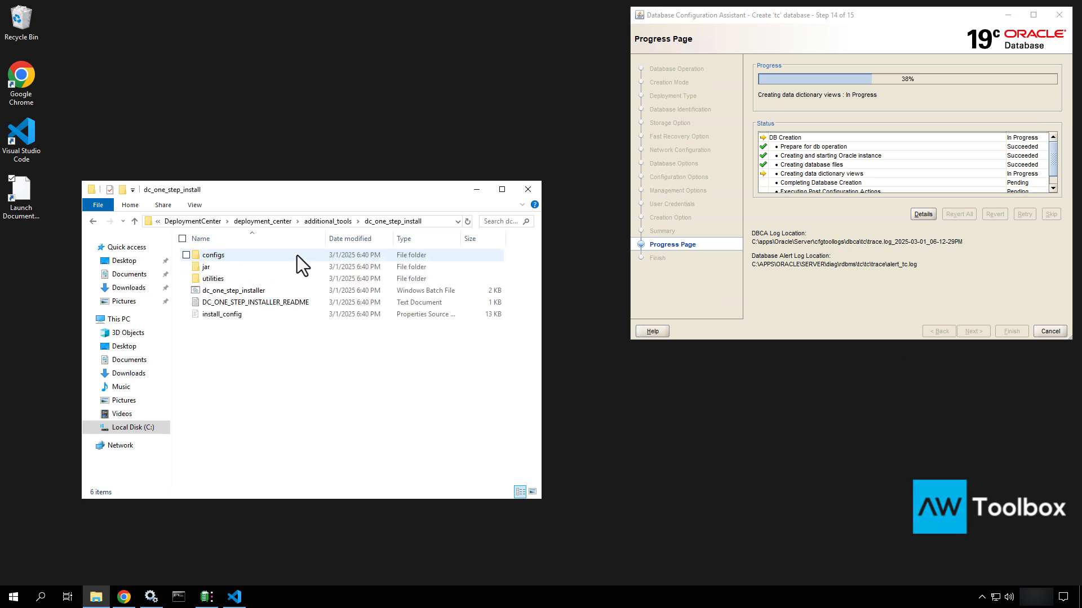
pyautogui.click(336, 223)
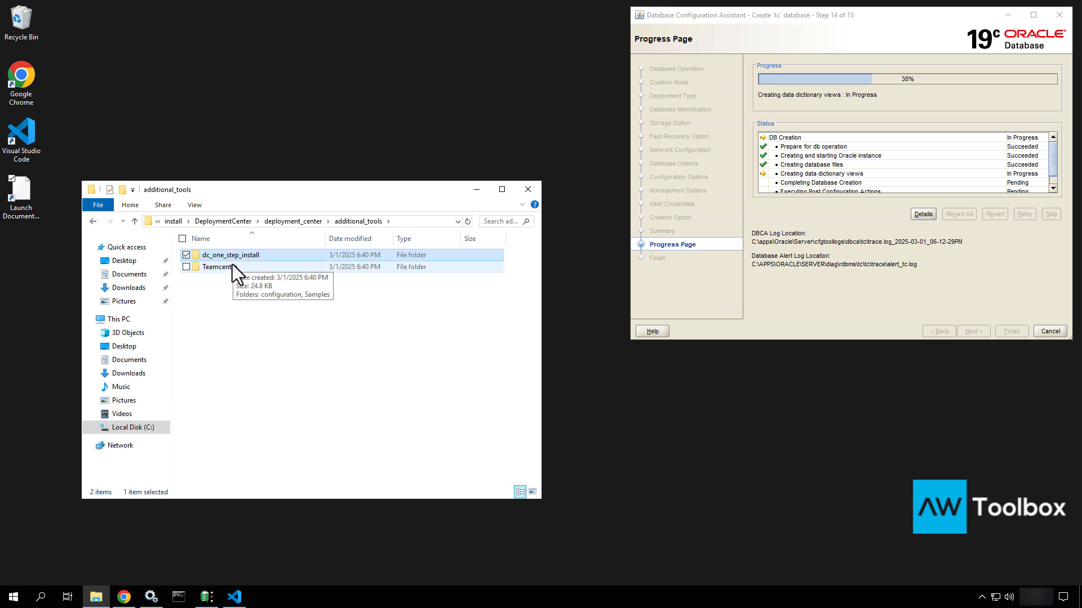
pyautogui.doubleClick(232, 265)
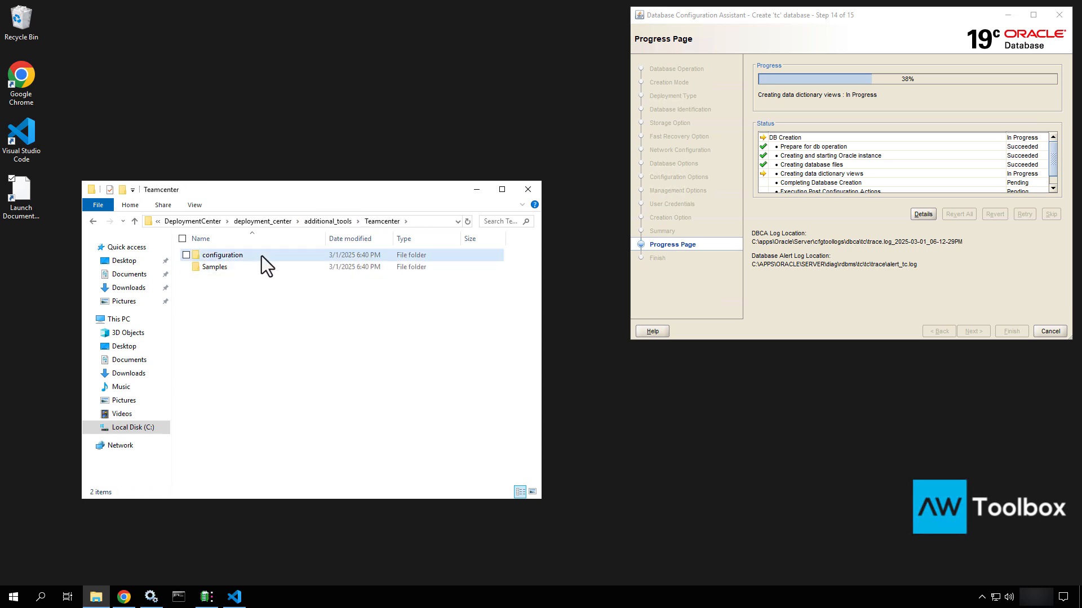
pyautogui.doubleClick(261, 256)
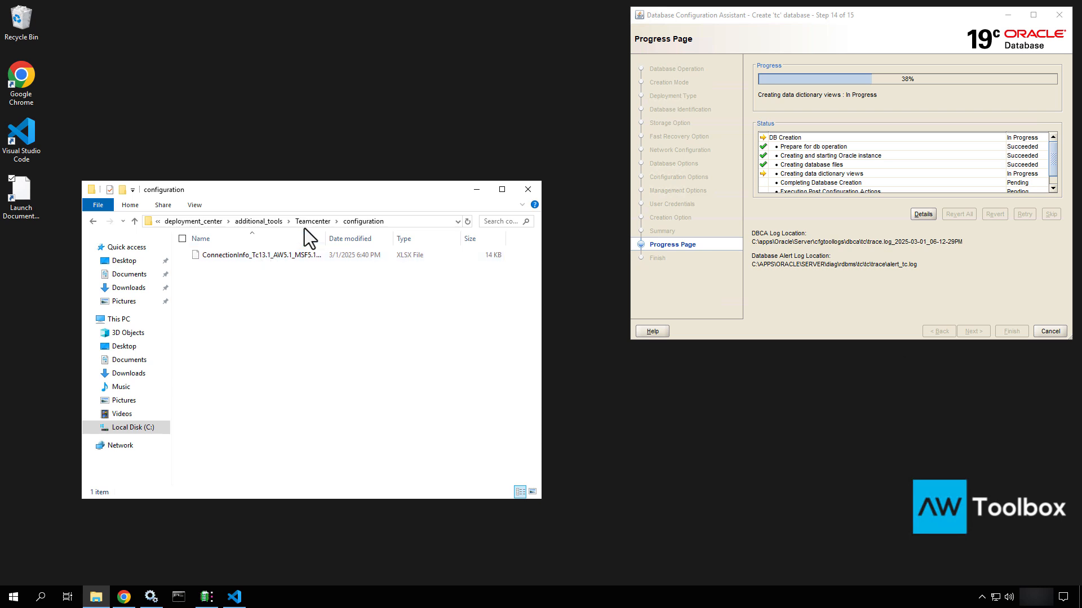
pyautogui.click(319, 222)
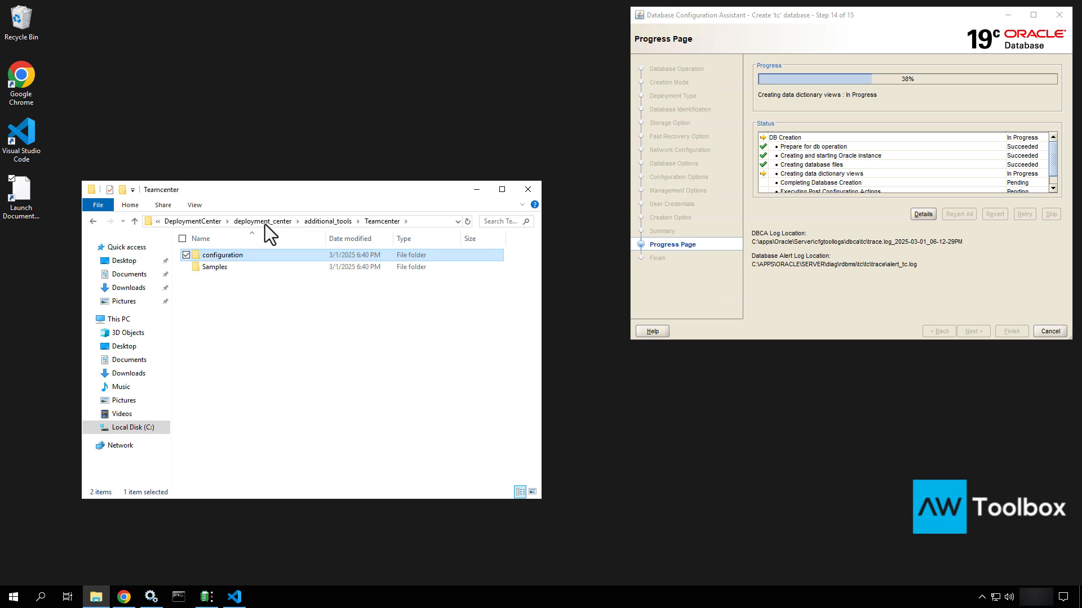
pyautogui.click(333, 222)
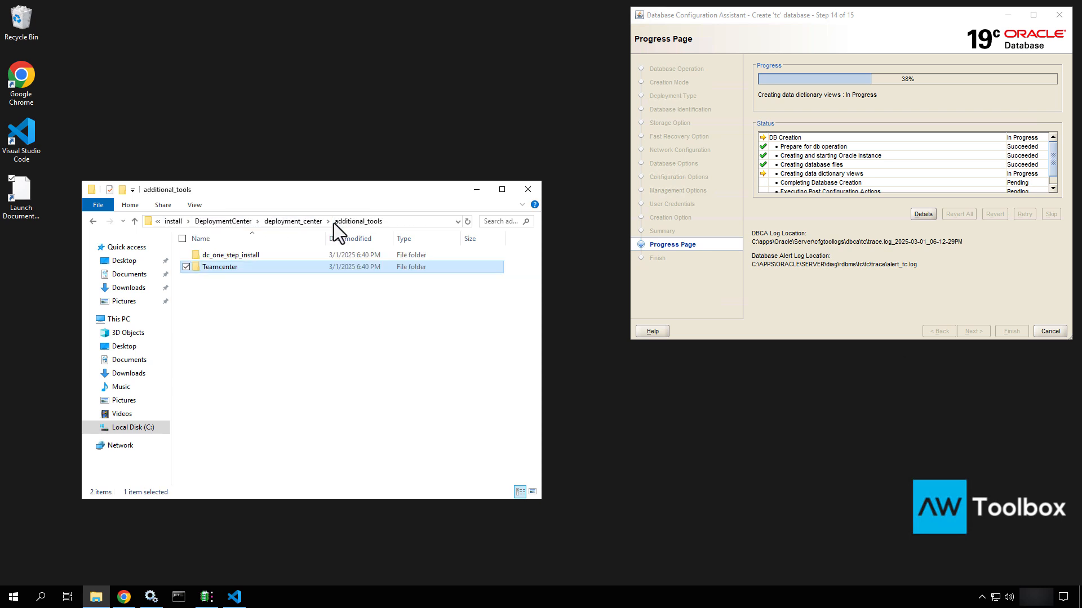
pyautogui.click(291, 218)
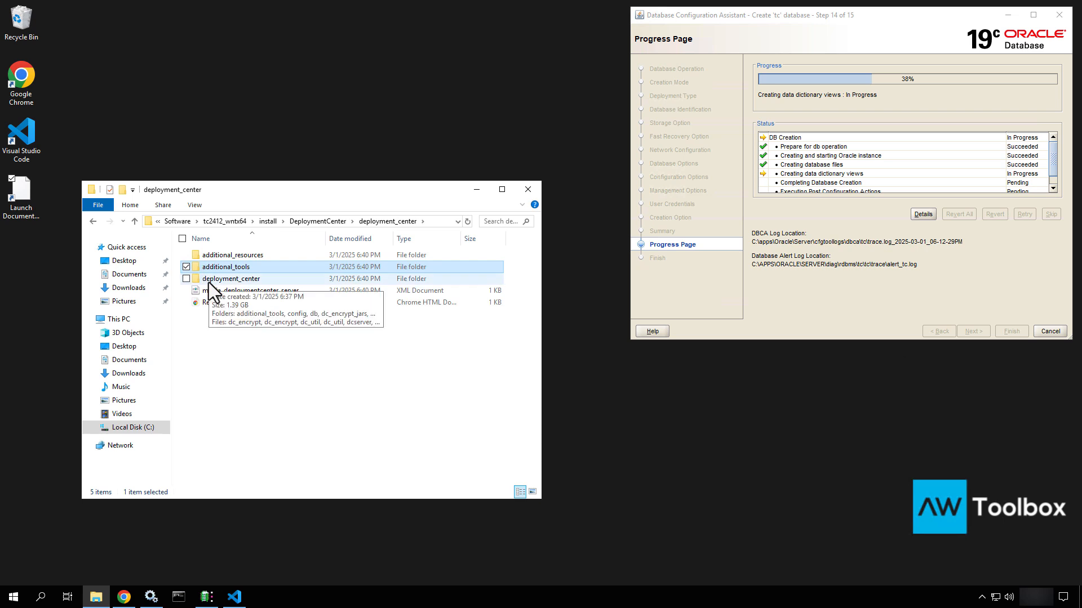
# View the Readme_OSS file in the browser, then close and minimize it
pyautogui.click(209, 282)
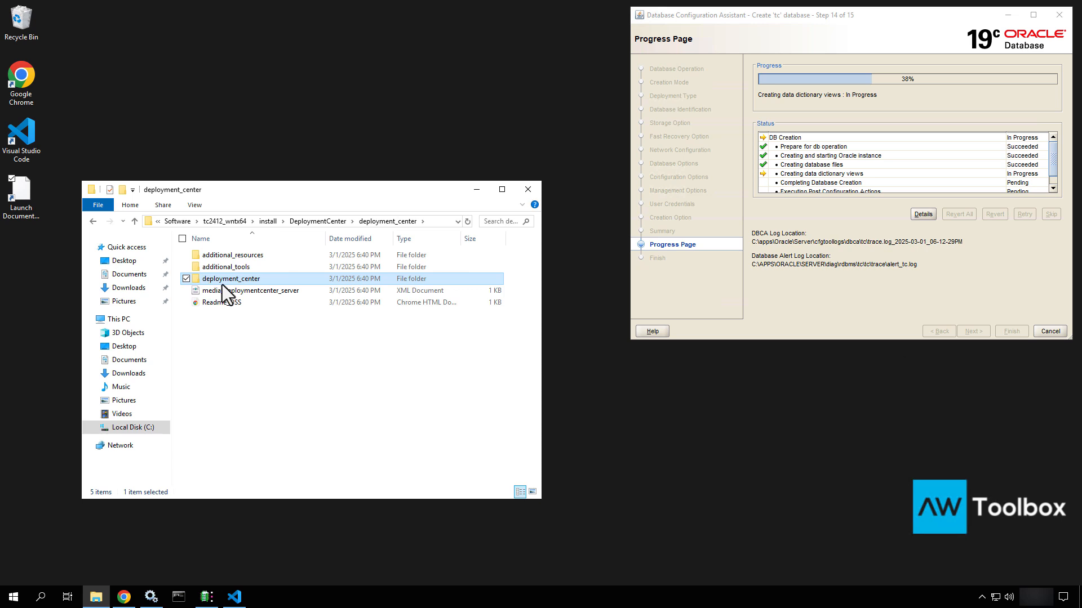
pyautogui.click(240, 303)
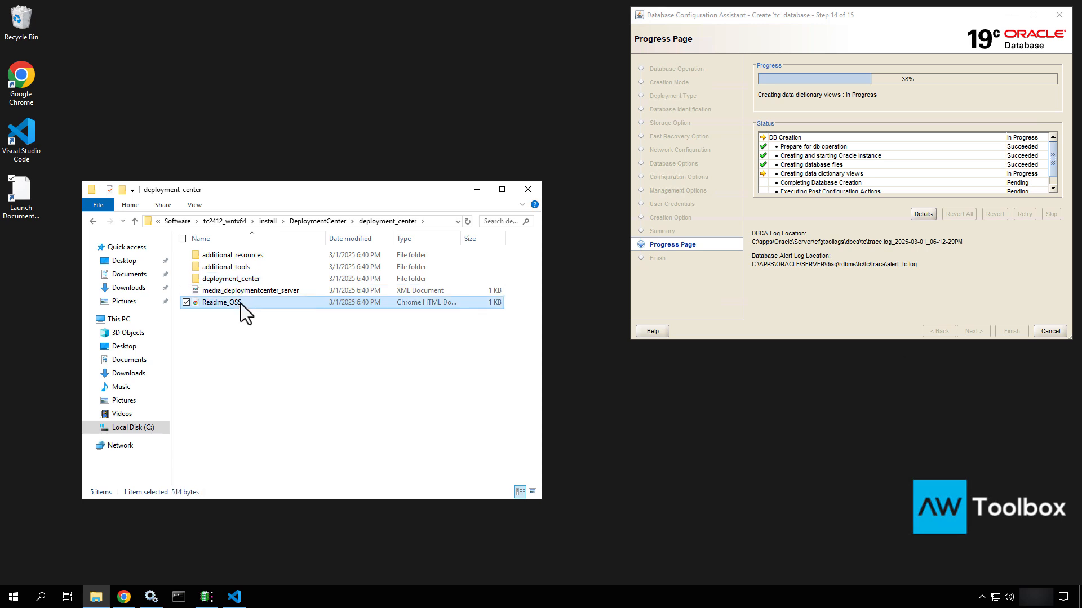
pyautogui.doubleClick(241, 303)
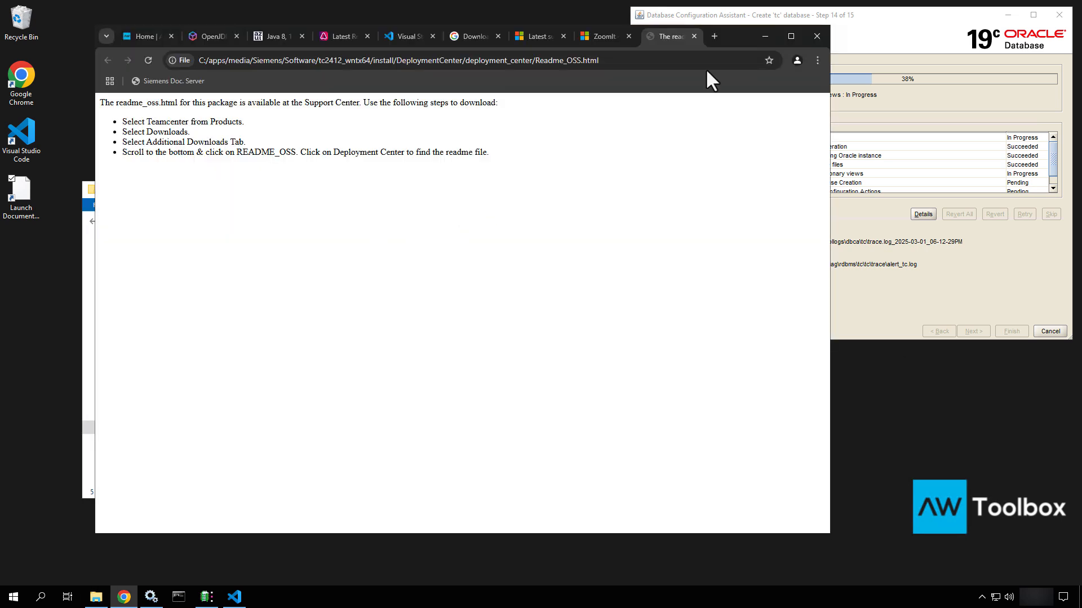
pyautogui.click(693, 36)
pyautogui.click(769, 35)
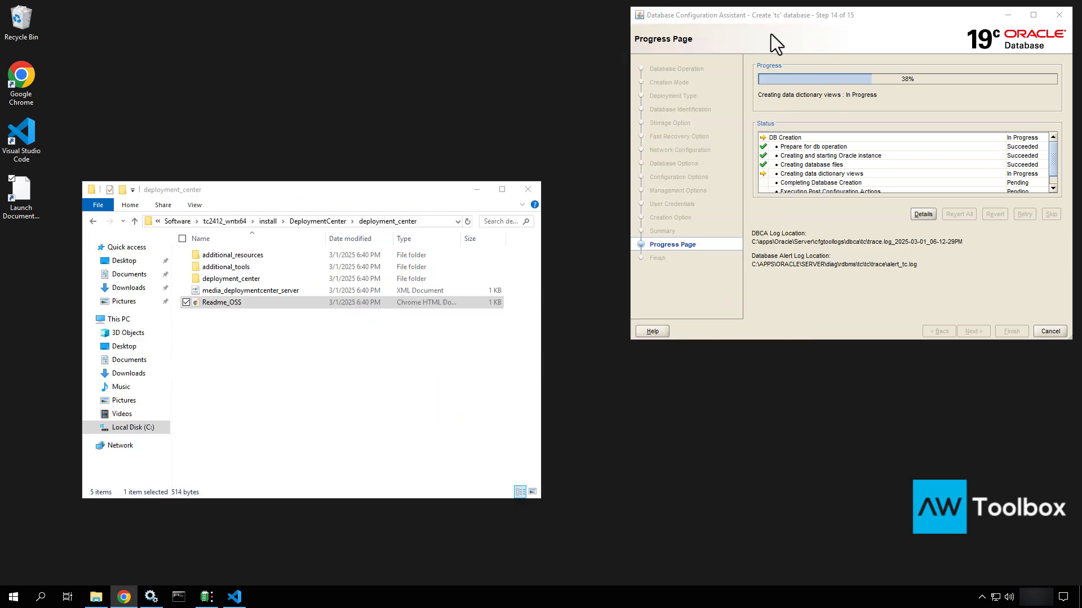
# Locate the deployment_center batch file in the inner folder, then go back to install\DeploymentCenter
pyautogui.doubleClick(259, 281)
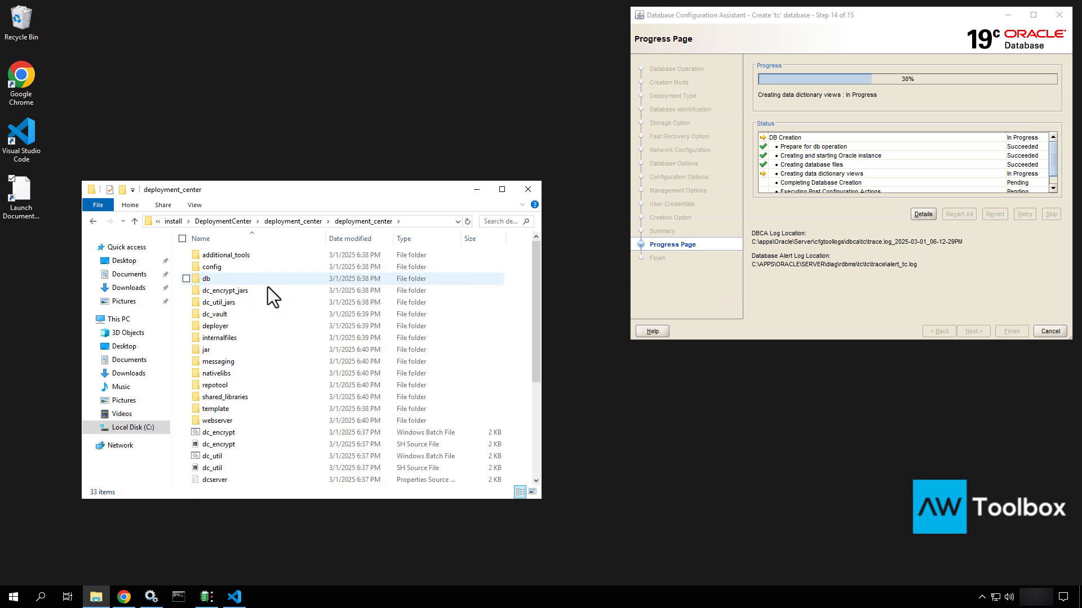
pyautogui.scroll(-5, 252, 454)
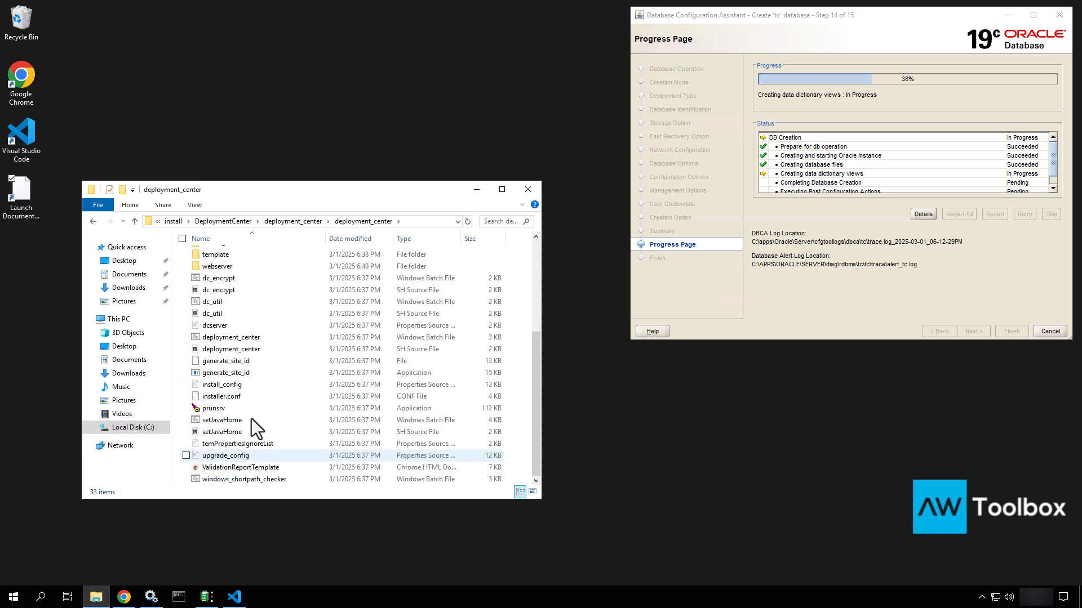
pyautogui.click(248, 340)
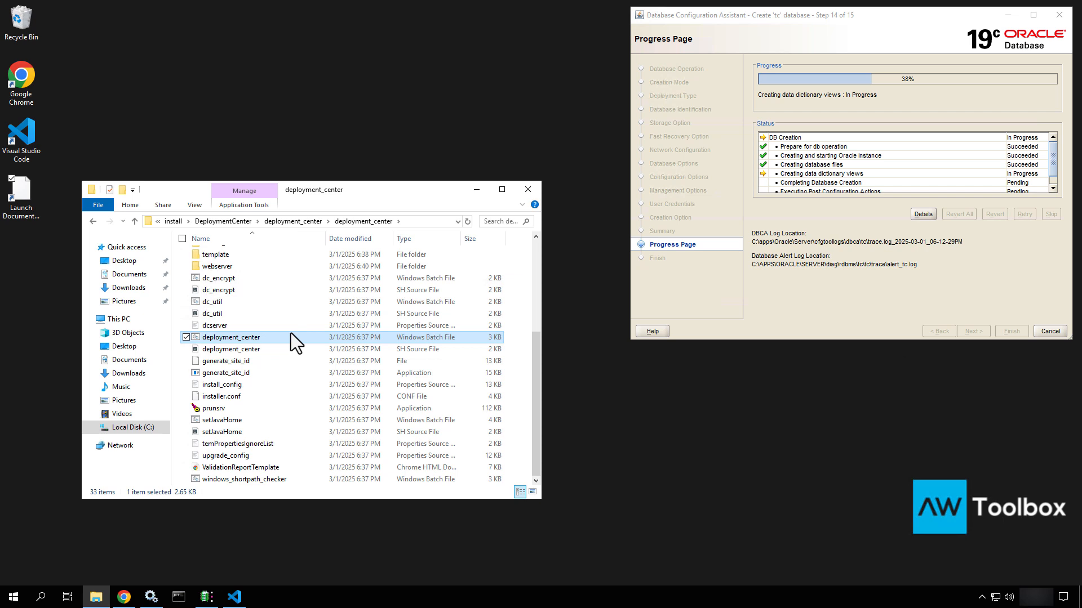
pyautogui.click(228, 221)
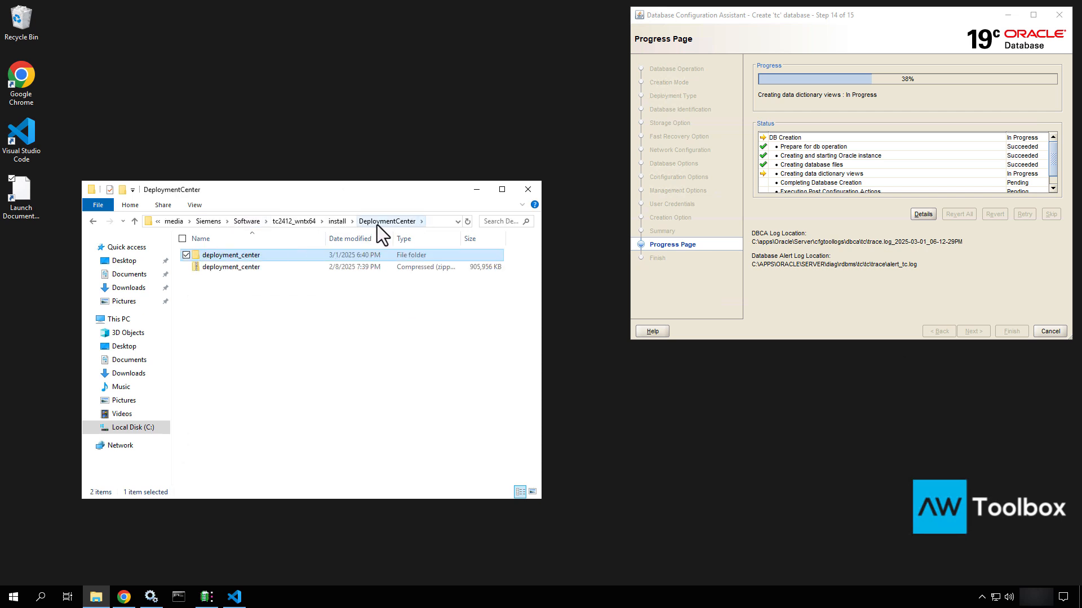
# Move the extracted deployment_center folder into C:\apps\Siemens with cut and paste
pyautogui.rightClick(246, 255)
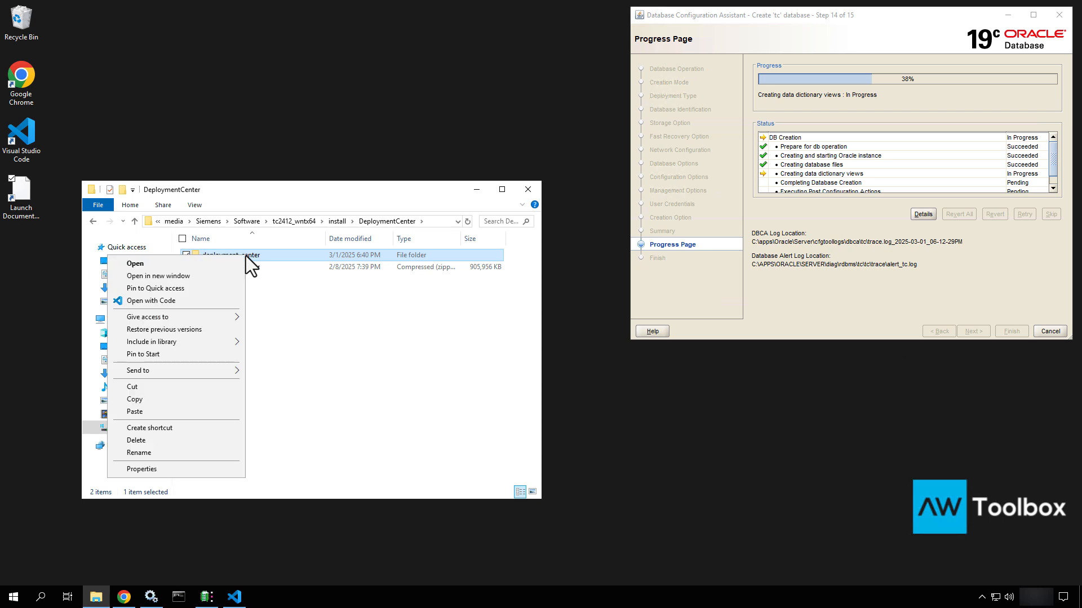
pyautogui.click(160, 387)
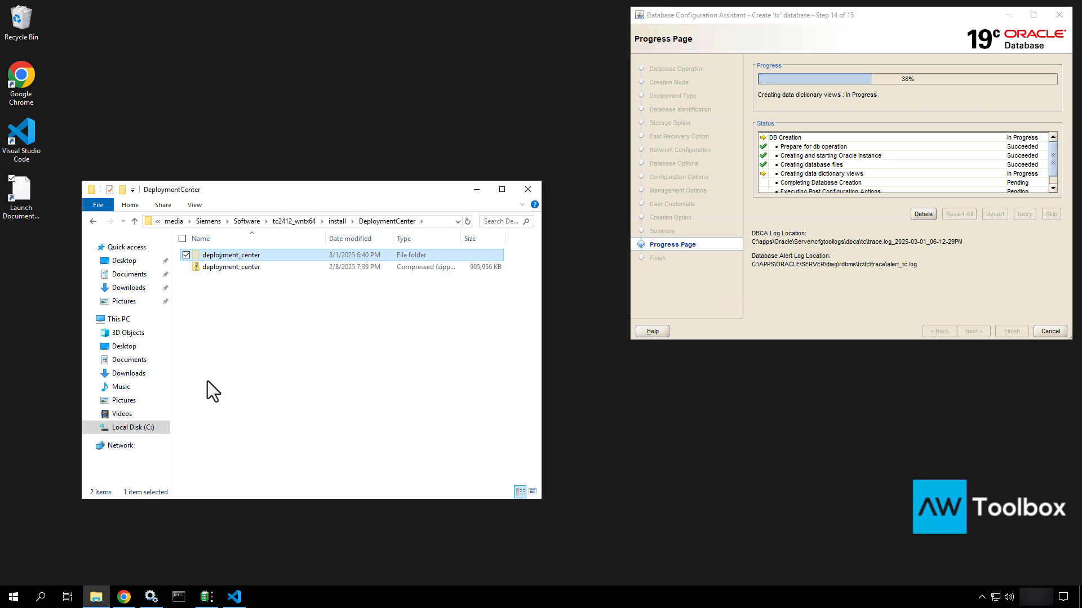
pyautogui.click(150, 431)
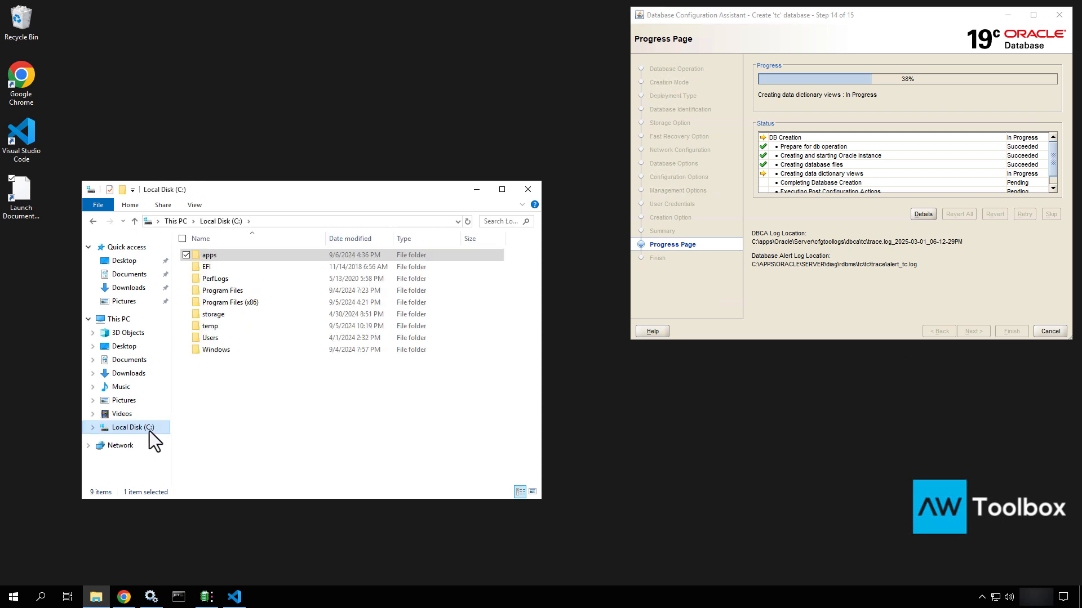
pyautogui.doubleClick(237, 253)
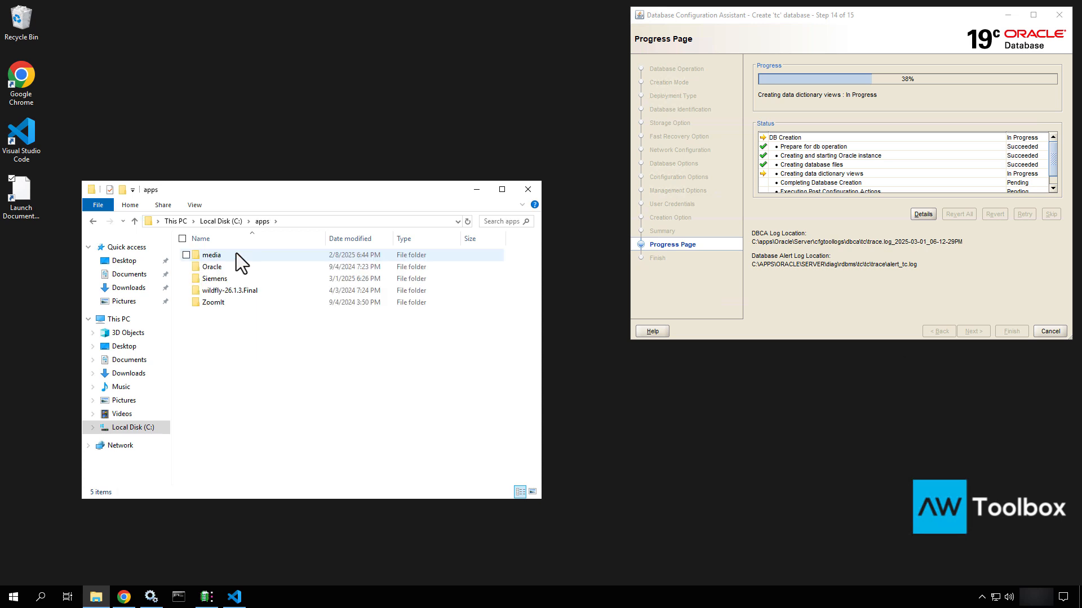
pyautogui.click(216, 283)
pyautogui.doubleClick(215, 283)
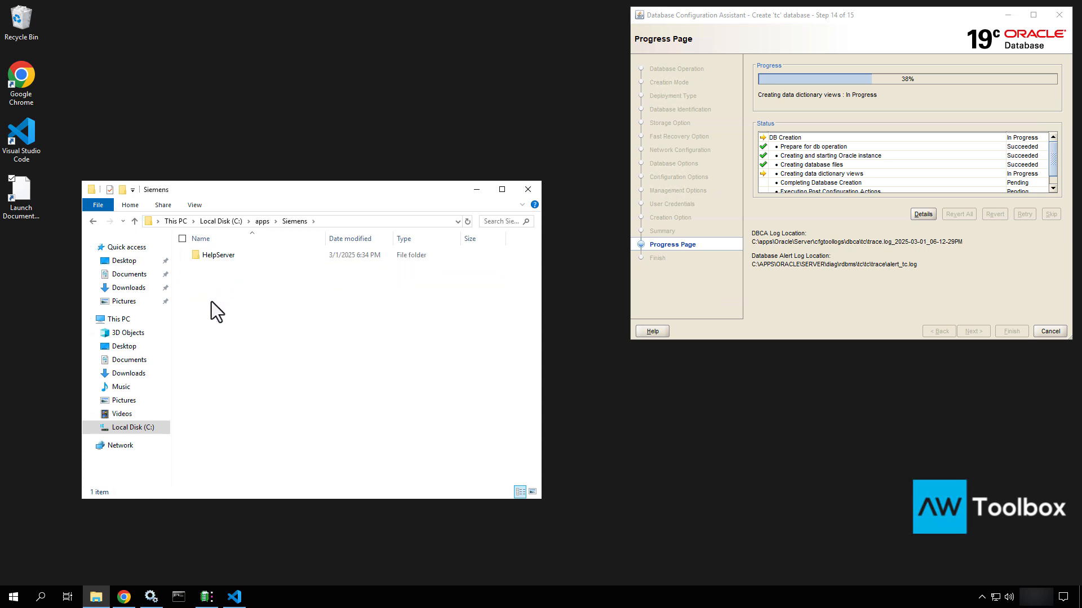
pyautogui.rightClick(211, 302)
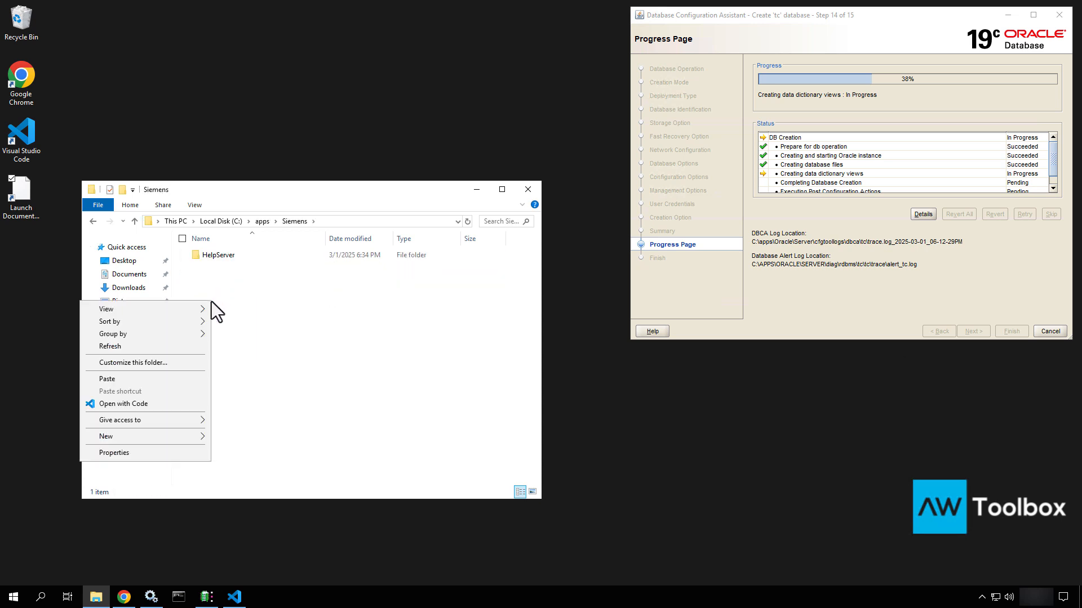
pyautogui.click(151, 380)
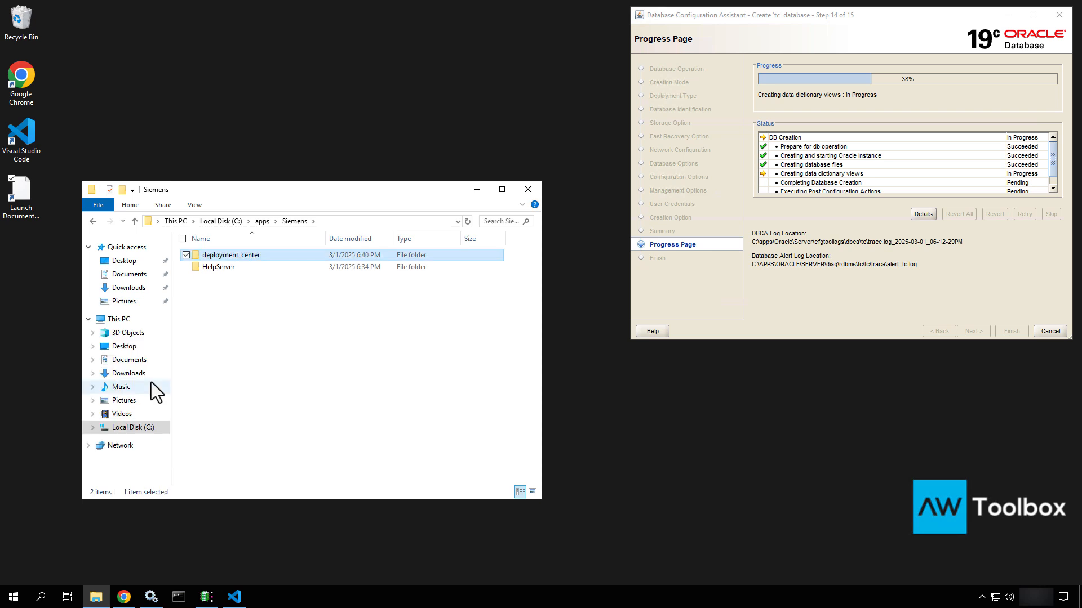
# Rename the pasted deployment_center folder to 'DeploymentCenter'
pyautogui.doubleClick(259, 256)
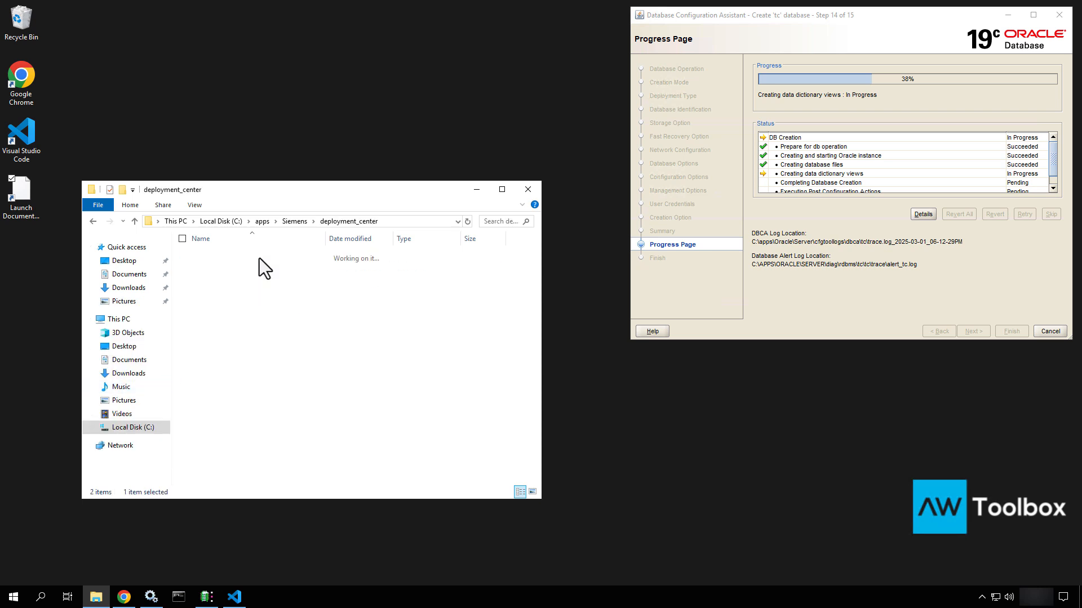
pyautogui.click(300, 222)
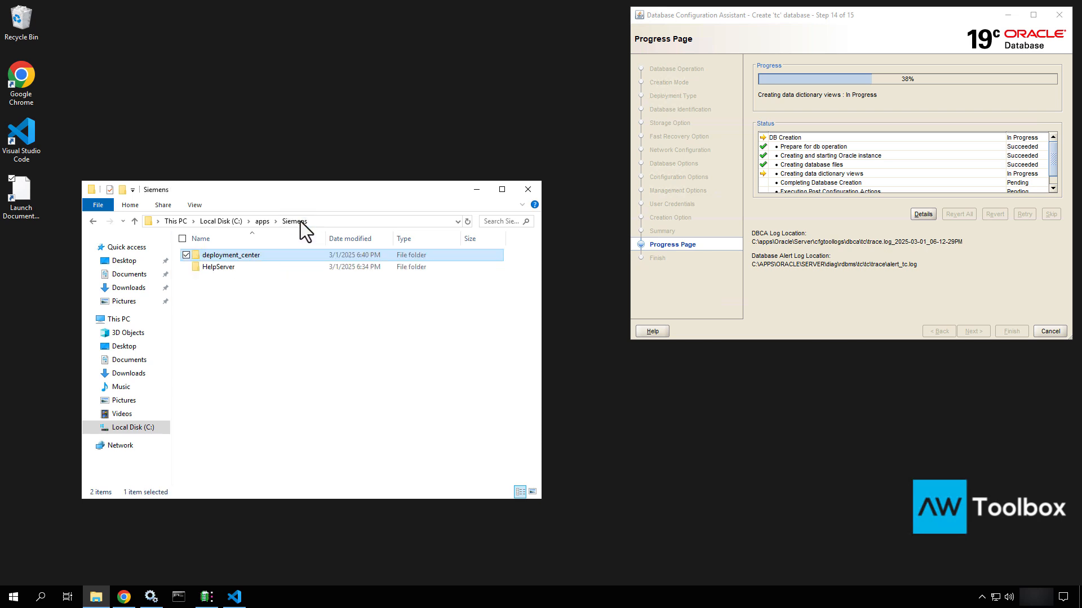
pyautogui.click(248, 255)
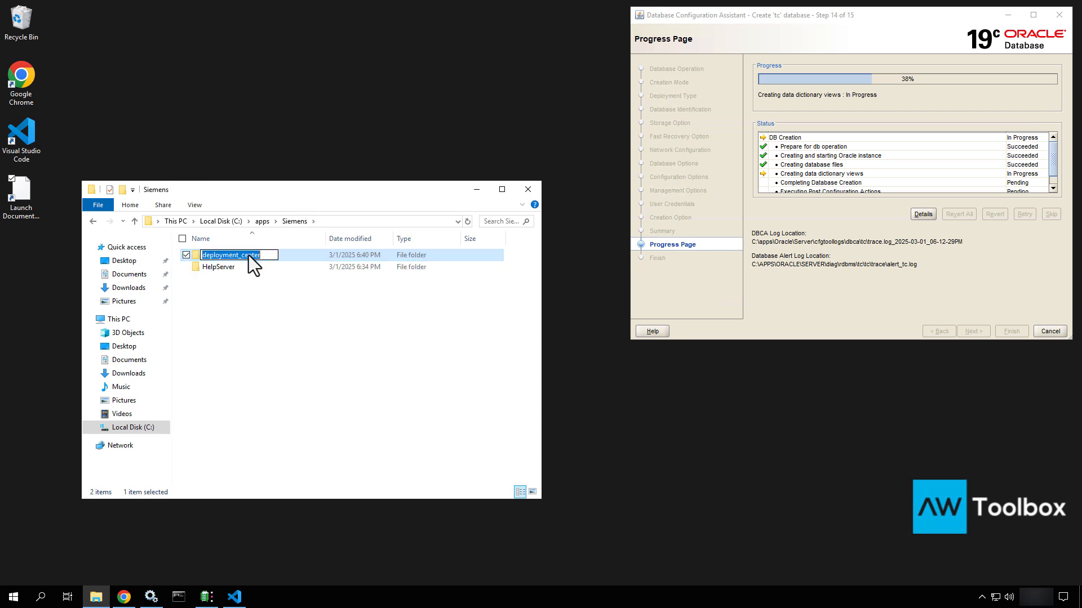
pyautogui.write('Depl')
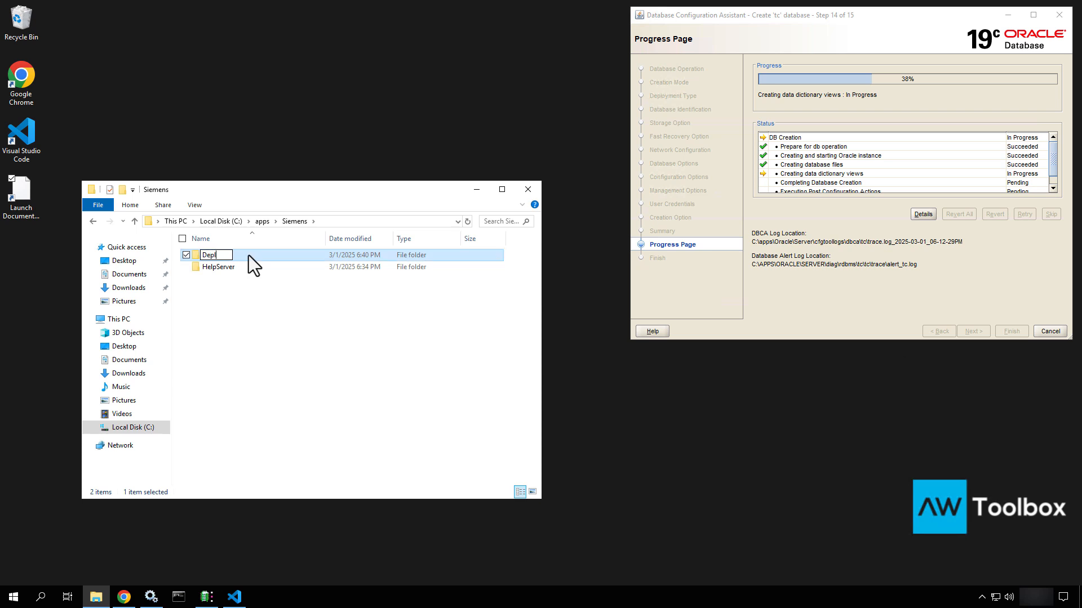
pyautogui.write('oymentCenter')
pyautogui.press('Return')
# Open DeploymentCenter\deployment_center and select the install_config file
pyautogui.doubleClick(249, 255)
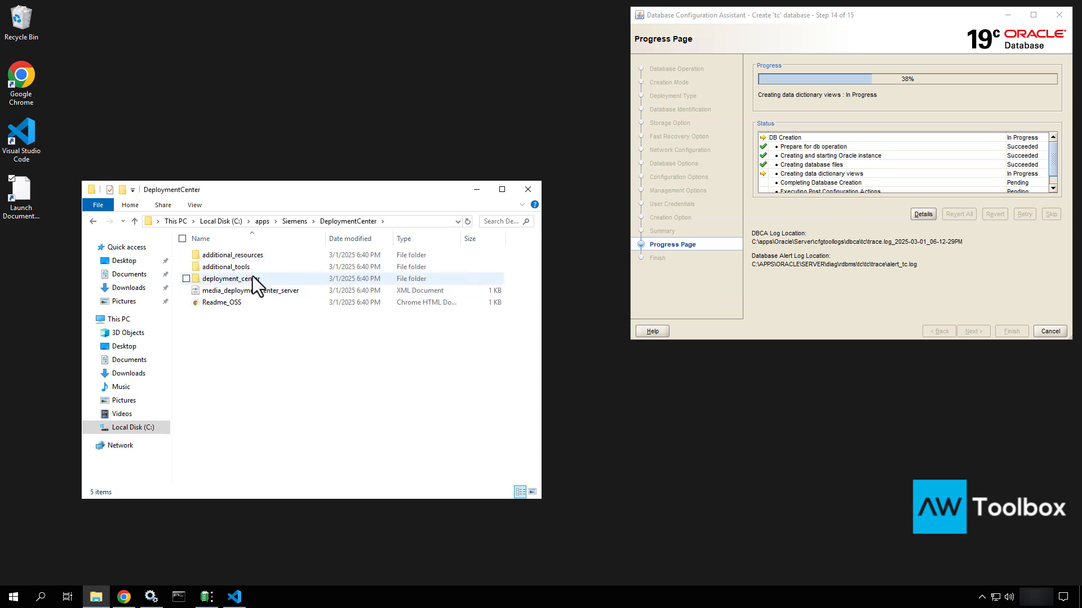
pyautogui.doubleClick(253, 279)
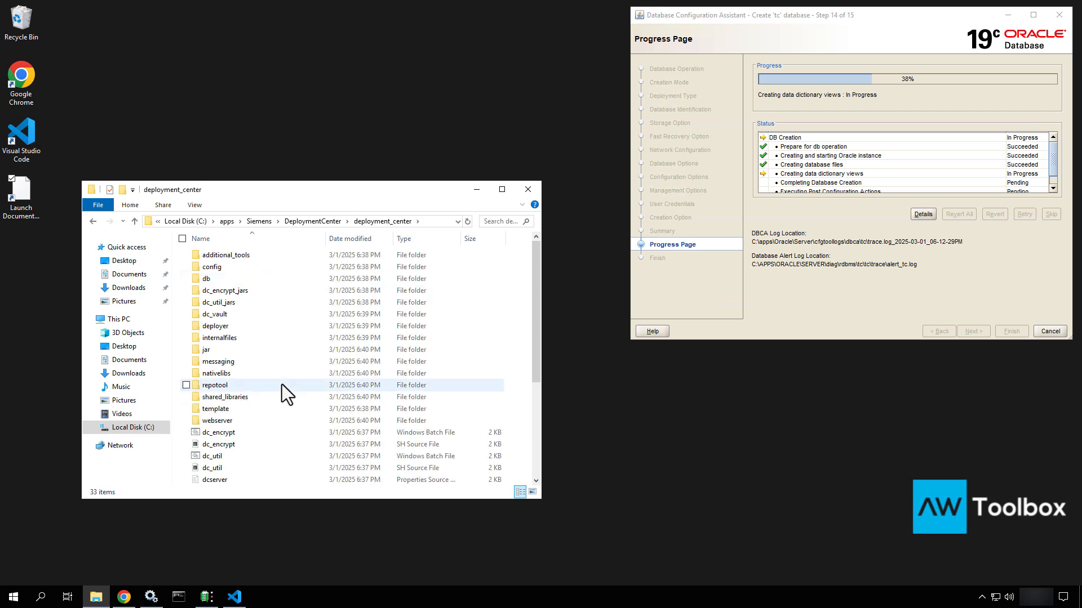
pyautogui.scroll(-2, 282, 384)
pyautogui.scroll(-3, 281, 384)
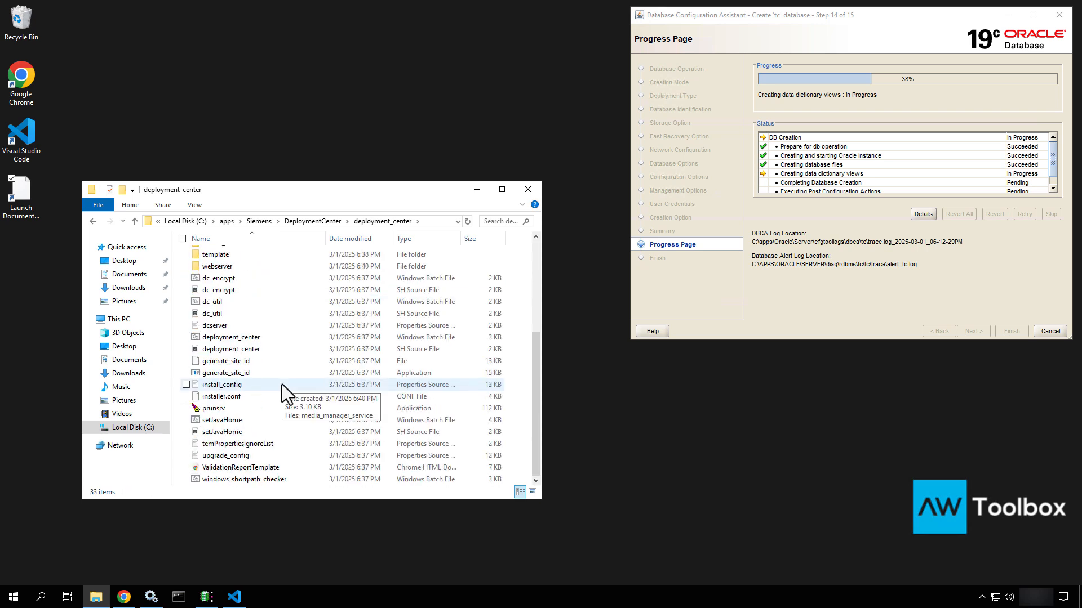
pyautogui.click(249, 388)
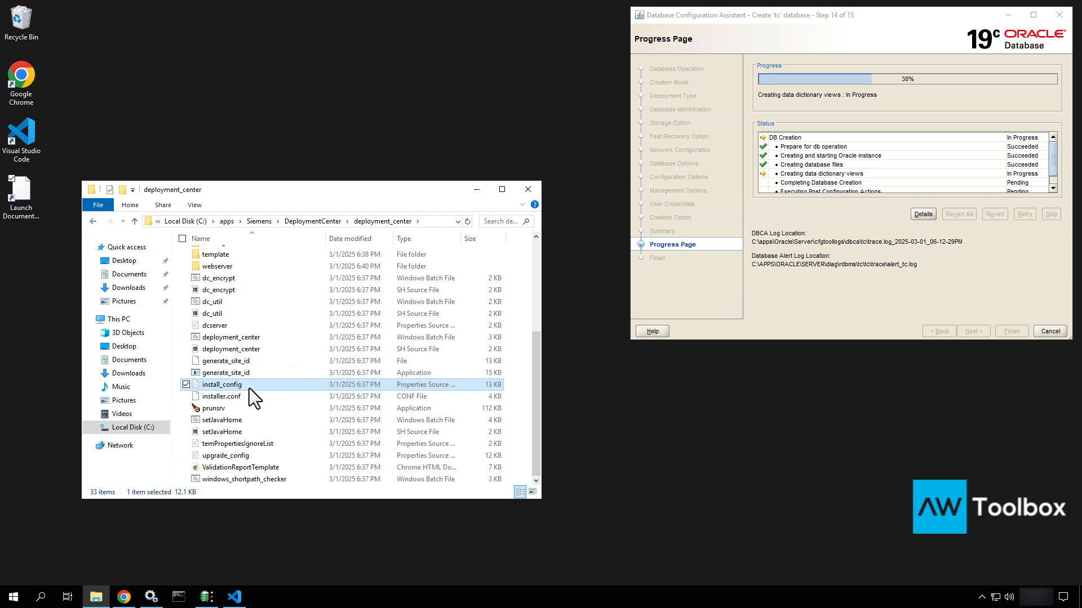
pyautogui.rightClick(249, 388)
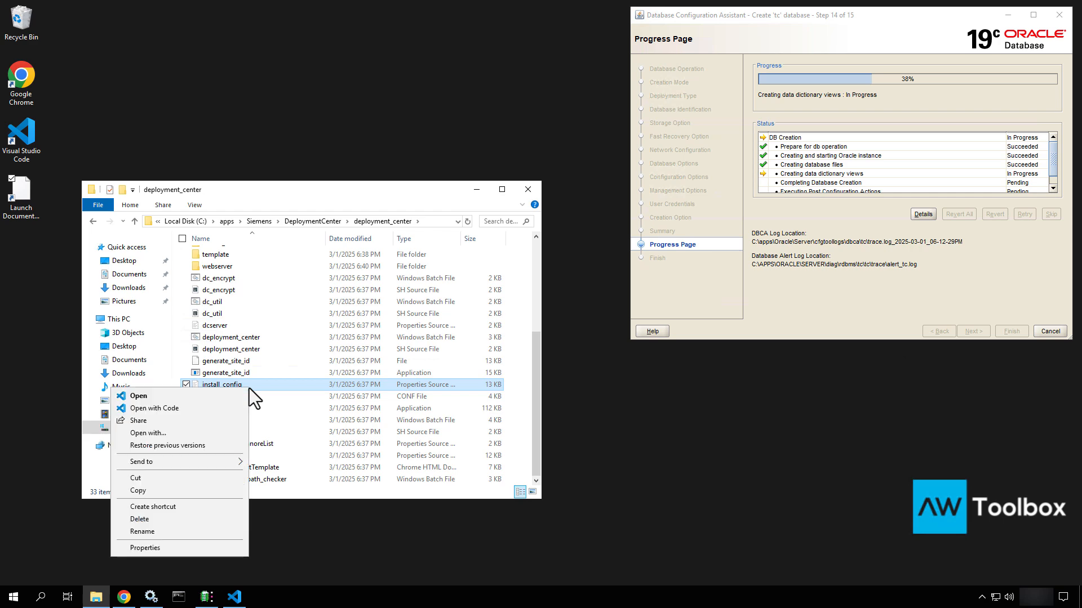
# Open install_config.properties in VS Code and select the serverDir setting on line 28
pyautogui.click(203, 407)
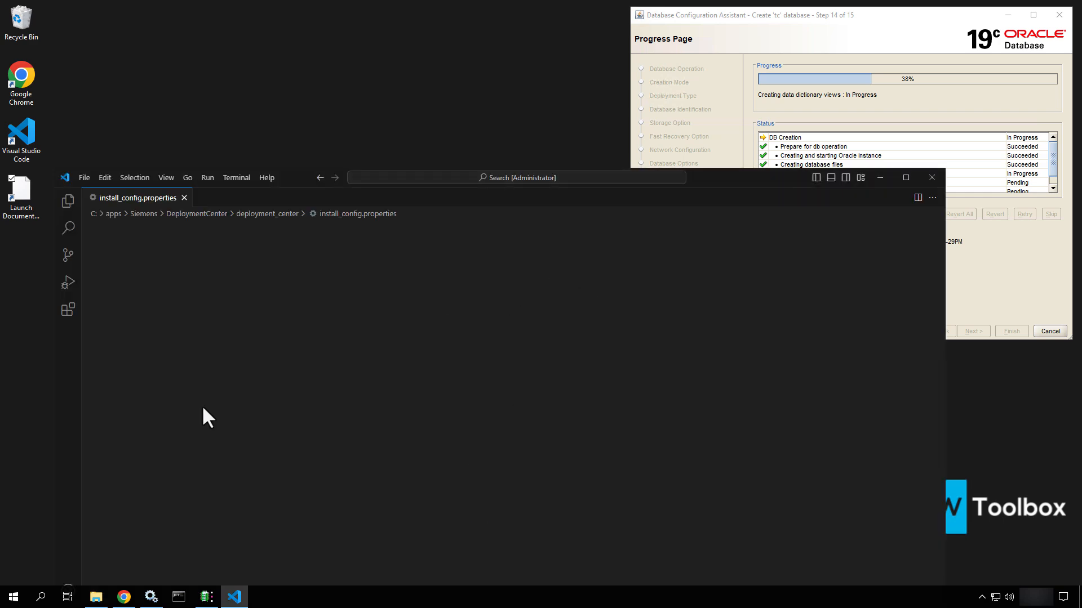
pyautogui.moveTo(752, 180); pyautogui.dragTo(742, 59)
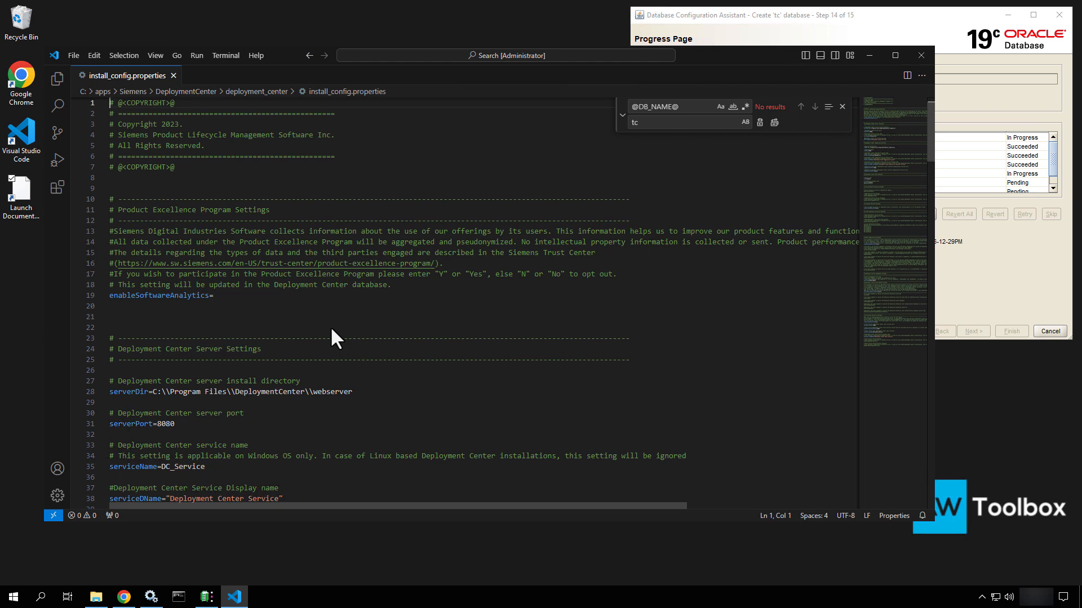
pyautogui.click(218, 299)
pyautogui.scroll(-2, 217, 298)
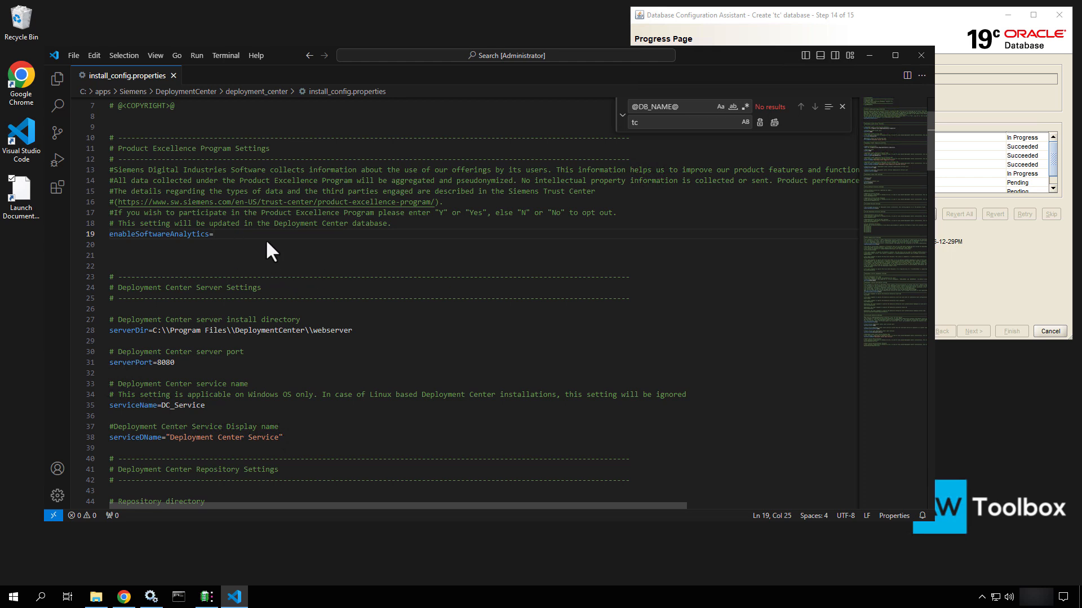
pyautogui.scroll(-2, 267, 243)
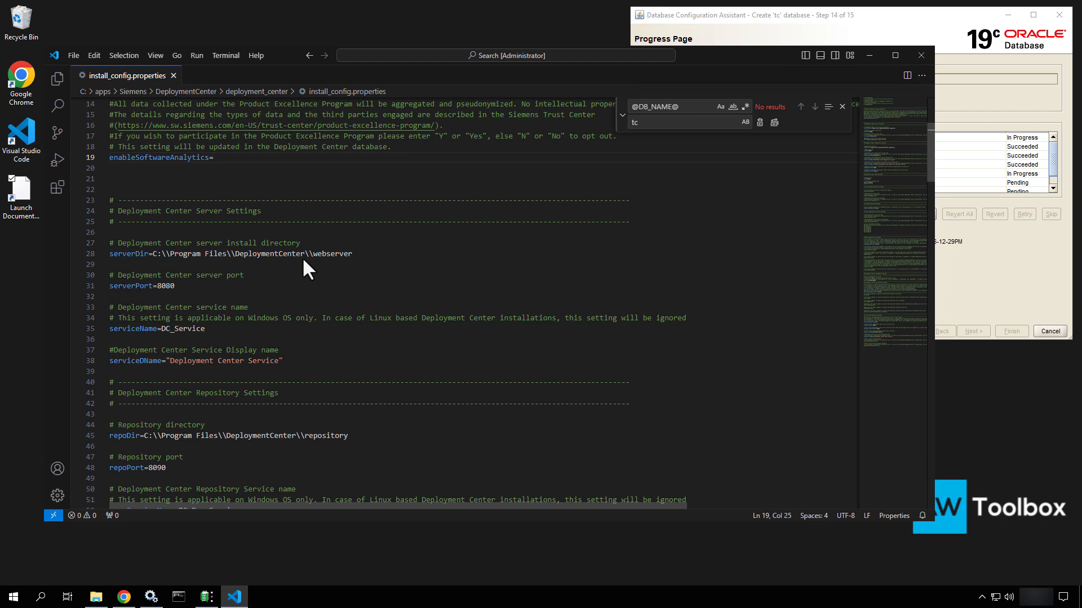
pyautogui.moveTo(359, 252); pyautogui.dragTo(237, 262)
pyautogui.moveTo(133, 264); pyautogui.dragTo(103, 256)
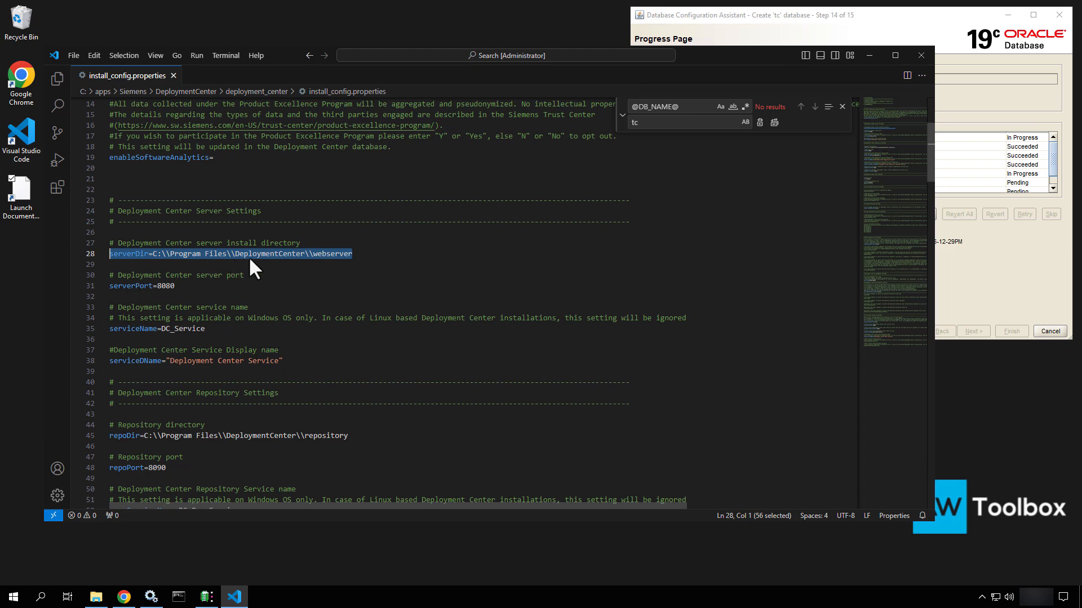
# Take the C:\apps\Siemens\DeploymentCenter path from File Explorer's address bar
pyautogui.click(95, 598)
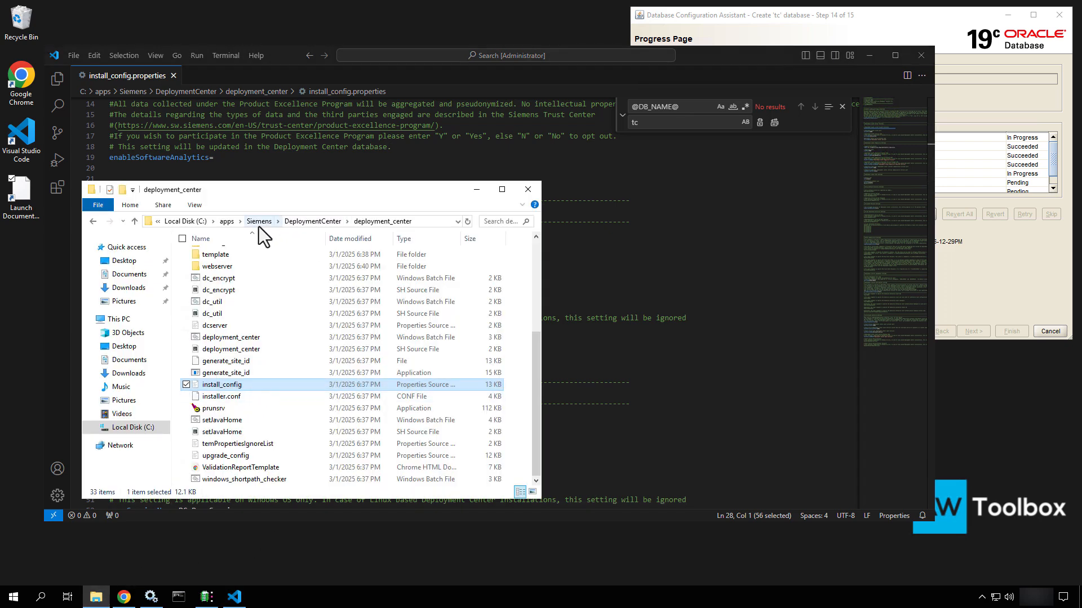
pyautogui.click(330, 225)
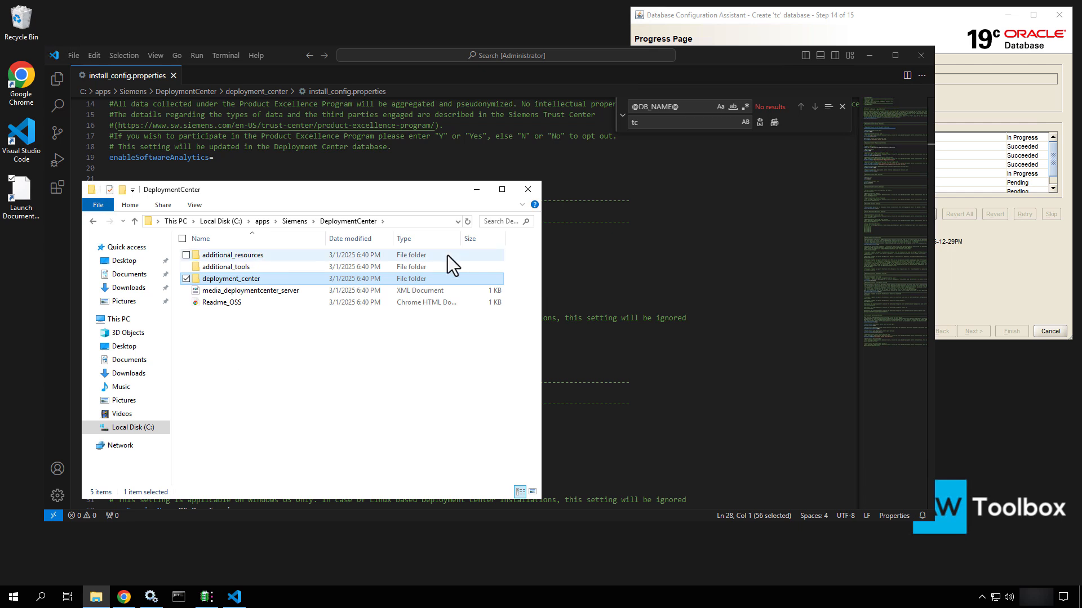
pyautogui.click(404, 222)
pyautogui.hotkey('ctrl', 'c')
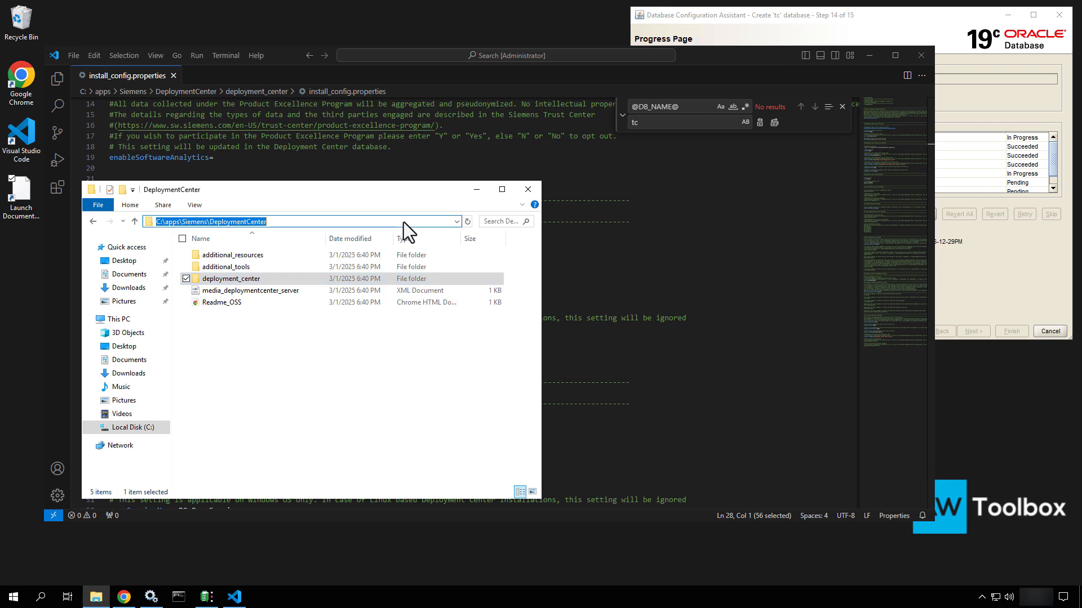
pyautogui.click(477, 190)
# Replace serverDir's path with C:\\apps\\Siemens\\DeploymentCenter, doubling every backslash
pyautogui.click(365, 255)
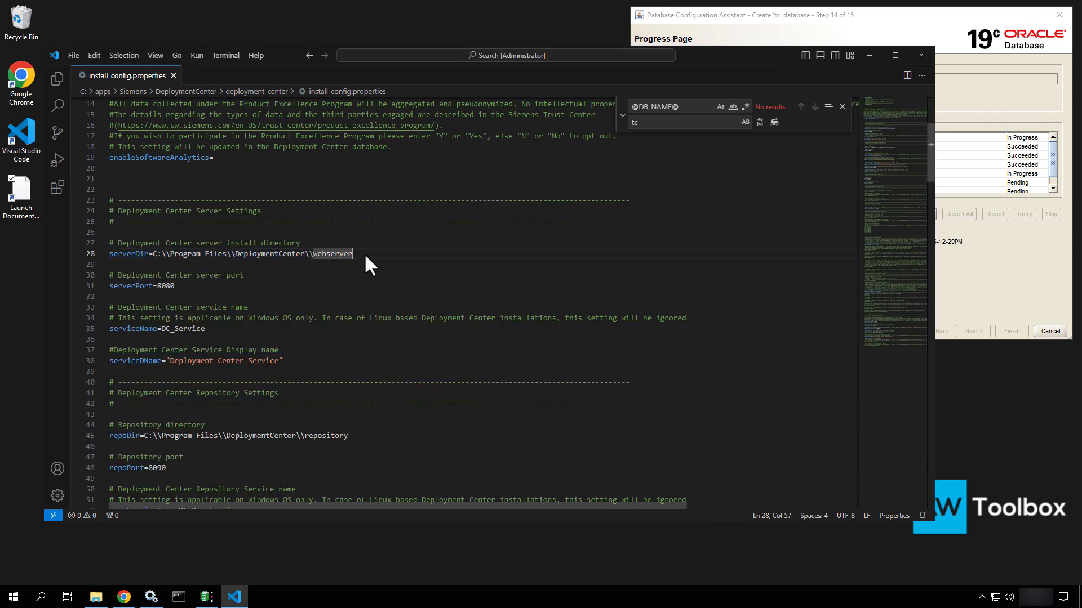
pyautogui.moveTo(303, 253); pyautogui.dragTo(150, 255)
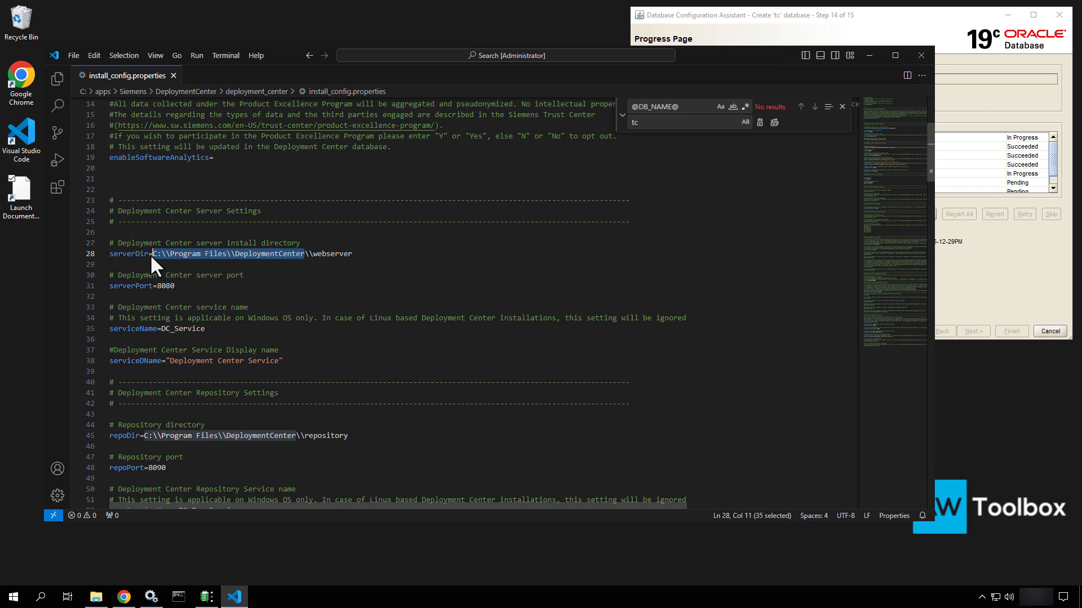
pyautogui.hotkey('ctrl', 'v')
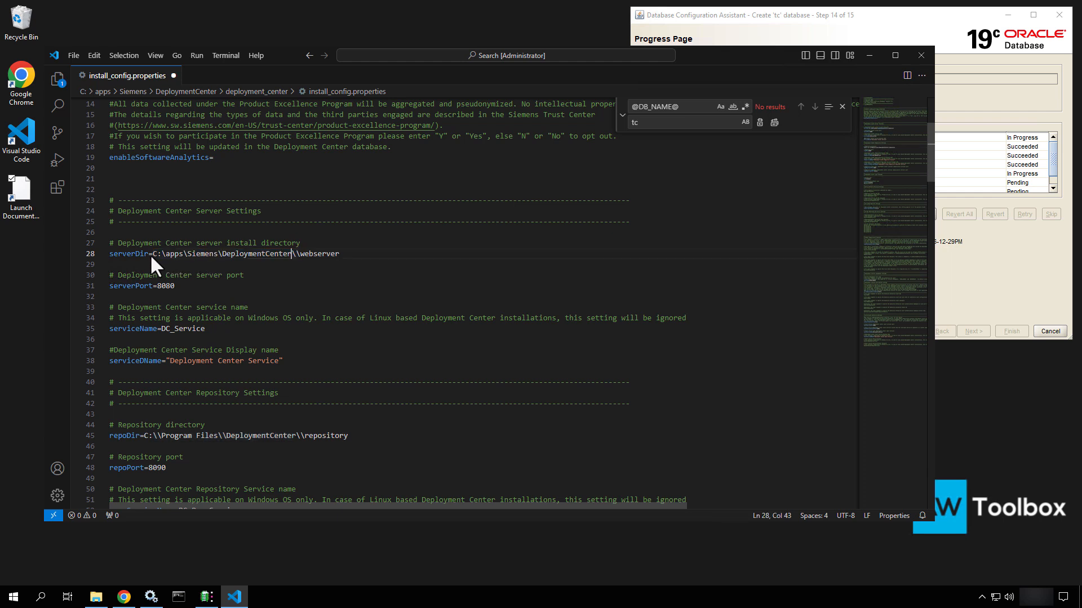
pyautogui.click(222, 254)
pyautogui.write('\\')
pyautogui.click(186, 253)
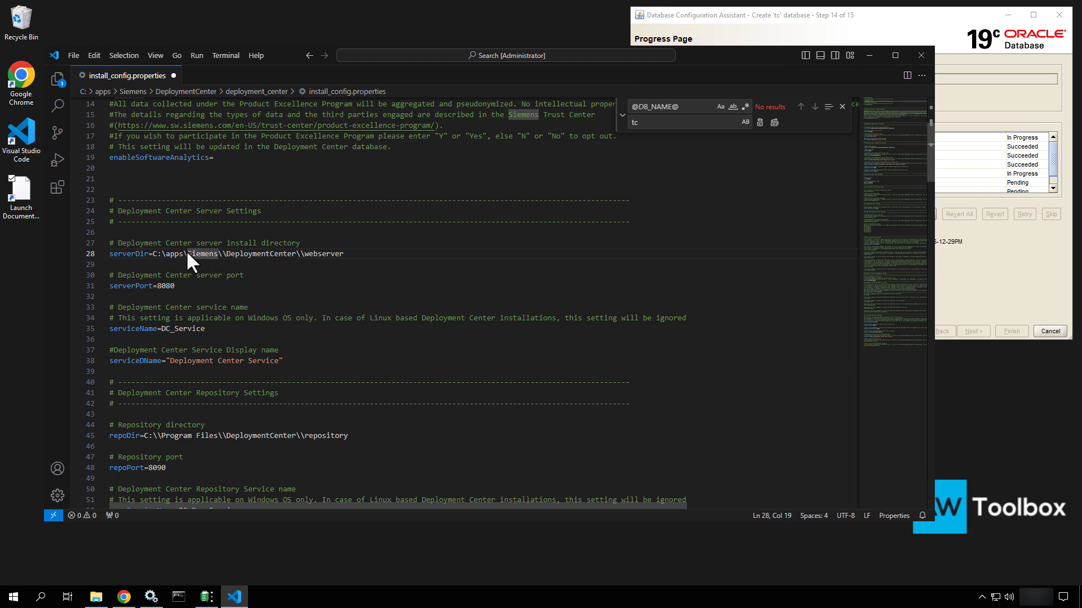
pyautogui.write('\\')
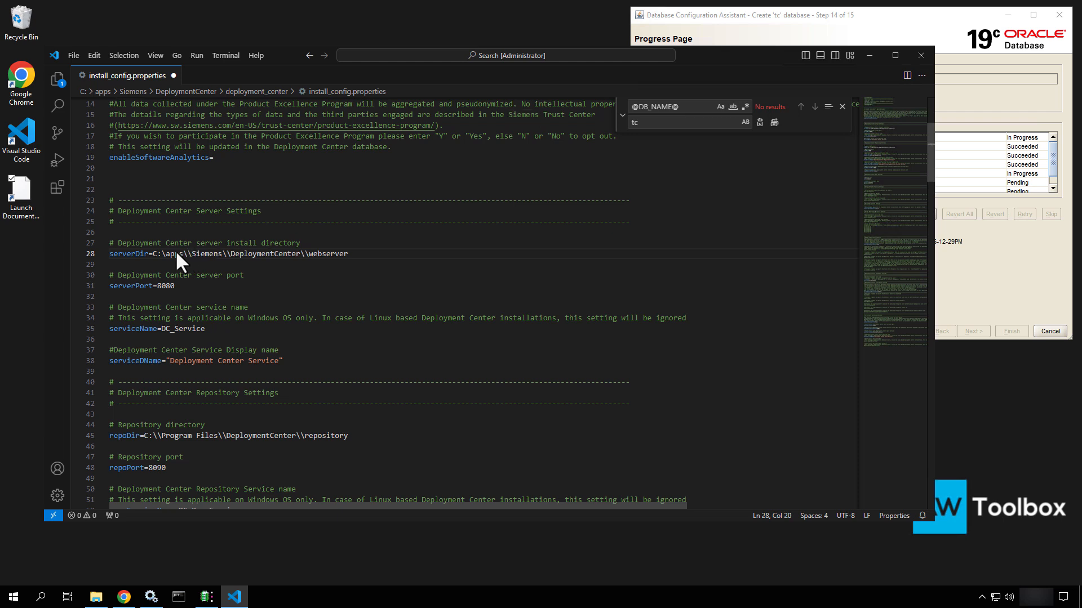
pyautogui.click(165, 252)
pyautogui.write('\\')
pyautogui.moveTo(302, 253); pyautogui.dragTo(170, 253)
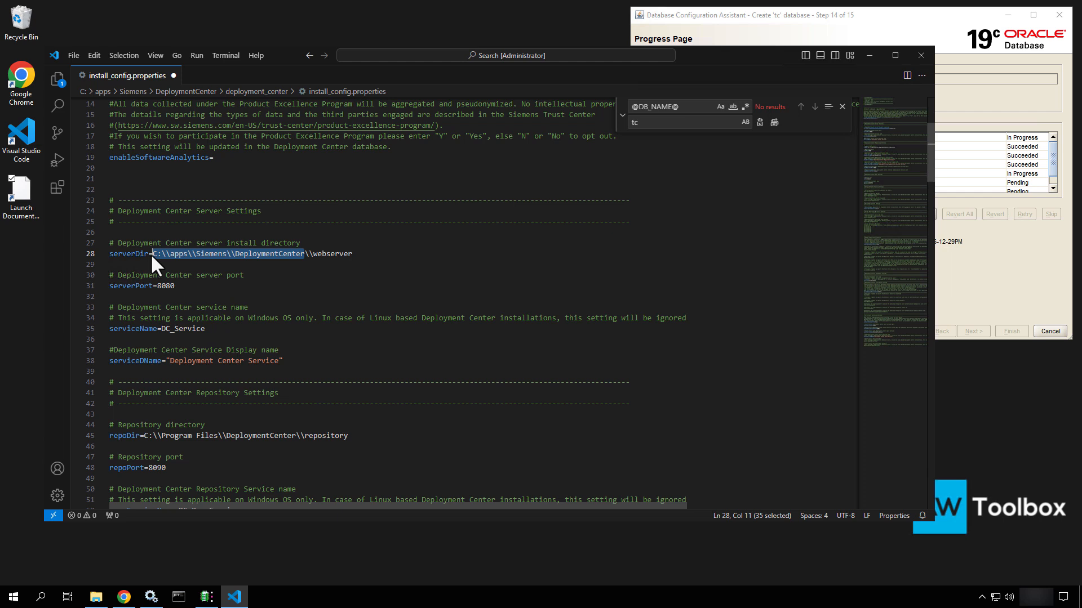
# Paste the escaped C:\\apps\\Siemens\\DeploymentCenter path over repoDir's Program Files path on line 45
pyautogui.scroll(-3, 249, 360)
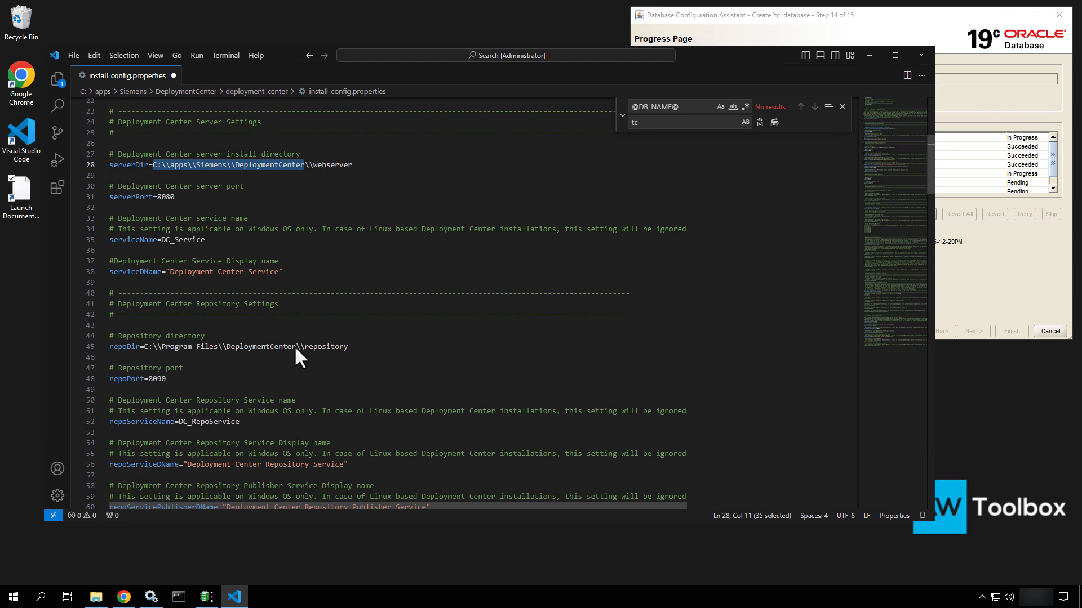
pyautogui.moveTo(294, 346); pyautogui.dragTo(144, 346)
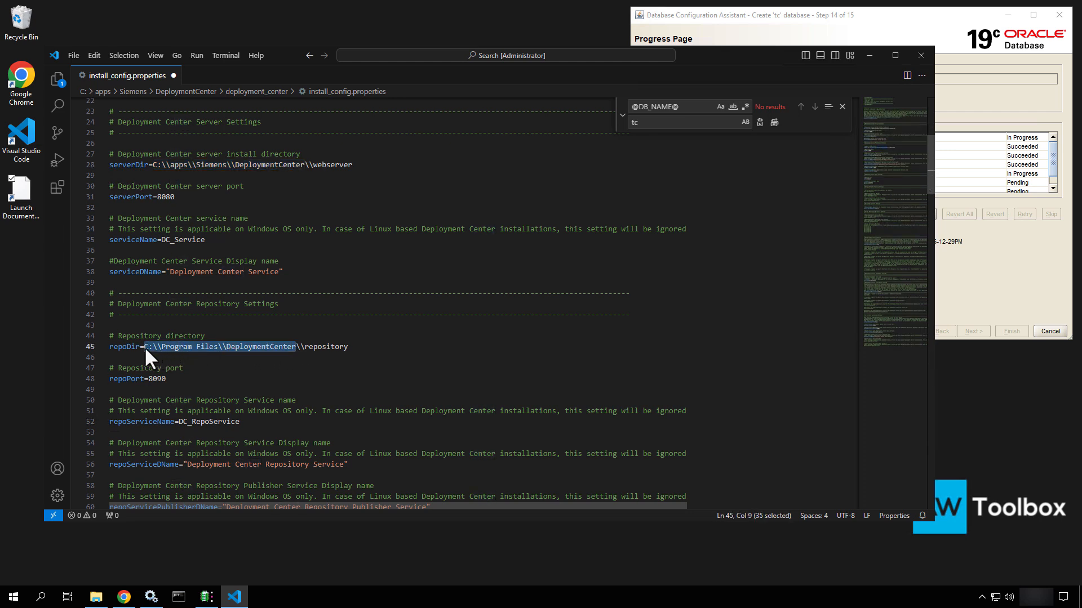
pyautogui.write('C:\\\\apps\\\\Siemens\\\\DeploymentCenter')
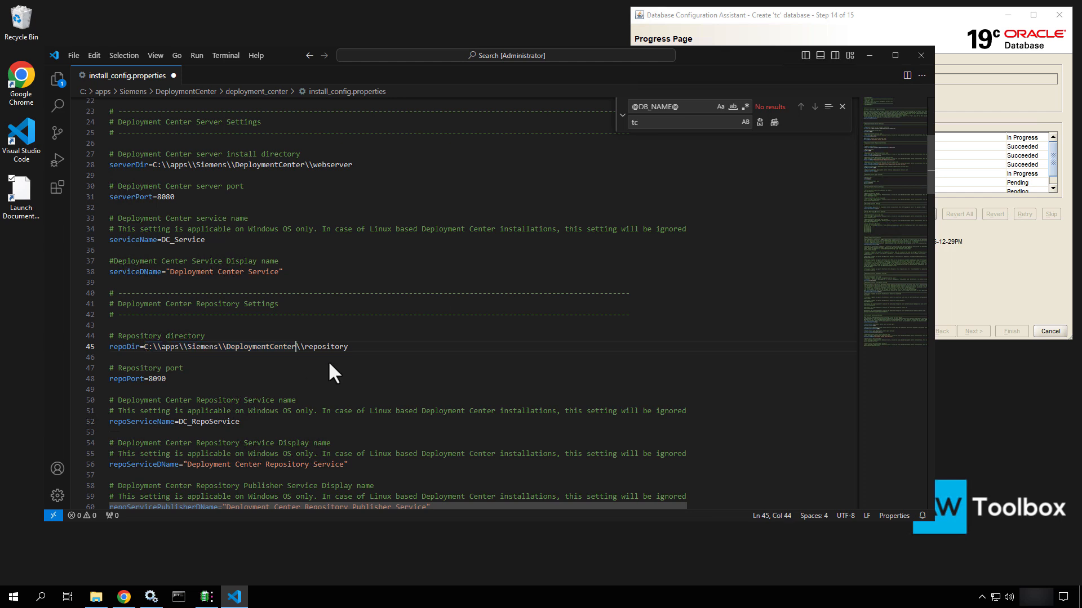
pyautogui.scroll(-3, 344, 369)
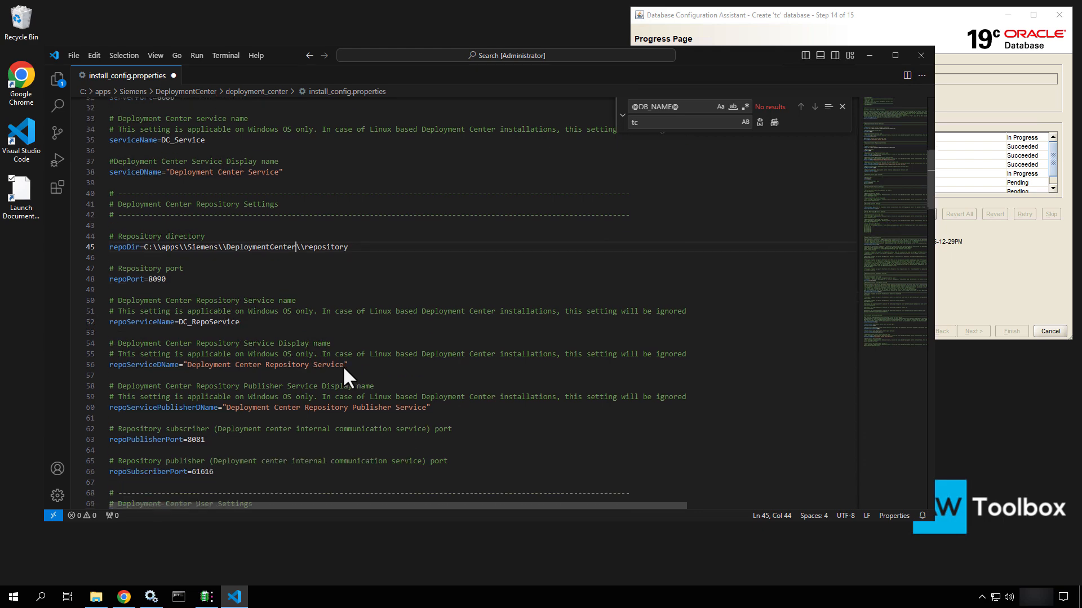
pyautogui.scroll(-9, 401, 304)
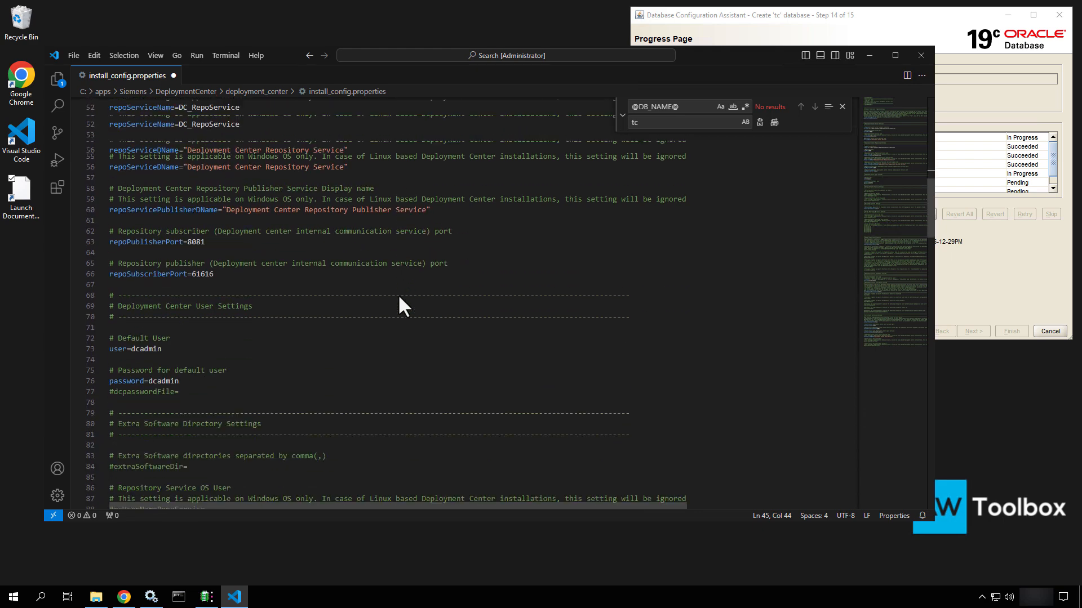
pyautogui.scroll(-20, 399, 298)
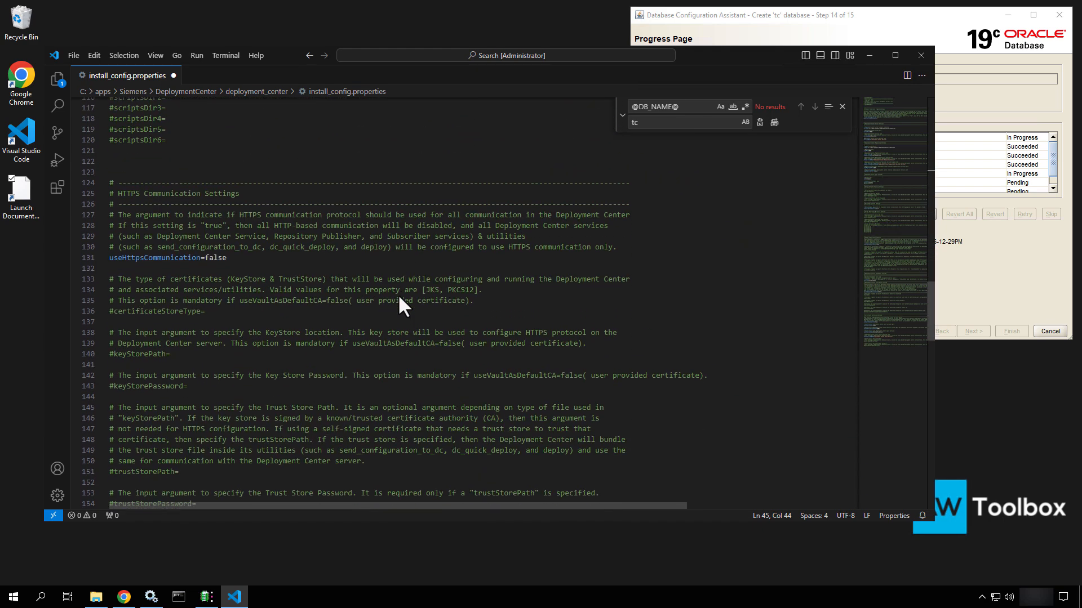
pyautogui.scroll(-20, 399, 297)
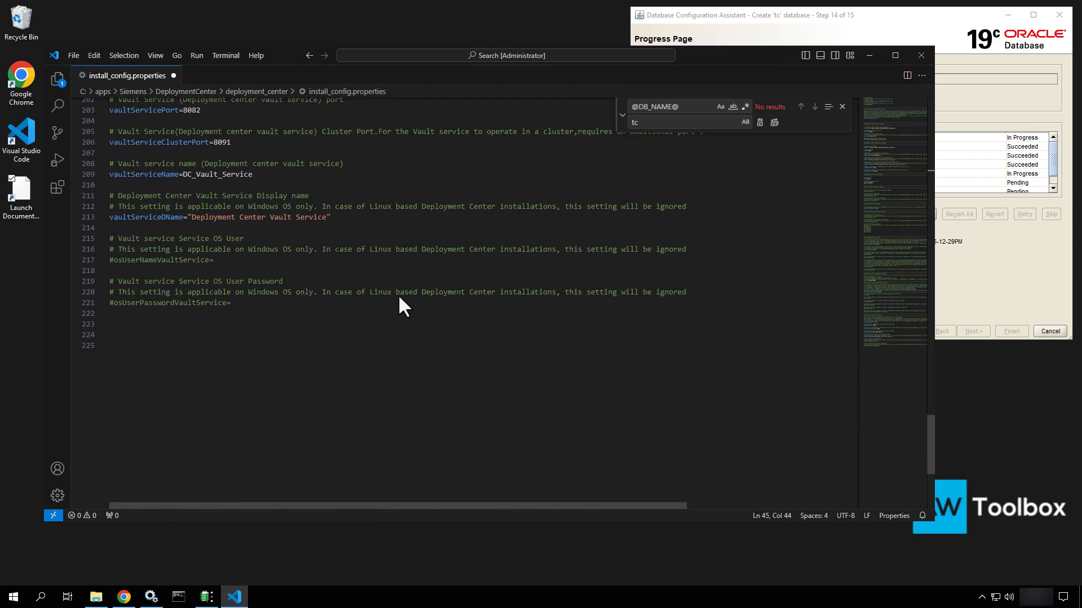
pyautogui.scroll(20, 398, 298)
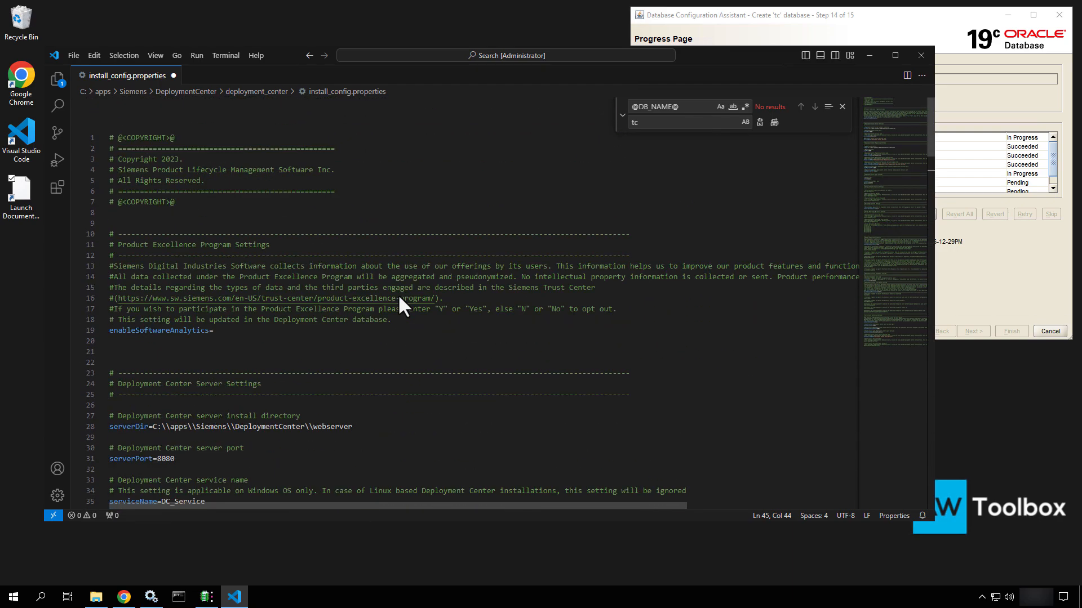
pyautogui.click(282, 373)
pyautogui.scroll(-6, 282, 373)
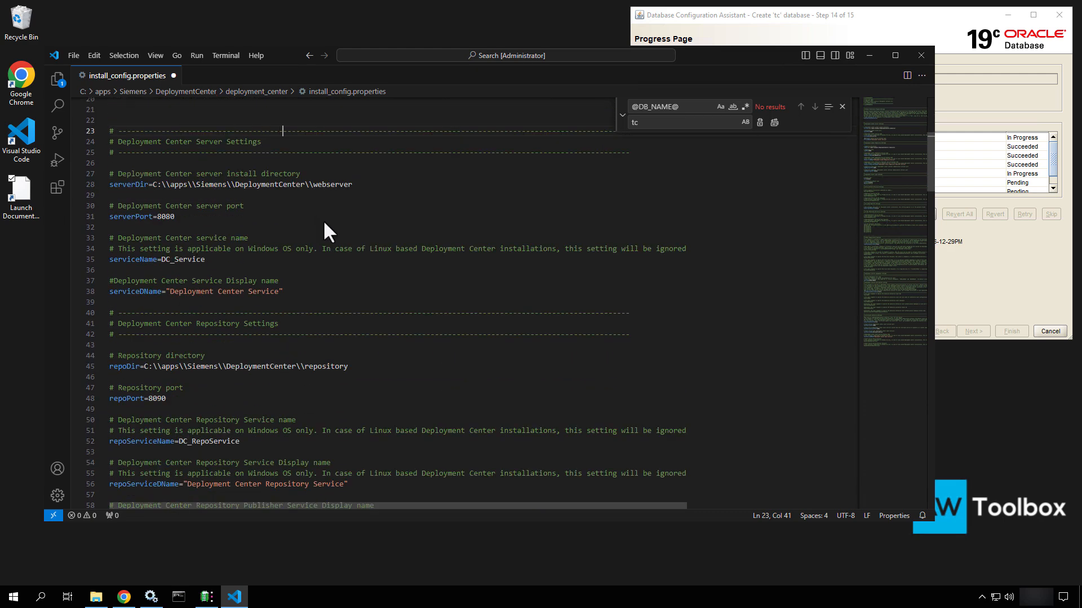
# Change serverPort from 8080 to 8085 and rename serviceName to Teamcenter_DC_Service
pyautogui.doubleClick(186, 216)
pyautogui.scroll(-1, 186, 217)
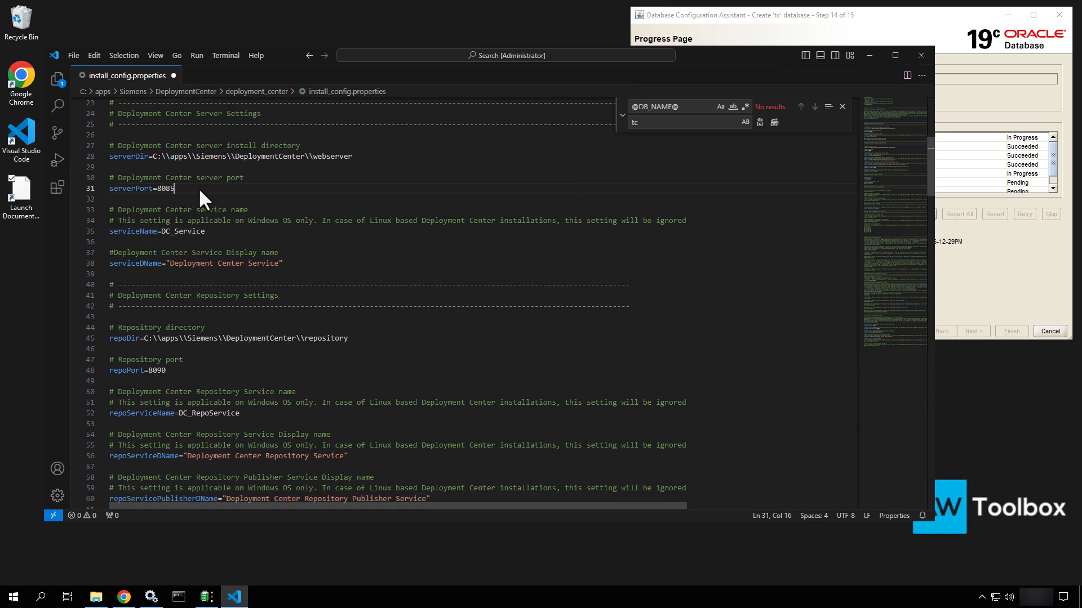
pyautogui.click(160, 230)
pyautogui.write('Teamce_')
pyautogui.press('BackSpace')
pyautogui.write('nter_')
pyautogui.moveTo(207, 230); pyautogui.dragTo(163, 233)
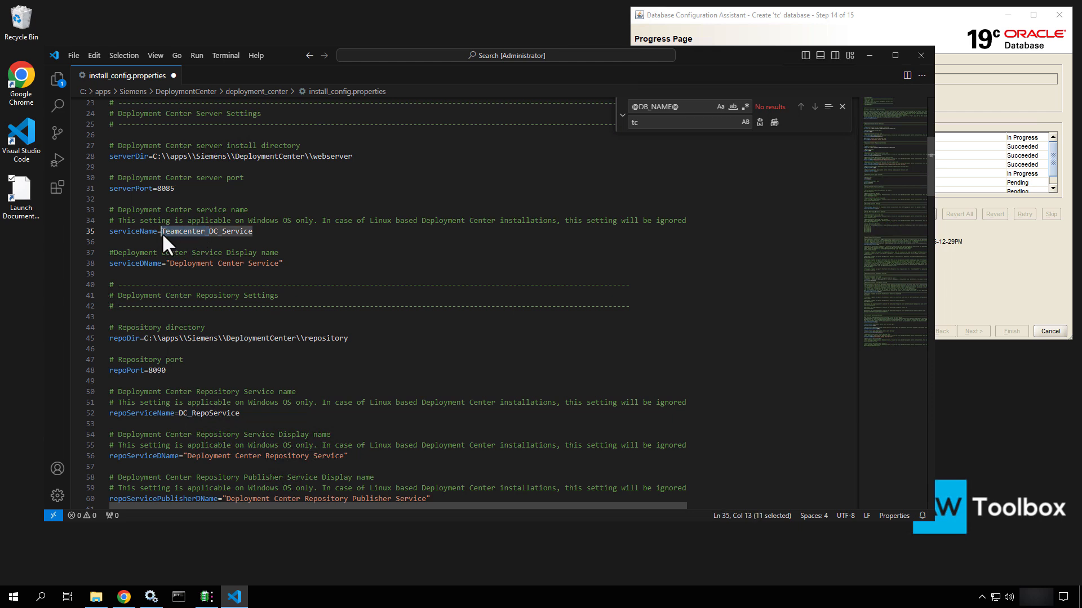
# Prefix the service display name so it reads 'Teamcenter Deployment Center Service'
pyautogui.click(168, 263)
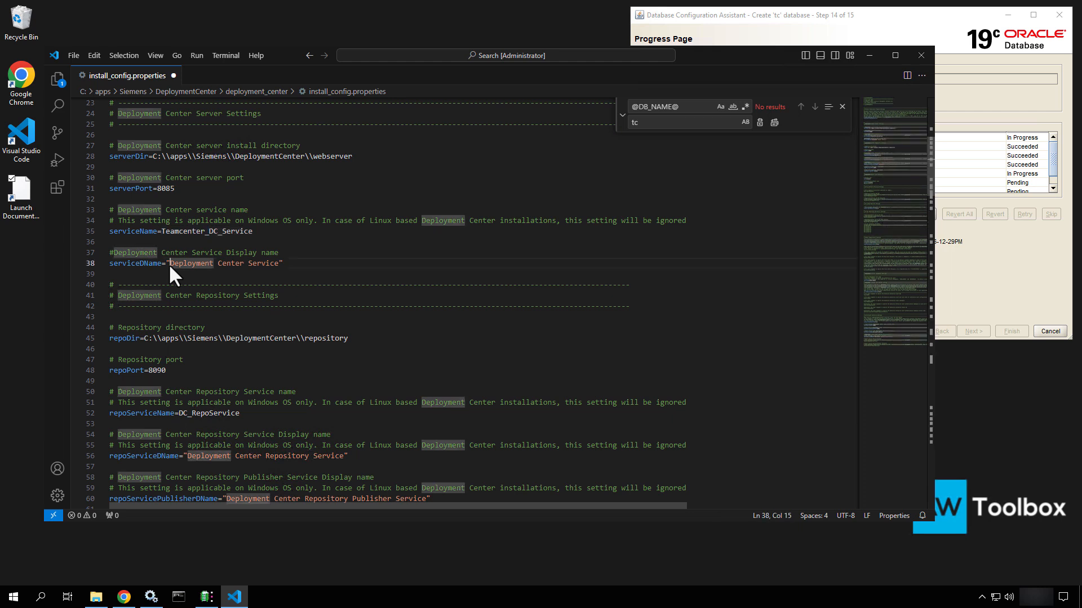
pyautogui.write('Teamcenter')
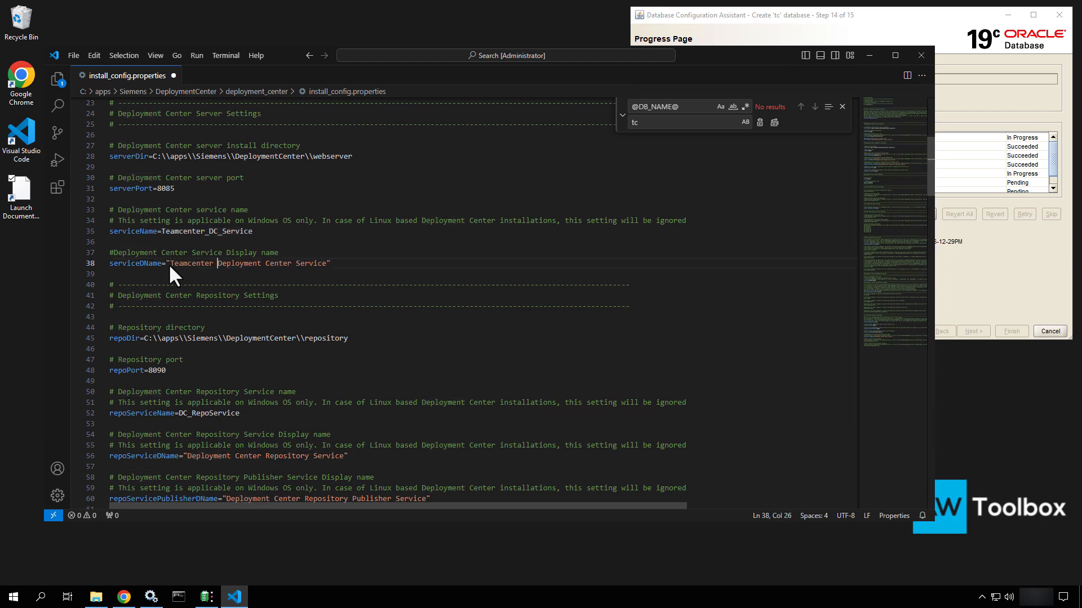
pyautogui.scroll(-4, 168, 263)
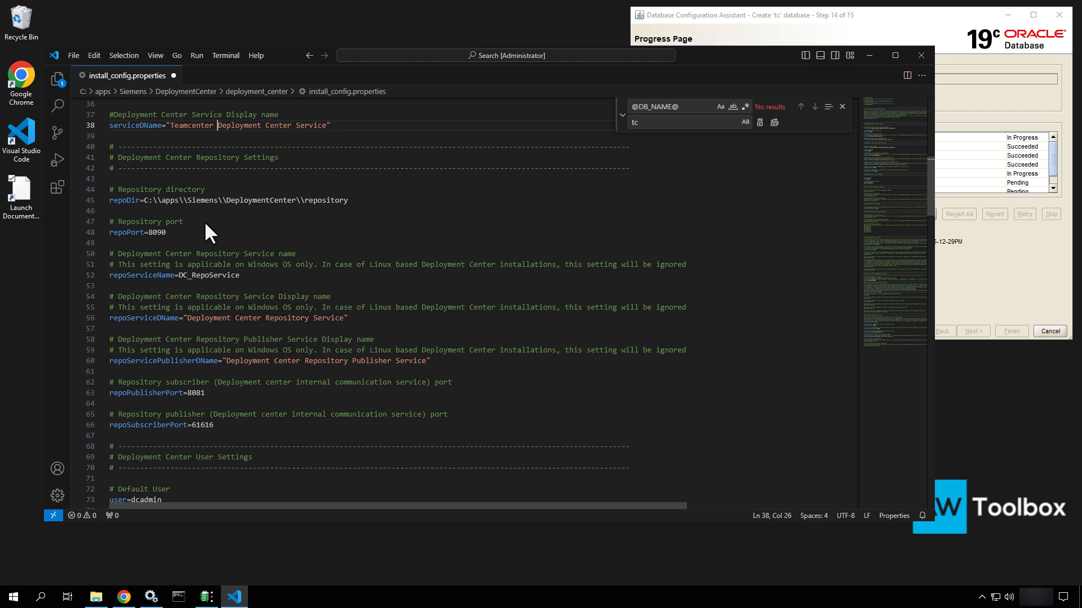
pyautogui.click(167, 233)
# Change repoPort to 8093 and rename repoServiceName to Teamcenter_DC_RepoService
pyautogui.click(187, 223)
pyautogui.click(177, 231)
pyautogui.scroll(-1, 177, 242)
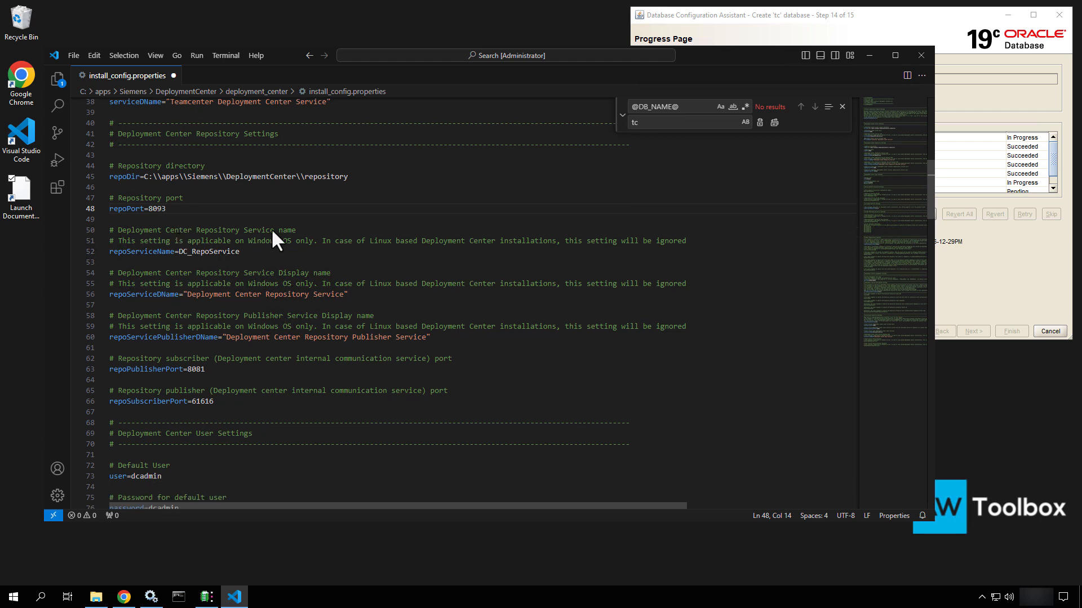
pyautogui.scroll(-1, 271, 228)
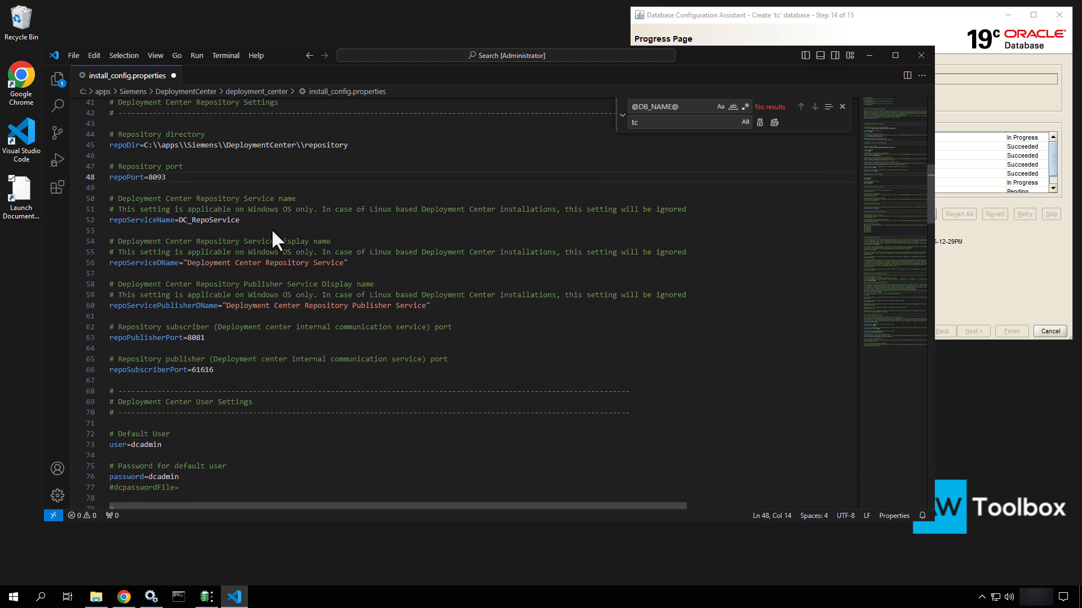
pyautogui.click(178, 219)
pyautogui.write('Teamcenter')
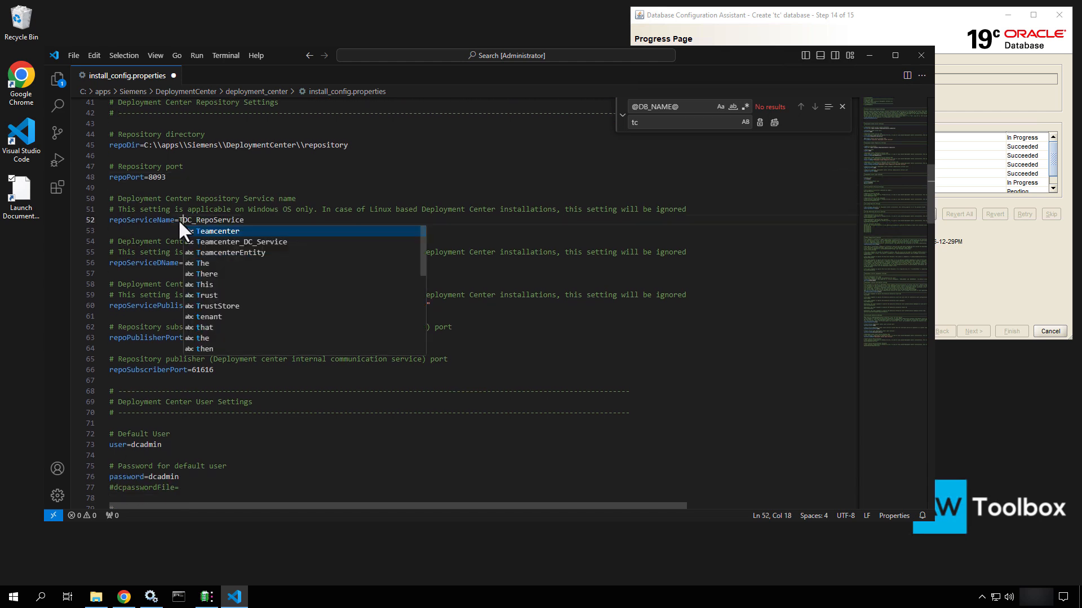
pyautogui.write('_')
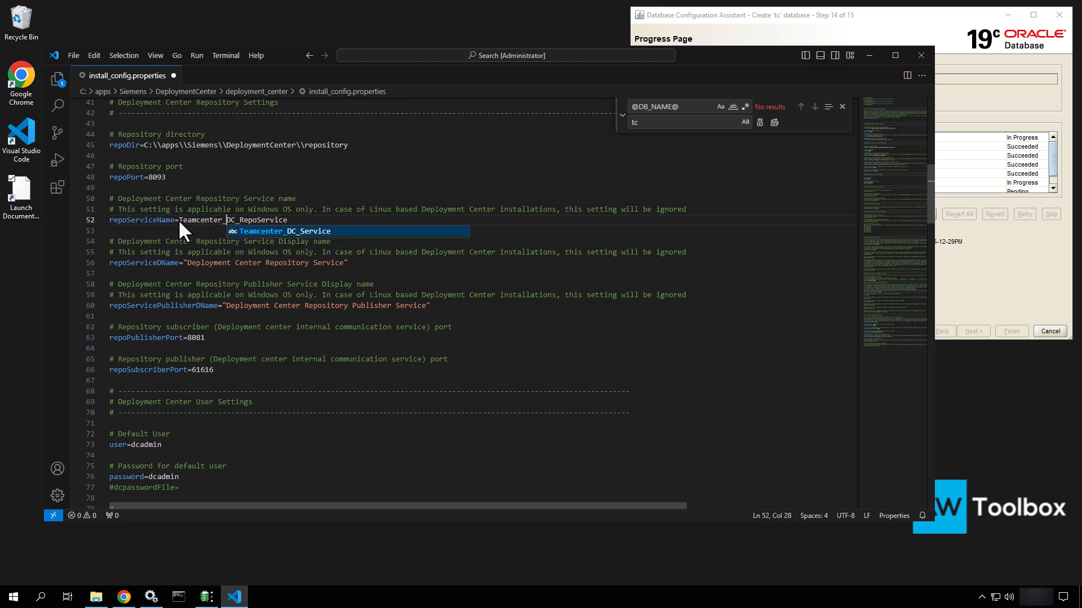
# Prefix the repository display name and publisher display name with 'Teamcenter'
pyautogui.click(187, 261)
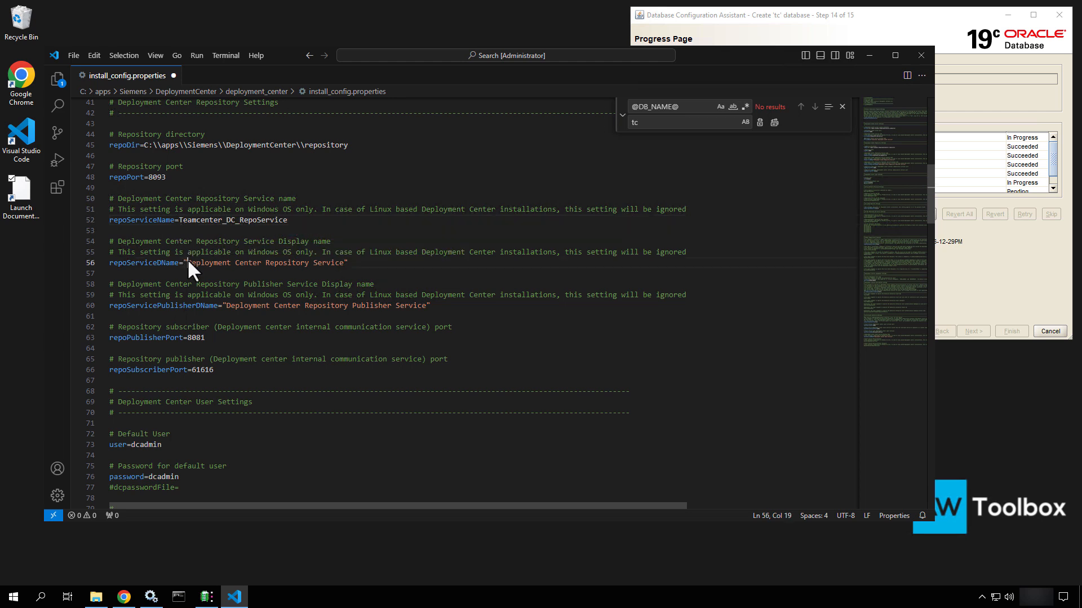
pyautogui.write('Teamcenter')
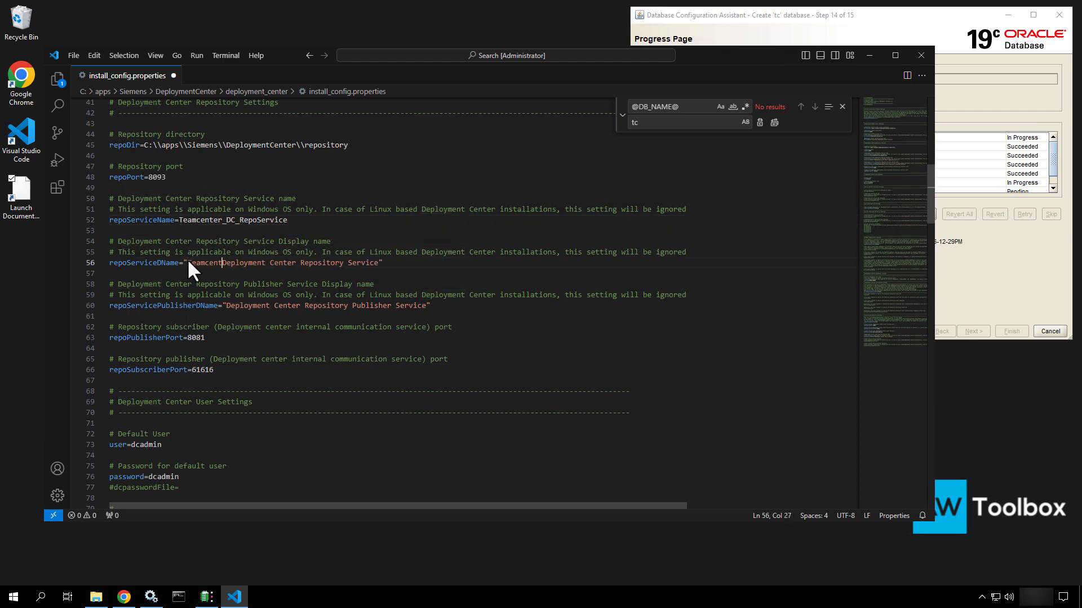
pyautogui.click(224, 305)
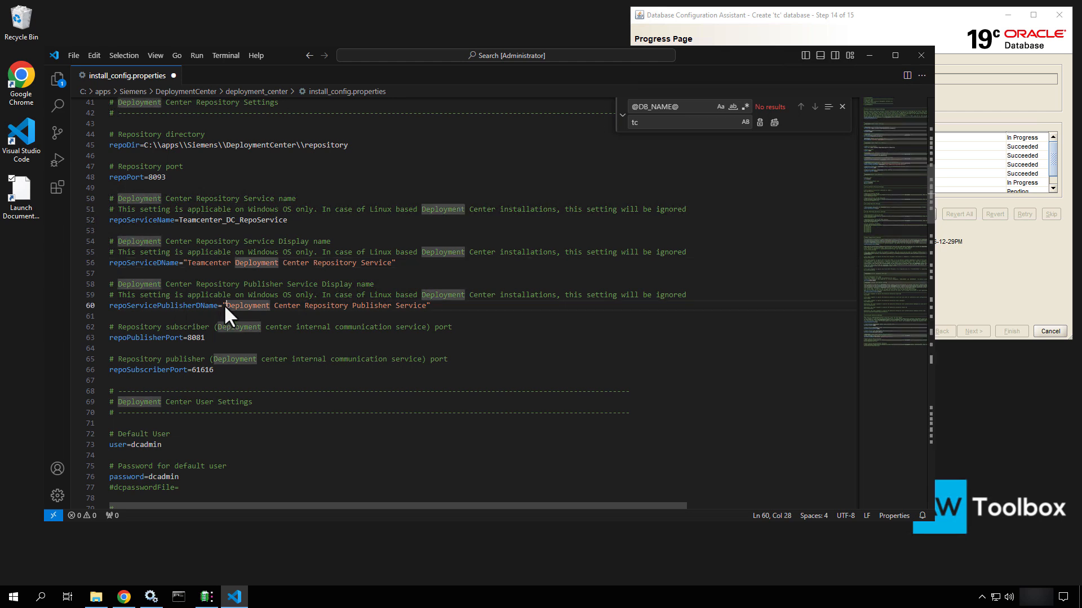
pyautogui.write('Teamcente')
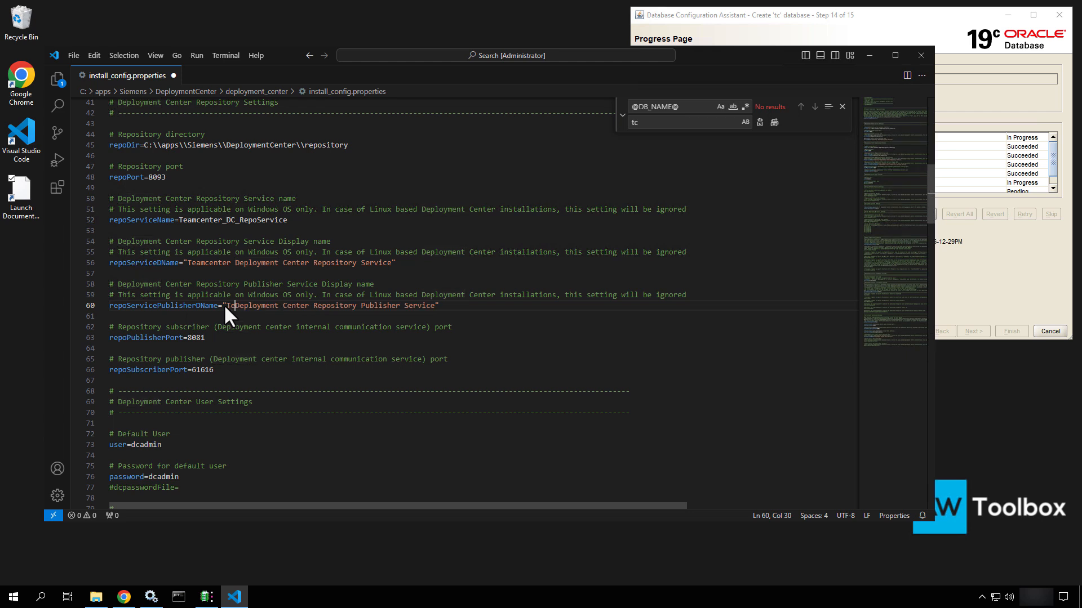
pyautogui.write('r')
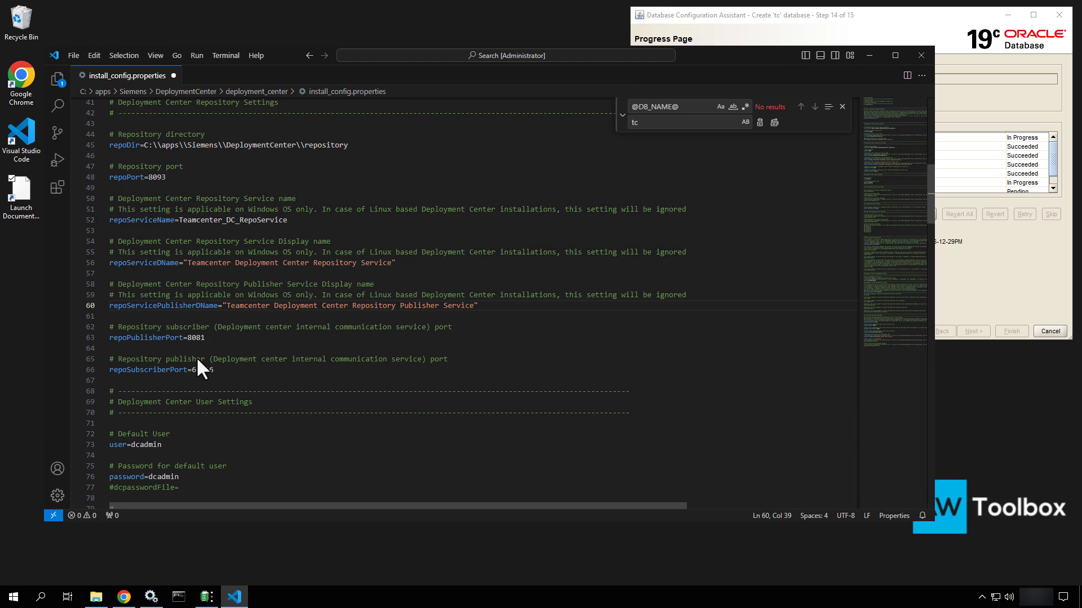
pyautogui.scroll(-3, 197, 360)
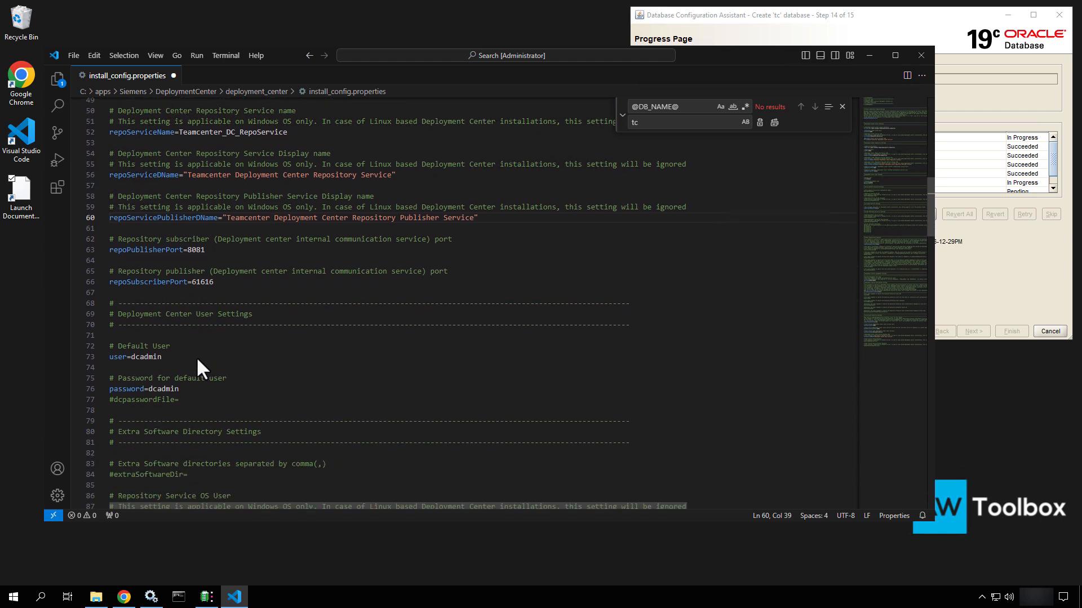
pyautogui.scroll(-2, 197, 359)
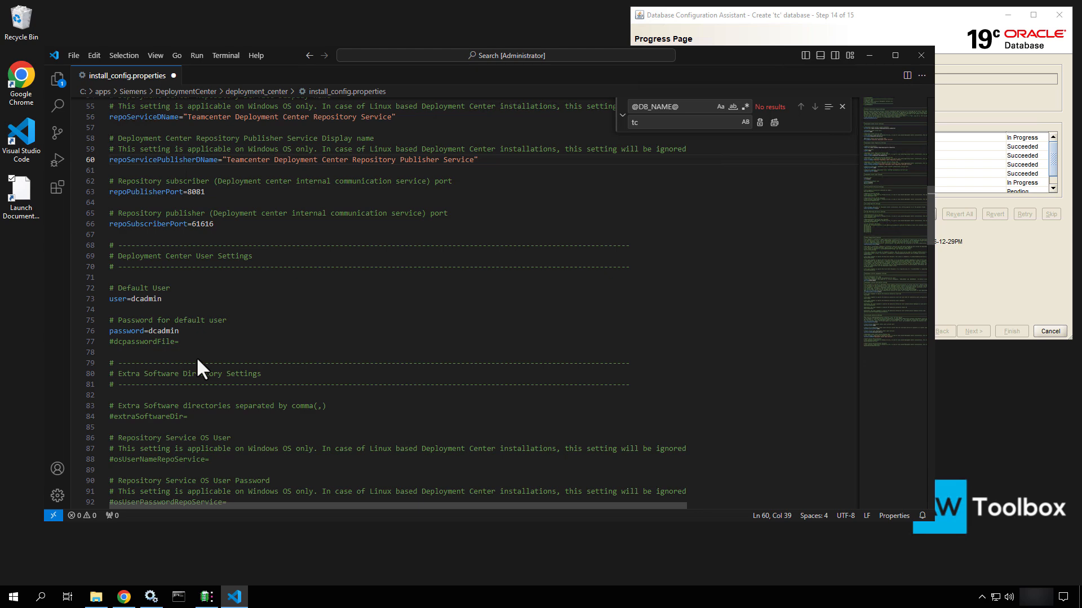
# Review the default user, default password and dcpasswordFile settings in install_config.properties
pyautogui.scroll(8, 197, 360)
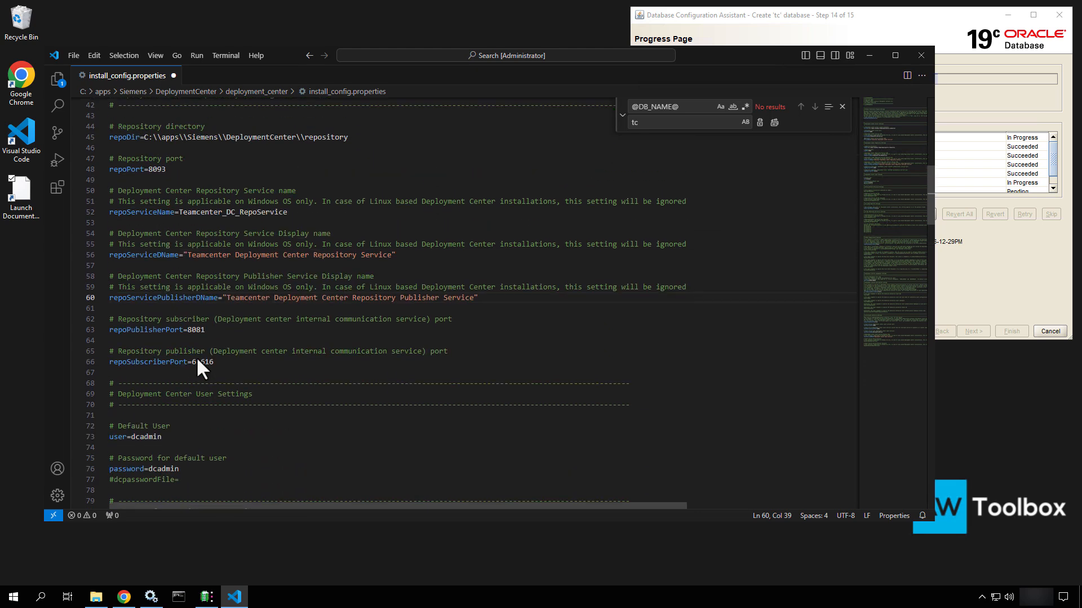
pyautogui.scroll(5, 196, 356)
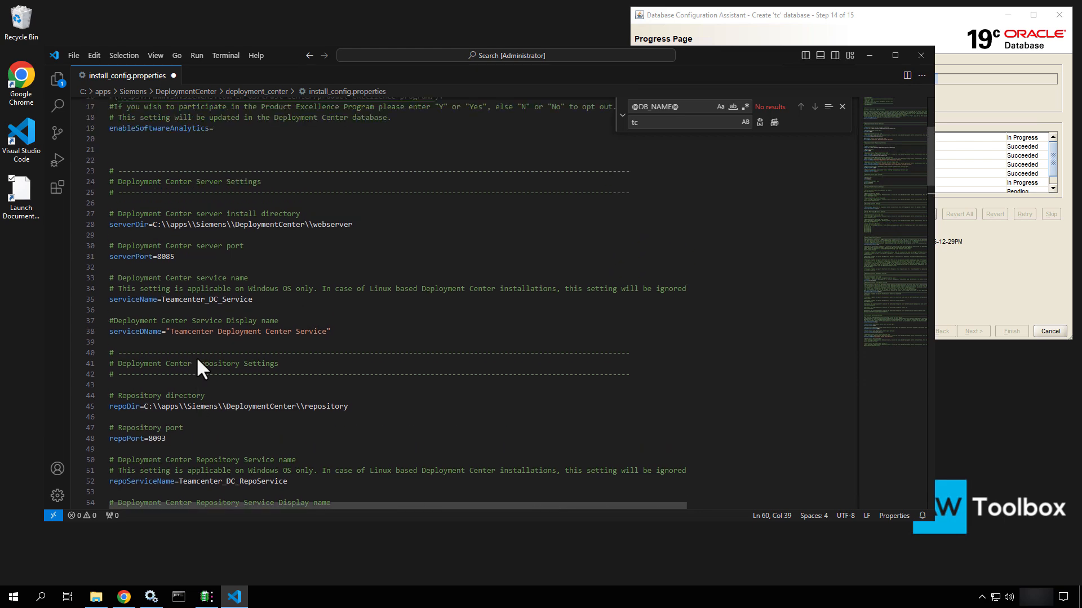
pyautogui.scroll(-6, 196, 357)
pyautogui.scroll(-11, 197, 361)
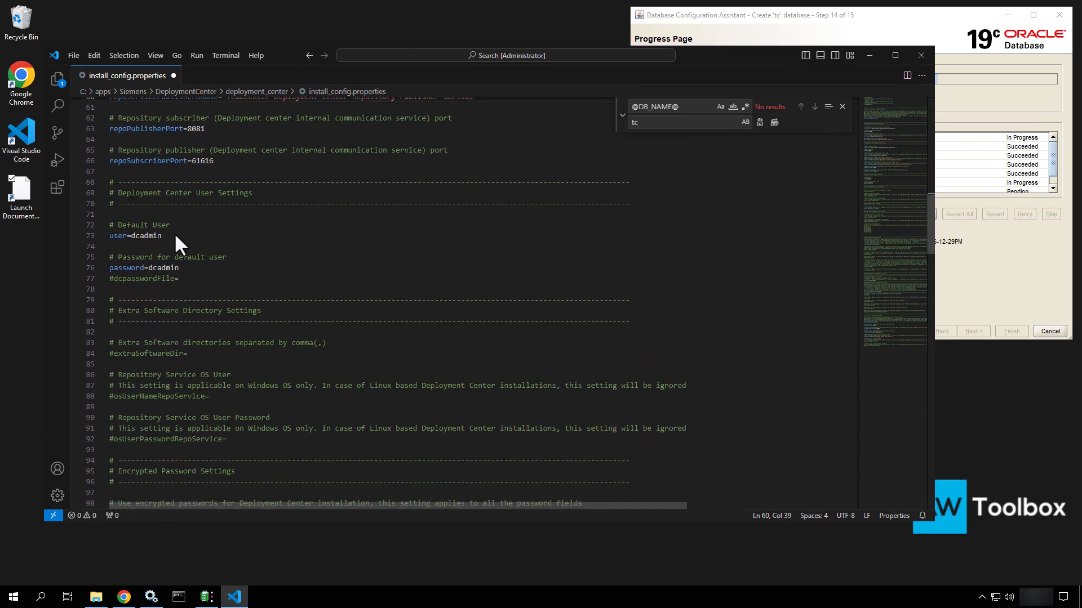
pyautogui.click(177, 227)
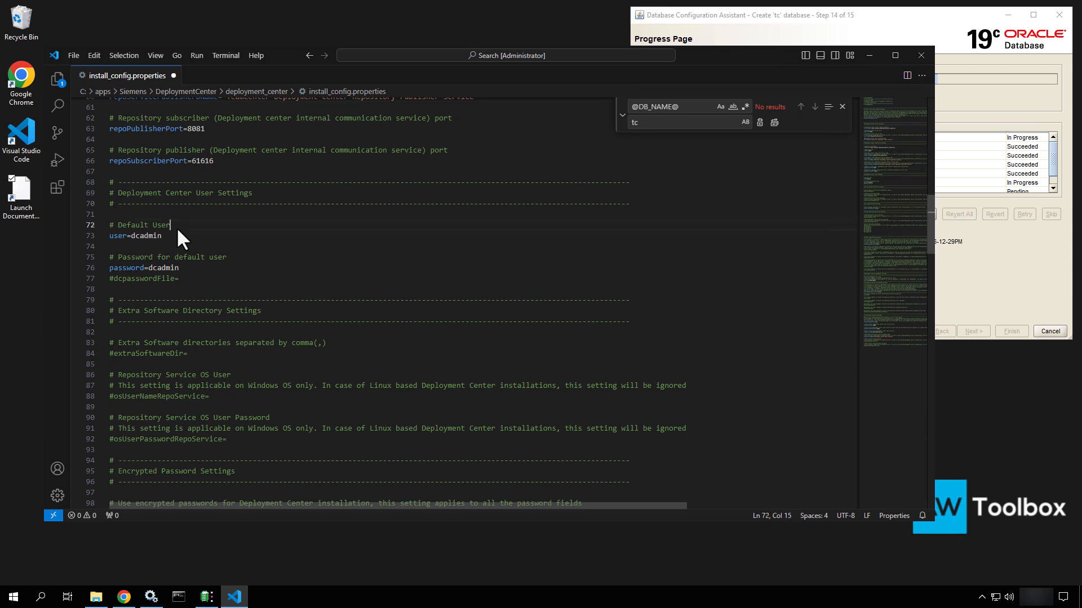
pyautogui.click(229, 257)
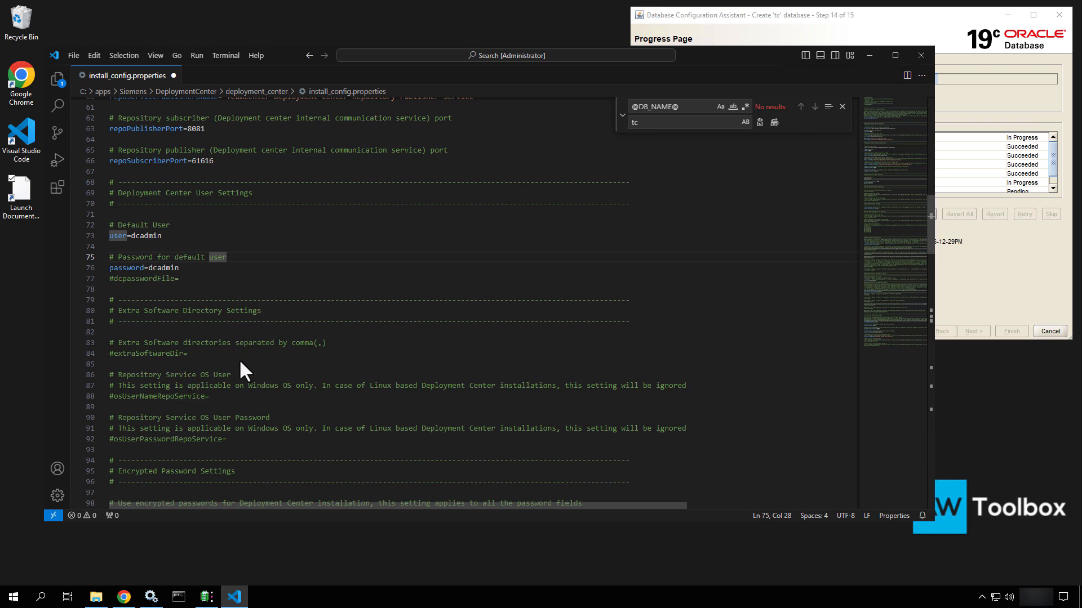
pyautogui.click(187, 267)
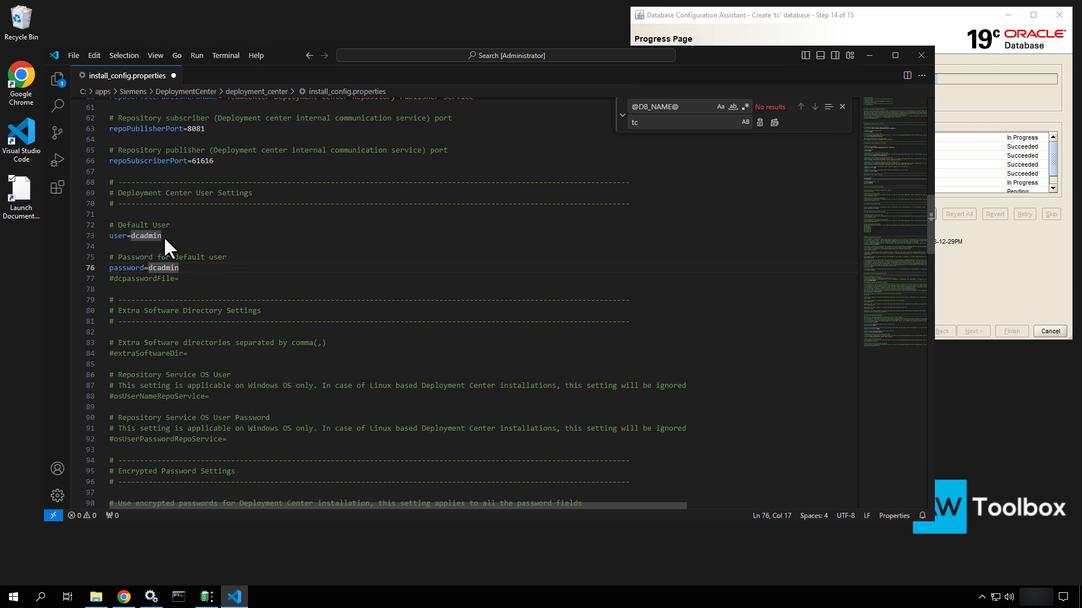
pyautogui.click(184, 279)
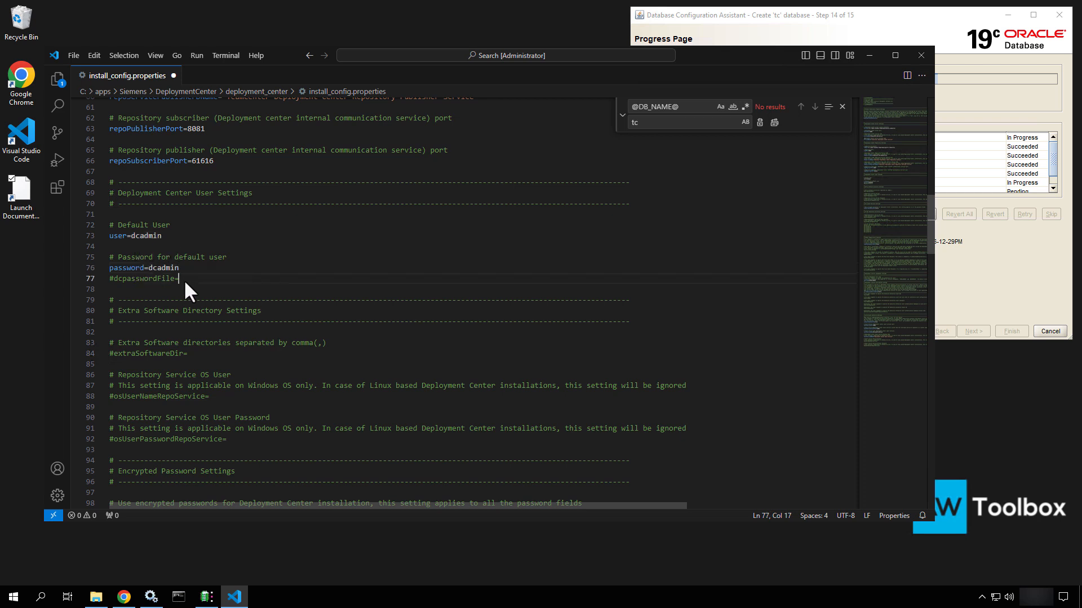
pyautogui.keyDown('shift'); pyautogui.click(95, 276); pyautogui.keyUp('shift')
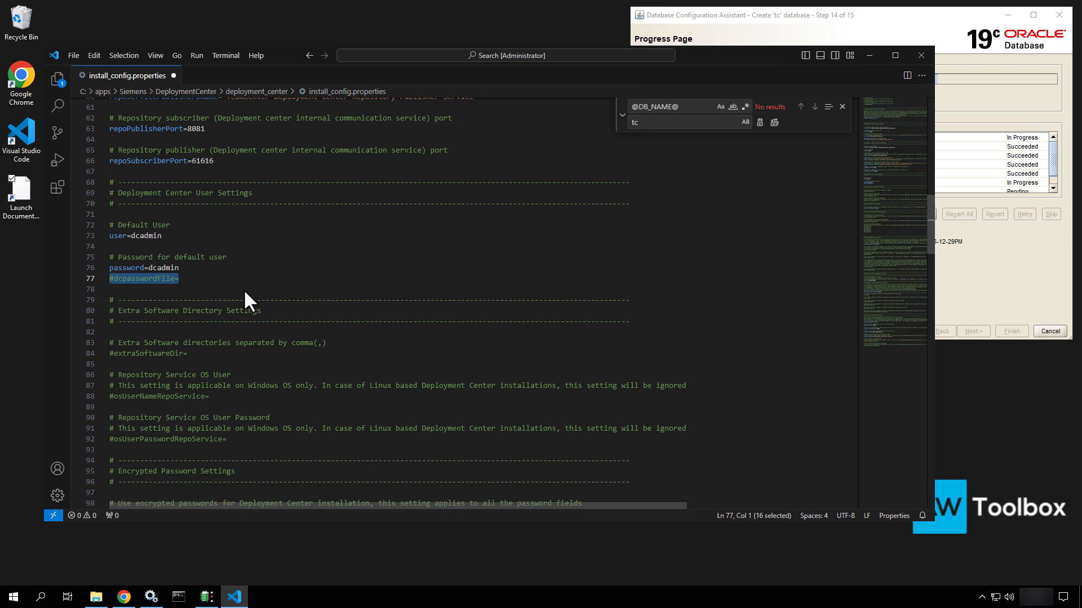
# Remove the leading # from extraSoftwareDir= on line 84
pyautogui.scroll(-1, 243, 289)
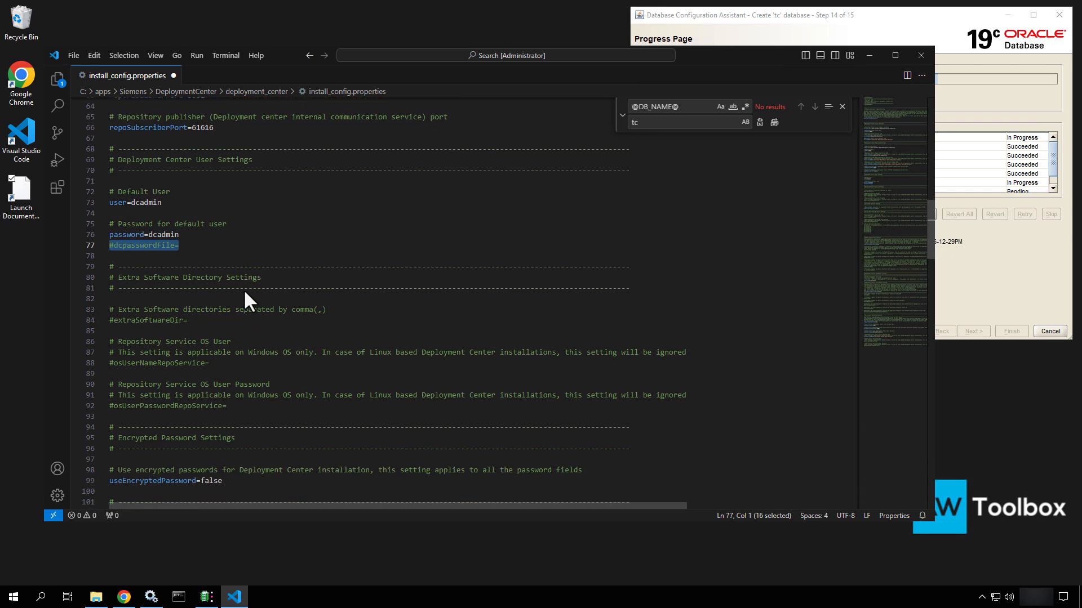
pyautogui.scroll(-2, 243, 289)
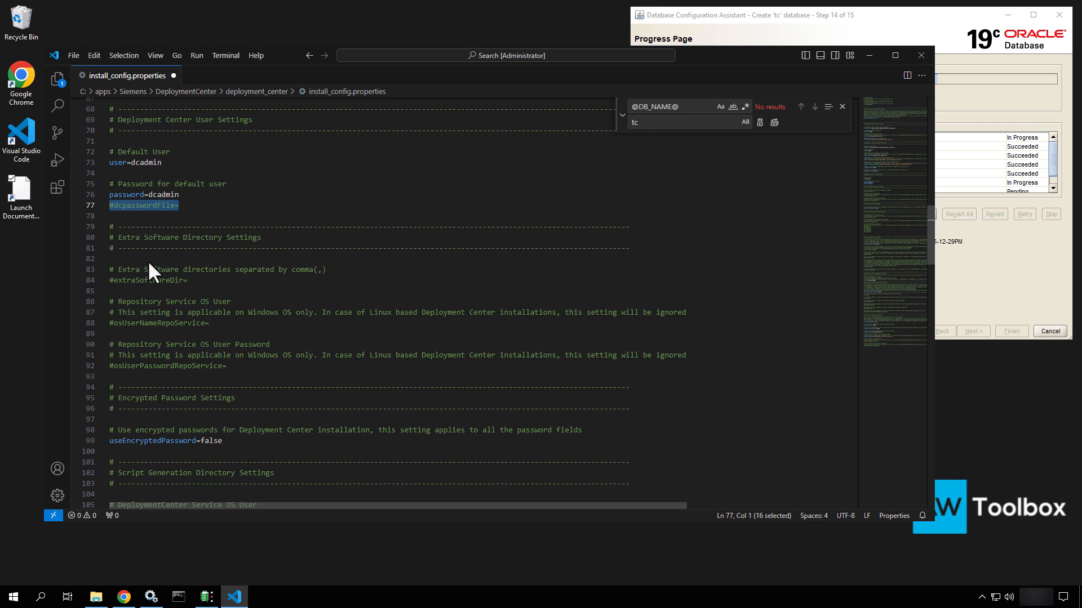
pyautogui.click(148, 260)
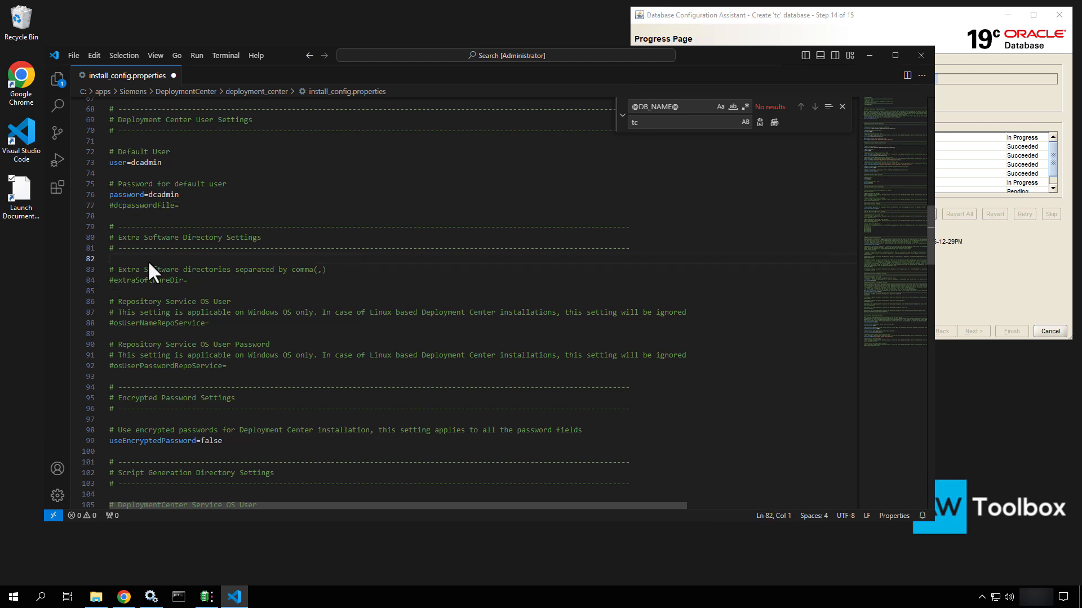
pyautogui.click(192, 281)
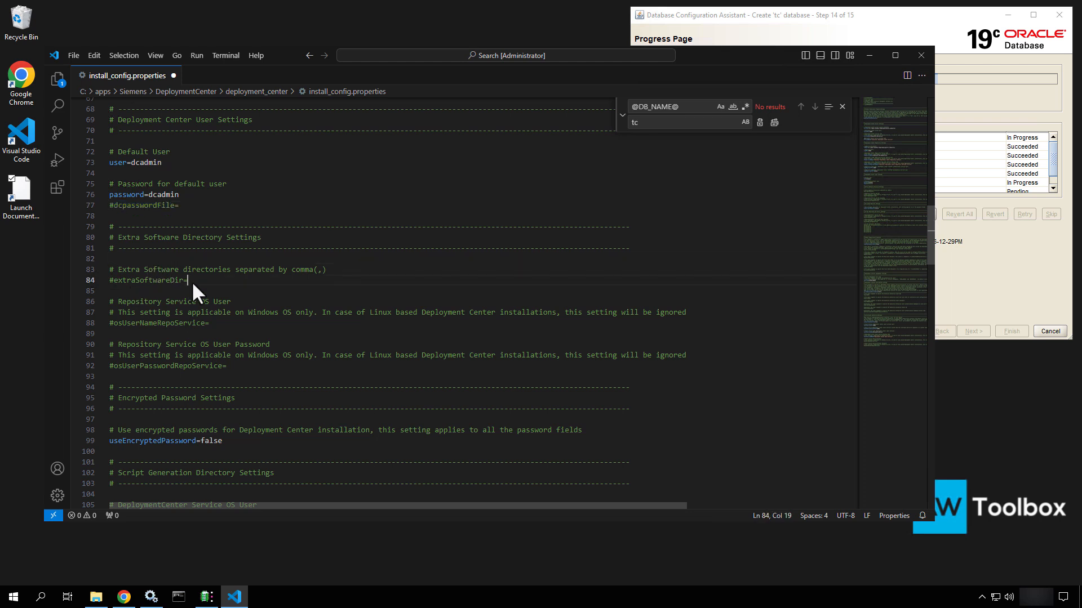
pyautogui.click(113, 280)
pyautogui.press('BackSpace')
# Copy the C:\apps\media\Siemens\Software path from File Explorer into extraSoftwareDir
pyautogui.click(95, 598)
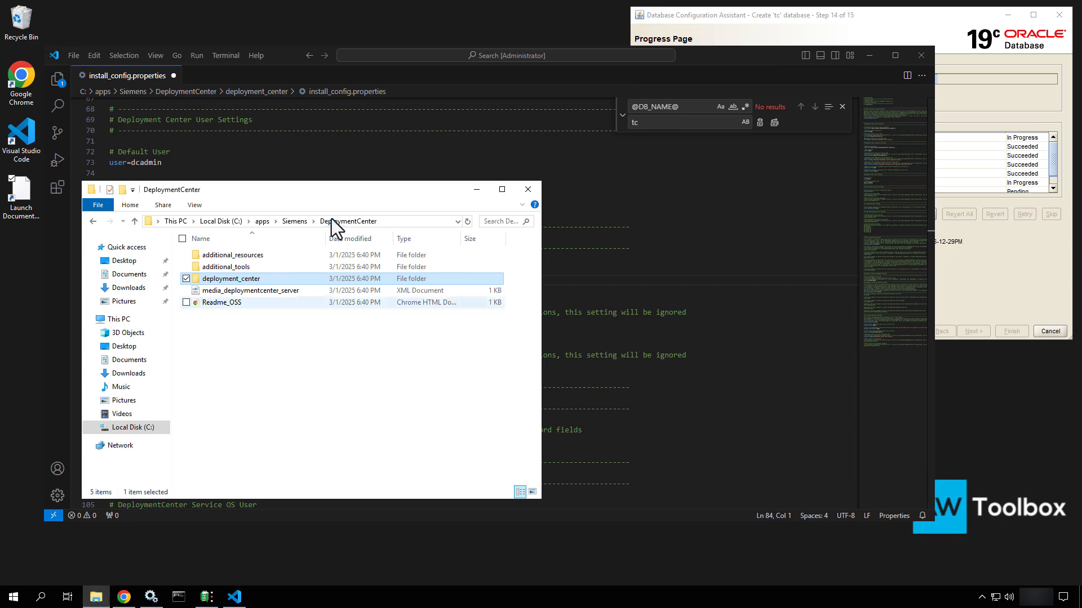
pyautogui.moveTo(302, 189); pyautogui.dragTo(527, 182)
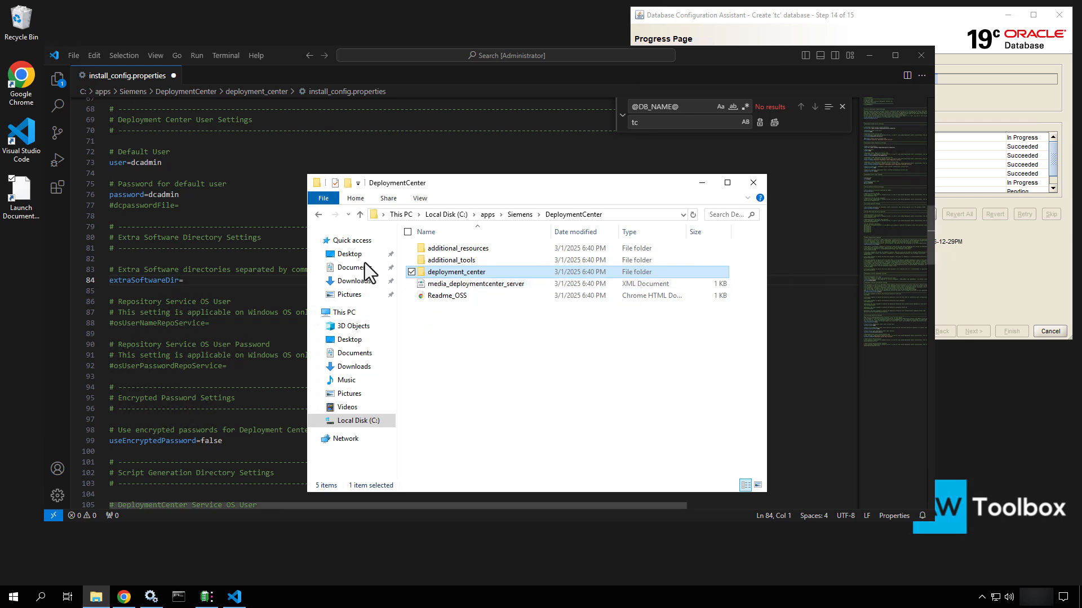
pyautogui.click(442, 340)
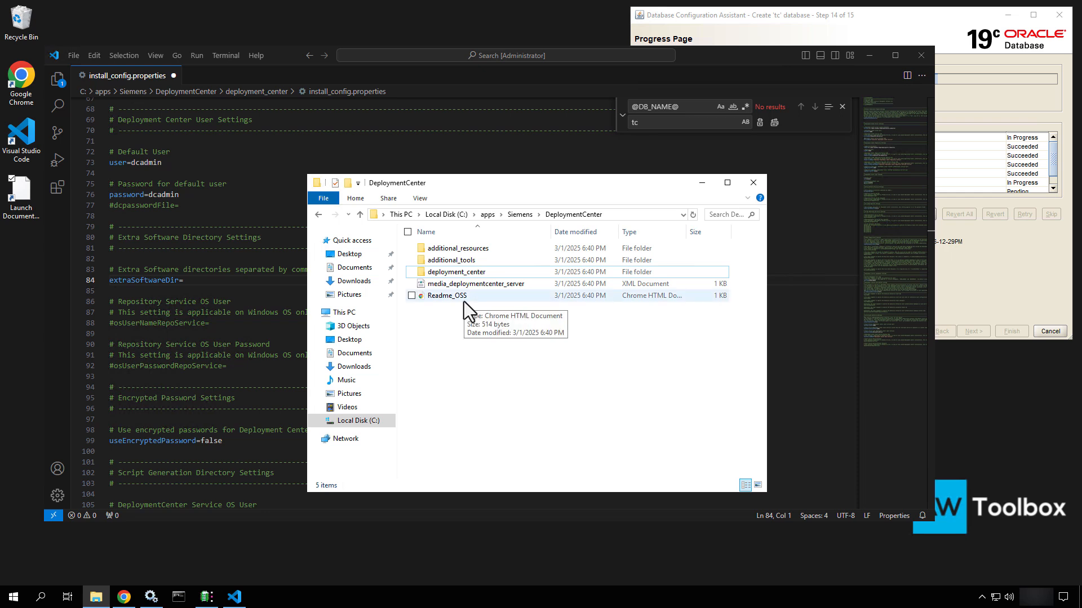
pyautogui.click(519, 217)
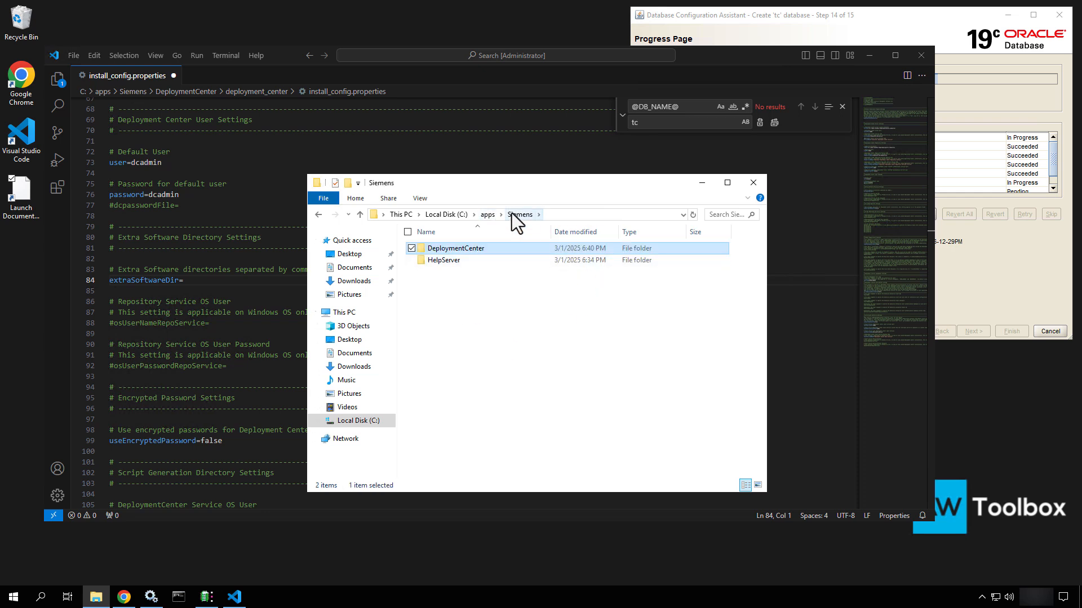
pyautogui.click(484, 215)
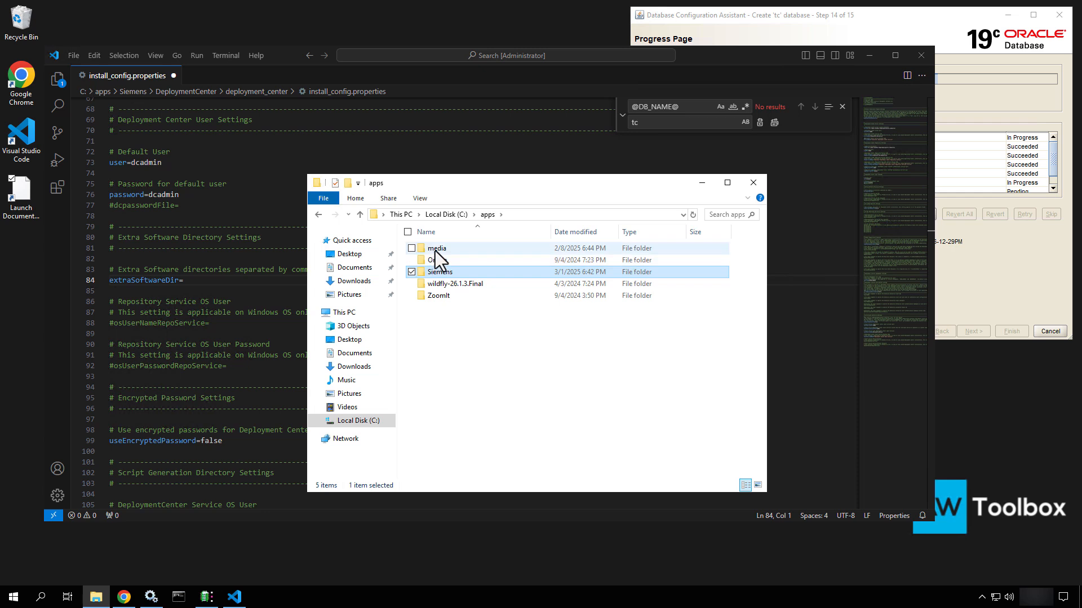
pyautogui.doubleClick(435, 251)
pyautogui.doubleClick(435, 251)
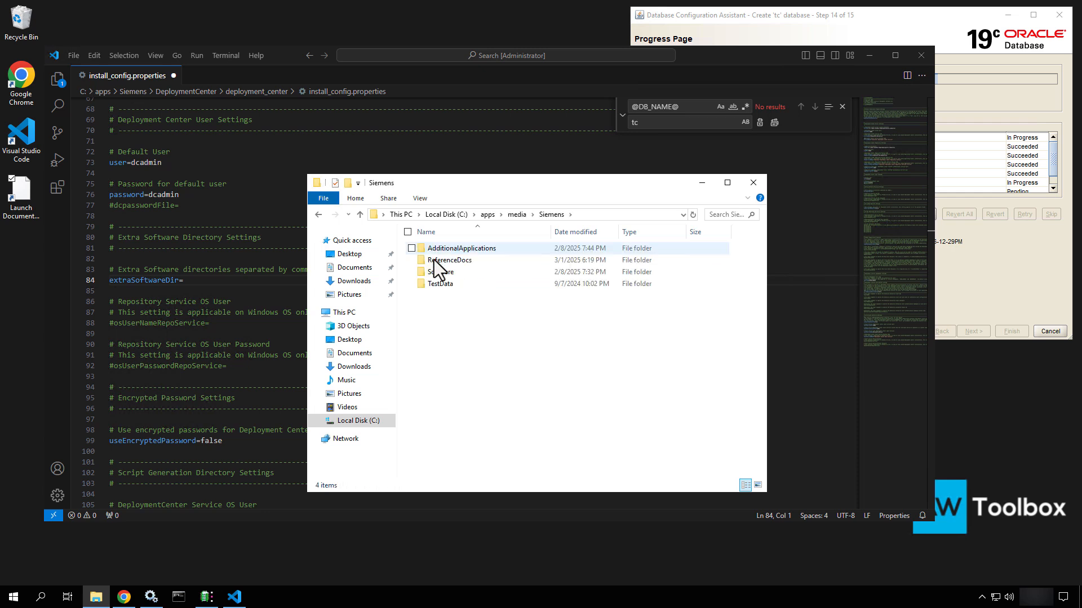
pyautogui.doubleClick(430, 273)
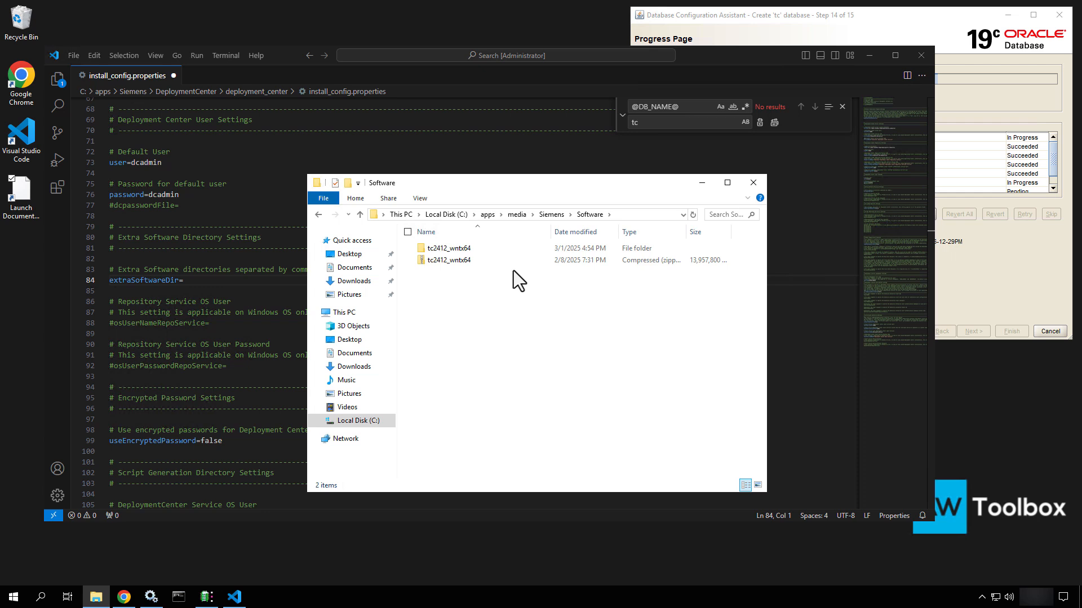
pyautogui.click(639, 218)
pyautogui.hotkey('ctrl', 'c')
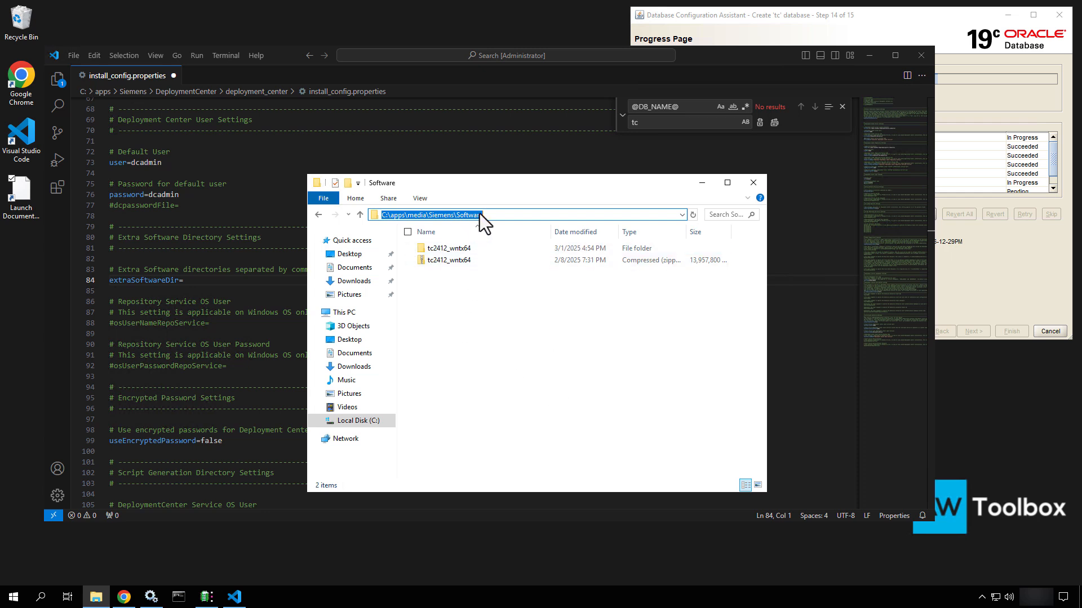
pyautogui.click(192, 280)
pyautogui.hotkey('ctrl', 'v')
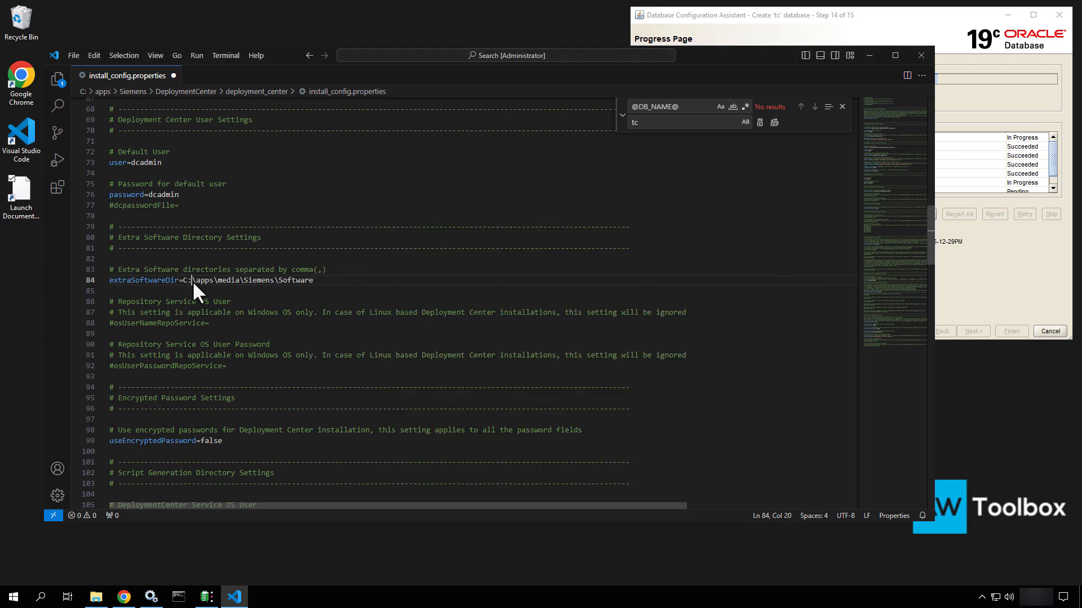
# Double each backslash so extraSoftwareDir reads C:\\apps\\media\\Siemens\\Software
pyautogui.write('\\\\')
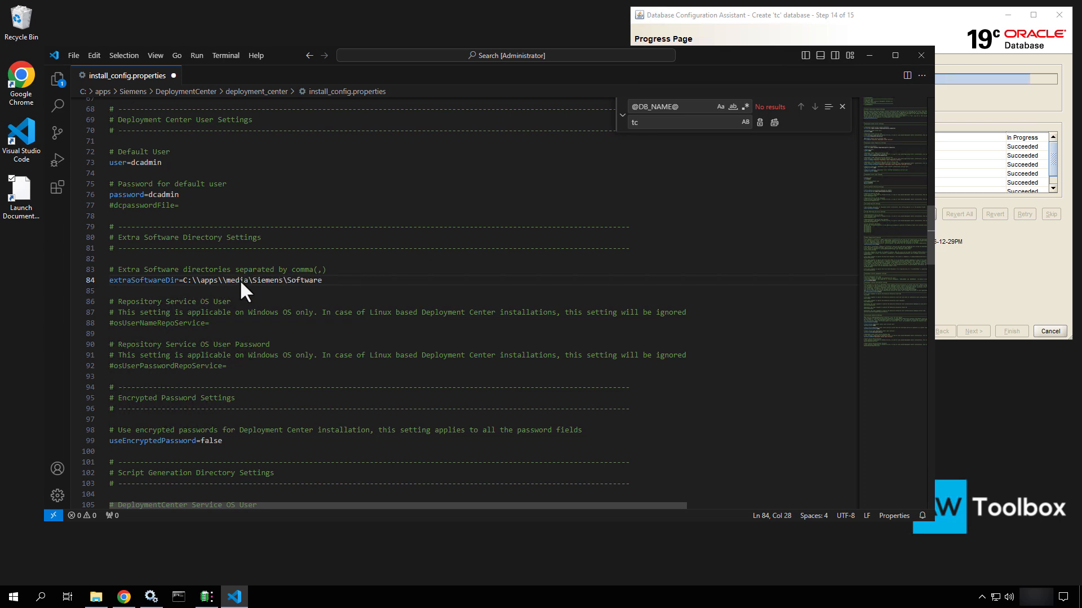
pyautogui.click(251, 280)
pyautogui.write('\\')
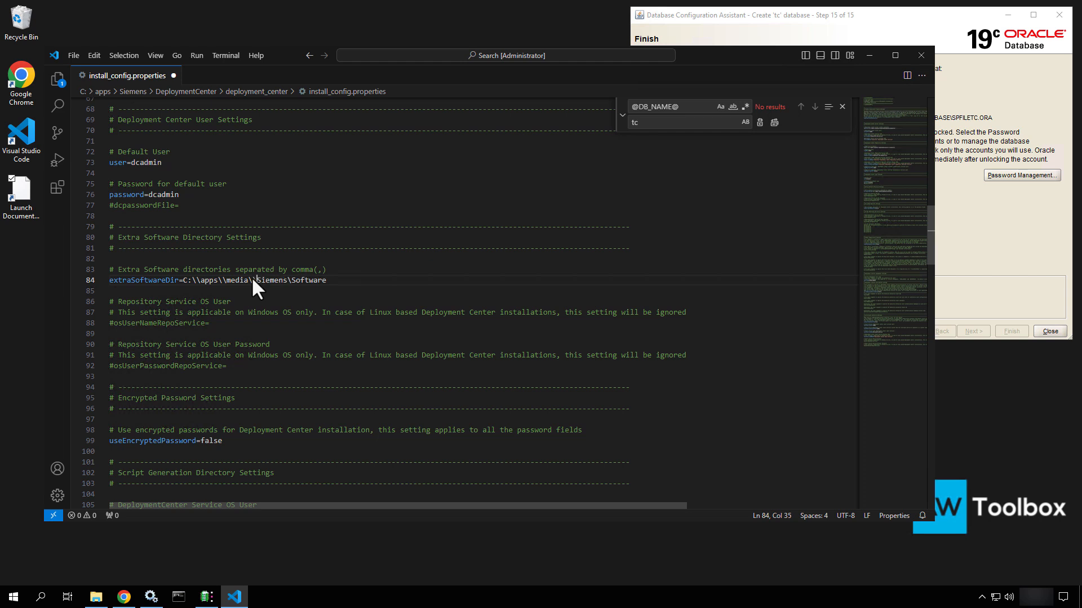
pyautogui.click(292, 279)
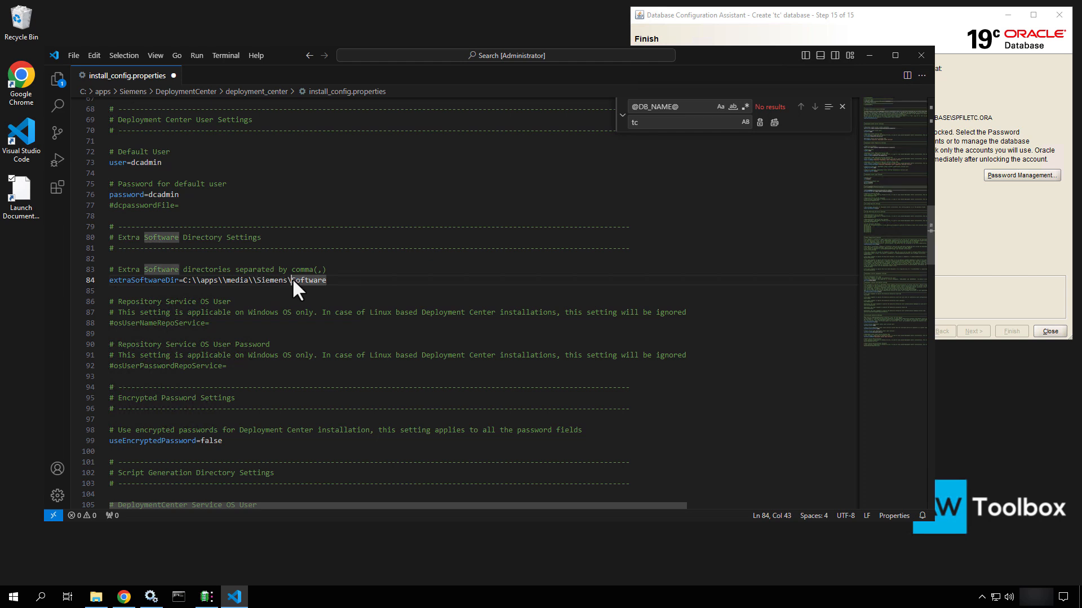
pyautogui.write('\\')
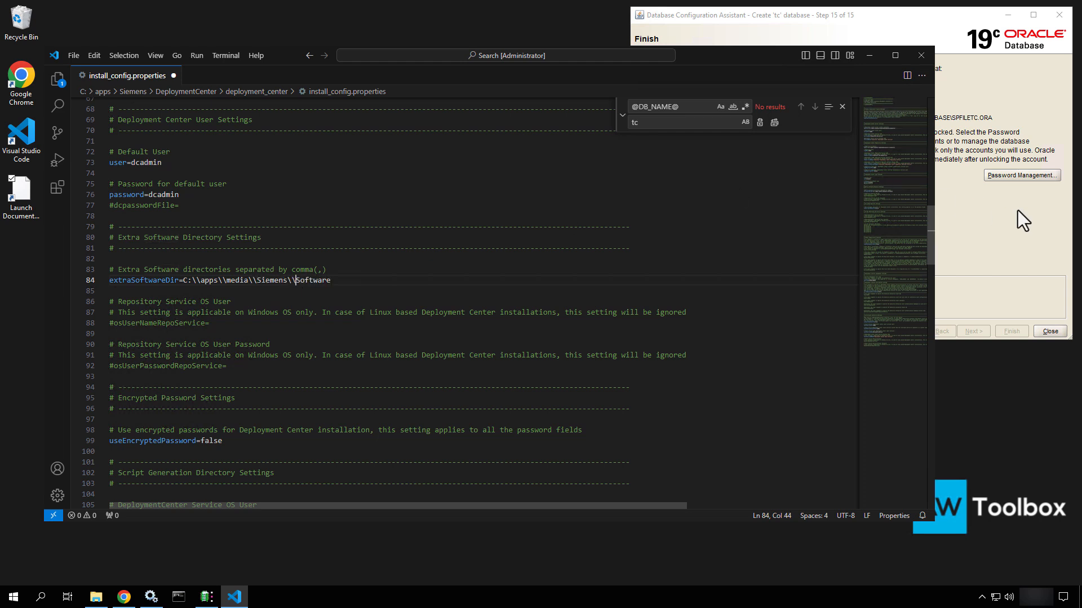
pyautogui.click(1033, 206)
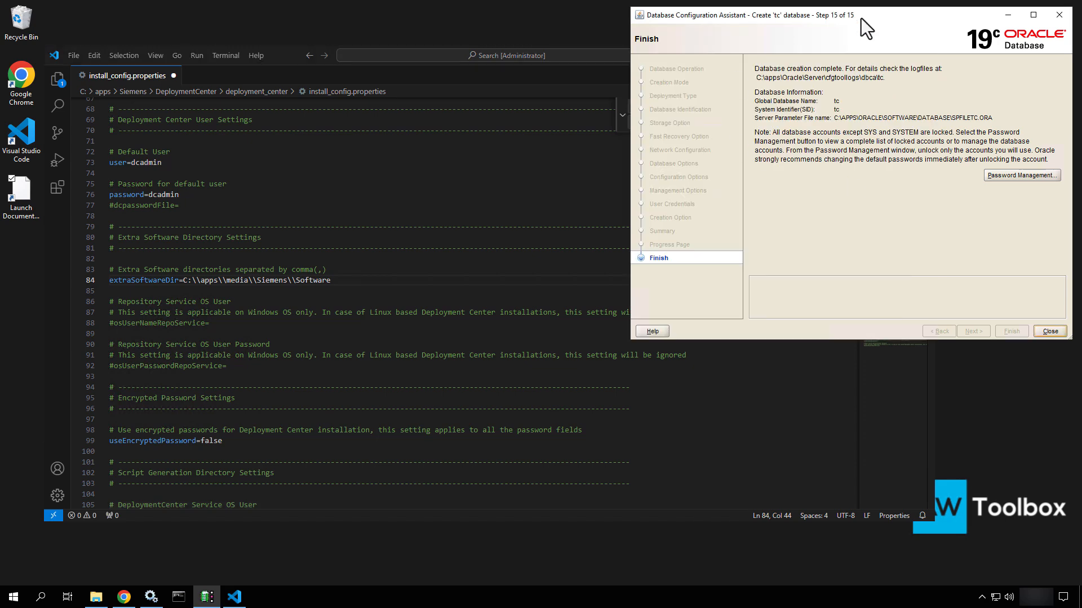
# Move the finished 'tc' database creation window aside and minimize it
pyautogui.moveTo(861, 18); pyautogui.dragTo(785, 39)
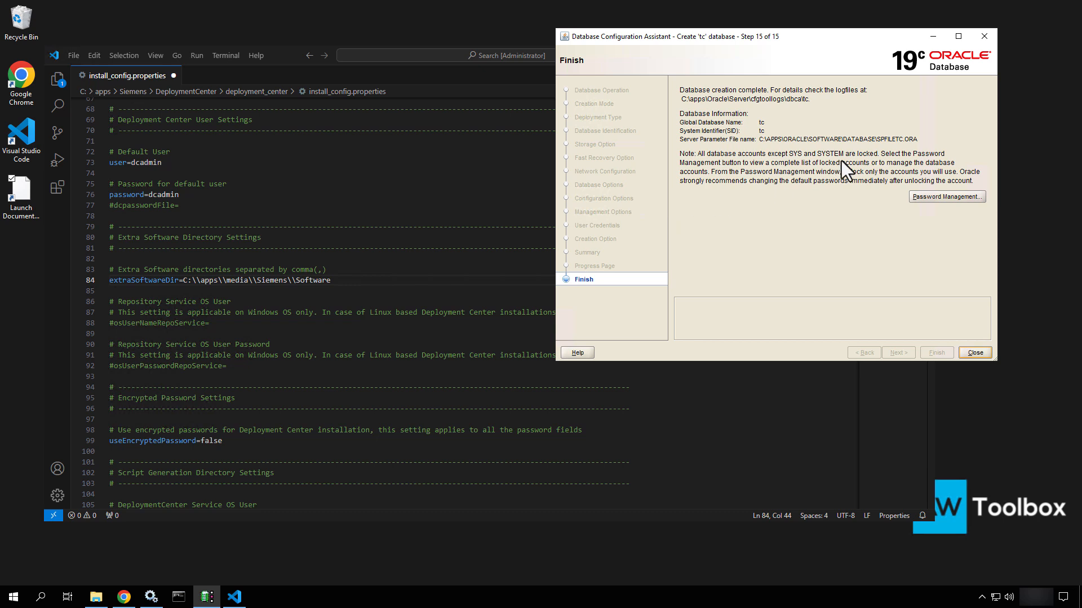
pyautogui.click(932, 36)
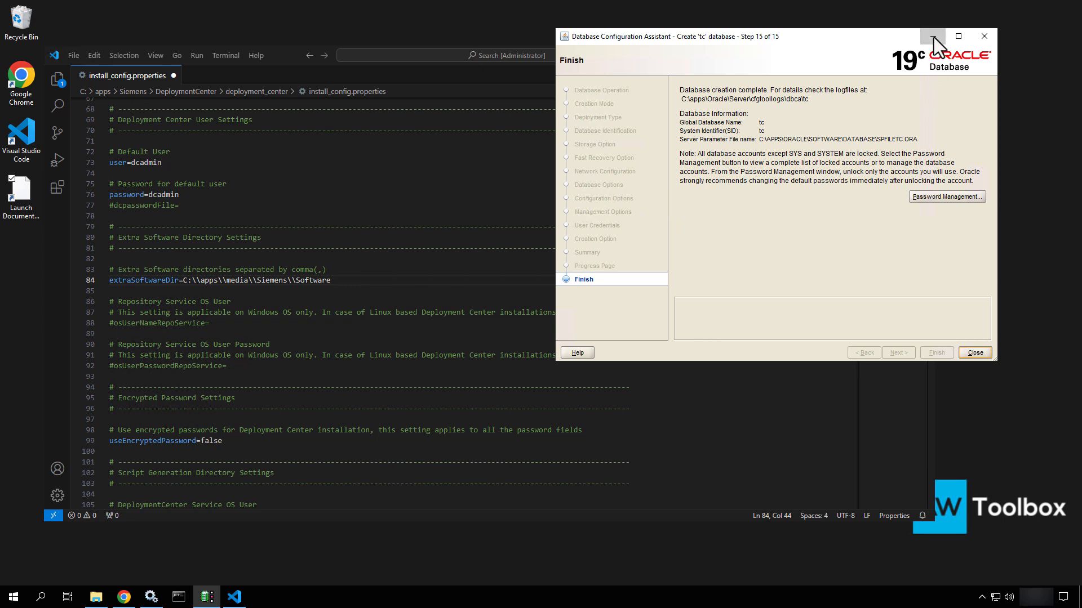
# Uncomment osUserNameRepoService and set it to .\infodba
pyautogui.moveTo(721, 52); pyautogui.dragTo(778, 34)
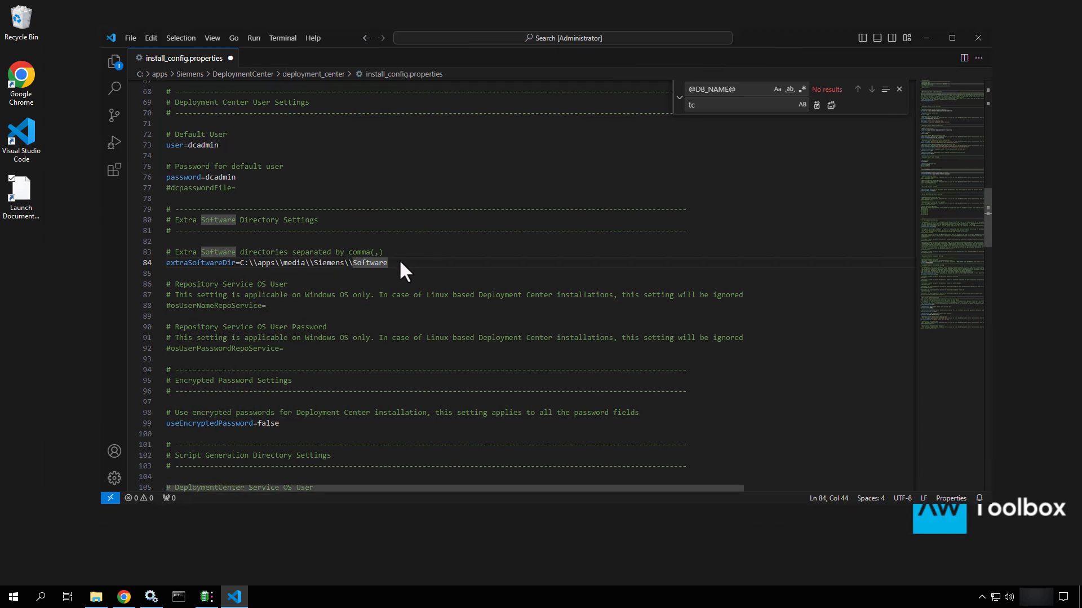
pyautogui.moveTo(399, 259); pyautogui.dragTo(283, 262)
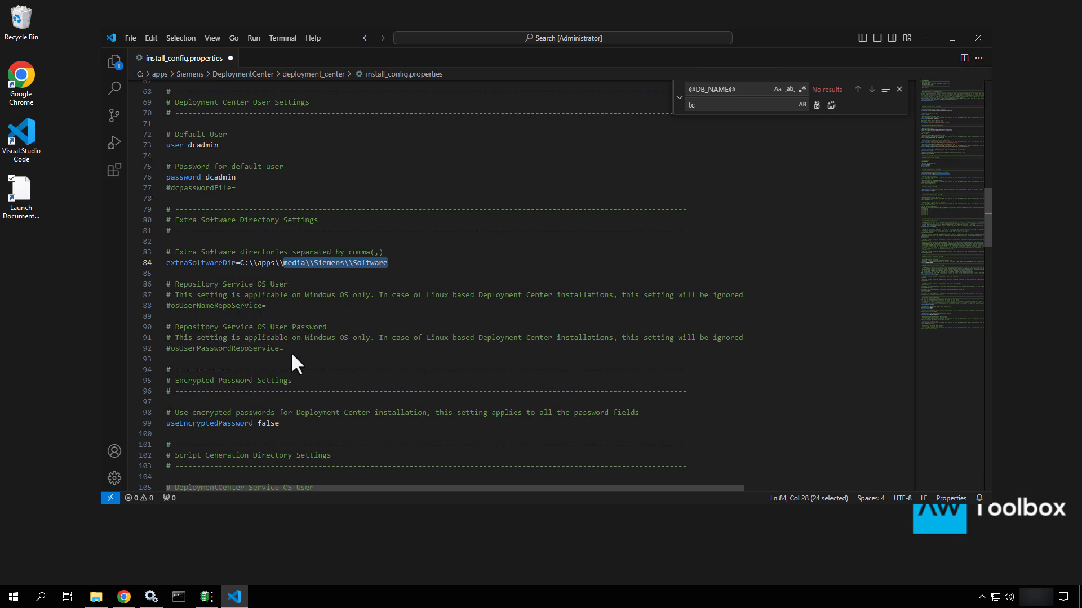
pyautogui.moveTo(291, 348); pyautogui.dragTo(148, 303)
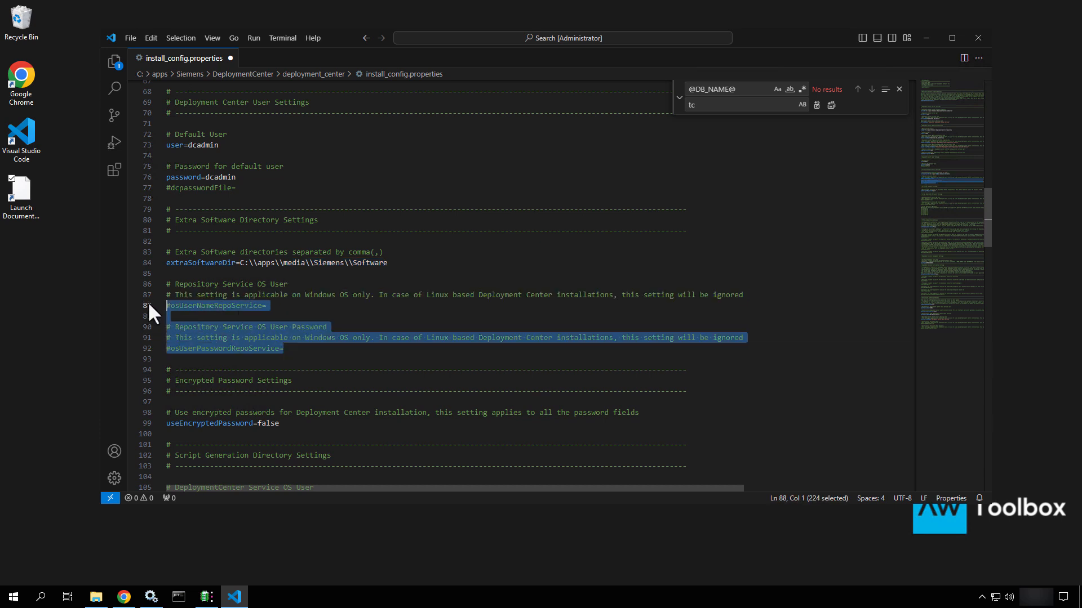
pyautogui.click(307, 305)
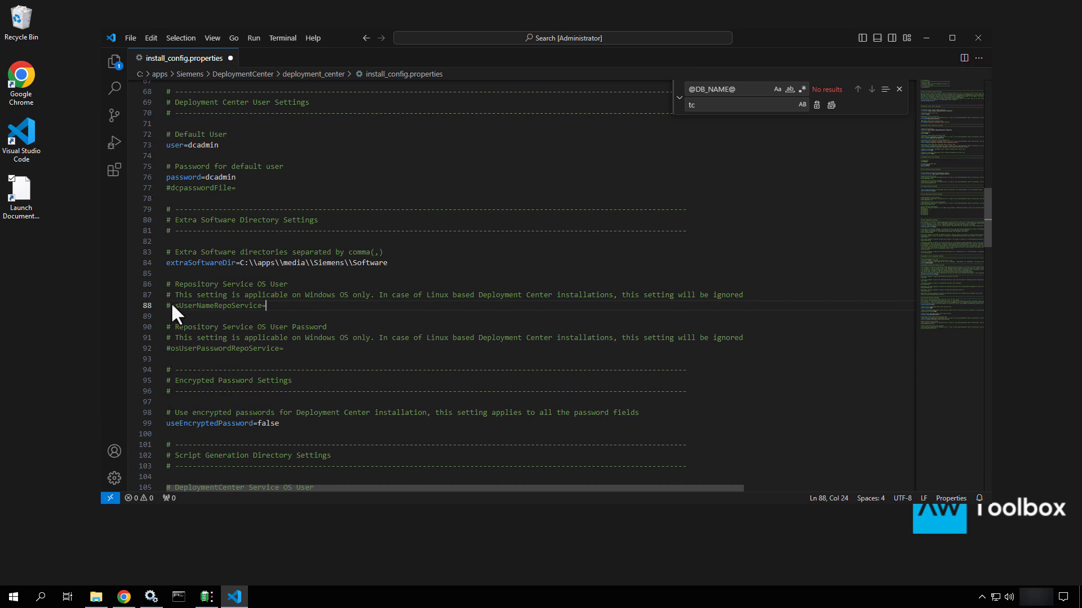
pyautogui.press('Home')
pyautogui.press('Delete')
pyautogui.click(269, 307)
pyautogui.write('.\\infodba')
pyautogui.moveTo(270, 305); pyautogui.dragTo(259, 306)
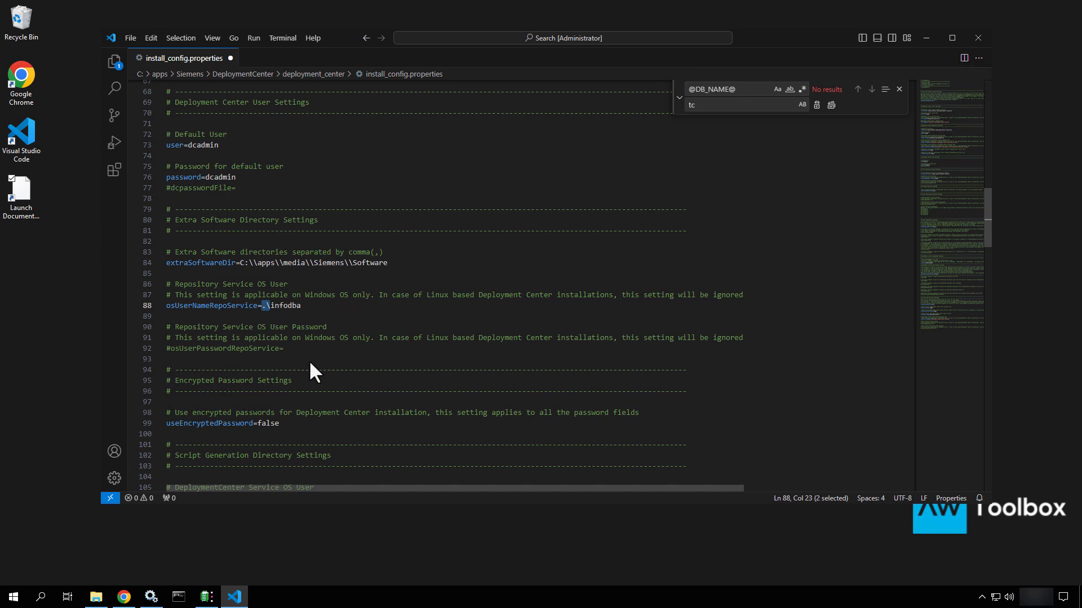
# Uncomment osUserPasswordRepoService and enter the service account's password
pyautogui.scroll(-1, 305, 363)
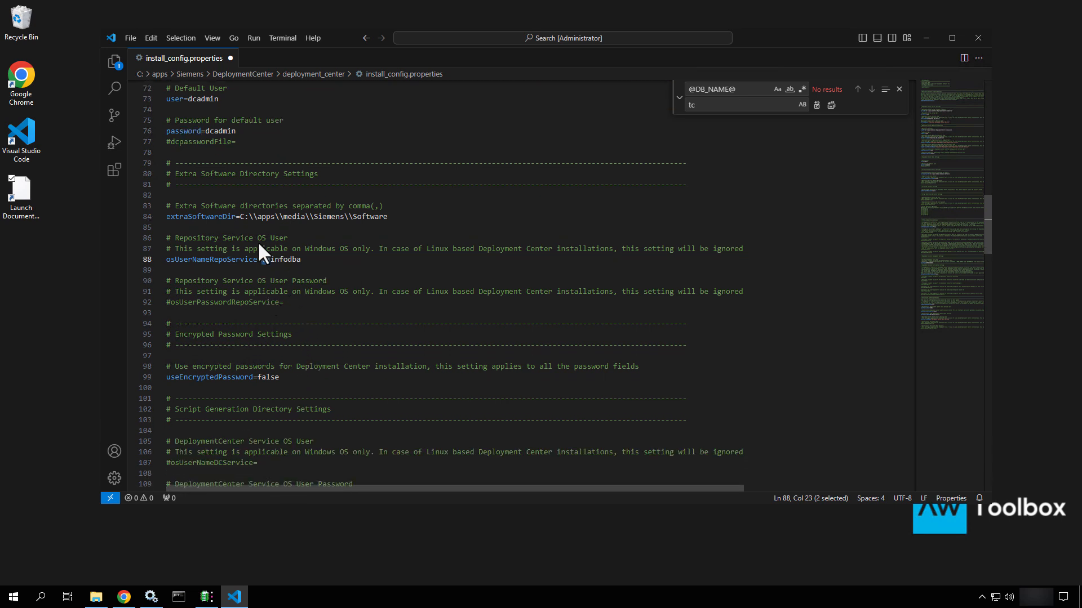
pyautogui.click(312, 306)
pyautogui.press('Home')
pyautogui.press('Delete')
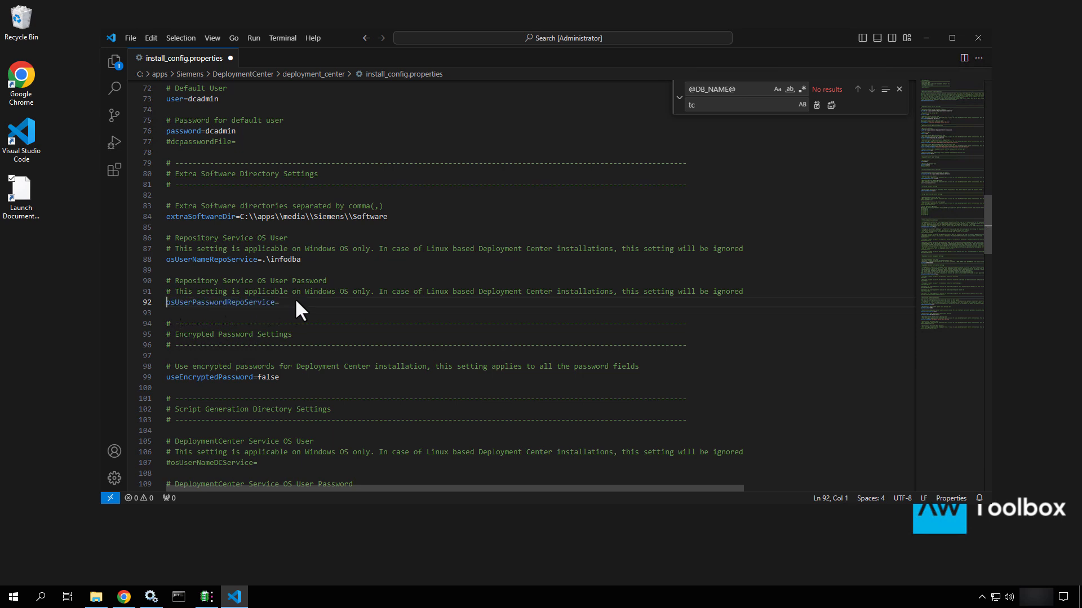
pyautogui.press('End')
pyautogui.write('infodba')
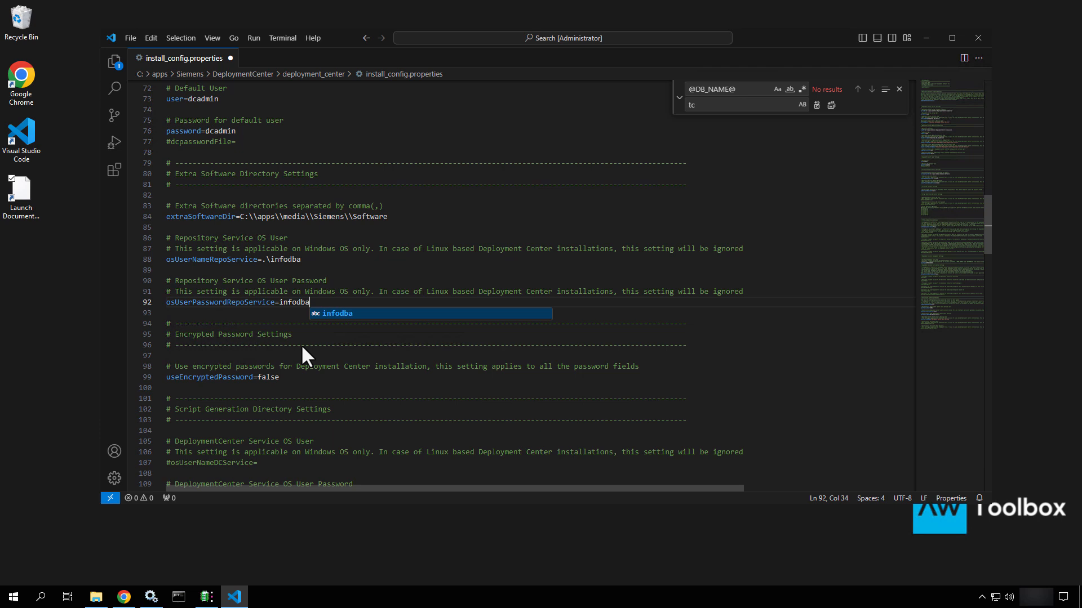
pyautogui.scroll(-2, 301, 347)
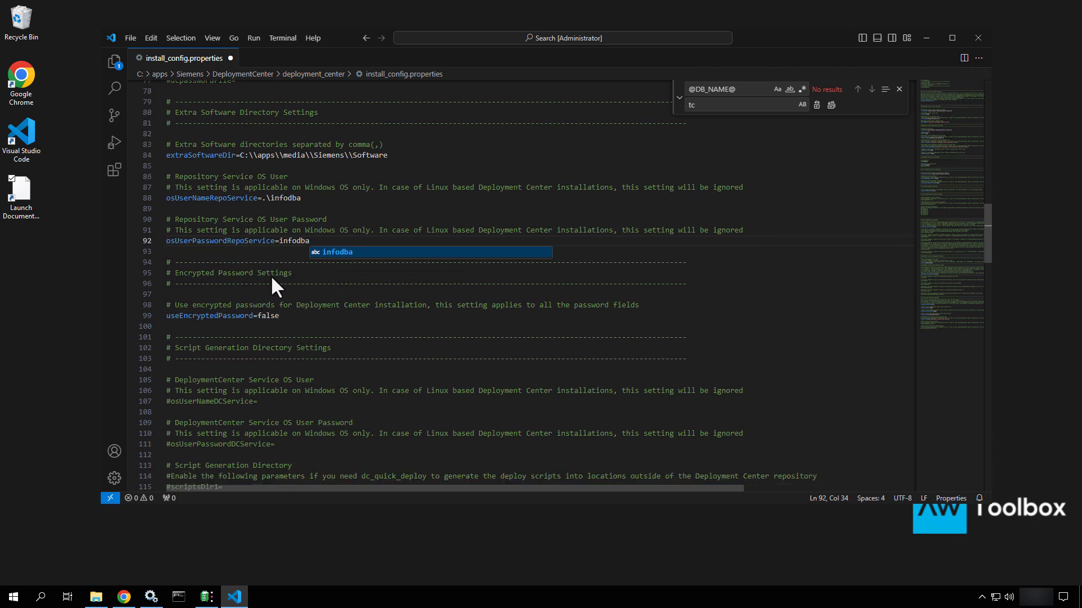
pyautogui.scroll(-2, 271, 276)
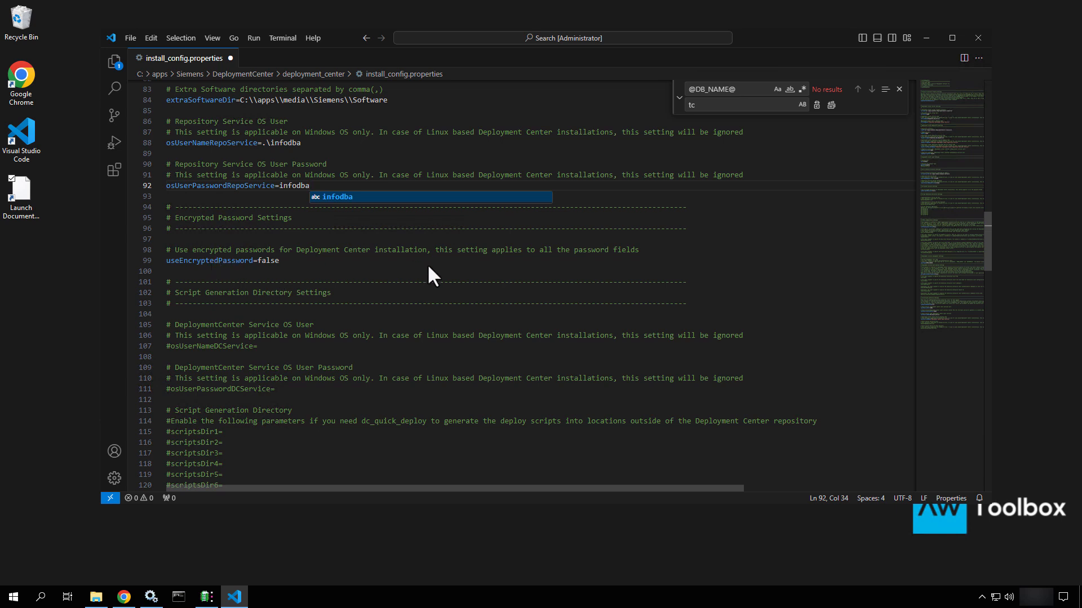
pyautogui.scroll(-3, 190, 391)
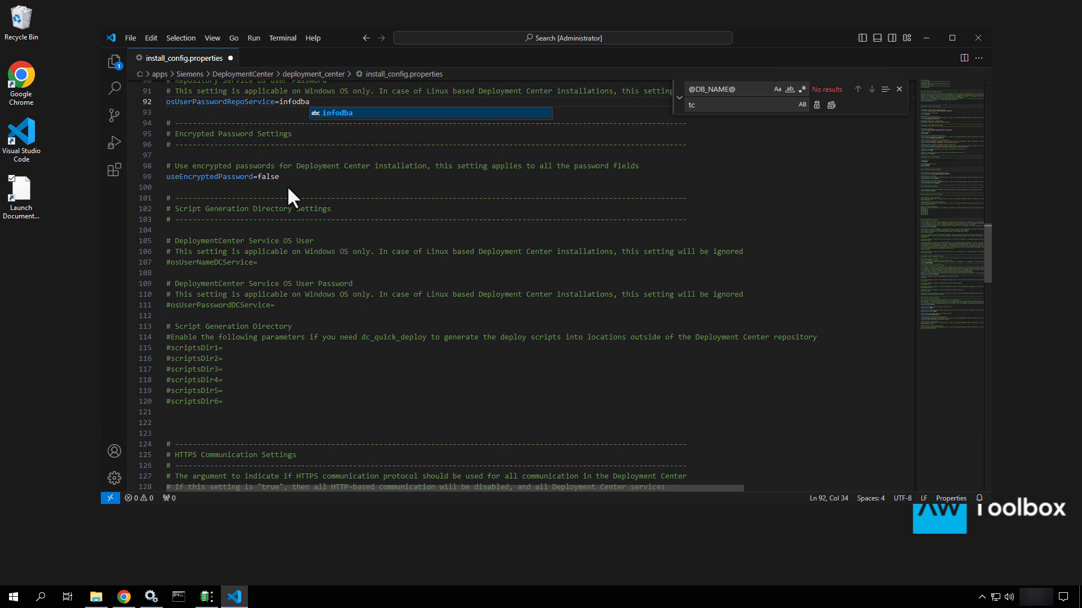
# Uncomment osUserNameDCService on line 107 and set it to .\infodba
pyautogui.click(266, 262)
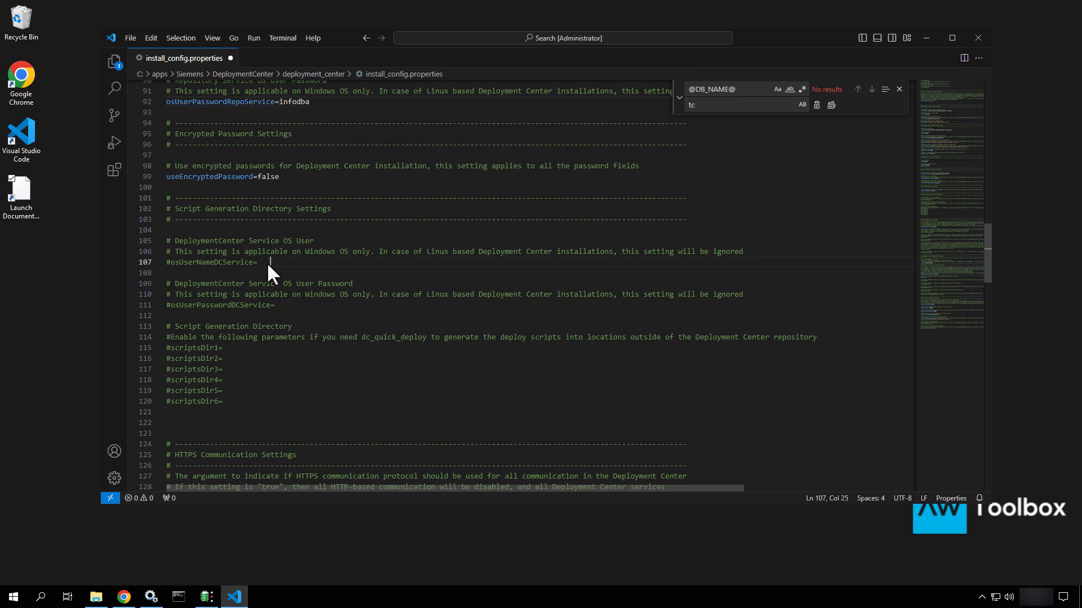
pyautogui.click(166, 260)
pyautogui.press('Delete')
pyautogui.press('End')
pyautogui.write('.\\infodba')
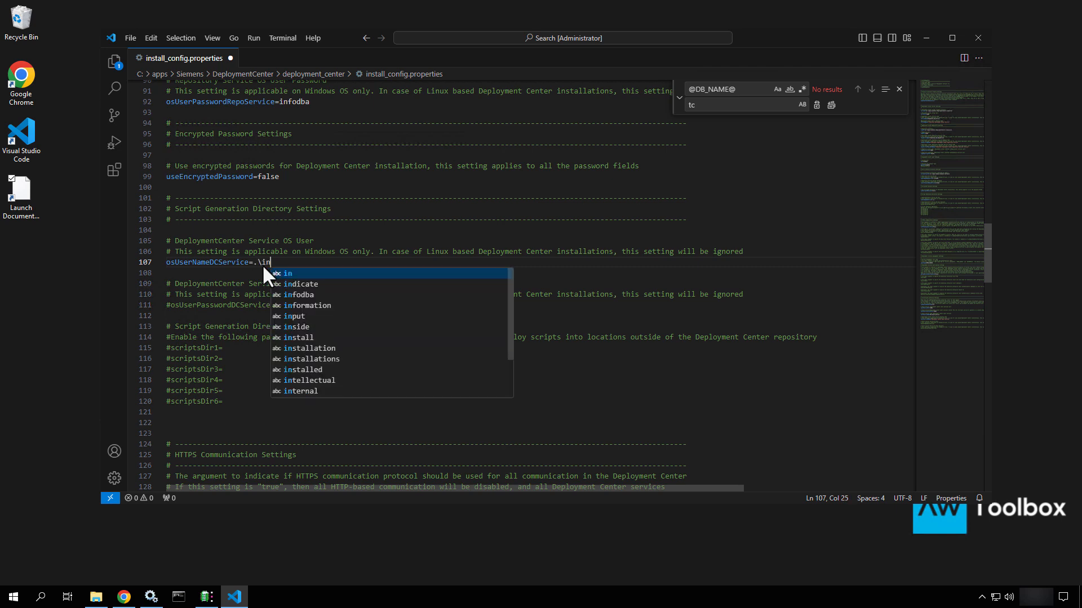
# Uncomment osUserPasswordDCService on line 111 and enter the service account's password
pyautogui.click(171, 307)
pyautogui.press('BackSpace')
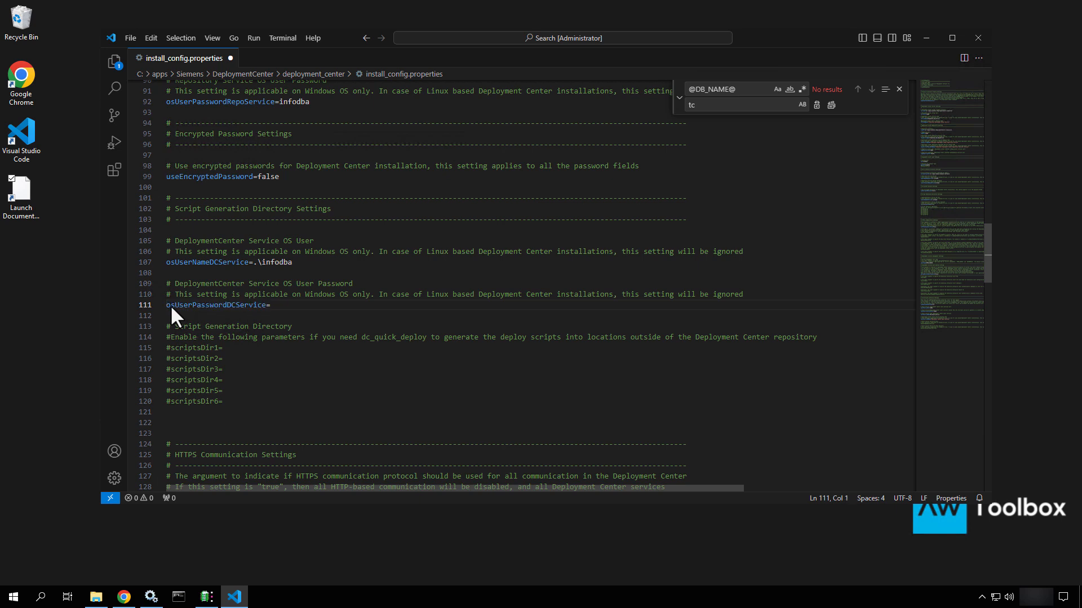
pyautogui.click(282, 303)
pyautogui.write('infodba')
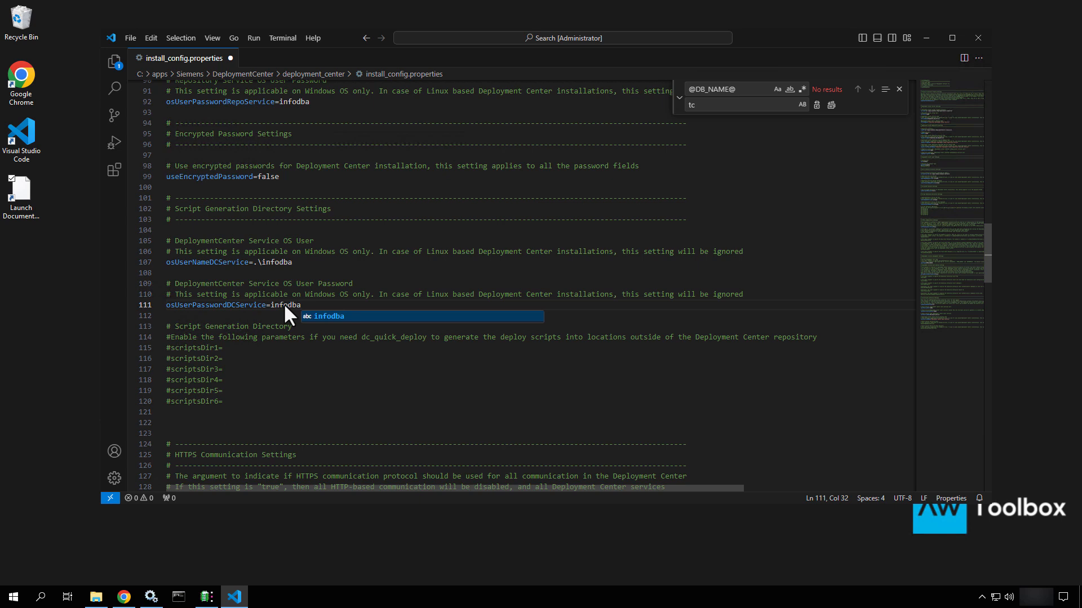
pyautogui.click(258, 329)
pyautogui.scroll(-2, 259, 329)
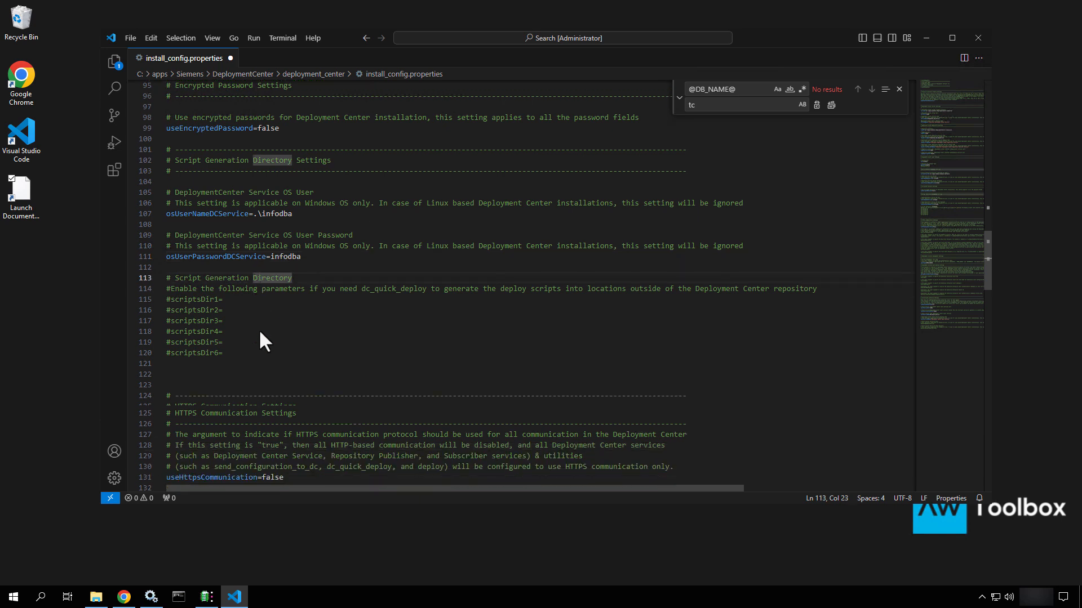
pyautogui.scroll(-2, 259, 331)
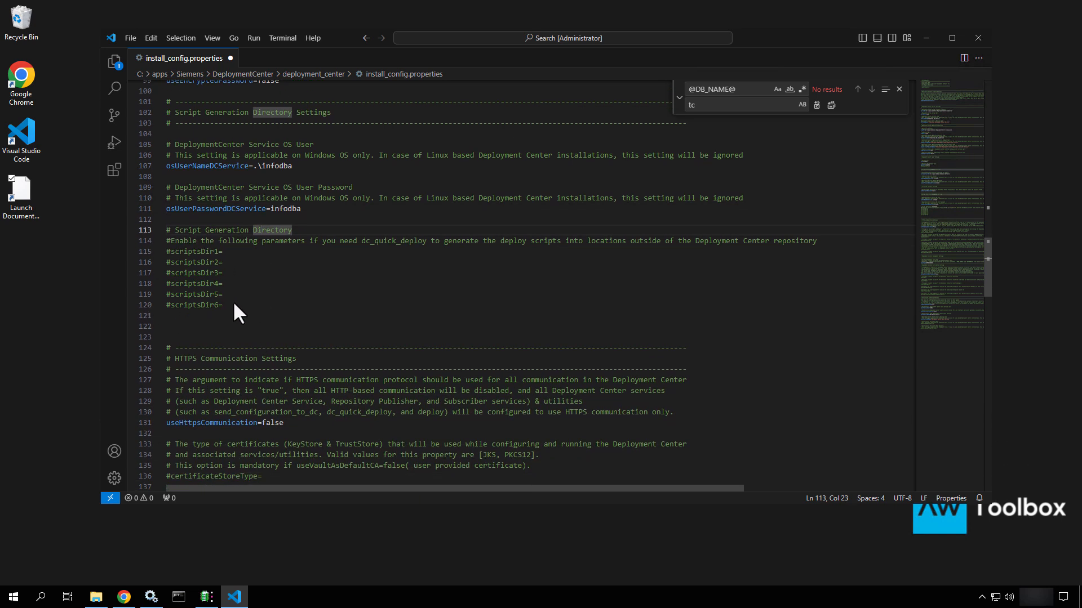
pyautogui.moveTo(234, 304); pyautogui.dragTo(156, 220)
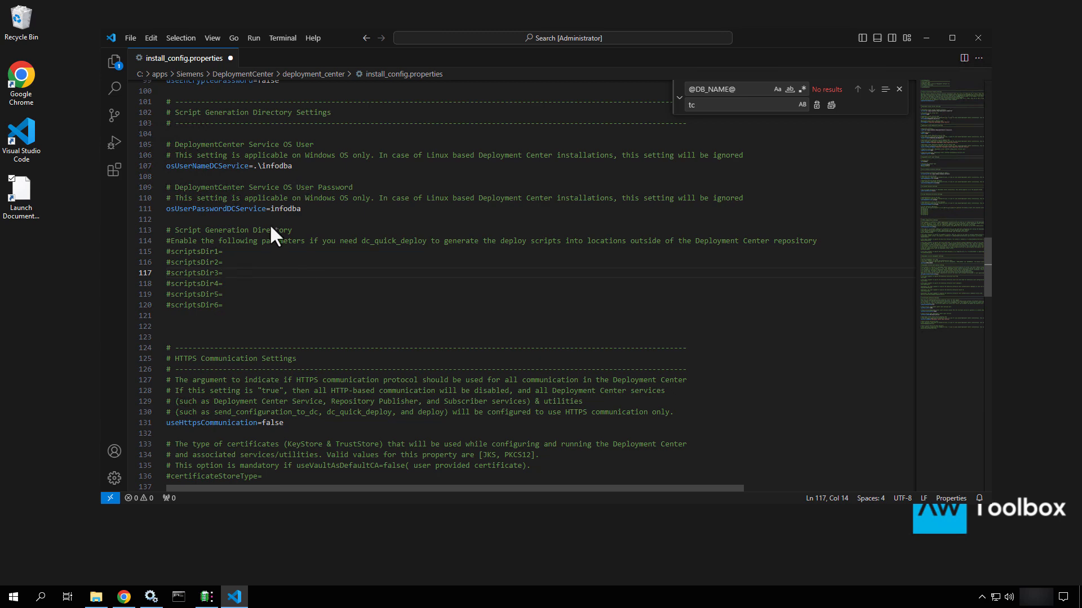
pyautogui.scroll(6, 270, 230)
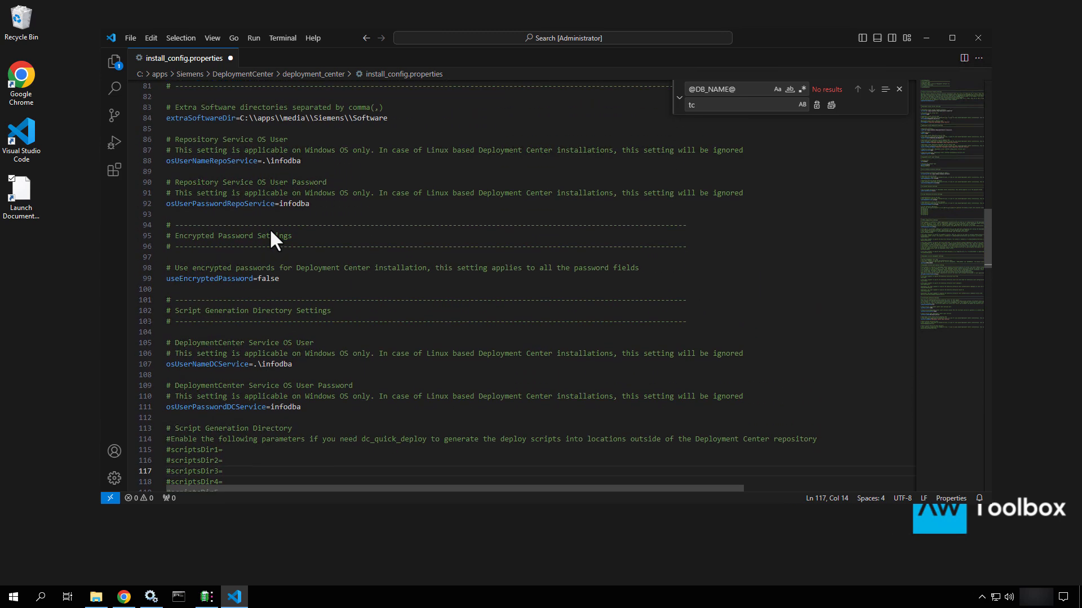
pyautogui.scroll(3, 270, 237)
pyautogui.moveTo(393, 211); pyautogui.dragTo(295, 212)
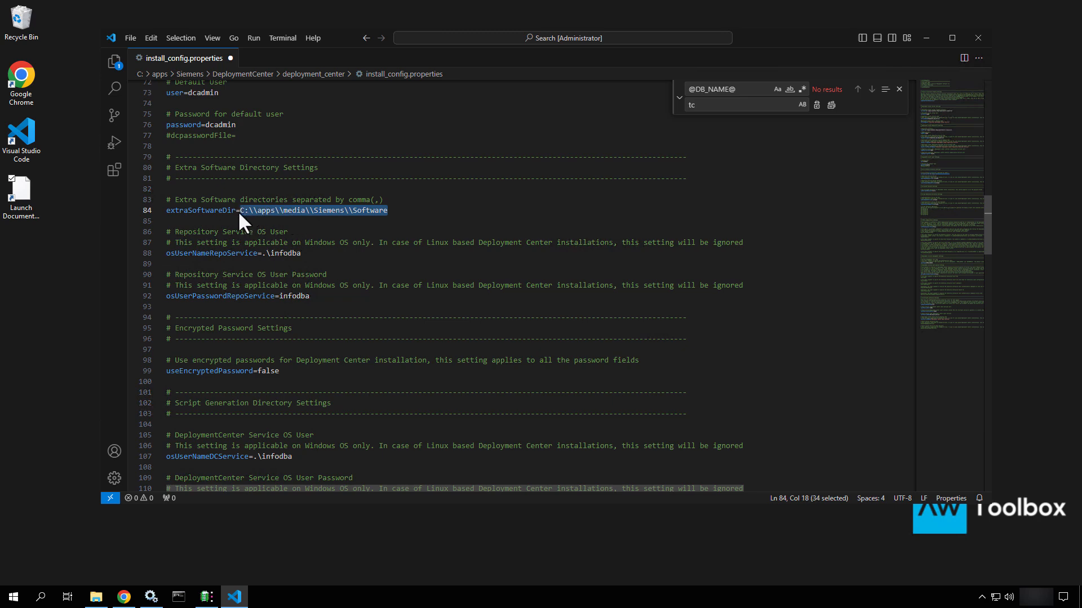
pyautogui.scroll(-4, 332, 302)
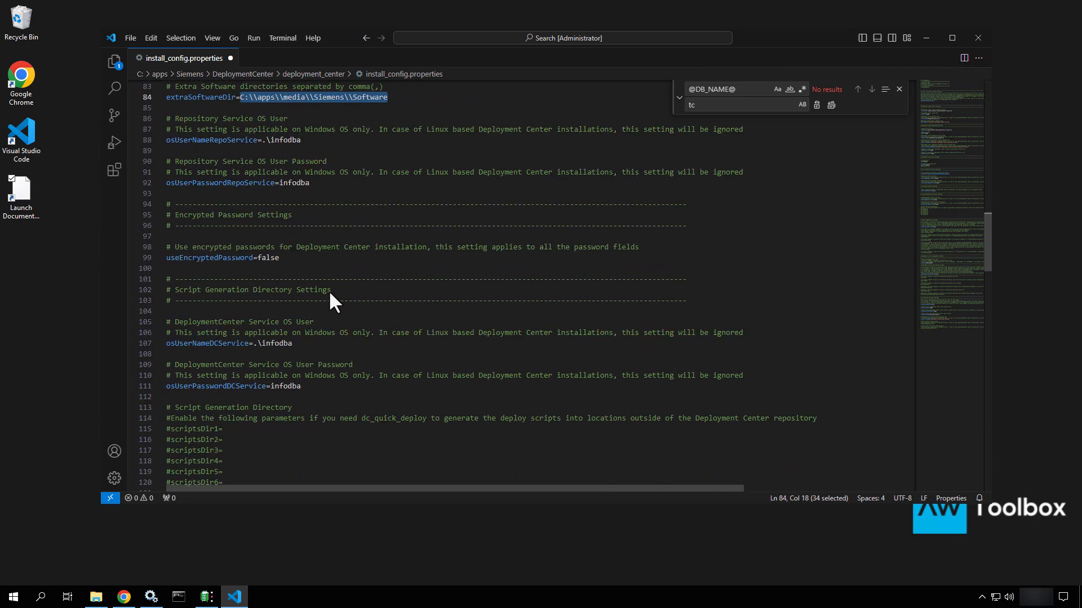
pyautogui.scroll(-7, 331, 293)
pyautogui.scroll(-3, 333, 301)
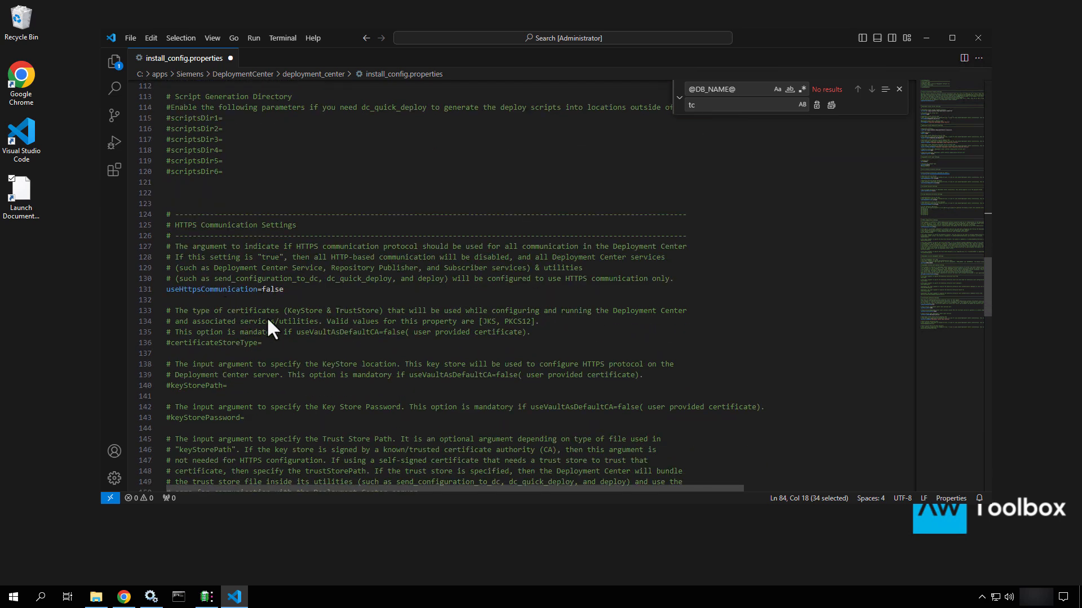
pyautogui.scroll(-6, 267, 320)
pyautogui.scroll(-6, 267, 320)
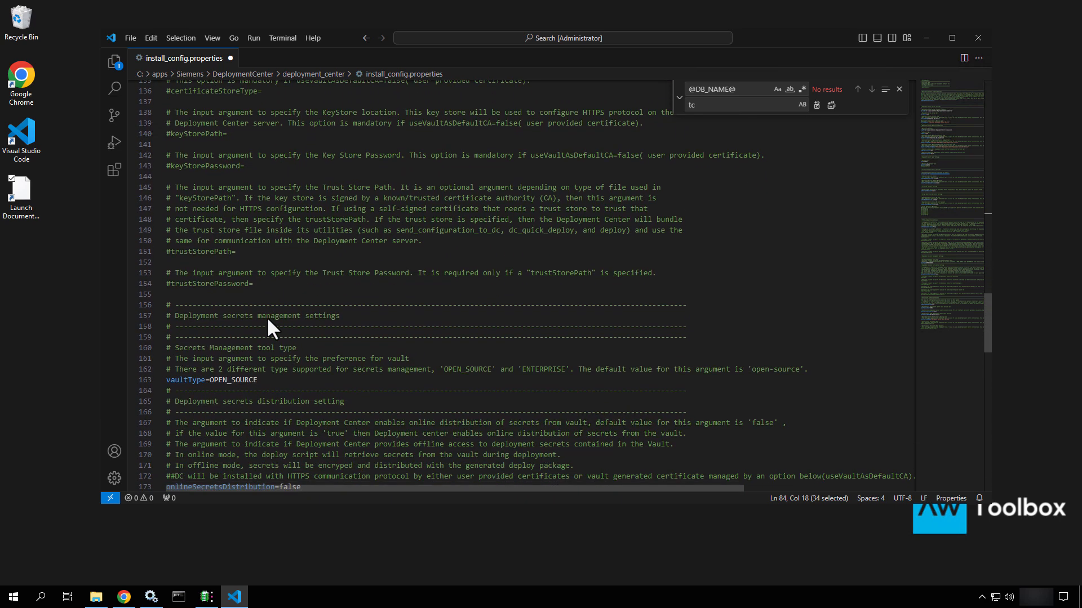
pyautogui.scroll(-2, 267, 321)
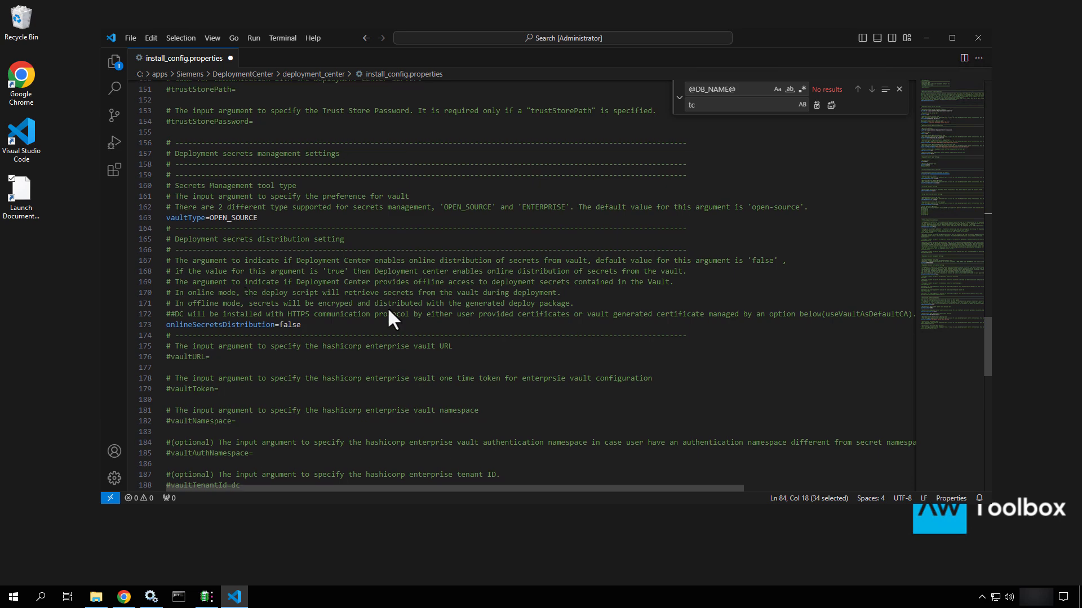
pyautogui.scroll(-6, 389, 310)
pyautogui.scroll(-5, 389, 309)
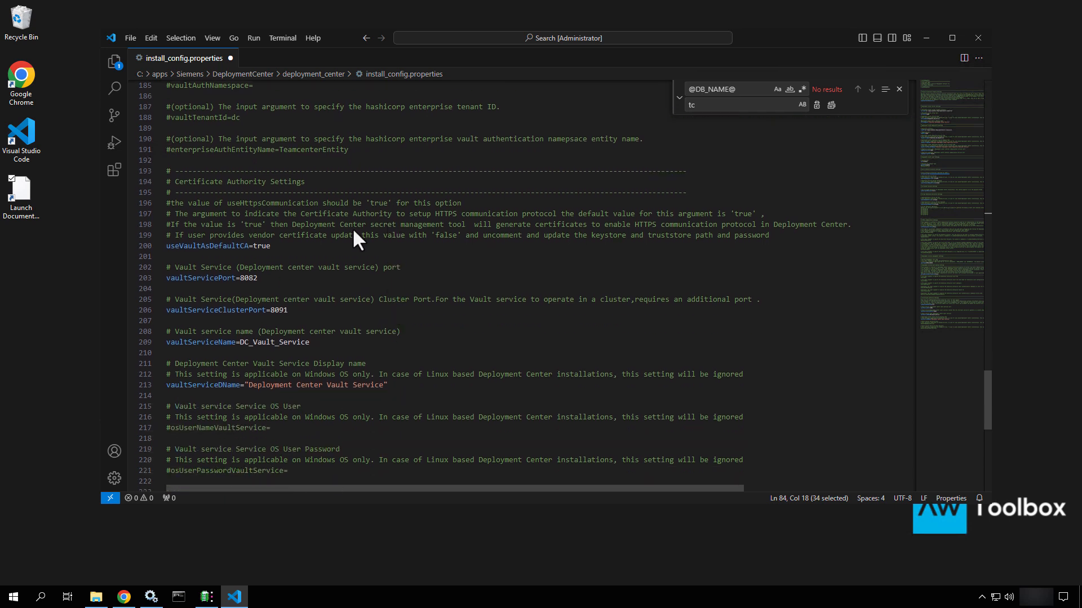
pyautogui.scroll(-3, 354, 230)
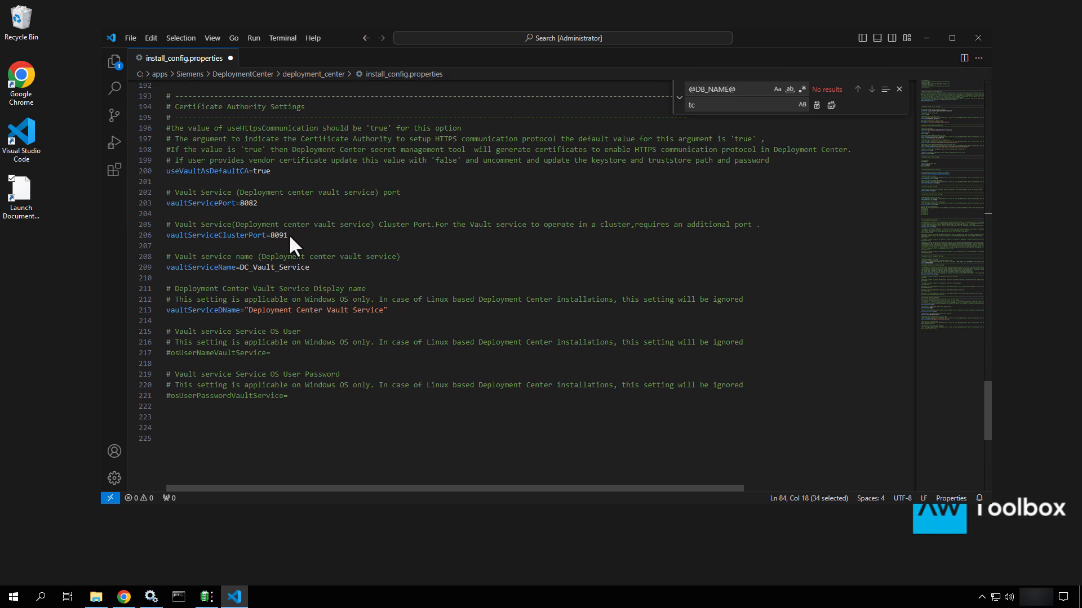
# Prefix the vault service name and display name with Teamcenter_
pyautogui.moveTo(289, 235); pyautogui.dragTo(269, 235)
pyautogui.hotkey('ctrl', 'f')
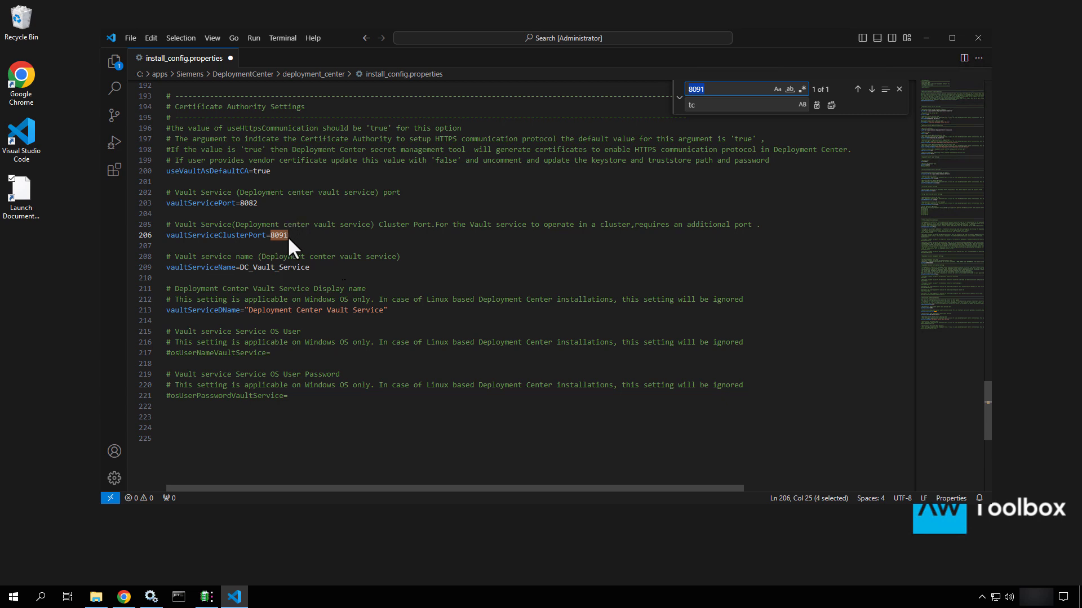
pyautogui.scroll(-1, 287, 235)
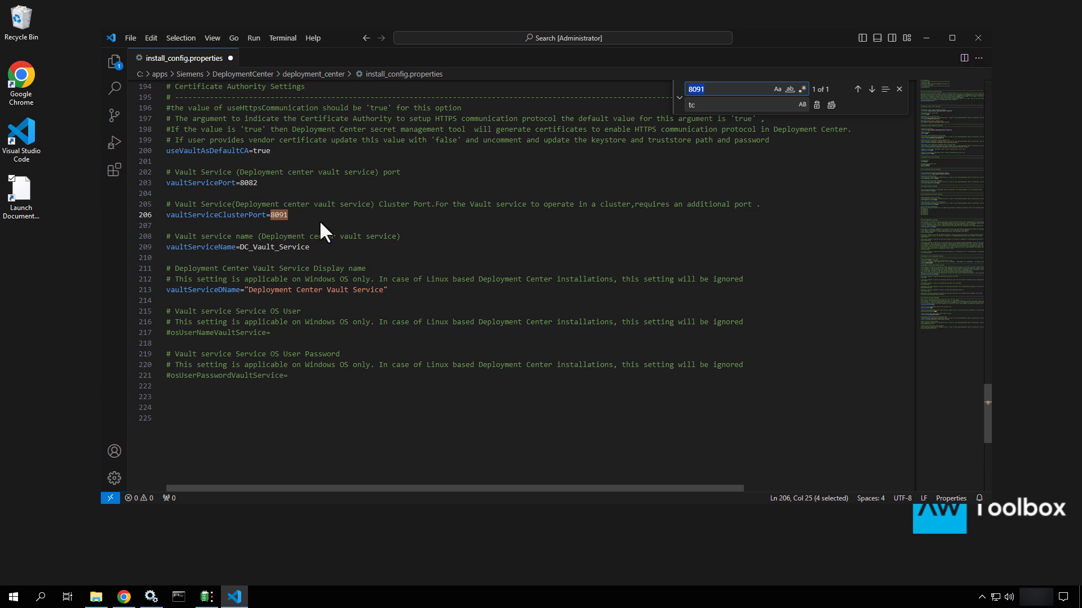
pyautogui.click(240, 247)
pyautogui.write('Tea')
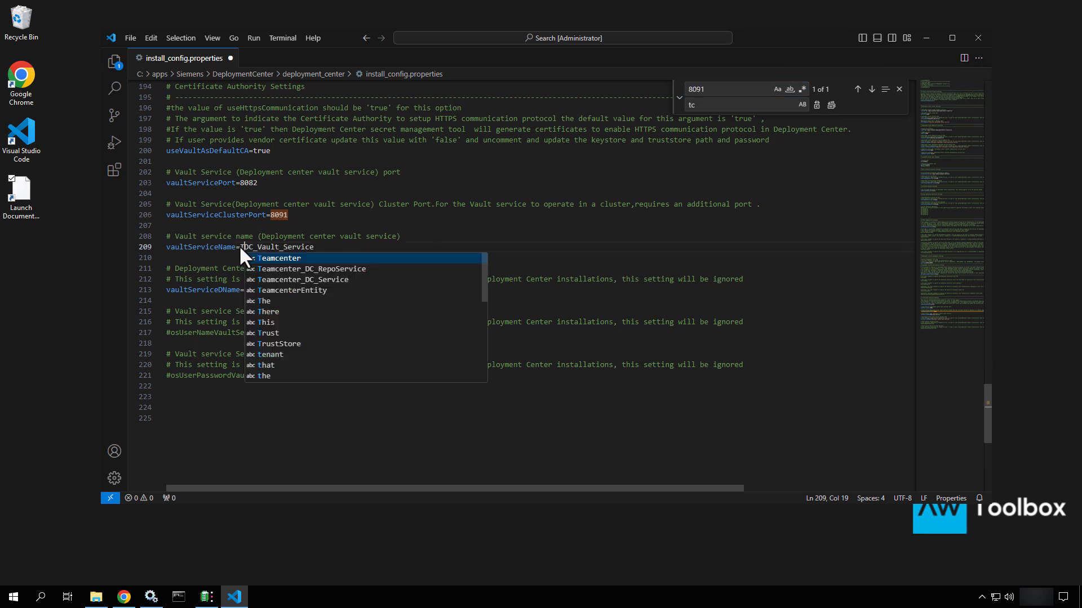
pyautogui.write('mcenter_')
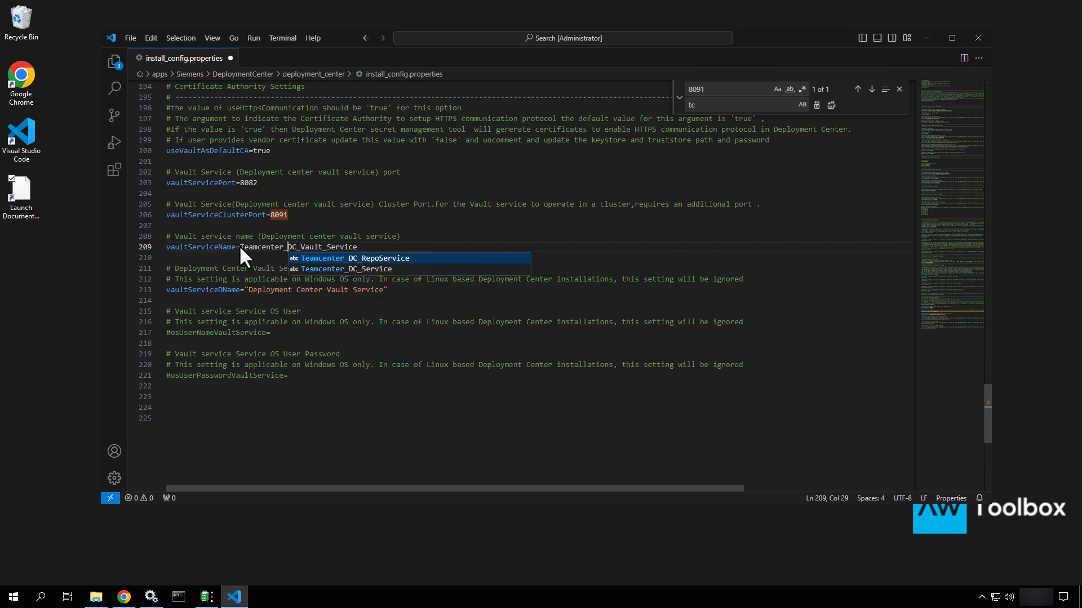
pyautogui.click(247, 288)
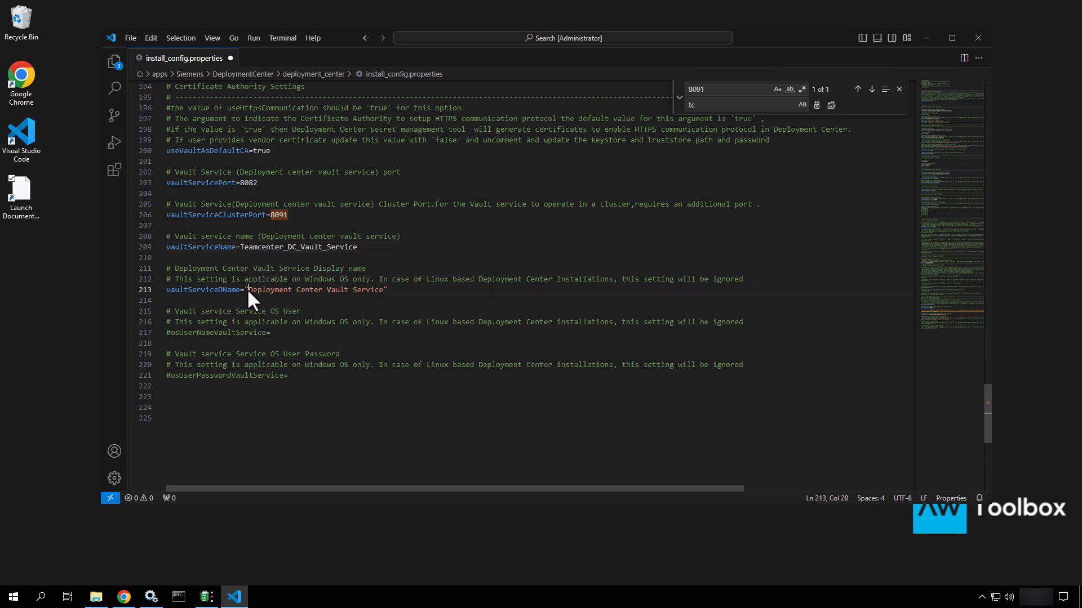
pyautogui.write('Teamcenter_')
# Uncomment osUserNameVaultService and set it to the infodba account
pyautogui.click(169, 333)
pyautogui.press('BackSpace')
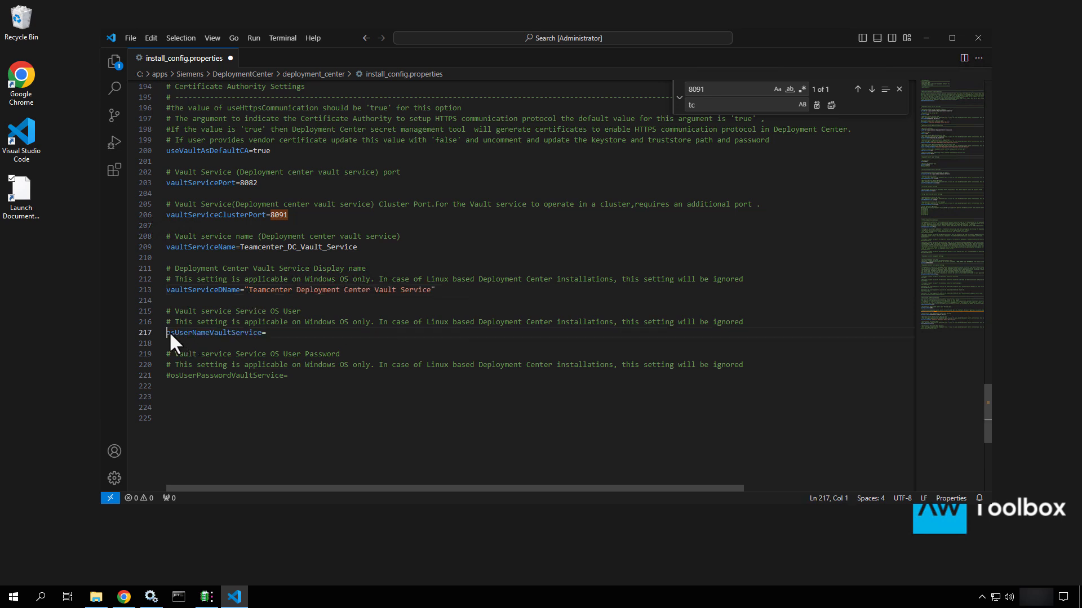
pyautogui.click(278, 333)
pyautogui.write('\\infodba')
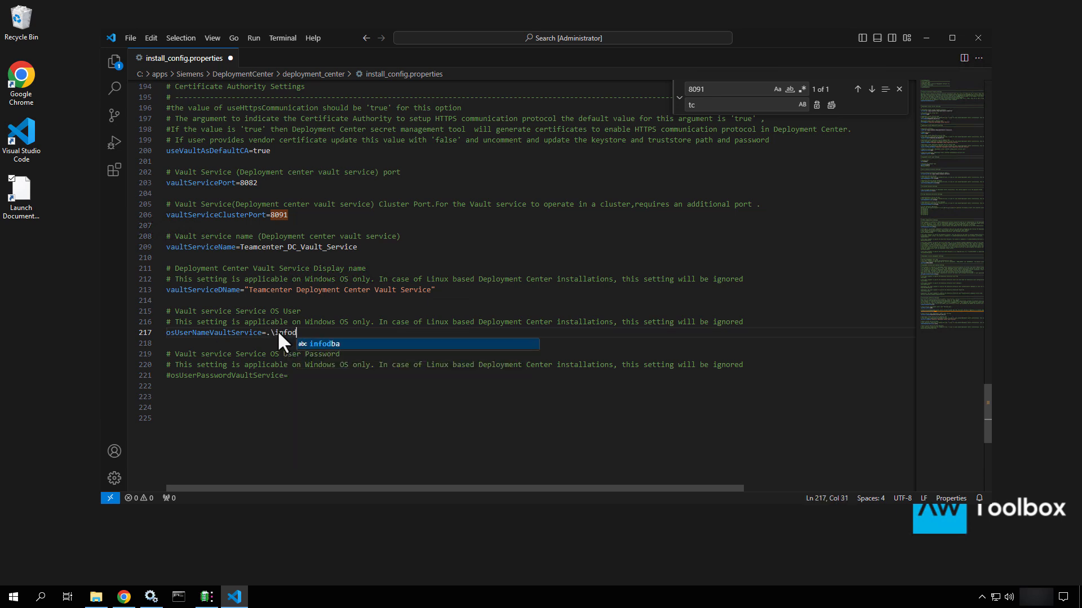
# Uncomment osUserPasswordVaultService and enter the service account's password
pyautogui.click(168, 374)
pyautogui.press('BackSpace')
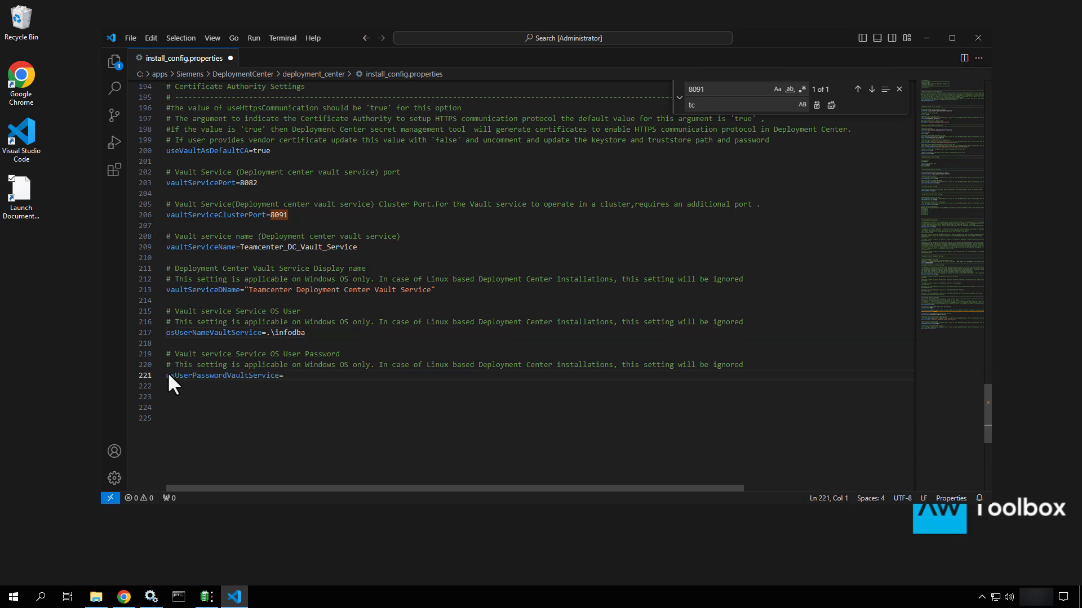
pyautogui.write('.\\in')
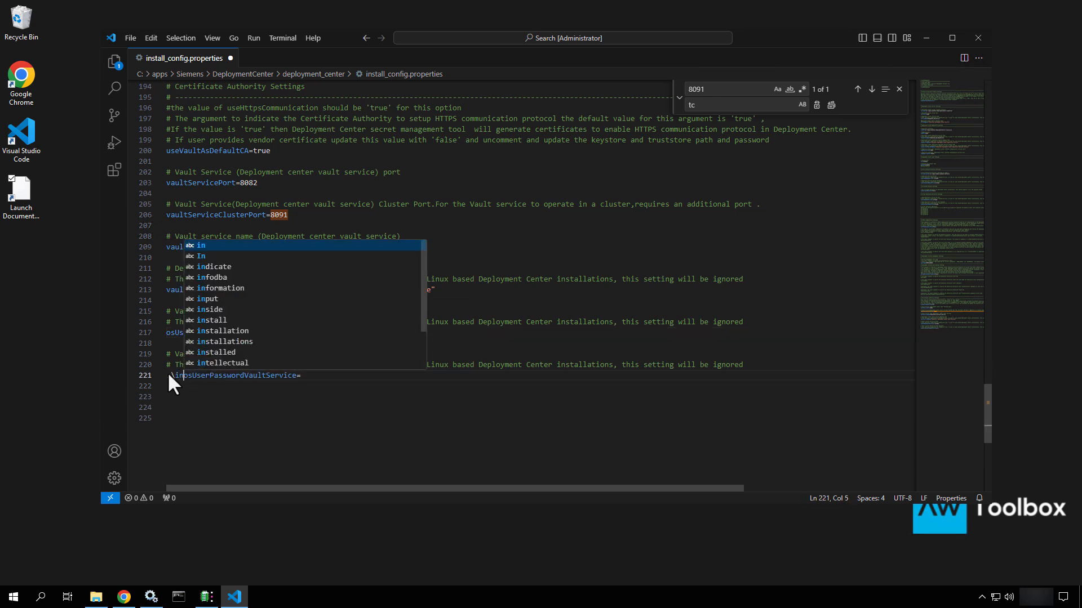
pyautogui.press('BackSpace')
pyautogui.press('BackSpace')
pyautogui.press('BackSpace')
pyautogui.press('BackSpace')
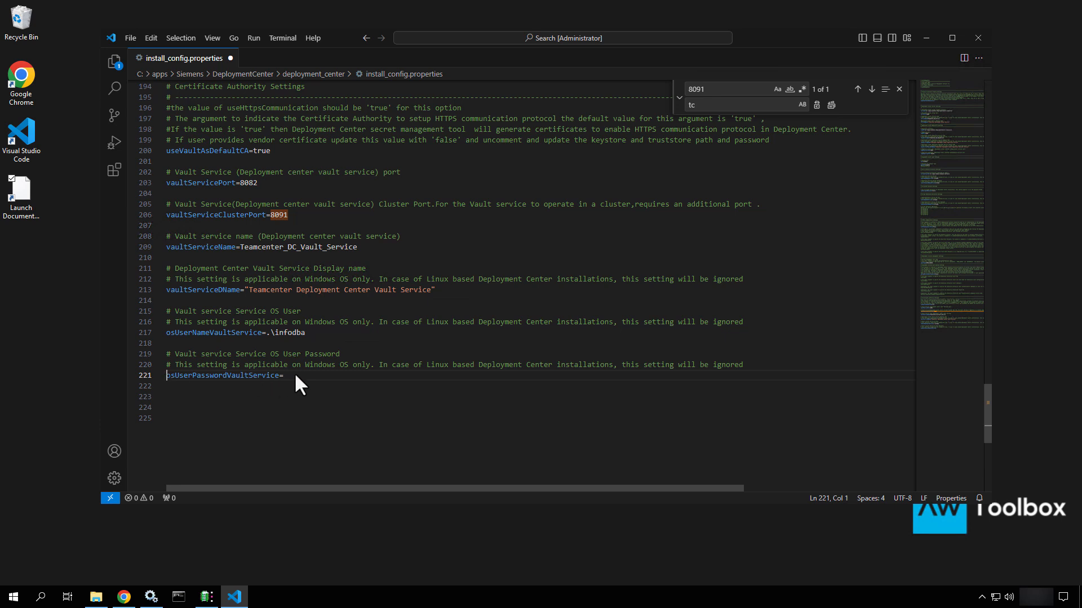
pyautogui.click(296, 376)
pyautogui.write('.\\infodba')
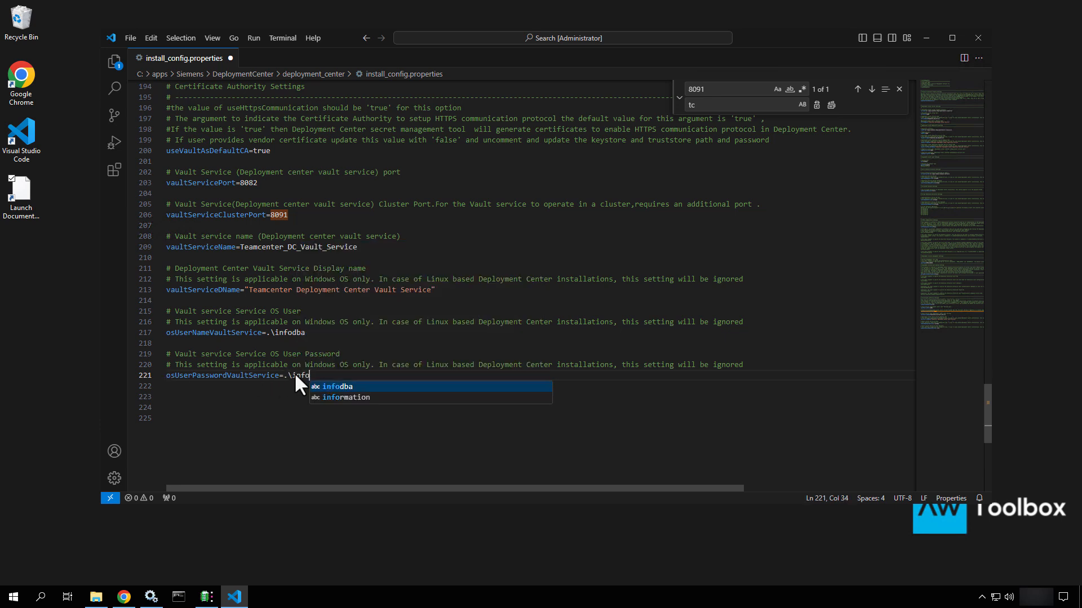
pyautogui.press('BackSpace')
pyautogui.press('BackSpace')
pyautogui.press('BackSpace')
pyautogui.press('BackSpace')
pyautogui.press('BackSpace')
pyautogui.press('BackSpace')
pyautogui.press('BackSpace')
pyautogui.press('BackSpace')
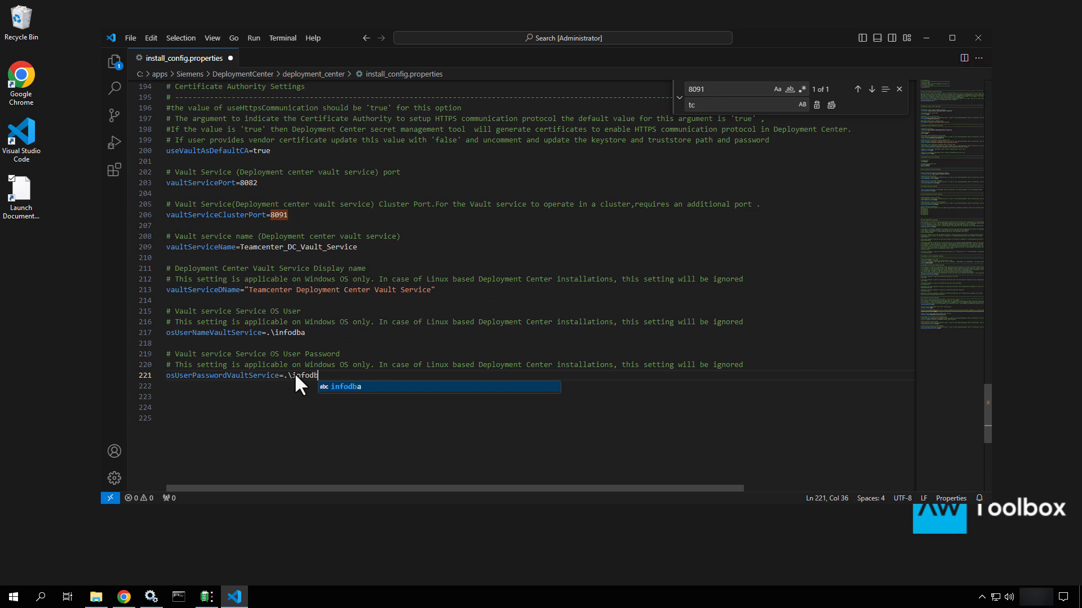
pyautogui.press('BackSpace')
pyautogui.write('infodba')
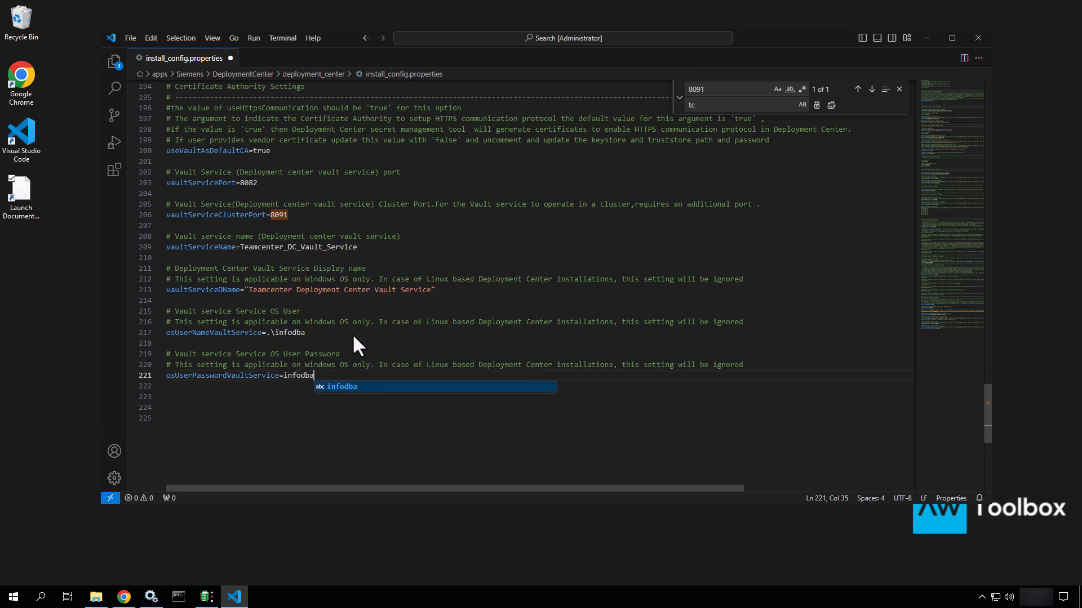
pyautogui.click(342, 344)
# Save the edited install_config.properties
pyautogui.scroll(6, 341, 347)
pyautogui.scroll(10, 341, 346)
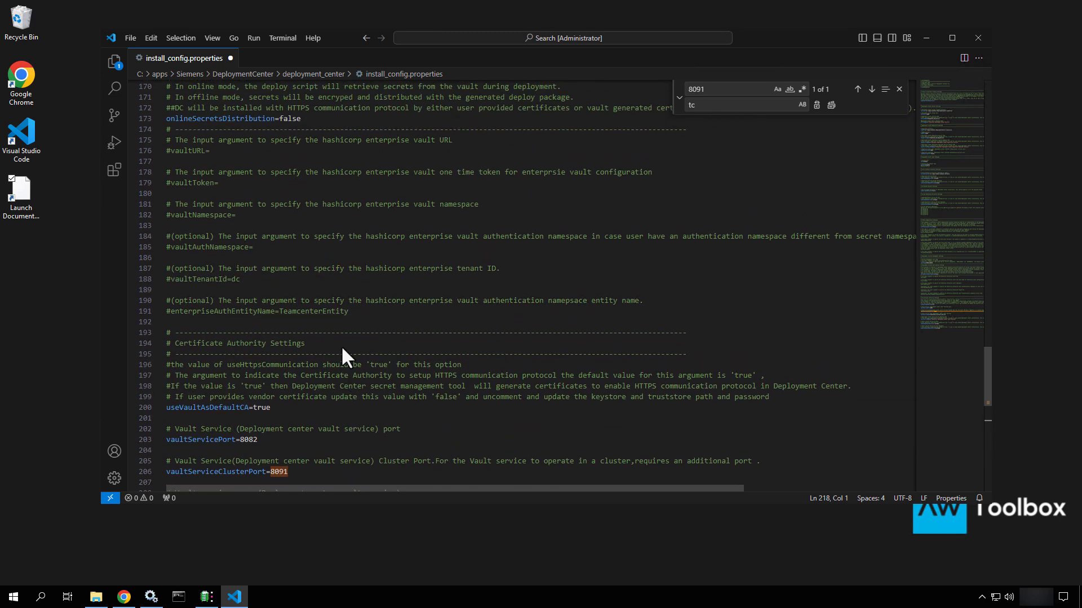
pyautogui.scroll(17, 341, 346)
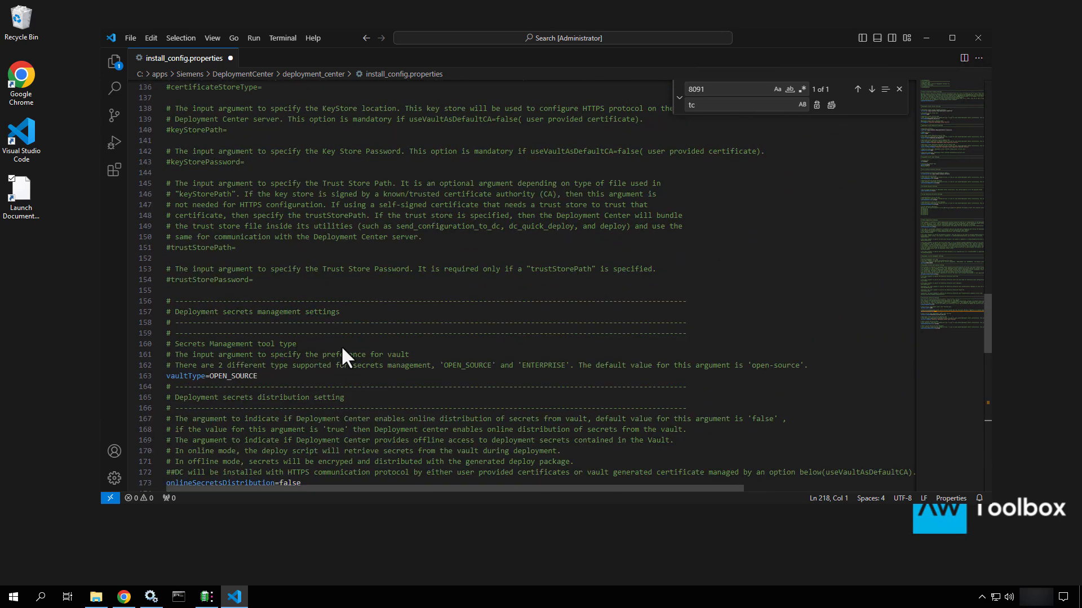
pyautogui.scroll(20, 343, 349)
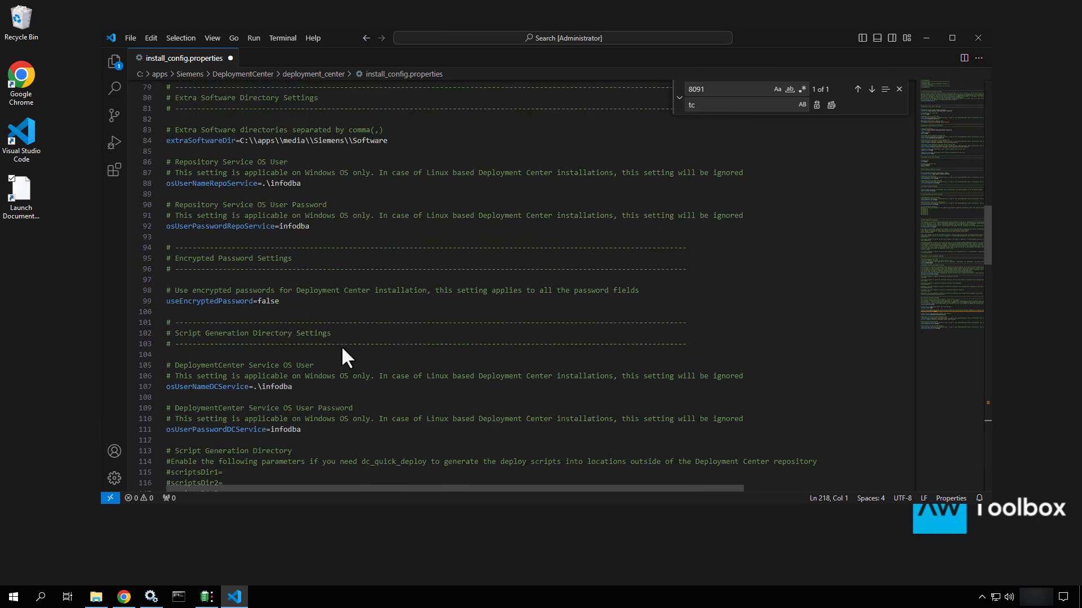
pyautogui.scroll(4, 342, 349)
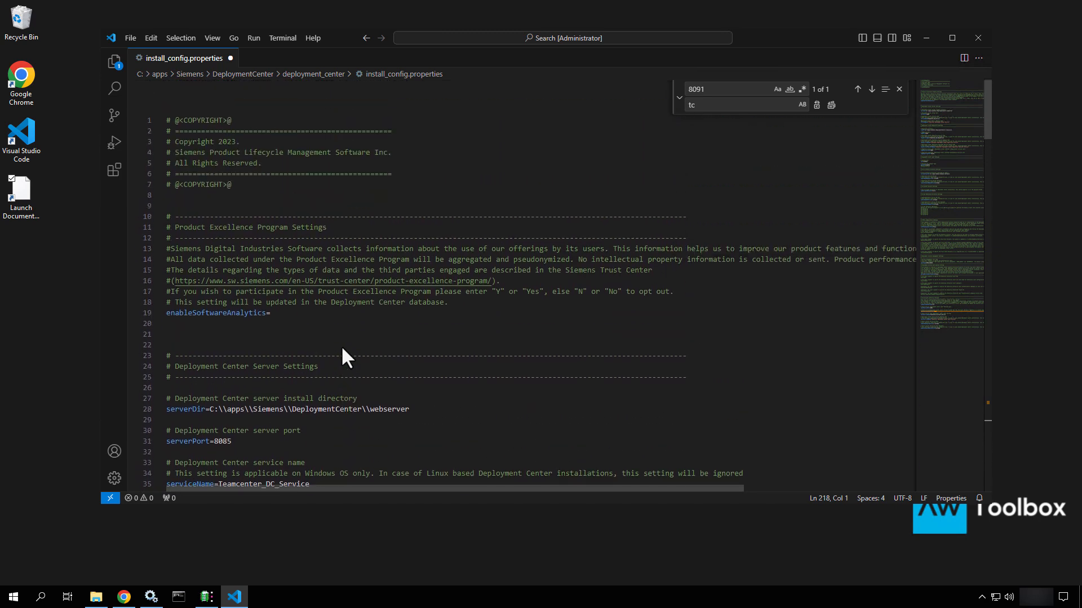
pyautogui.hotkey('ctrl', 's')
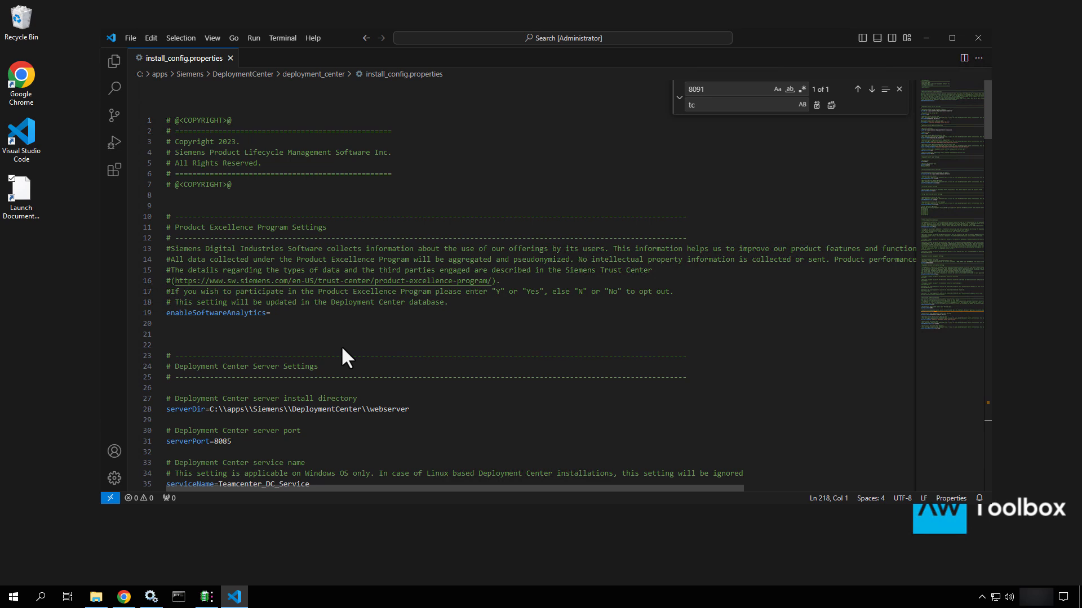
# Close install_config.properties and exit Visual Studio Code
pyautogui.click(231, 59)
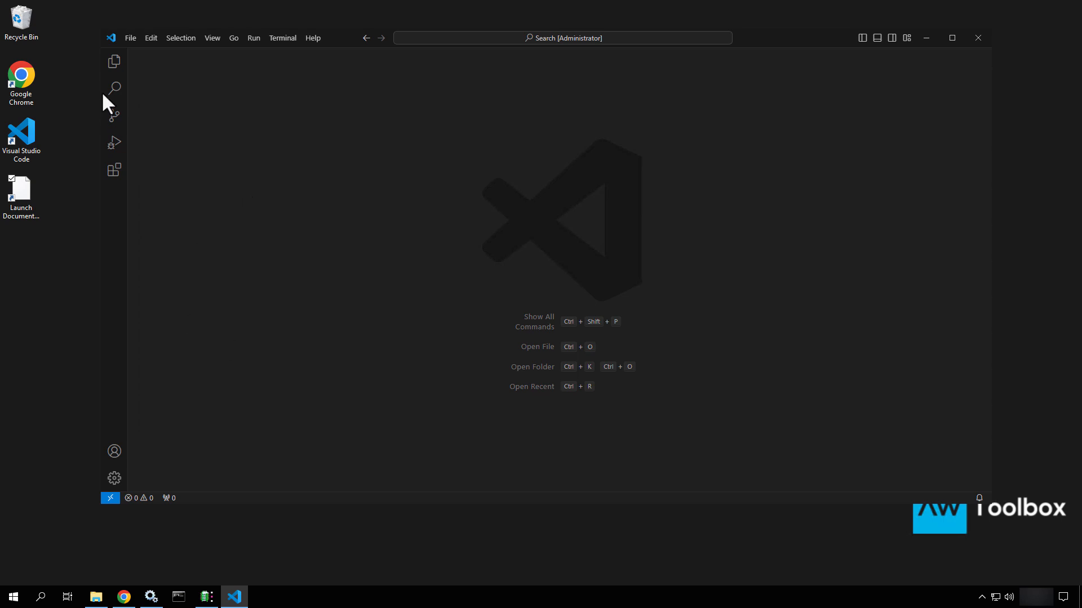
pyautogui.click(136, 39)
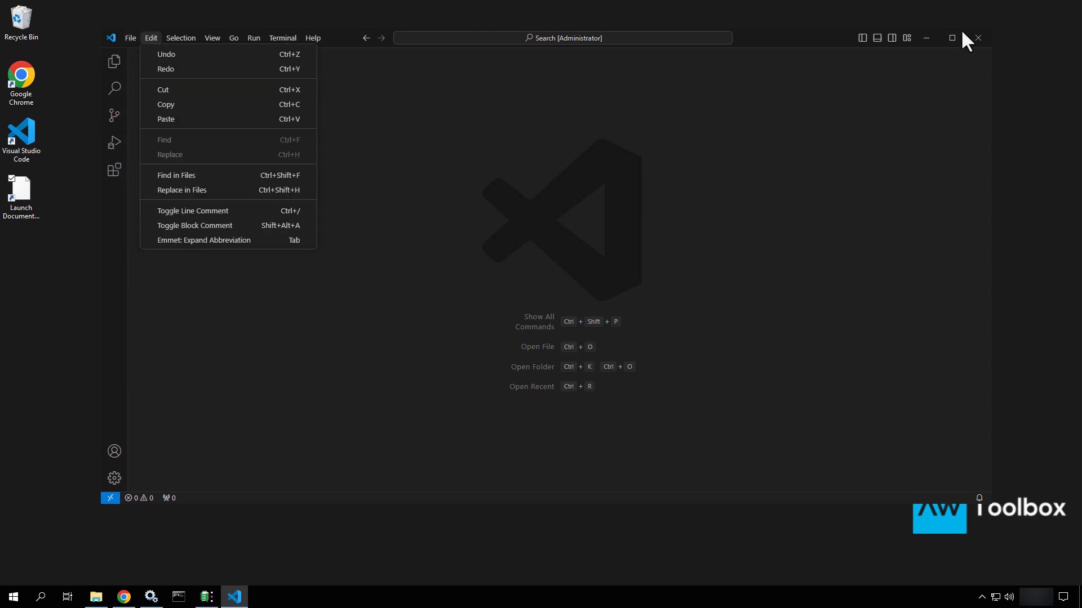
pyautogui.click(982, 39)
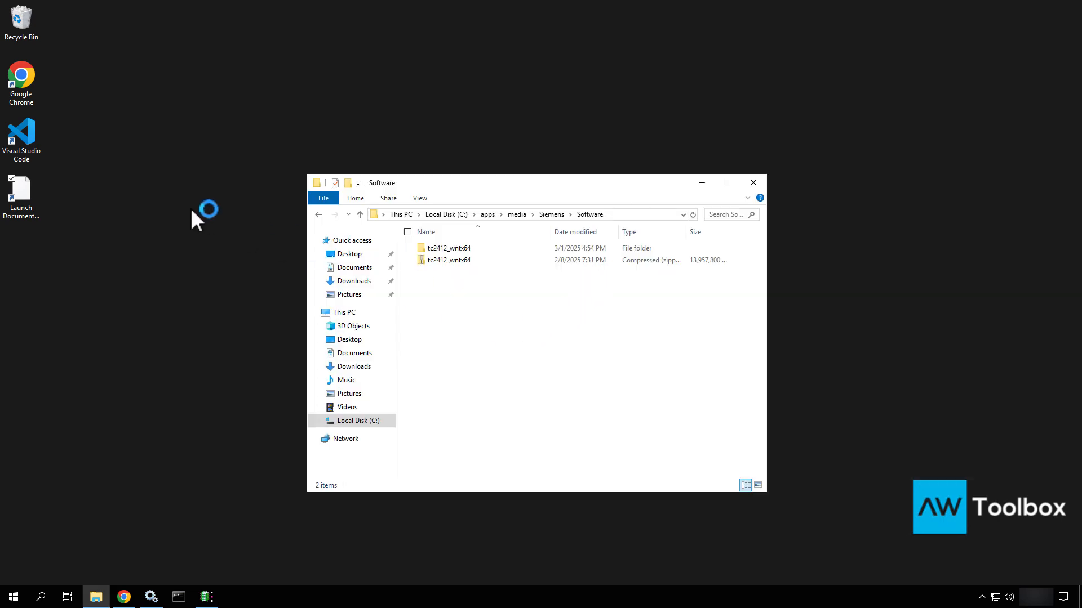
pyautogui.click(701, 182)
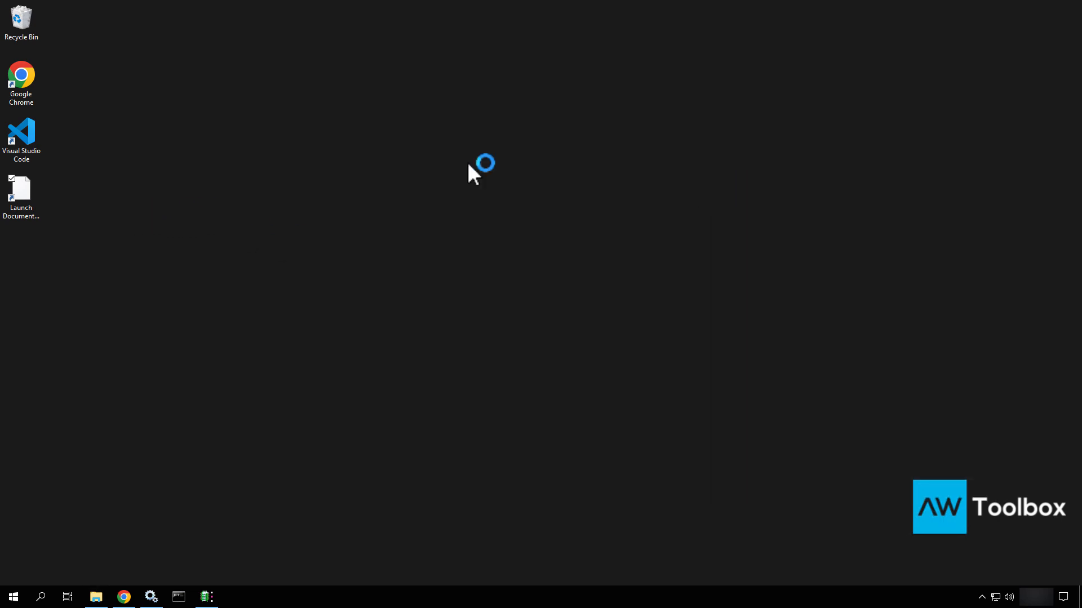
# Relaunch VS Code from its desktop shortcut as administrator and maximize it
pyautogui.rightClick(21, 132)
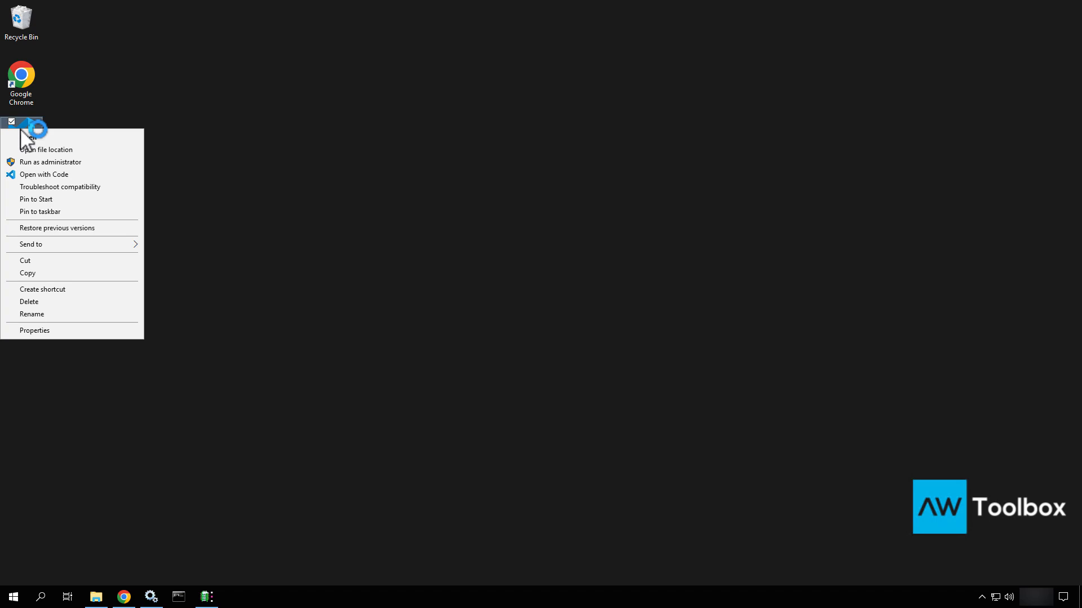
pyautogui.click(51, 164)
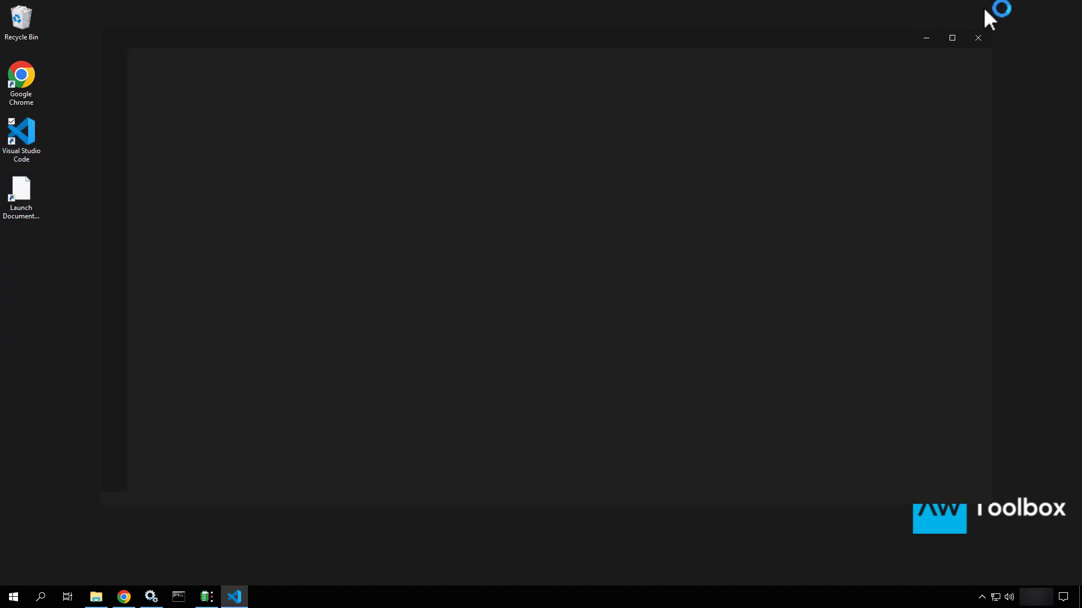
pyautogui.click(951, 38)
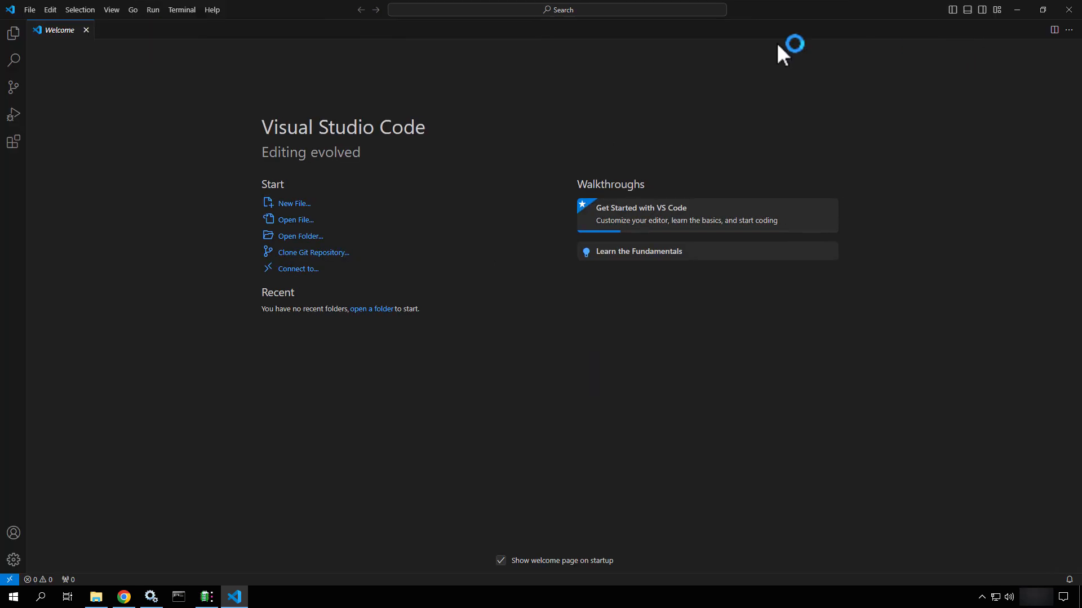
pyautogui.click(31, 11)
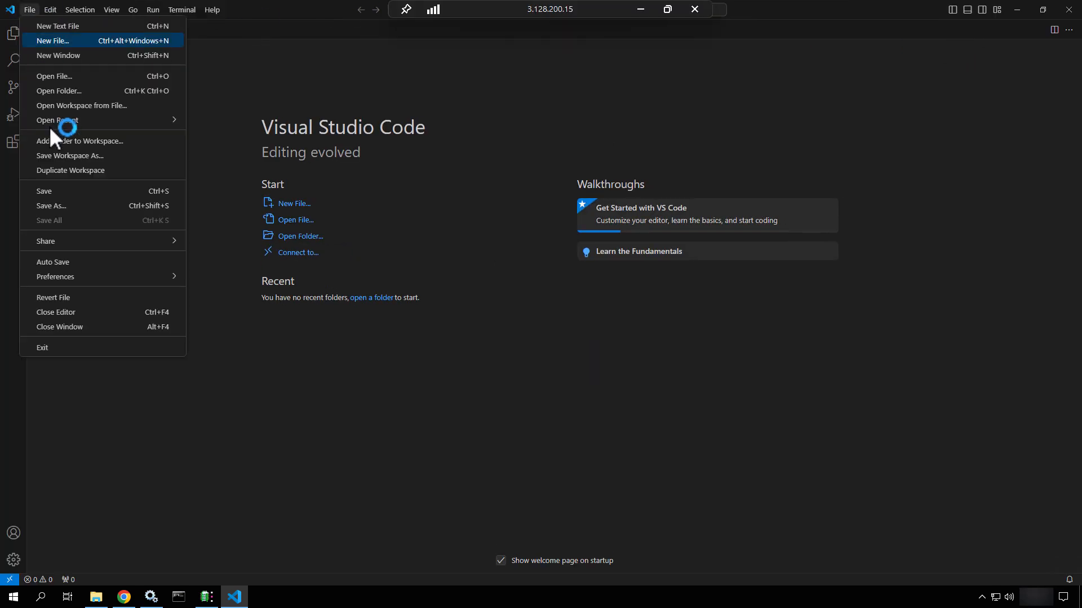
# Open C:\apps\Siemens\DeploymentCenter\deployment_center as the Visual Studio Code workspace folder
pyautogui.click(64, 89)
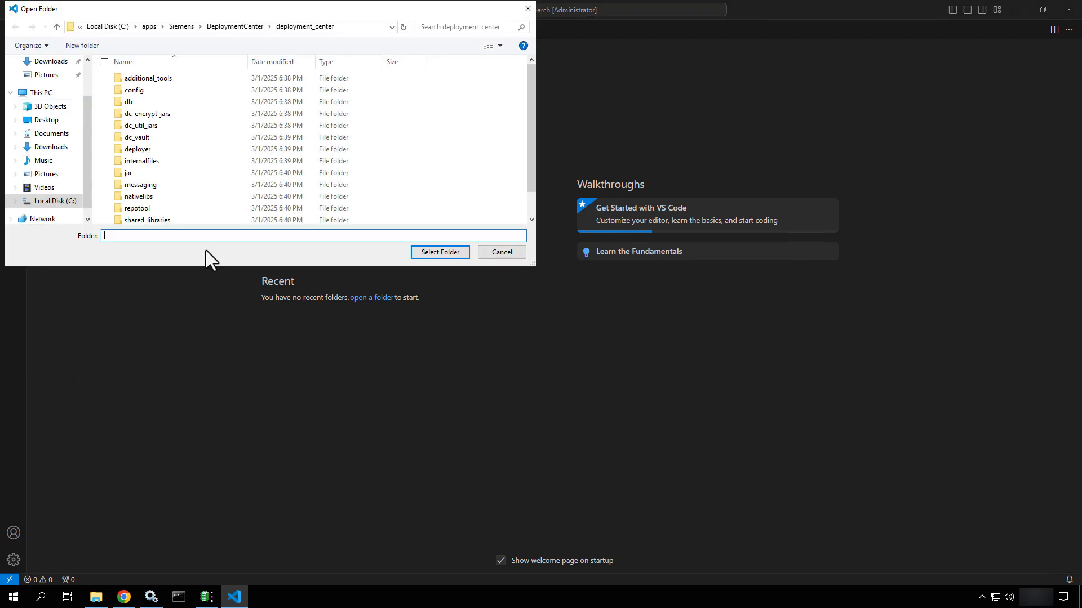
pyautogui.moveTo(254, 9); pyautogui.dragTo(491, 123)
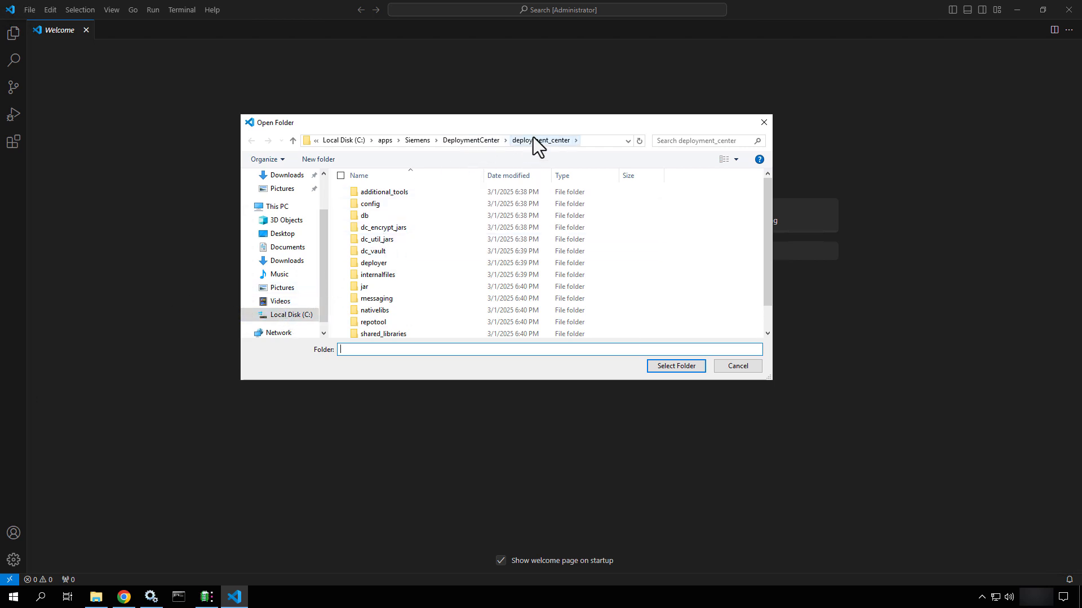
pyautogui.scroll(-1, 370, 264)
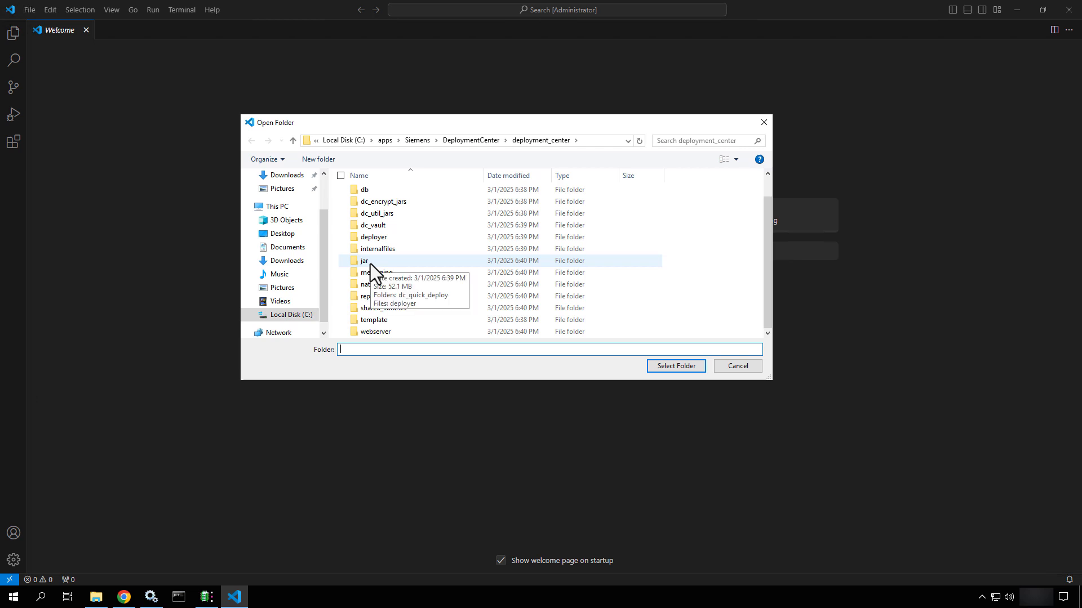
pyautogui.click(477, 142)
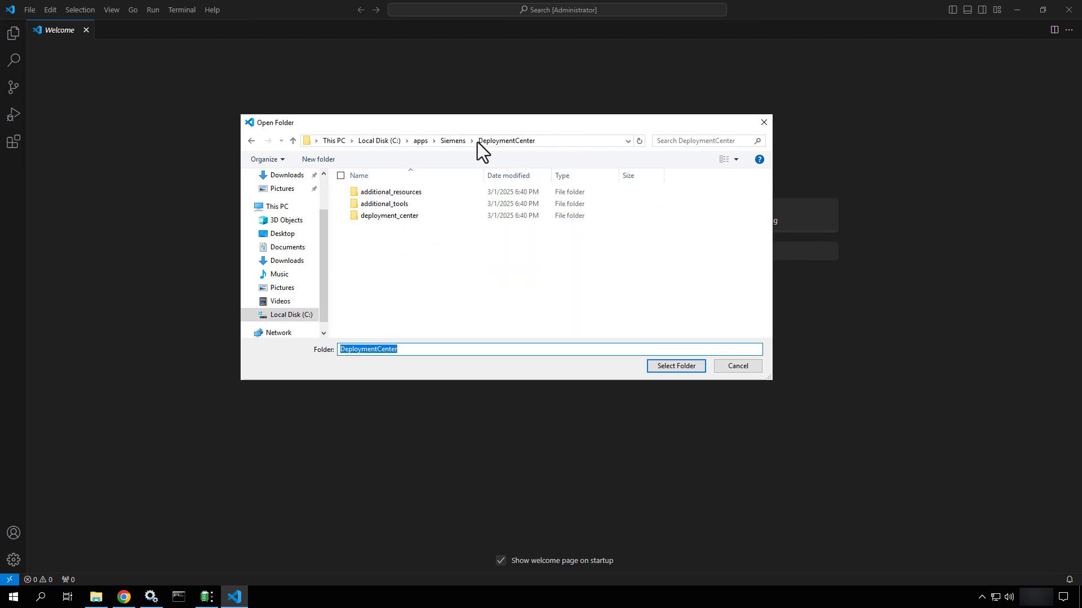
pyautogui.doubleClick(383, 214)
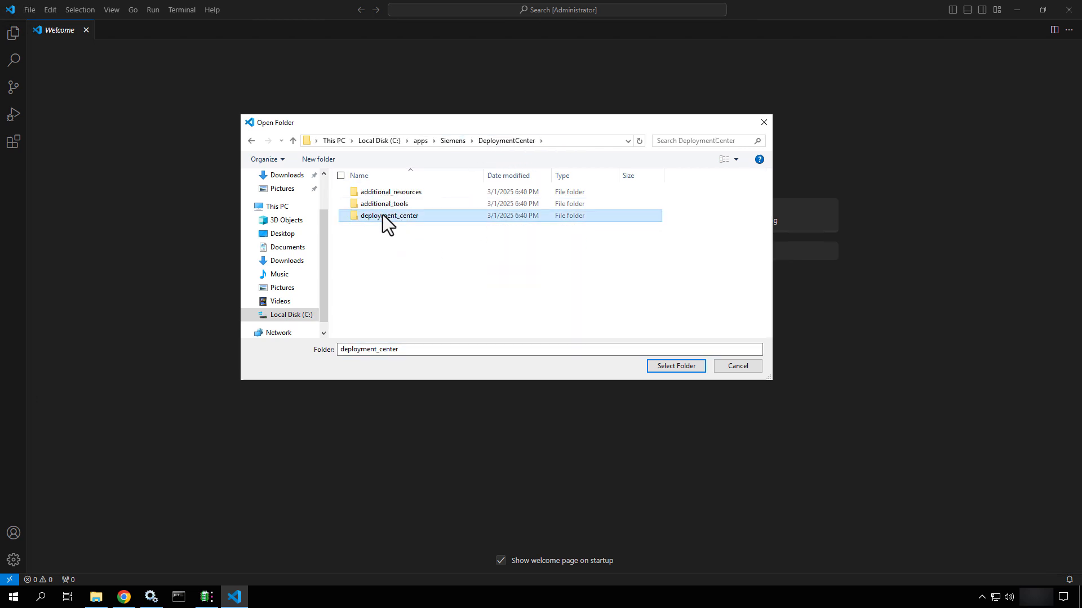
pyautogui.click(659, 369)
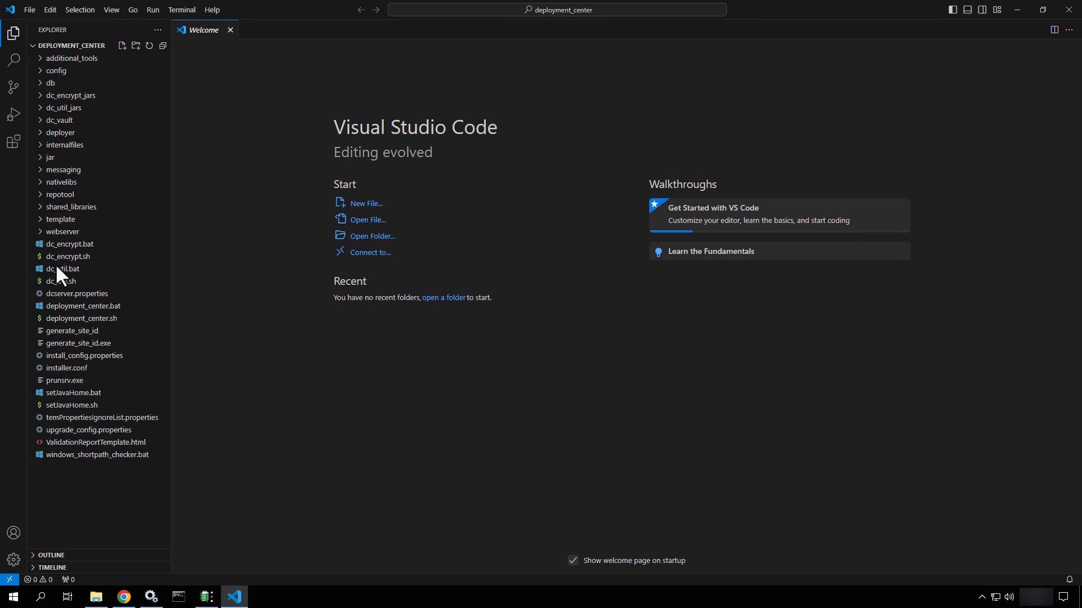
# Open a Command Prompt terminal, close the PowerShell session, and make the terminal panel taller
pyautogui.click(182, 8)
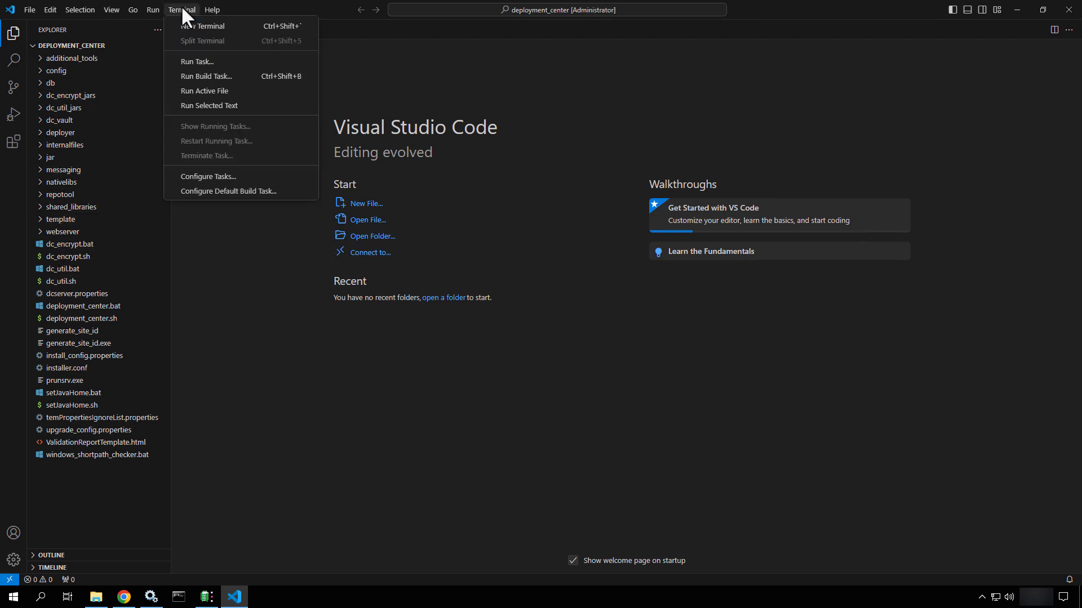
pyautogui.click(203, 31)
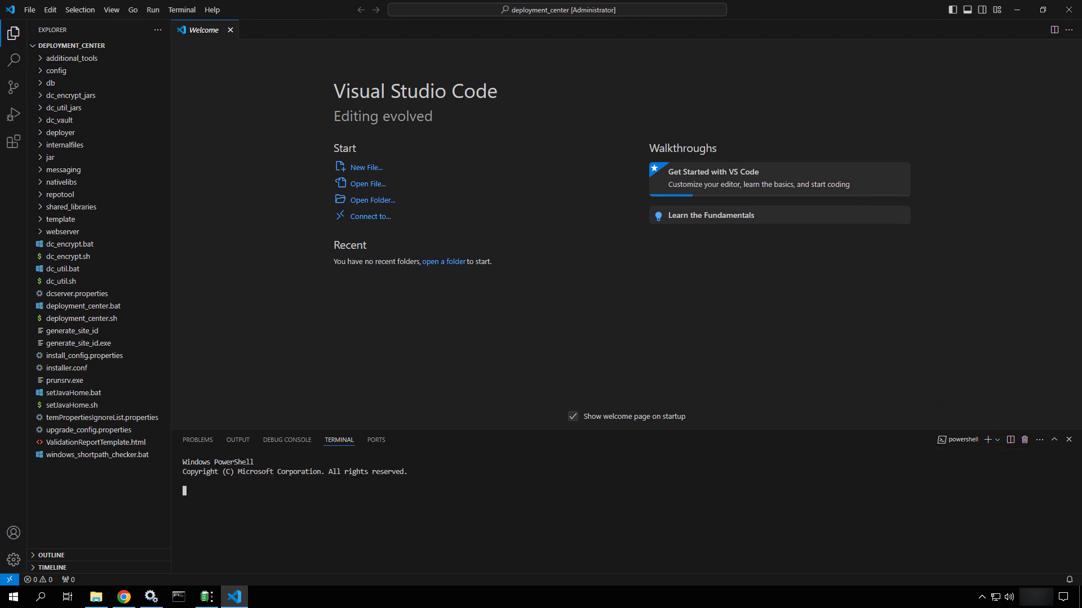
pyautogui.click(997, 440)
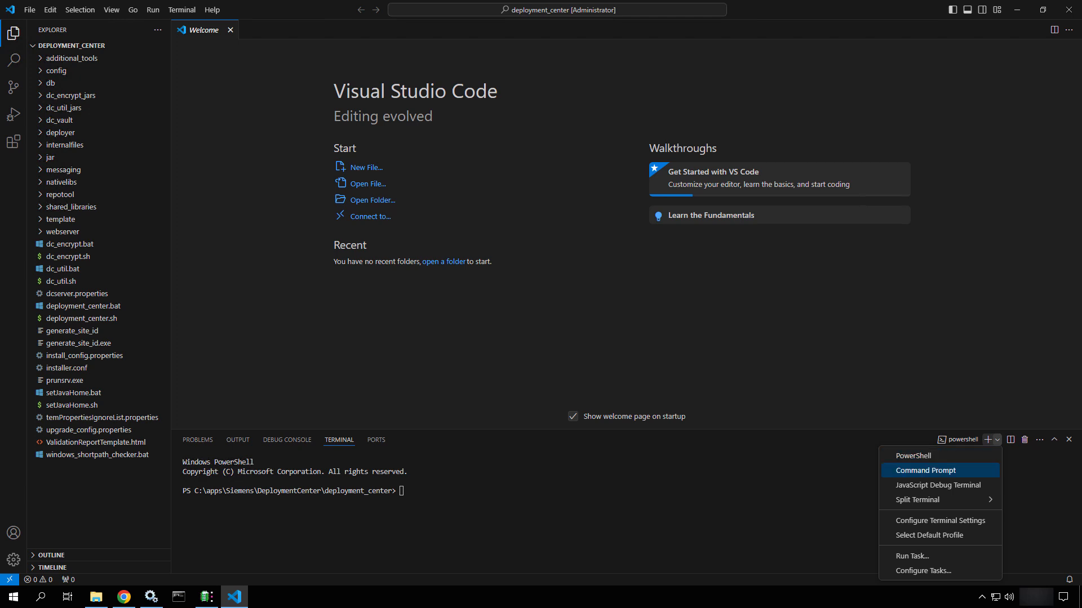
pyautogui.click(925, 471)
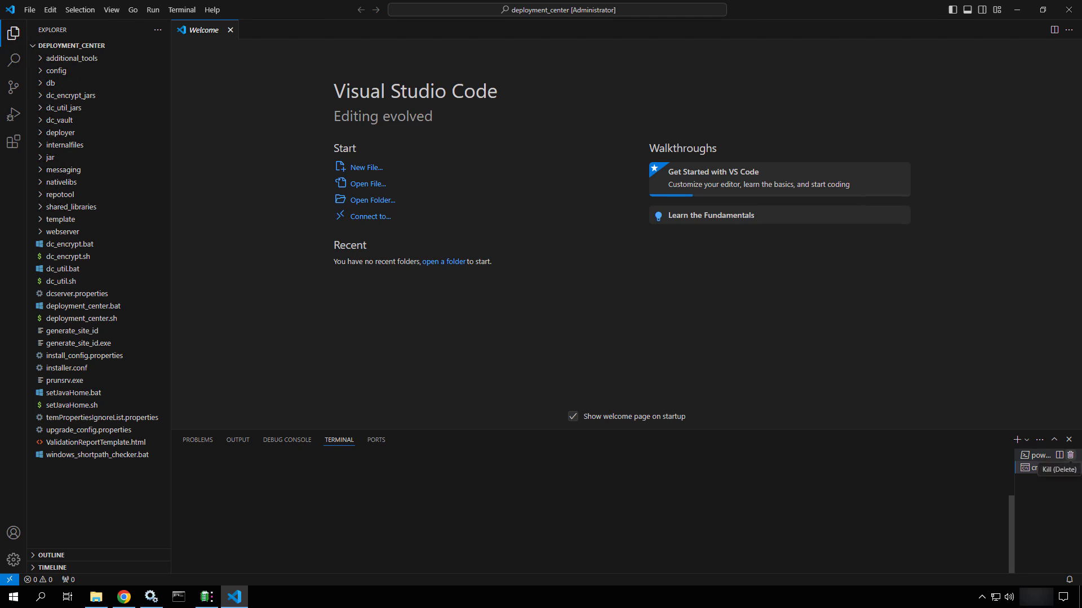
pyautogui.click(1070, 455)
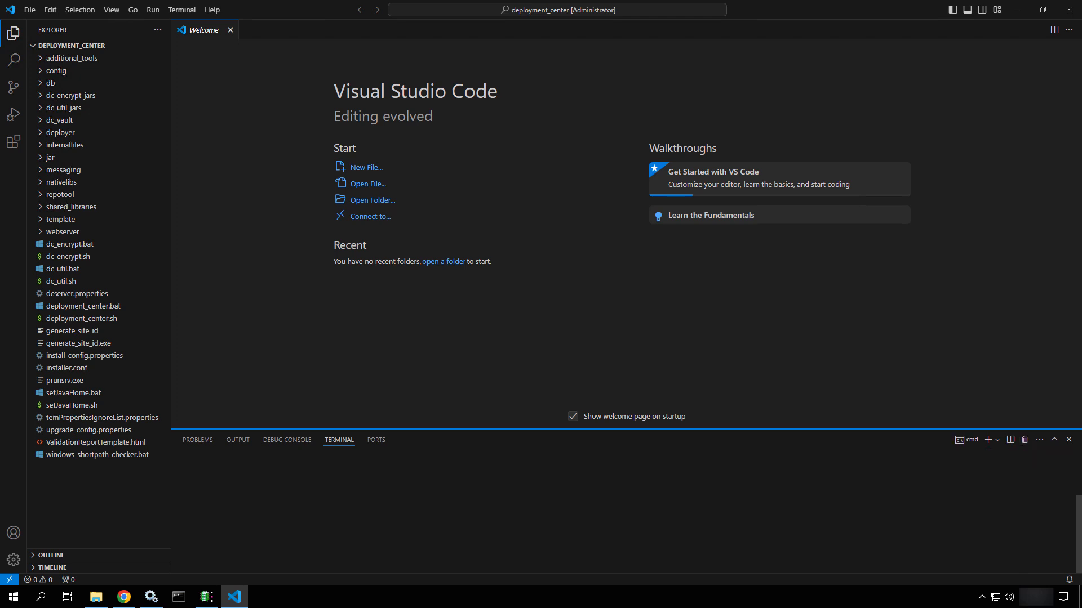
pyautogui.moveTo(619, 429); pyautogui.dragTo(620, 297)
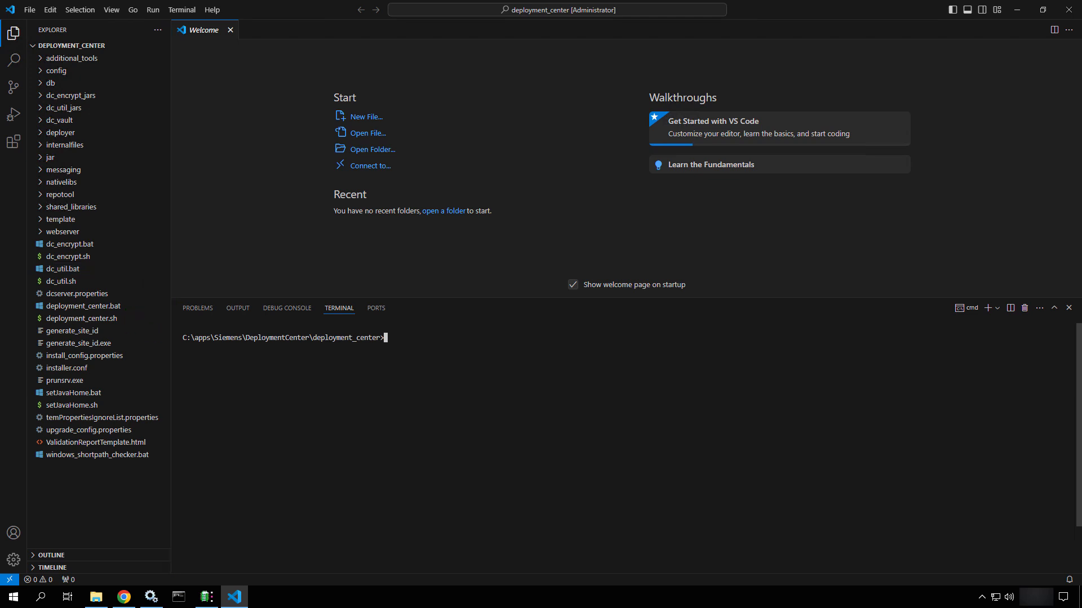
# Run deployment_center.bat -h in the cmd terminal and scroll up through its usage help
pyautogui.write('d')
pyautogui.write('loyment_')
pyautogui.press('Tab')
pyautogui.write('-h')
pyautogui.press('Return')
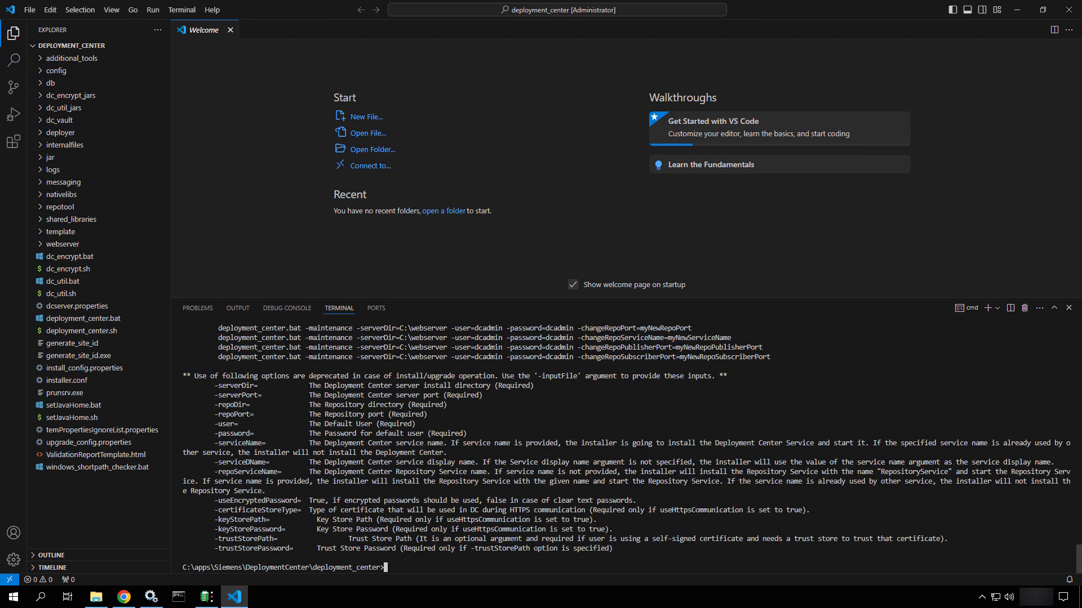
pyautogui.scroll(6, 625, 449)
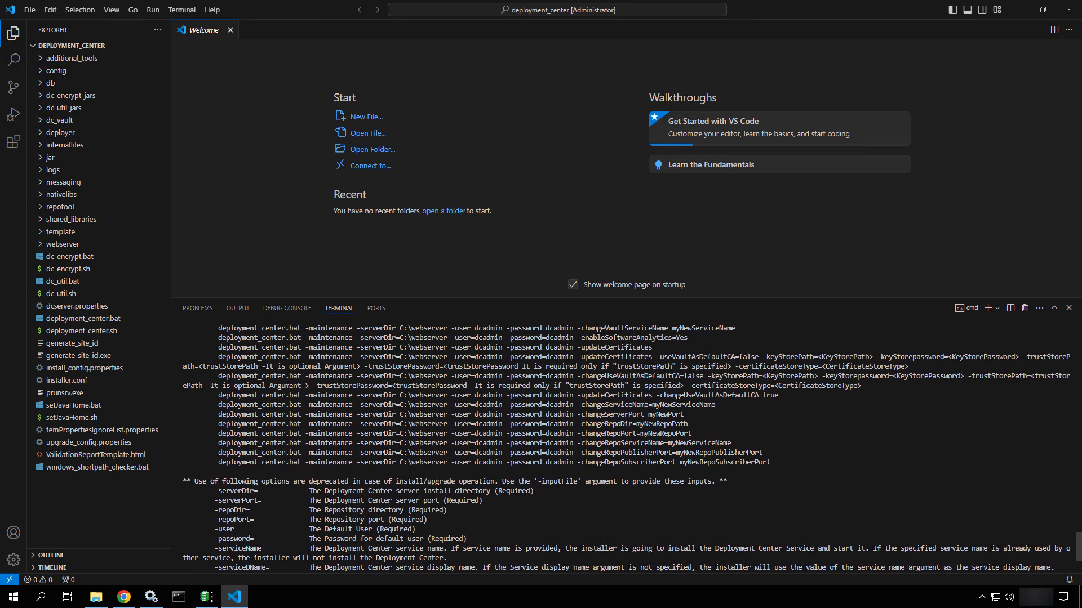
pyautogui.scroll(4, 626, 449)
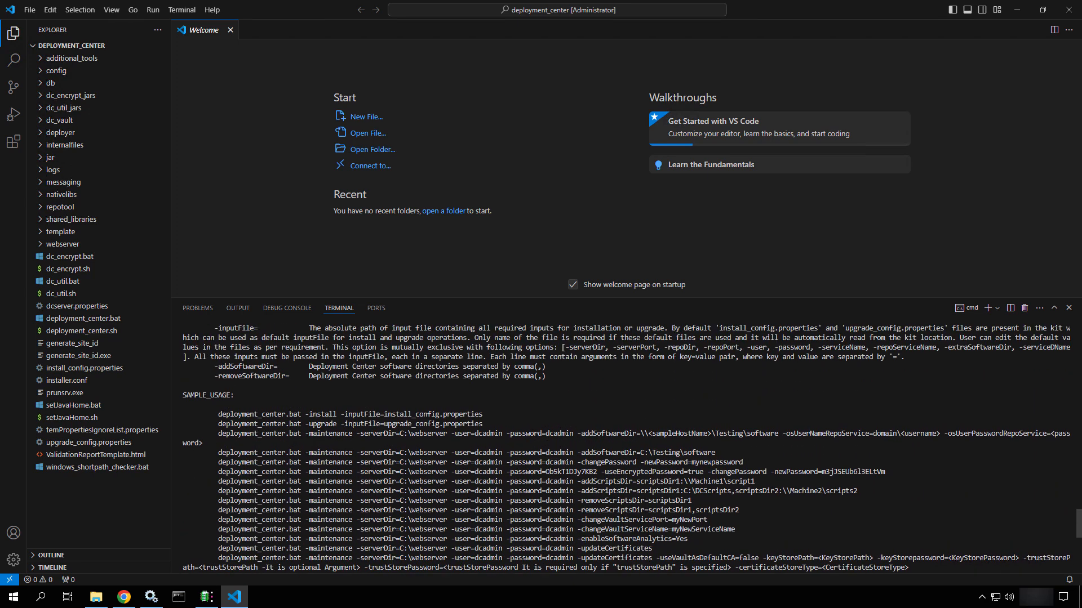
# Highlight the addSoftwareDir and install_config.properties sample commands, then clear the terminal with cls
pyautogui.moveTo(715, 452); pyautogui.dragTo(218, 452)
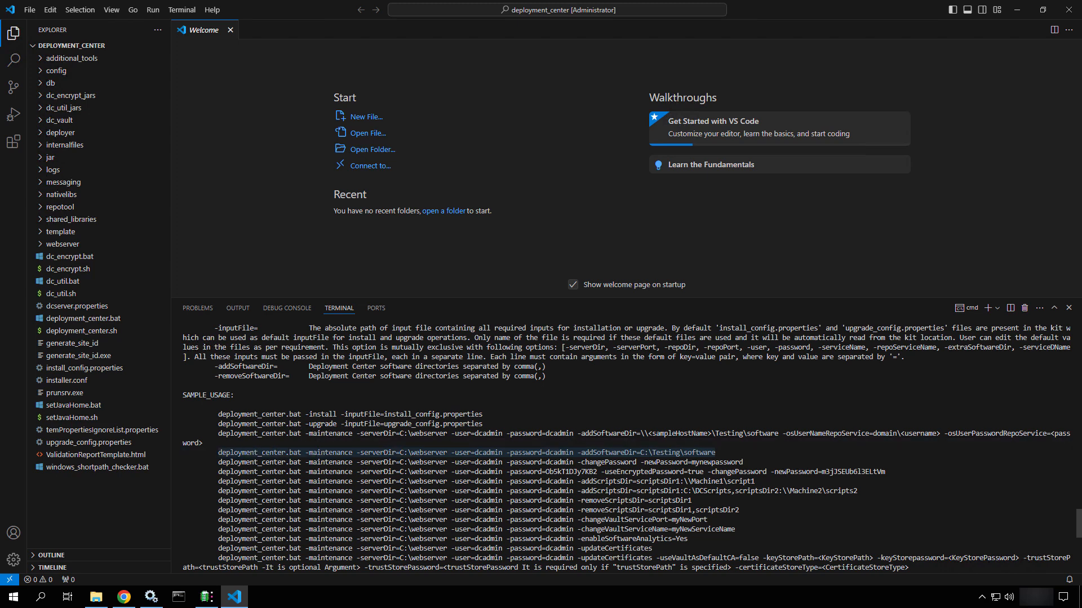
pyautogui.moveTo(490, 414); pyautogui.dragTo(215, 414)
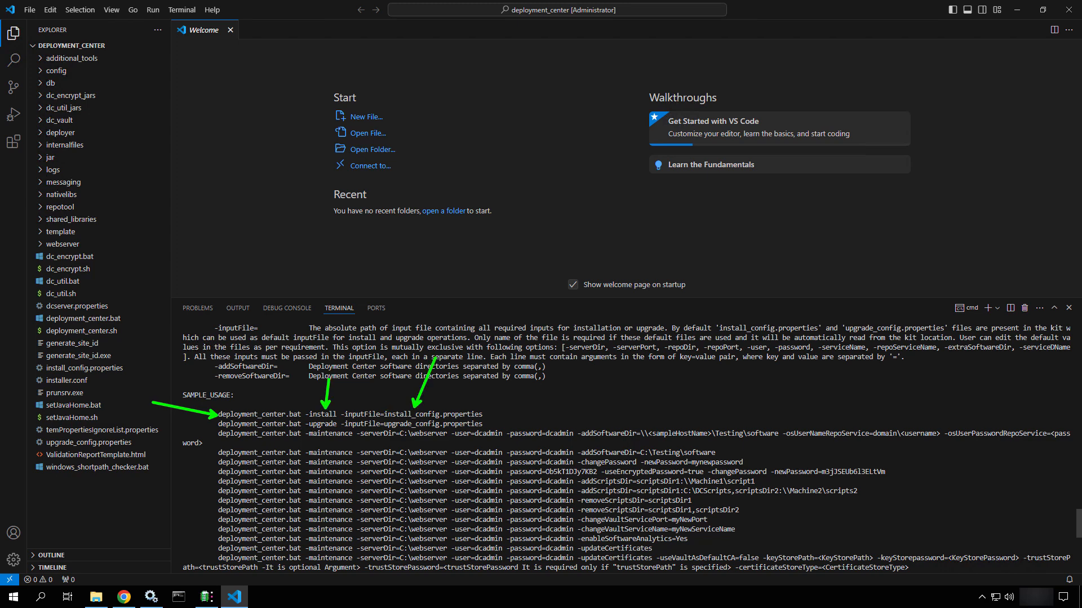
pyautogui.hotkey('ctrl', 'End')
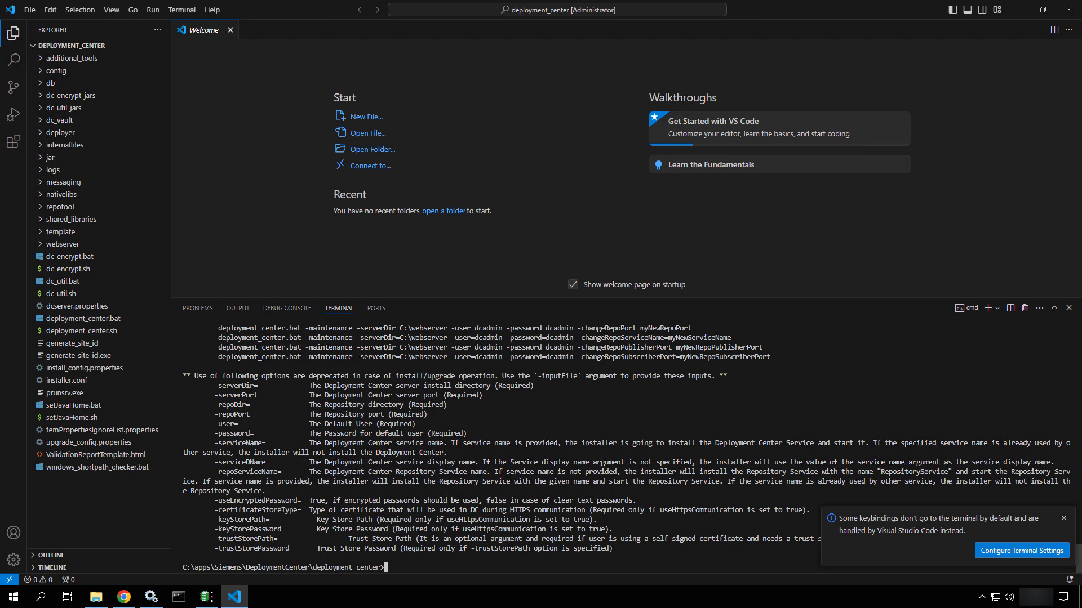
pyautogui.write('cls')
pyautogui.press('Return')
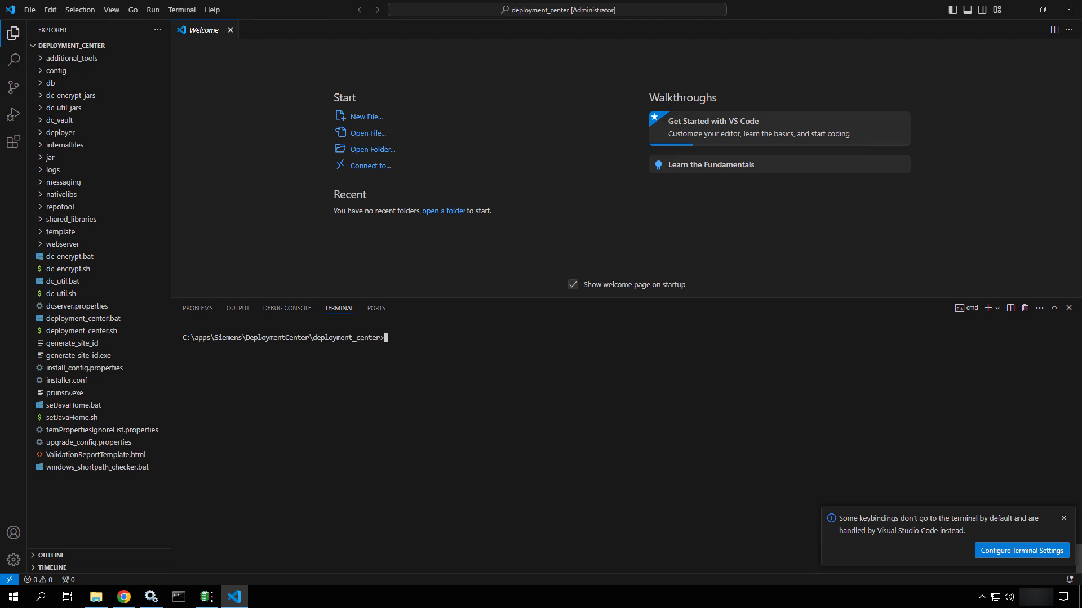
# Run deployment_center.bat -install -h and scroll through the install help output
pyautogui.write('cls')
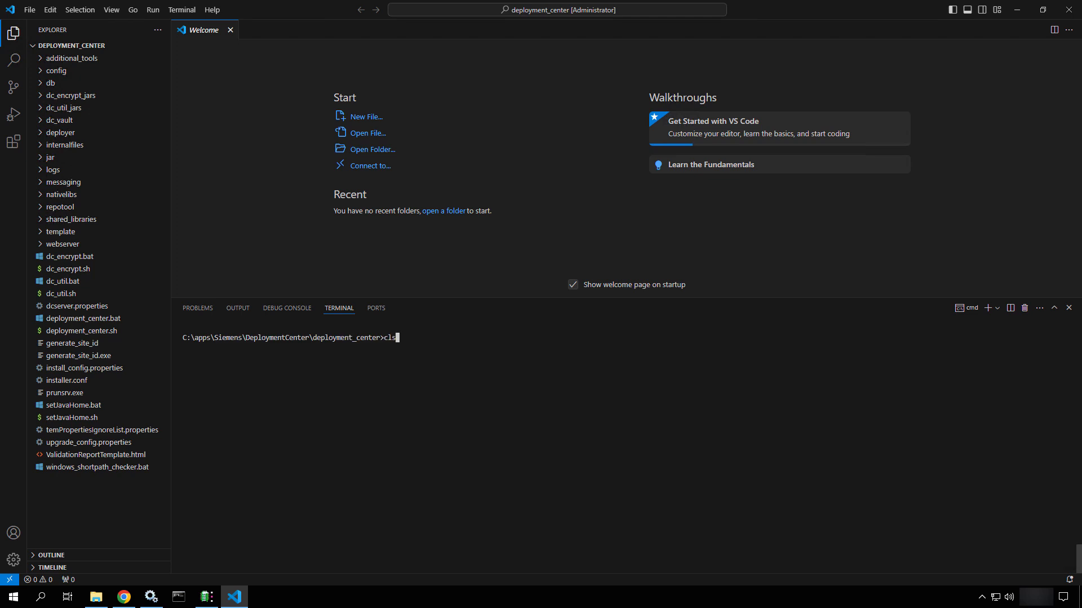
pyautogui.press('Up')
pyautogui.press('BackSpace')
pyautogui.write('install -h')
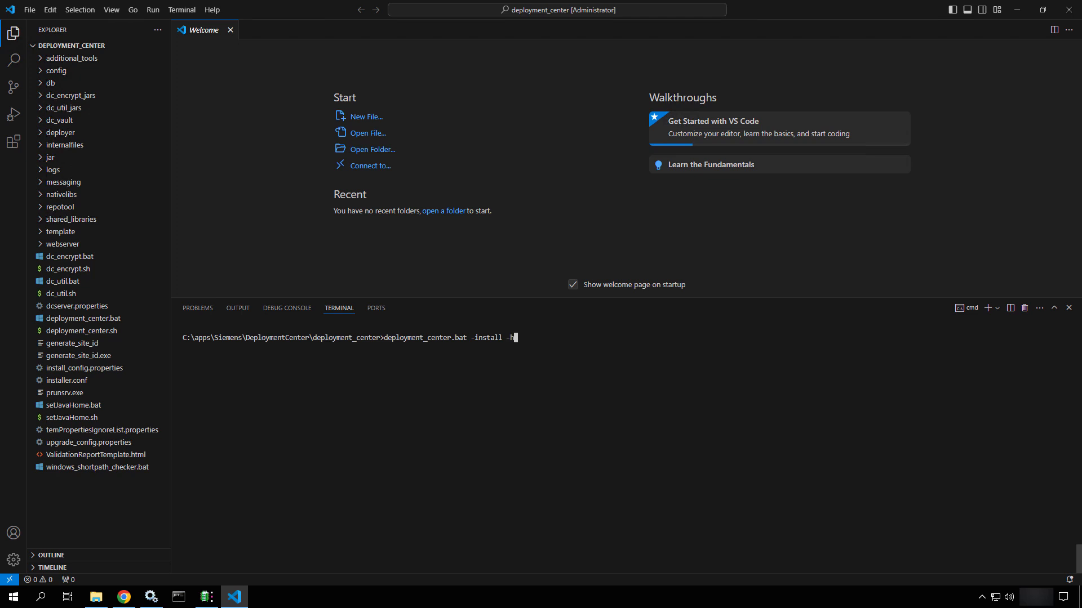
pyautogui.press('Return')
pyautogui.scroll(10, 625, 449)
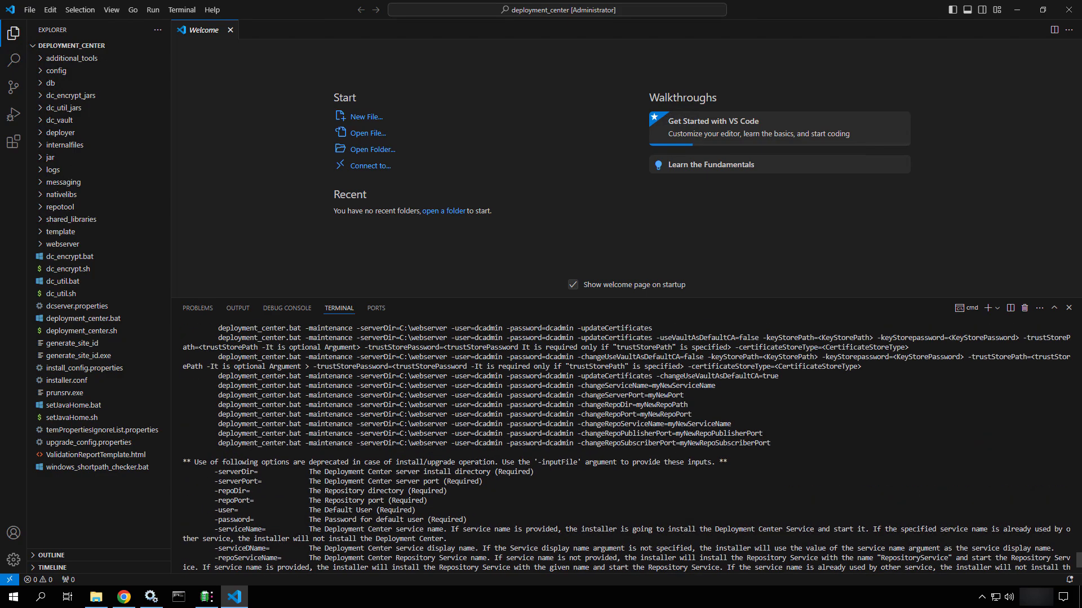
pyautogui.scroll(-6, 626, 449)
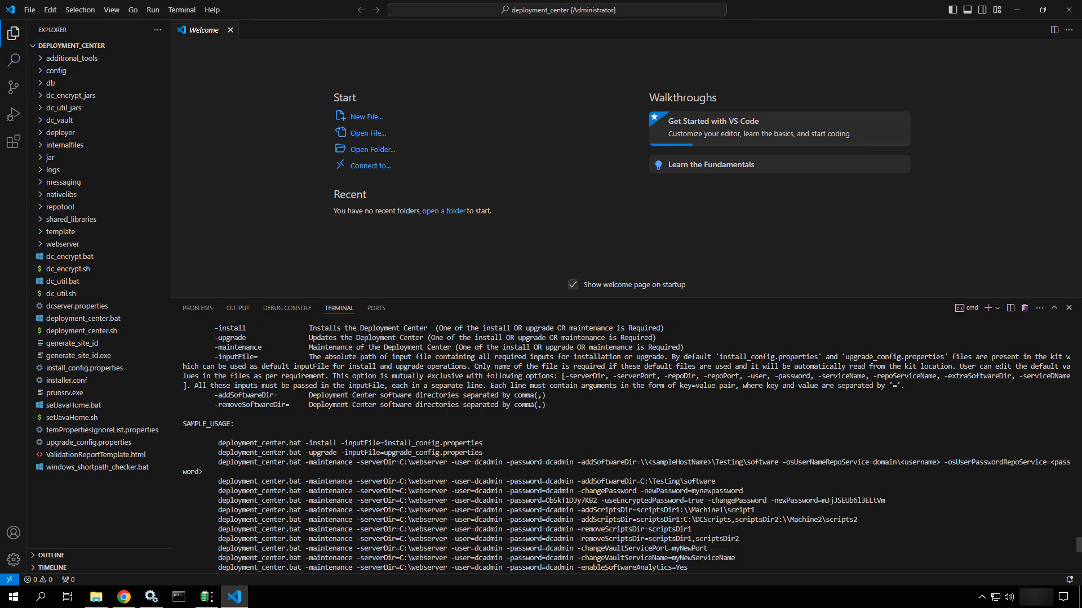
pyautogui.scroll(-8, 625, 449)
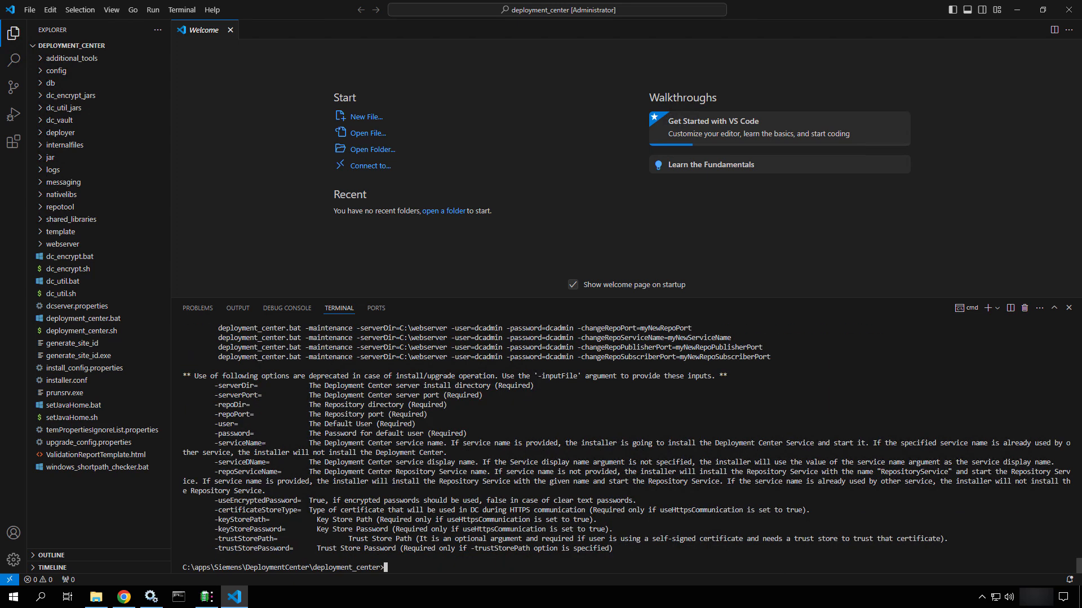
# Clear the terminal and recall the command, changing it to -install -inputFile=C:\apps\media
pyautogui.write('cls')
pyautogui.press('Return')
pyautogui.press('Up')
pyautogui.press('Up')
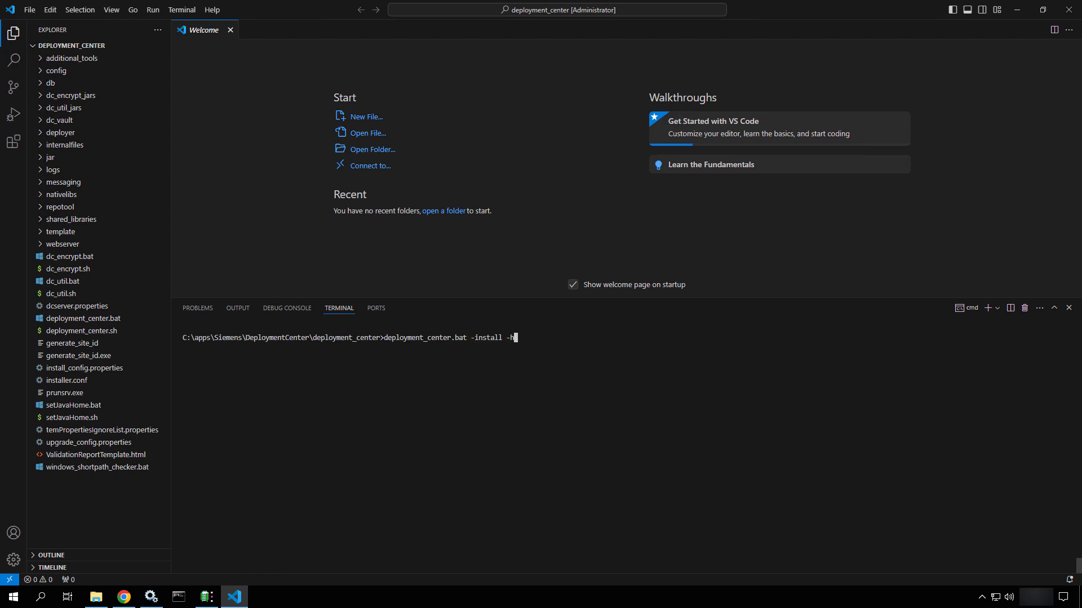
pyautogui.press('BackSpace')
pyautogui.write('inputFil')
pyautogui.write('e=')
pyautogui.write('C:')
pyautogui.write('\\apps\\')
pyautogui.write('media')
# Rework the path toward the Siemens deployment_center folder, then trim it back to -inputFile=
pyautogui.press('BackSpace')
pyautogui.press('BackSpace')
pyautogui.press('BackSpace')
pyautogui.press('BackSpace')
pyautogui.press('BackSpace')
pyautogui.write('d')
pyautogui.press('BackSpace')
pyautogui.write('Siemens\\s')
pyautogui.press('Tab')
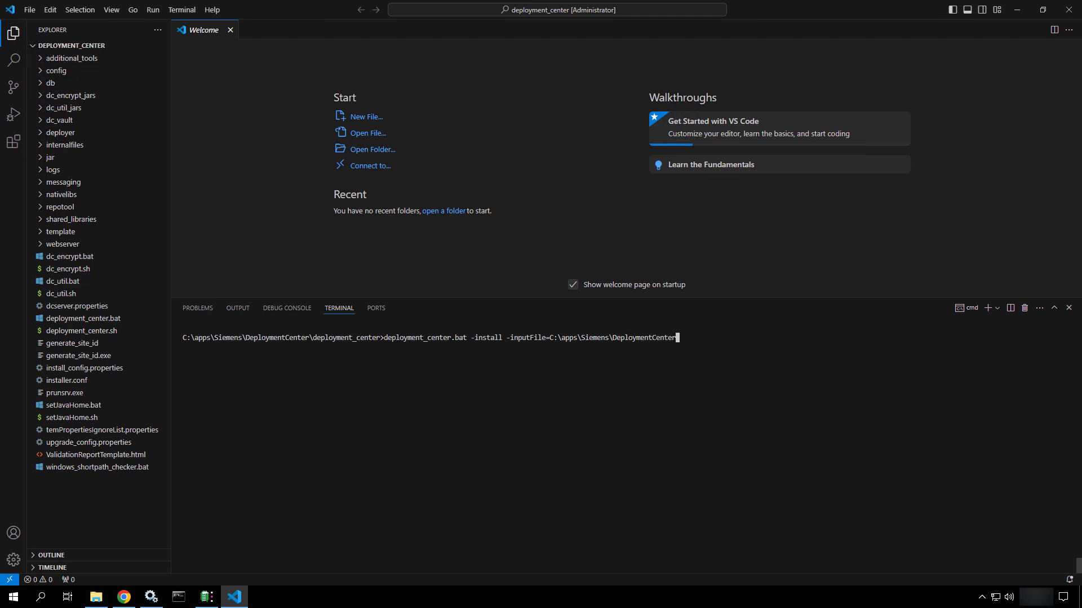
pyautogui.write('\\d')
pyautogui.press('Tab')
pyautogui.write('\\')
pyautogui.press('BackSpace')
pyautogui.press('BackSpace')
pyautogui.press('BackSpace')
pyautogui.press('BackSpace')
pyautogui.press('BackSpace')
pyautogui.press('BackSpace')
pyautogui.press('BackSpace')
pyautogui.press('BackSpace')
pyautogui.press('BackSpace')
pyautogui.press('BackSpace')
pyautogui.press('BackSpace')
pyautogui.press('BackSpace')
pyautogui.press('BackSpace')
pyautogui.press('BackSpace')
pyautogui.press('BackSpace')
pyautogui.press('BackSpace')
pyautogui.press('BackSpace')
pyautogui.press('BackSpace')
pyautogui.press('BackSpace')
pyautogui.press('BackSpace')
pyautogui.press('BackSpace')
pyautogui.press('BackSpace')
pyautogui.press('BackSpace')
pyautogui.press('BackSpace')
pyautogui.press('BackSpace')
pyautogui.press('BackSpace')
pyautogui.press('BackSpace')
pyautogui.press('BackSpace')
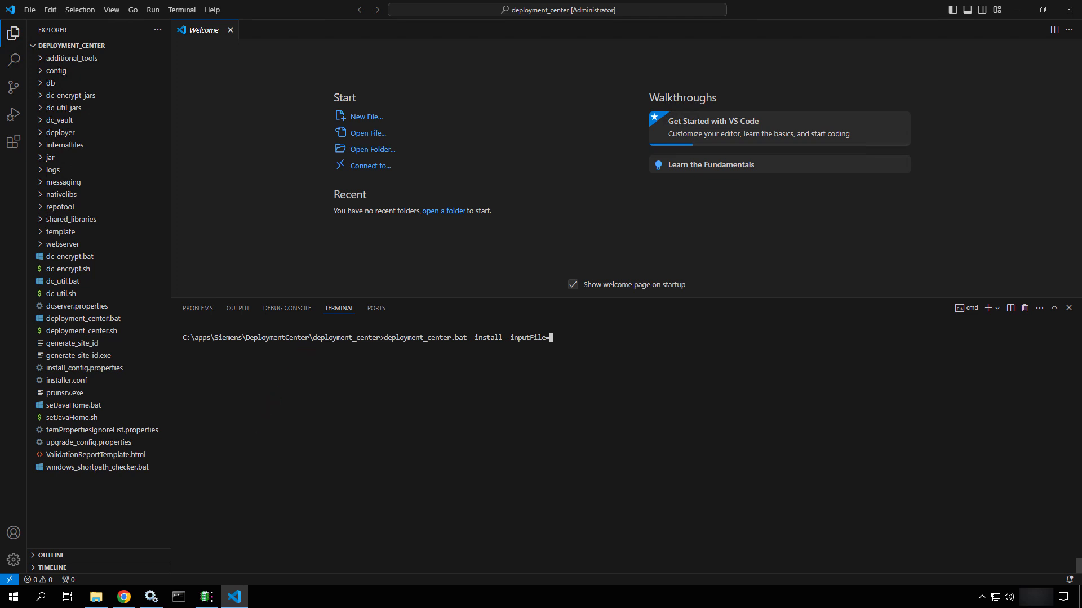
# Start the install with -inputFile=install_config.properties and answer N to the product excellence prompt
pyautogui.write('install_')
pyautogui.press('Tab')
pyautogui.press('Return')
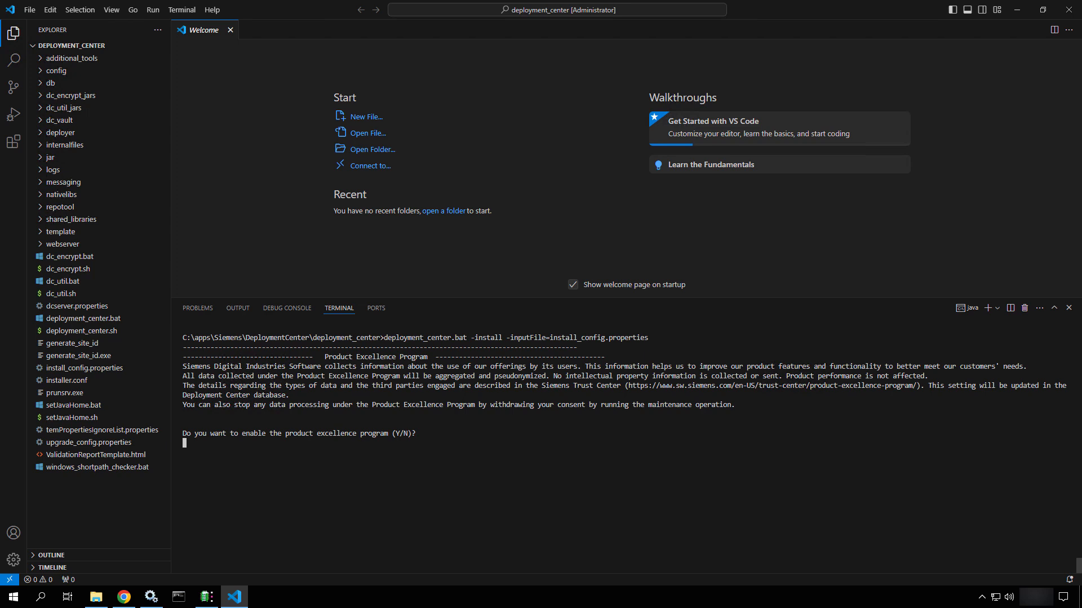
pyautogui.write('N')
pyautogui.press('Return')
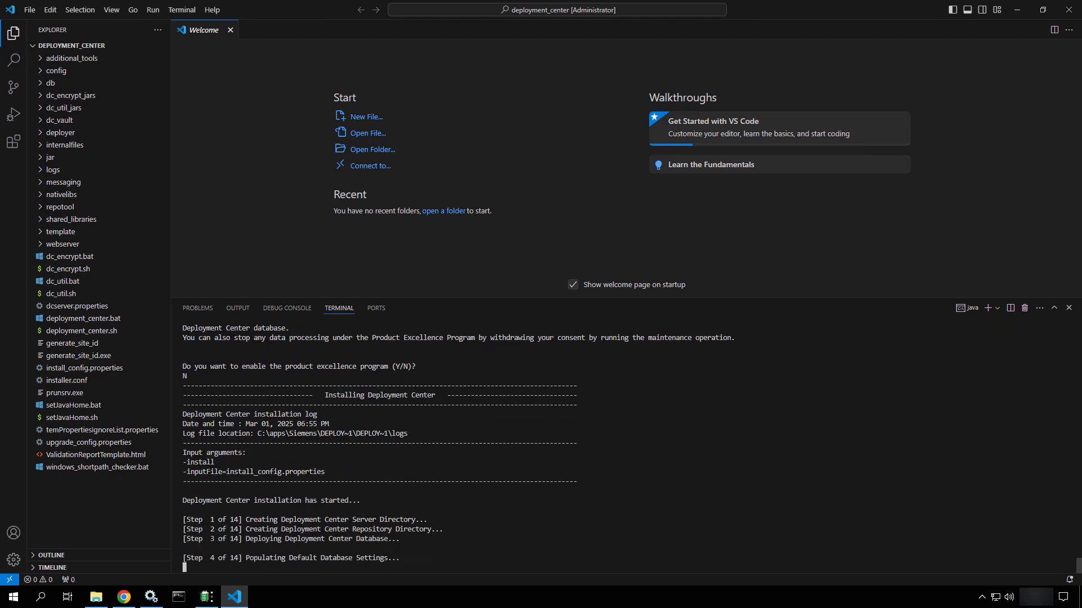
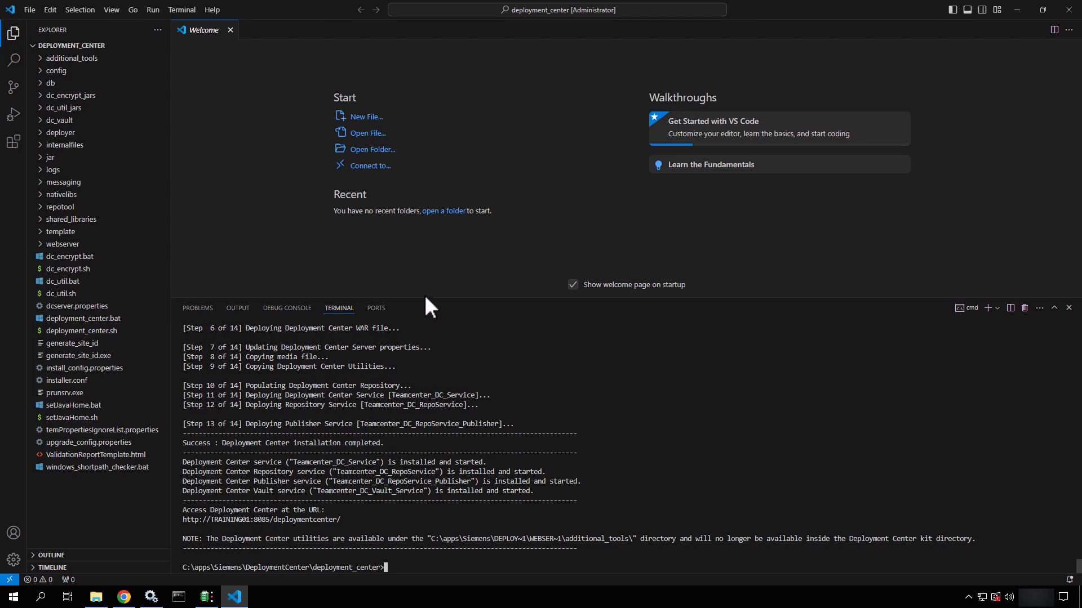
# Enlarge the terminal to review the finished install output and copy the Deployment Center access URL
pyautogui.moveTo(425, 297); pyautogui.dragTo(445, 110)
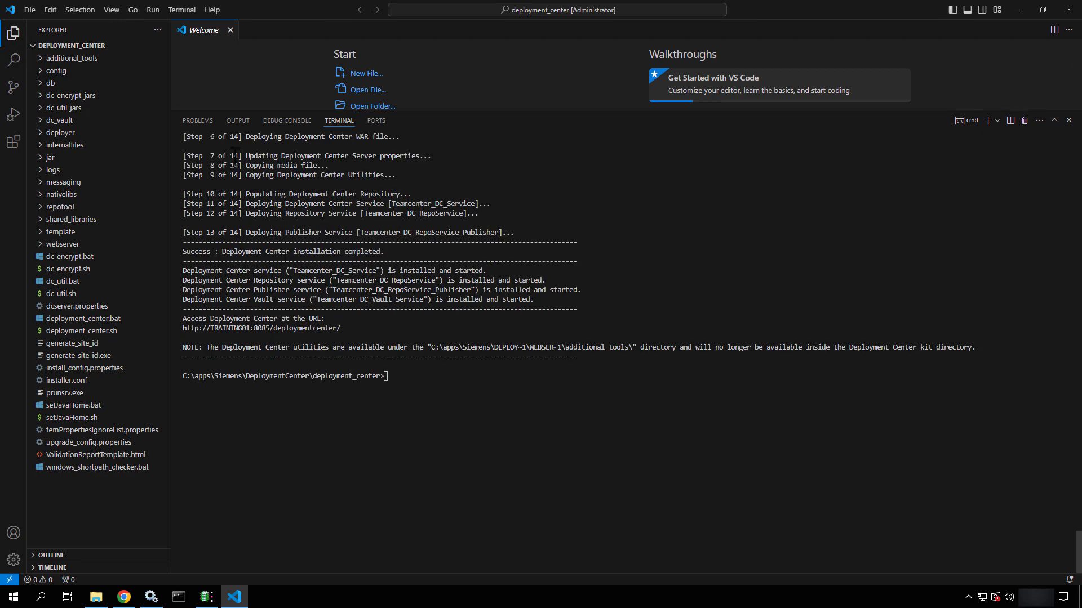
pyautogui.moveTo(226, 144); pyautogui.dragTo(307, 142)
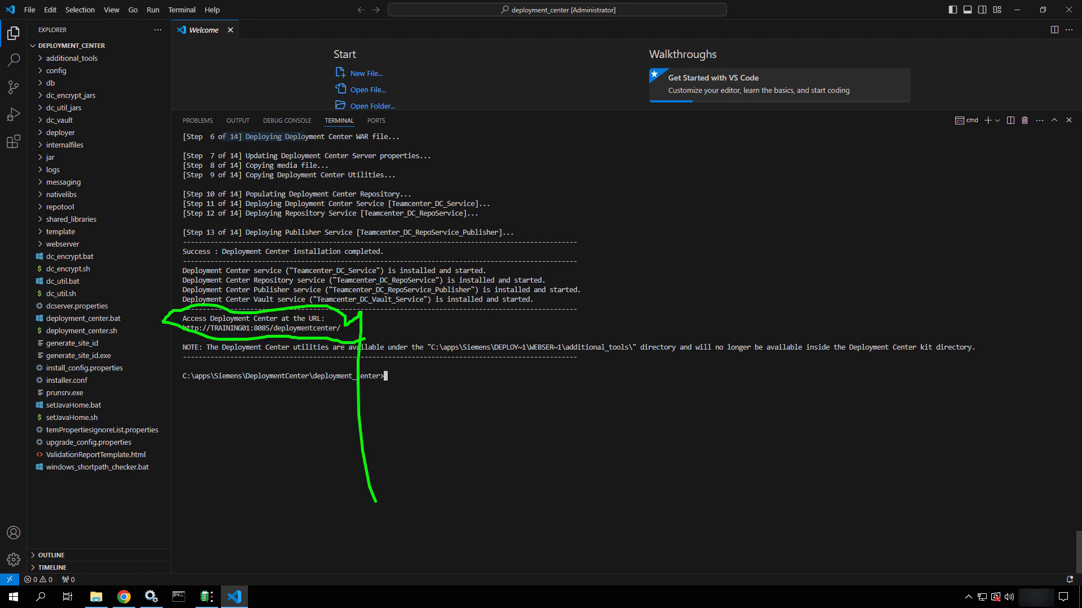
pyautogui.press('Escape')
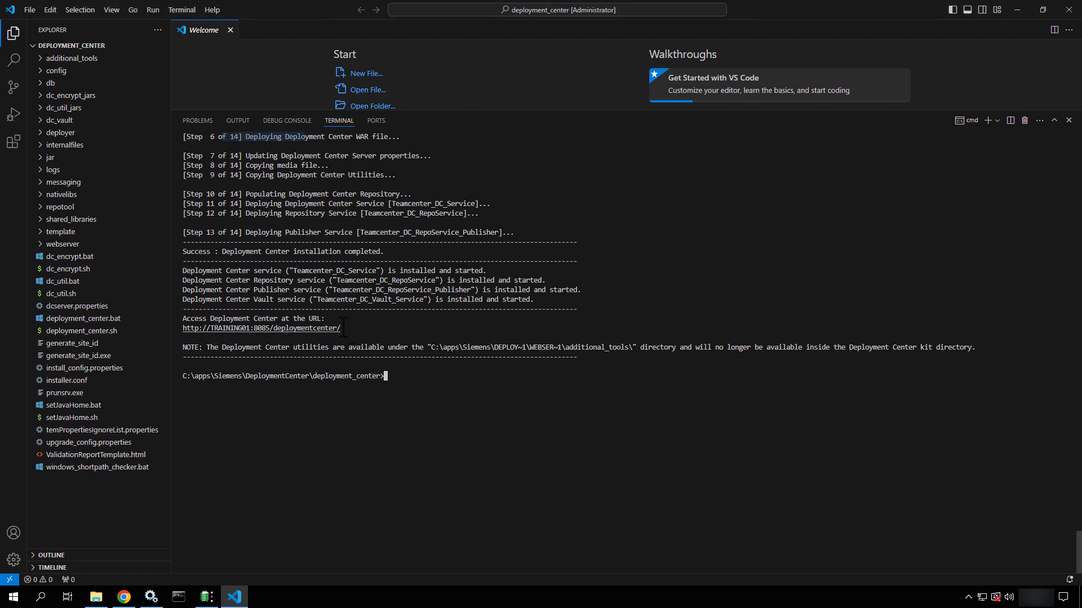
pyautogui.moveTo(341, 328); pyautogui.dragTo(175, 332)
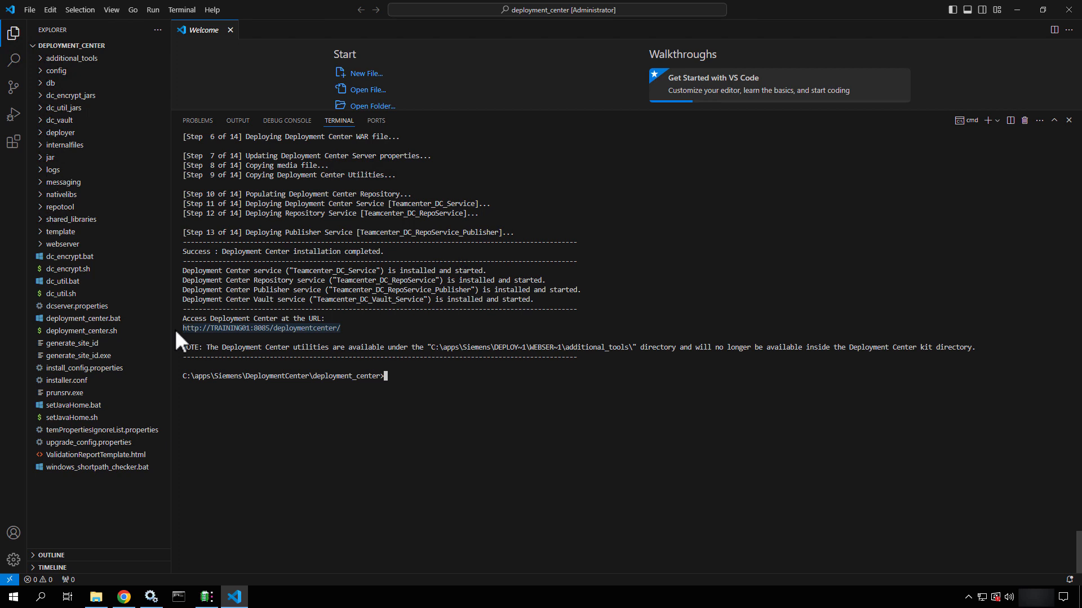
pyautogui.hotkey('ctrl', 'c')
pyautogui.moveTo(126, 598)
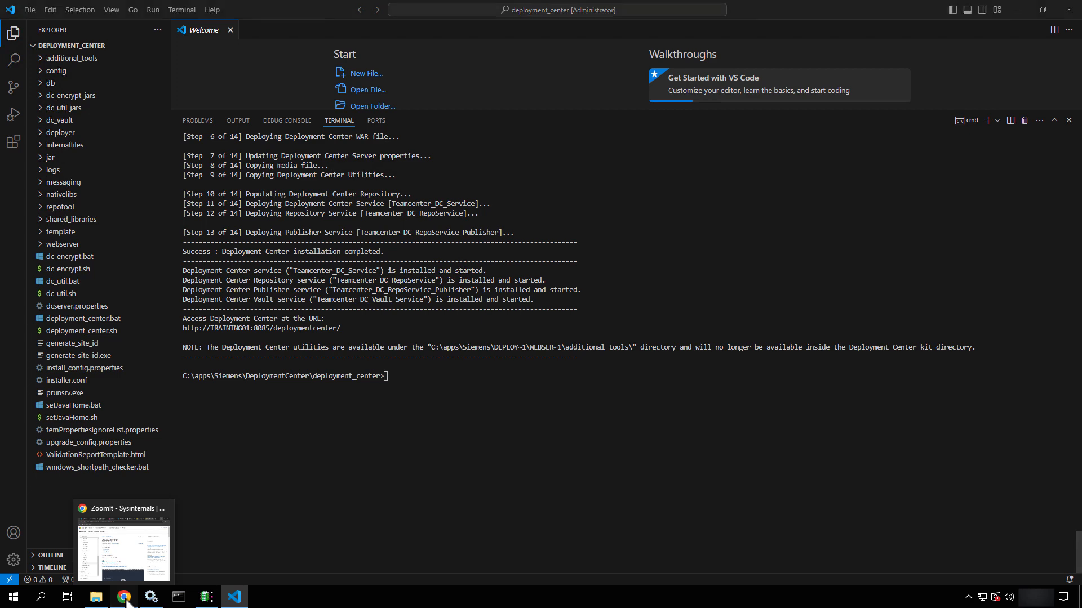
# In a new Chrome tab, load the copied Deployment Center URL to reach its login page
pyautogui.click(124, 598)
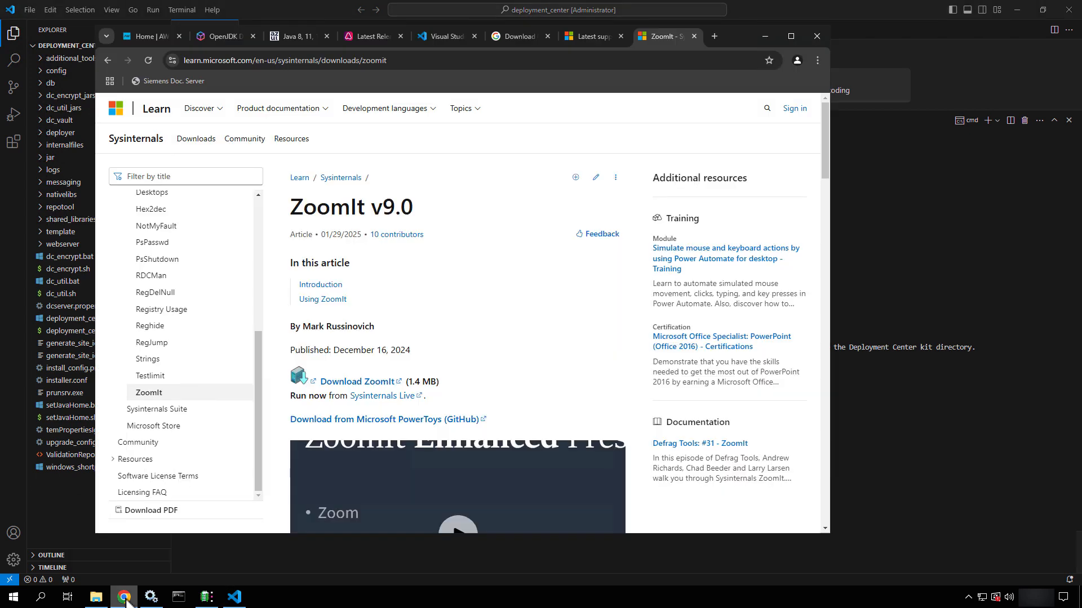
pyautogui.click(714, 36)
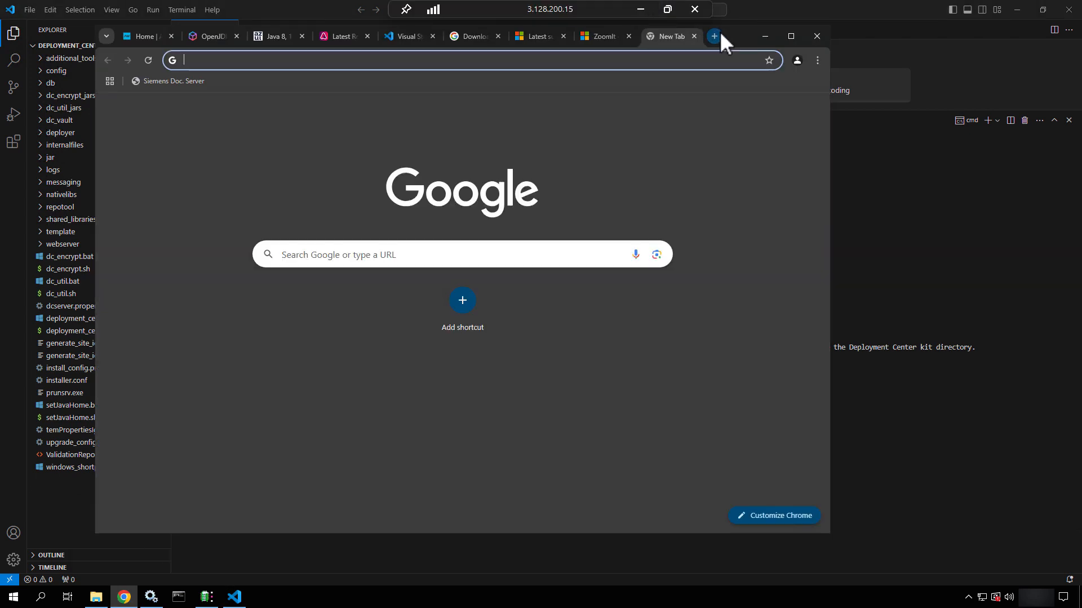
pyautogui.click(768, 60)
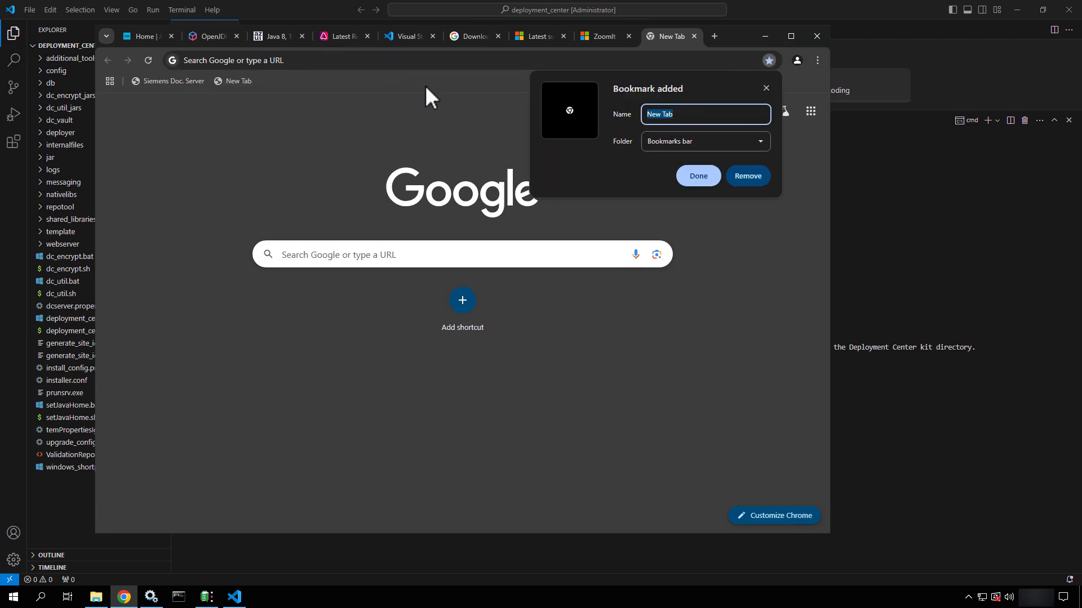
pyautogui.click(403, 59)
pyautogui.hotkey('ctrl', 'v')
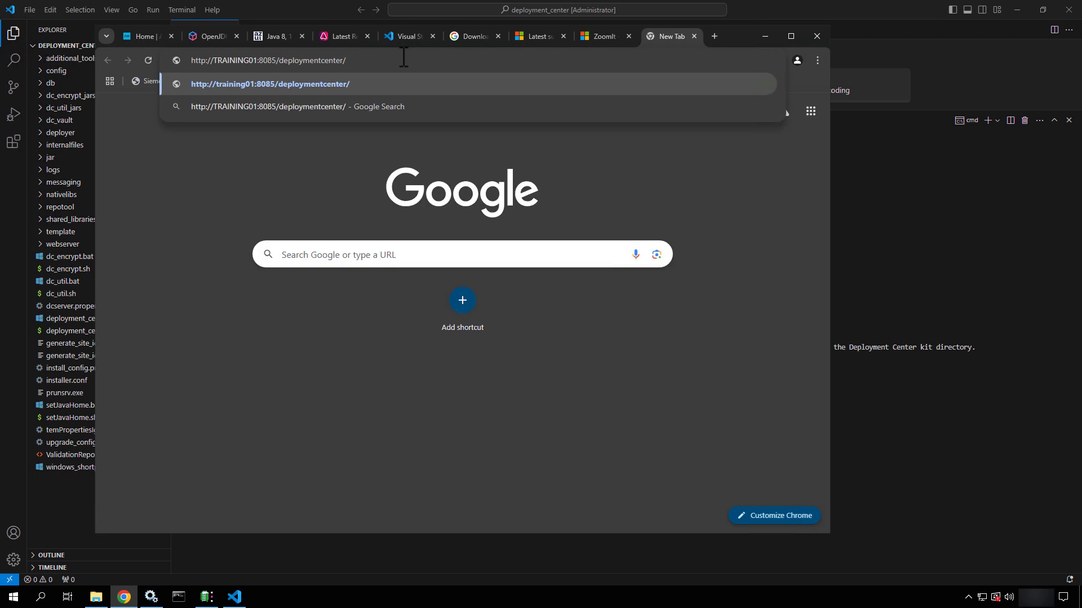
pyautogui.press('Return')
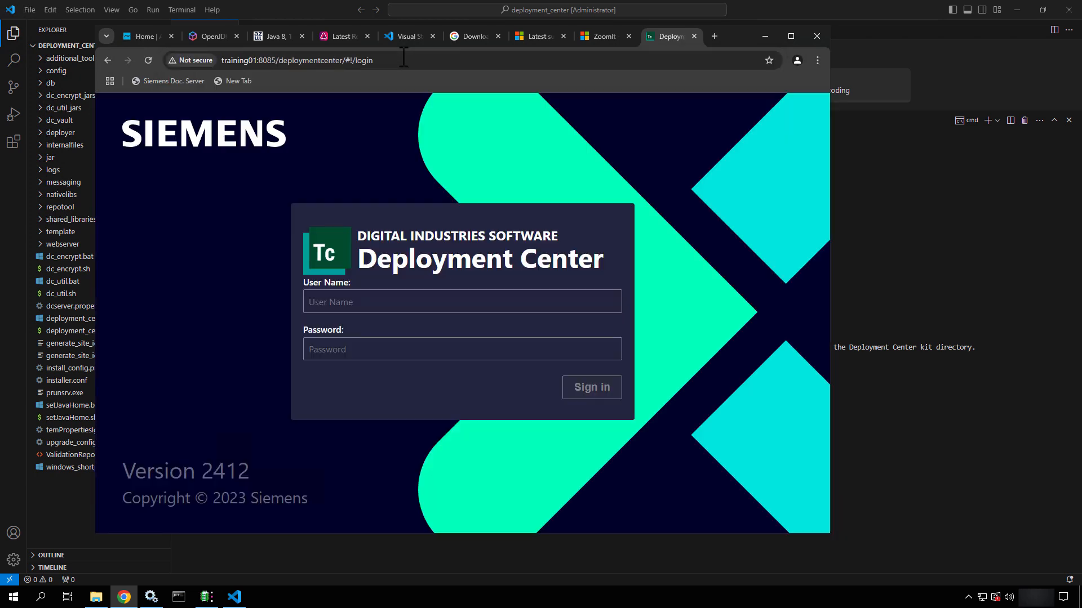
# Bookmark the login page as Deployment Center and delete the New Tab bookmark
pyautogui.click(404, 304)
pyautogui.click(772, 62)
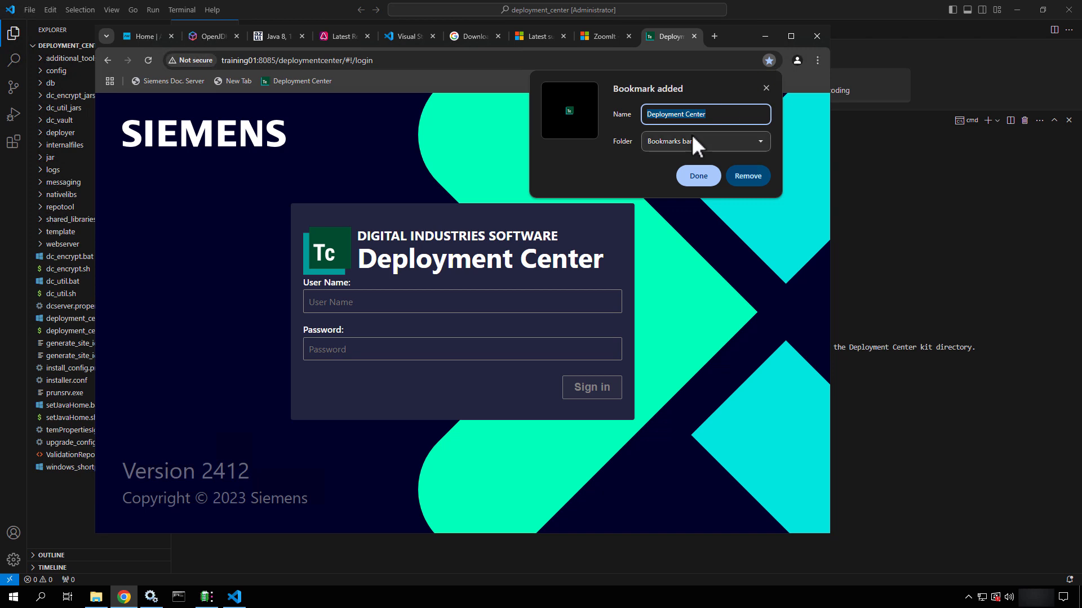
pyautogui.click(751, 181)
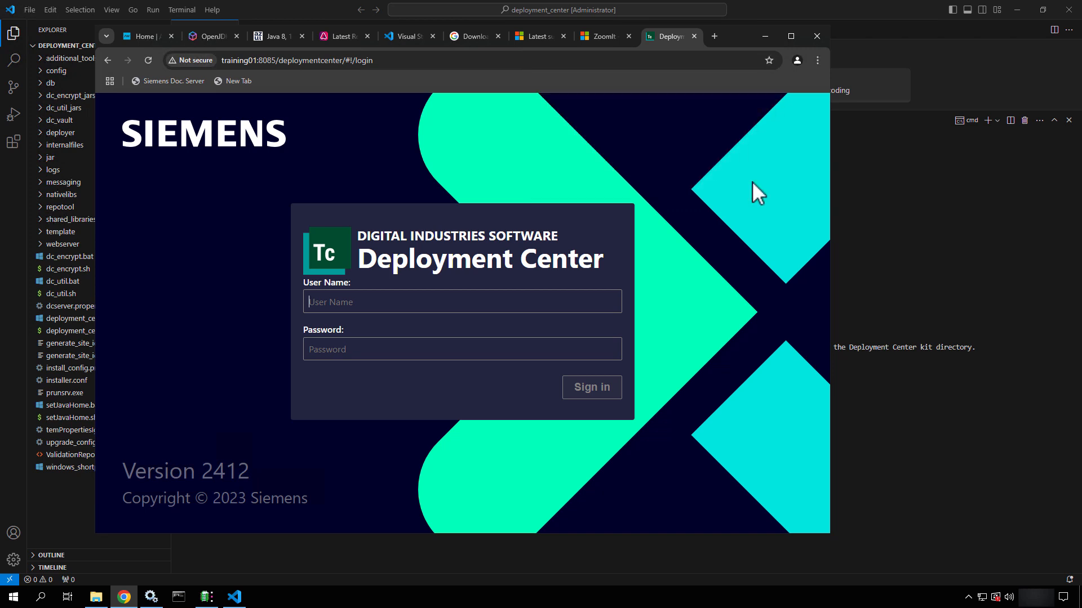
pyautogui.click(774, 59)
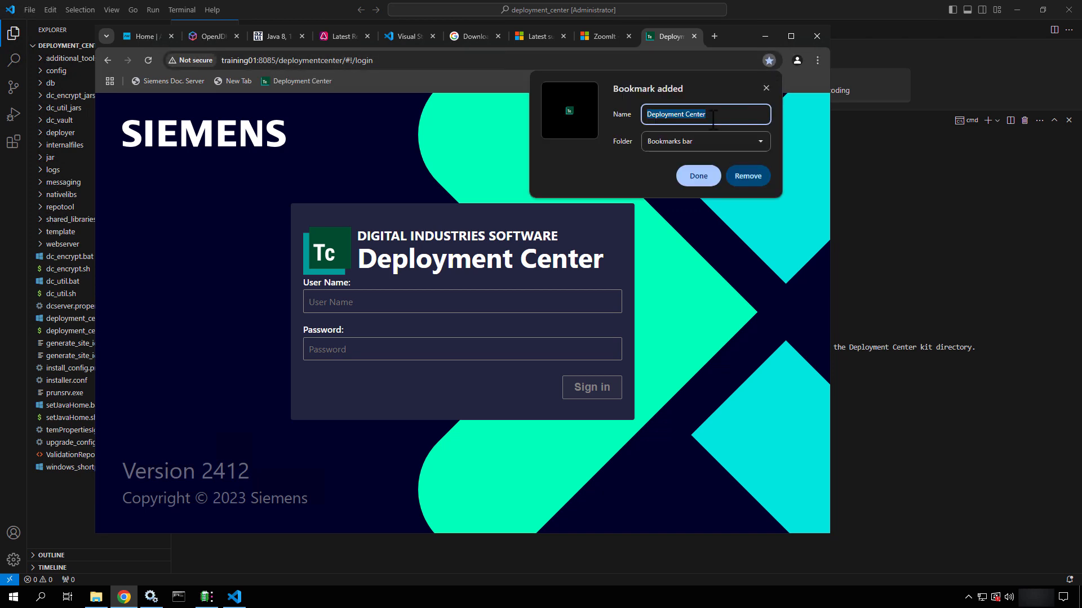
pyautogui.click(694, 179)
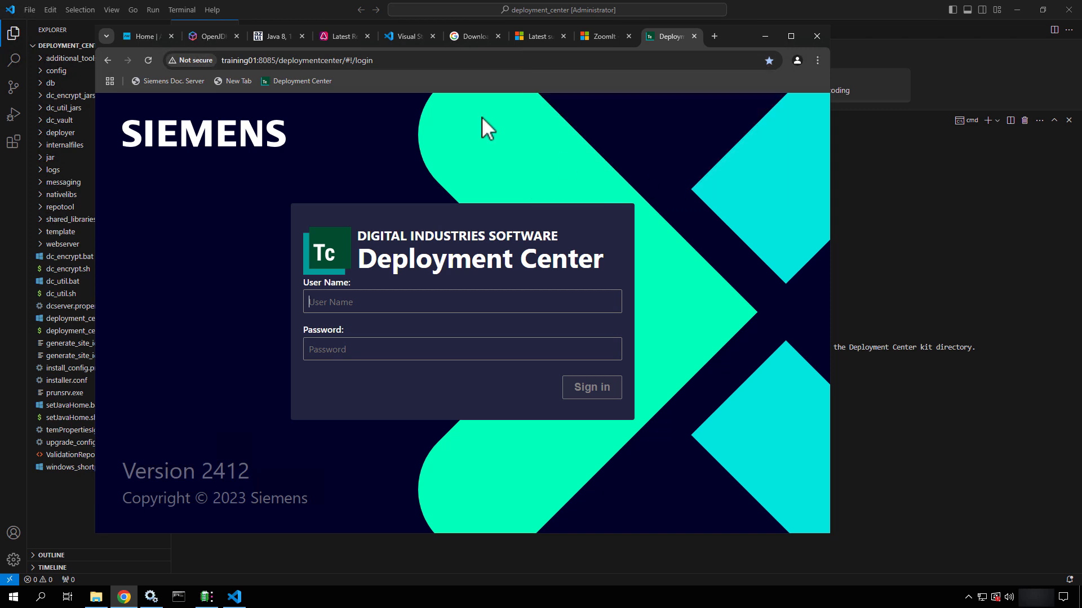
pyautogui.rightClick(232, 88)
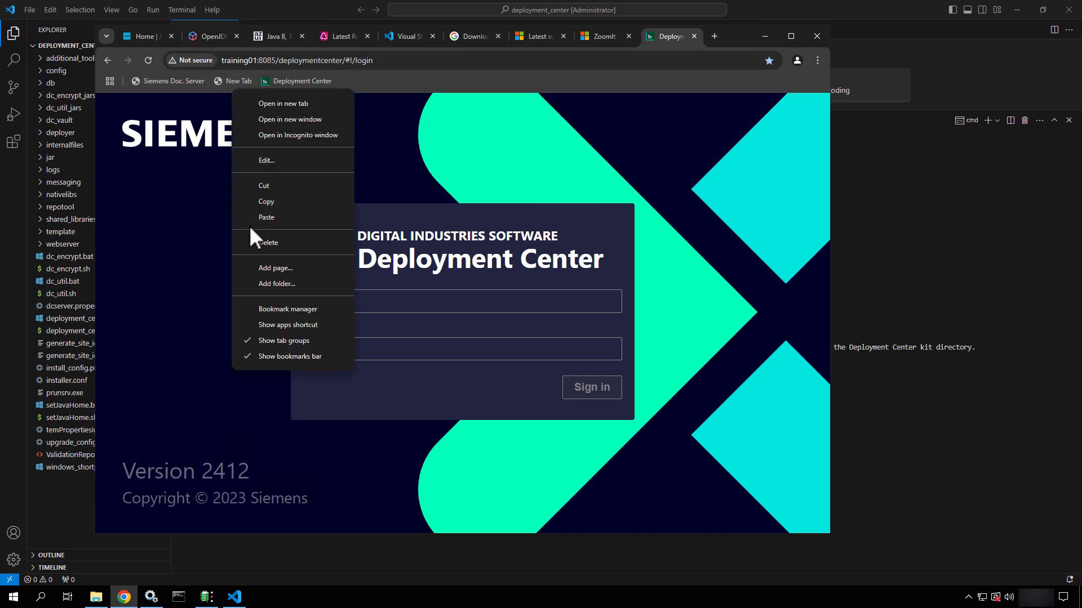
pyautogui.click(253, 246)
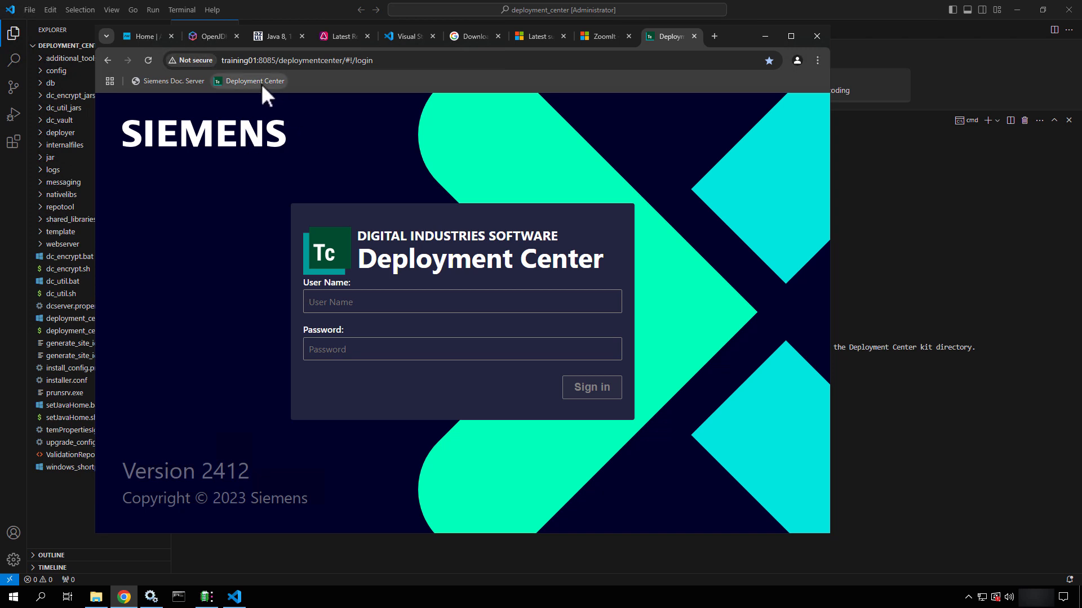
pyautogui.click(187, 77)
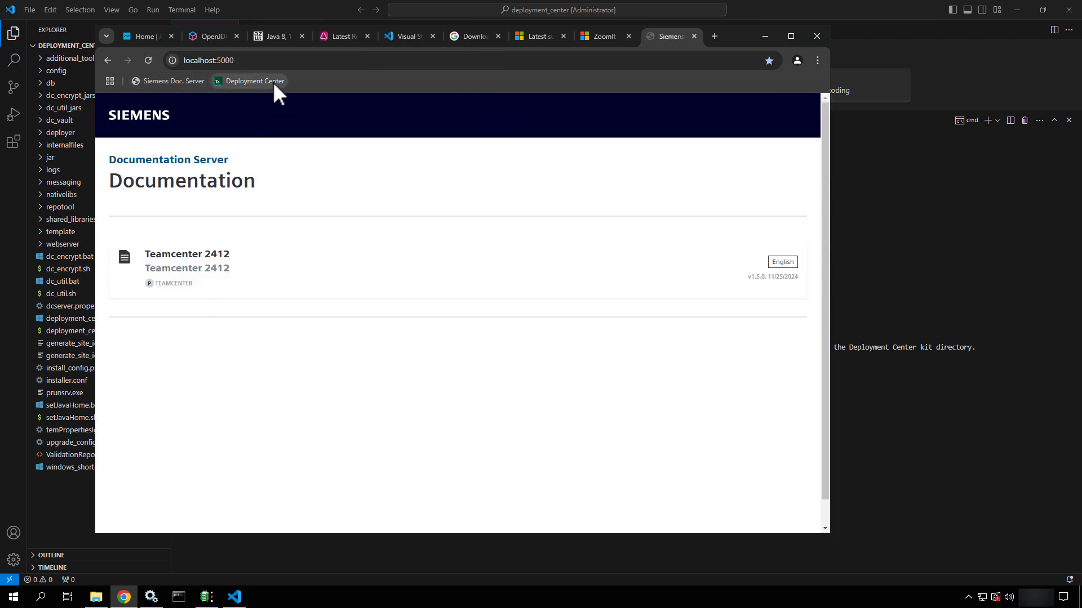
pyautogui.click(275, 82)
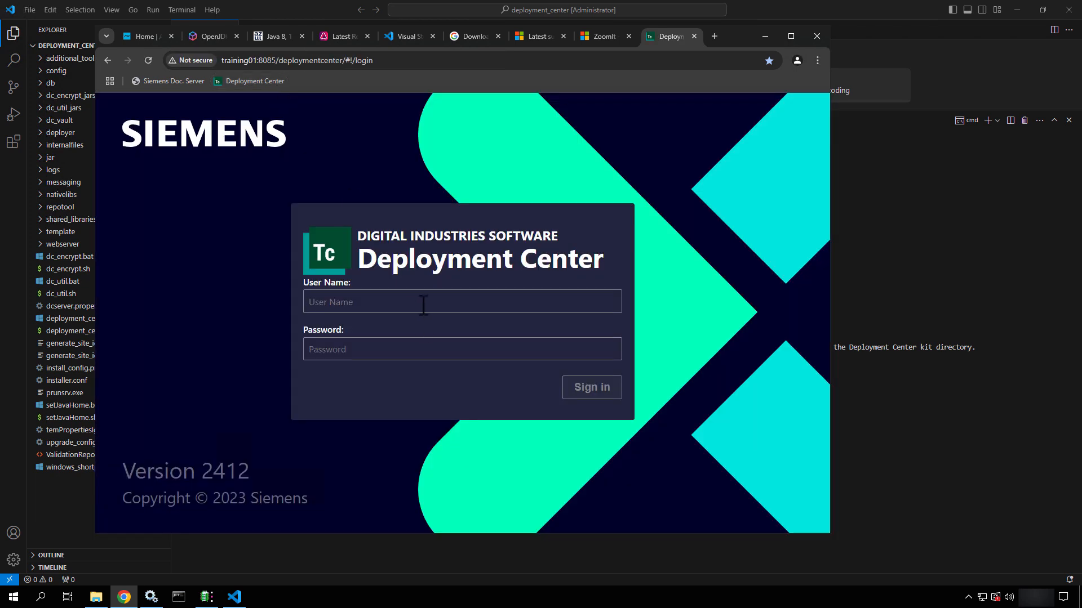
# Log in to Deployment Center as the admin user and view the Getting Started and Environments pages
pyautogui.click(423, 305)
pyautogui.write('dcadmid•••••')
pyautogui.press('Return')
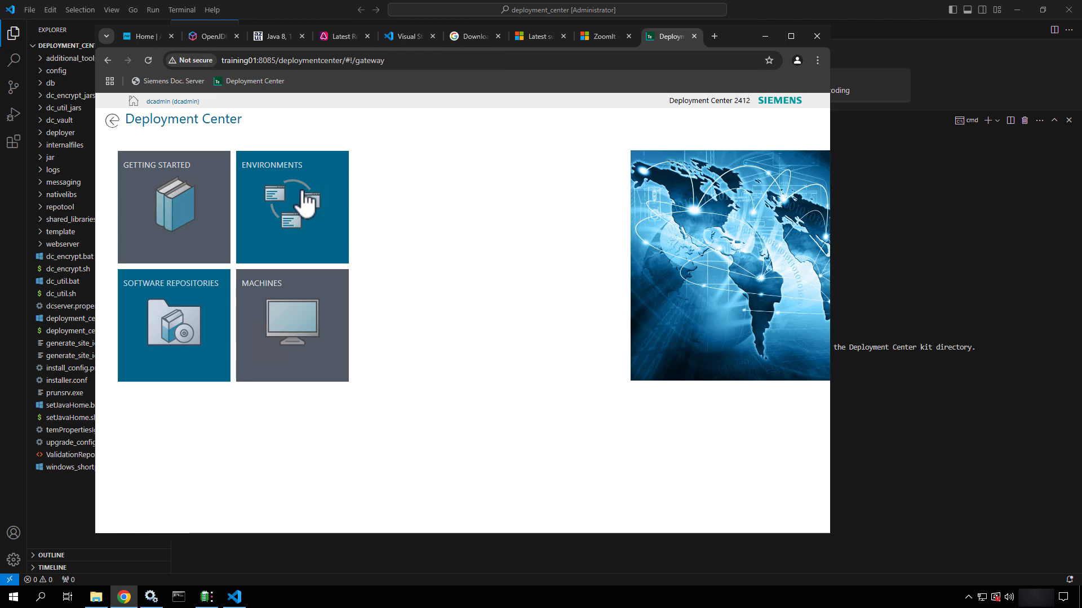
pyautogui.click(195, 213)
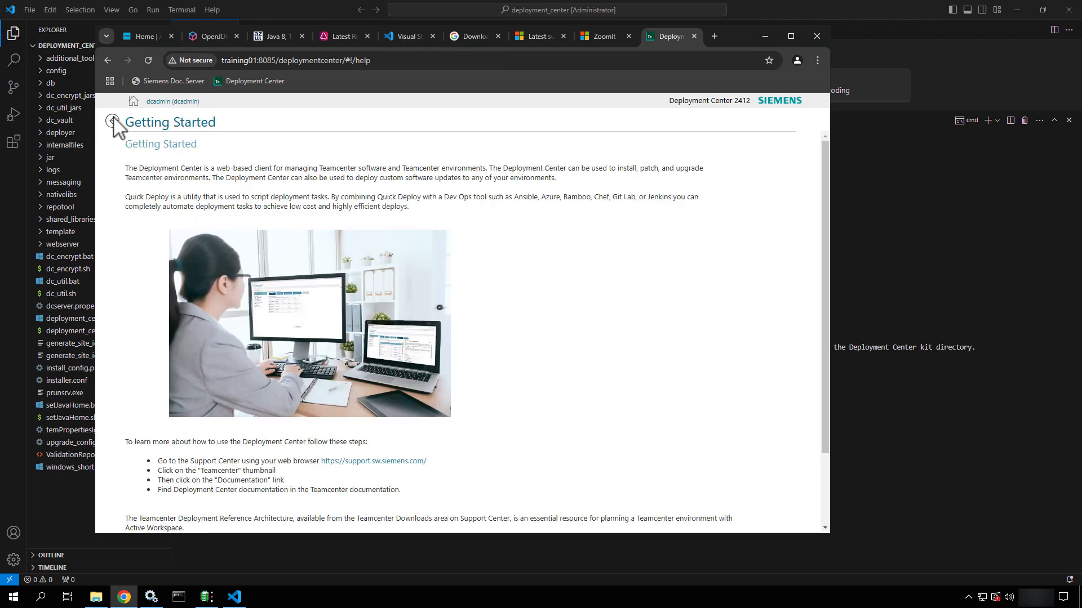
pyautogui.click(112, 120)
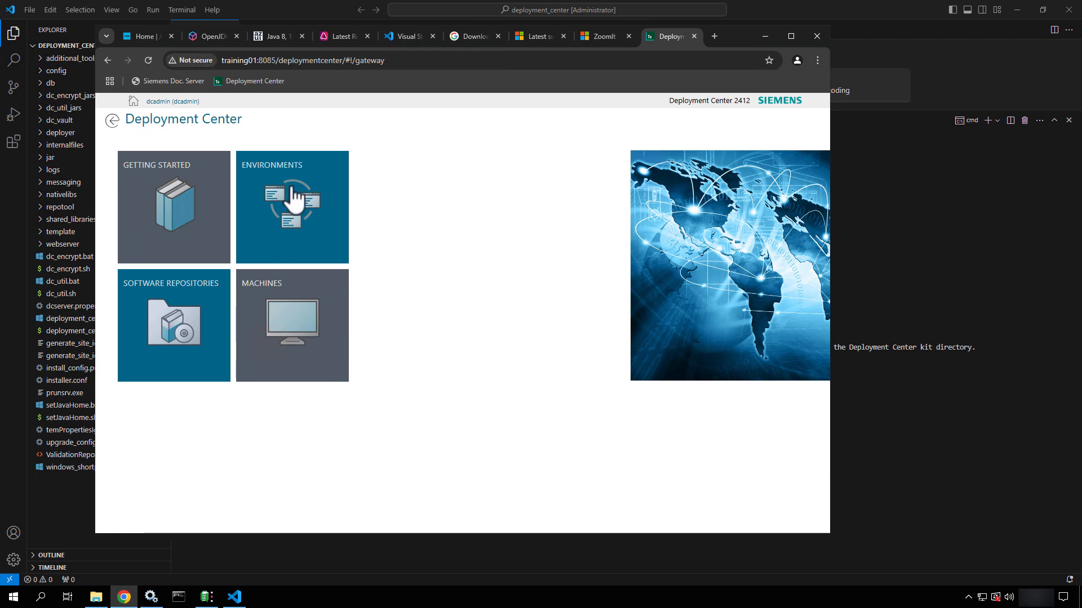
pyautogui.click(293, 200)
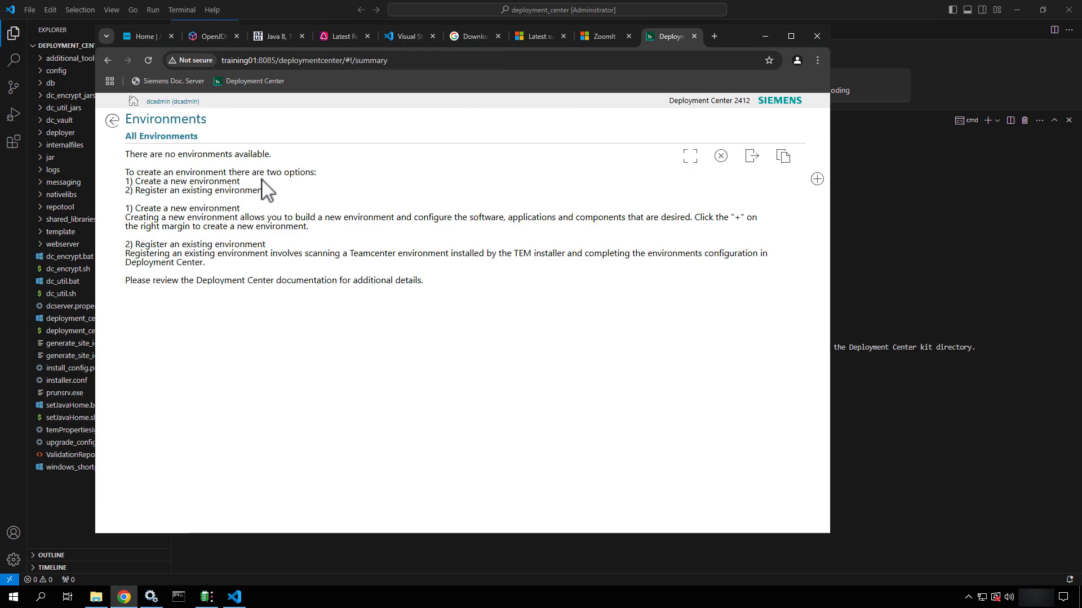
pyautogui.click(112, 121)
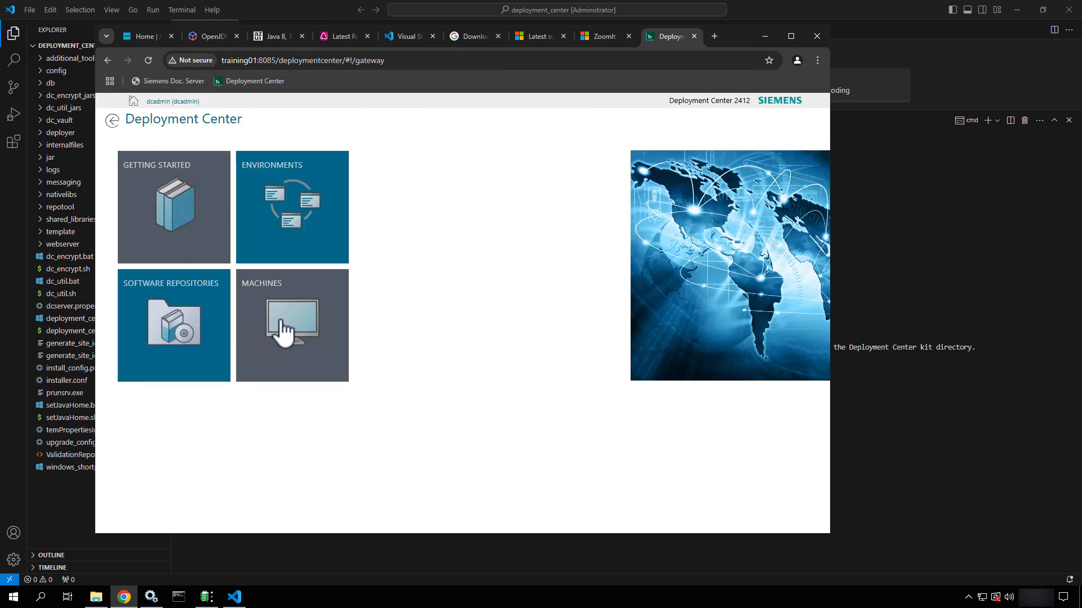
# Review the TRAINING01 Machines, Software Repositories and Getting Started pages, then sign out
pyautogui.click(285, 333)
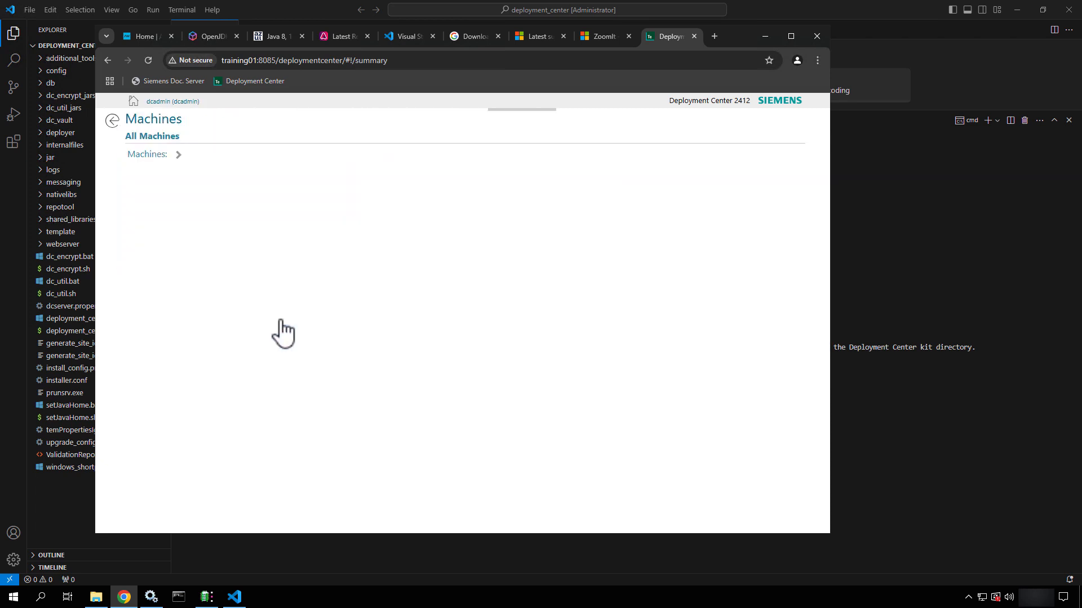
pyautogui.click(112, 121)
pyautogui.click(156, 313)
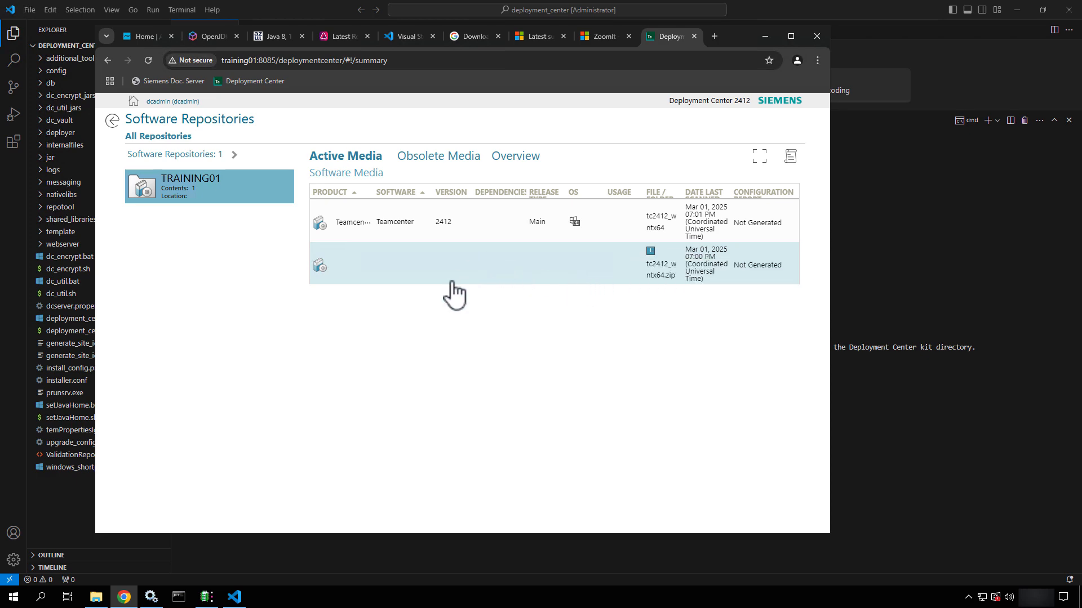
pyautogui.click(113, 121)
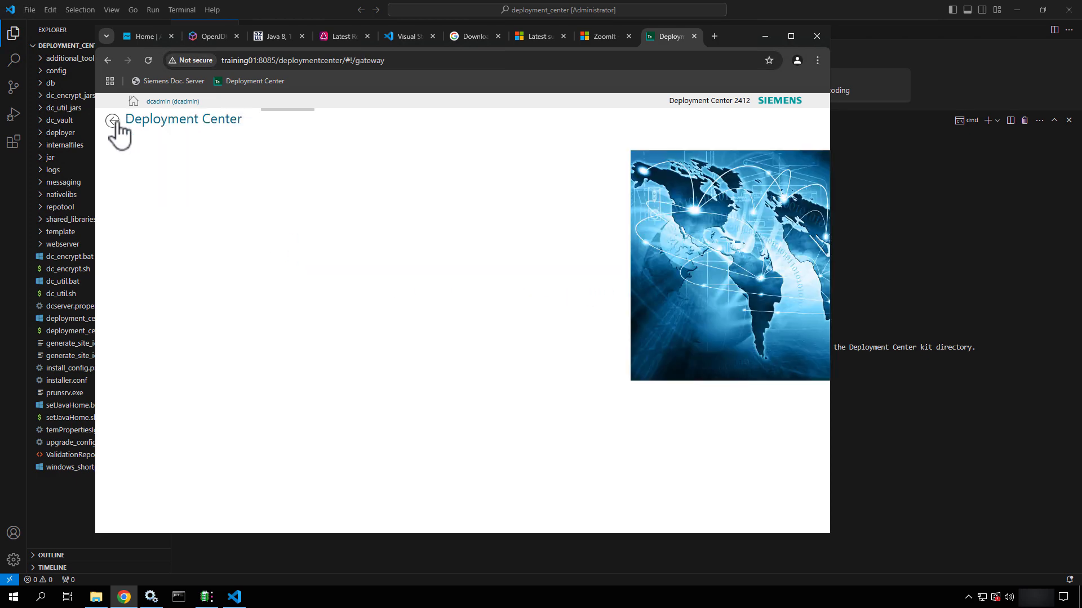
pyautogui.click(192, 215)
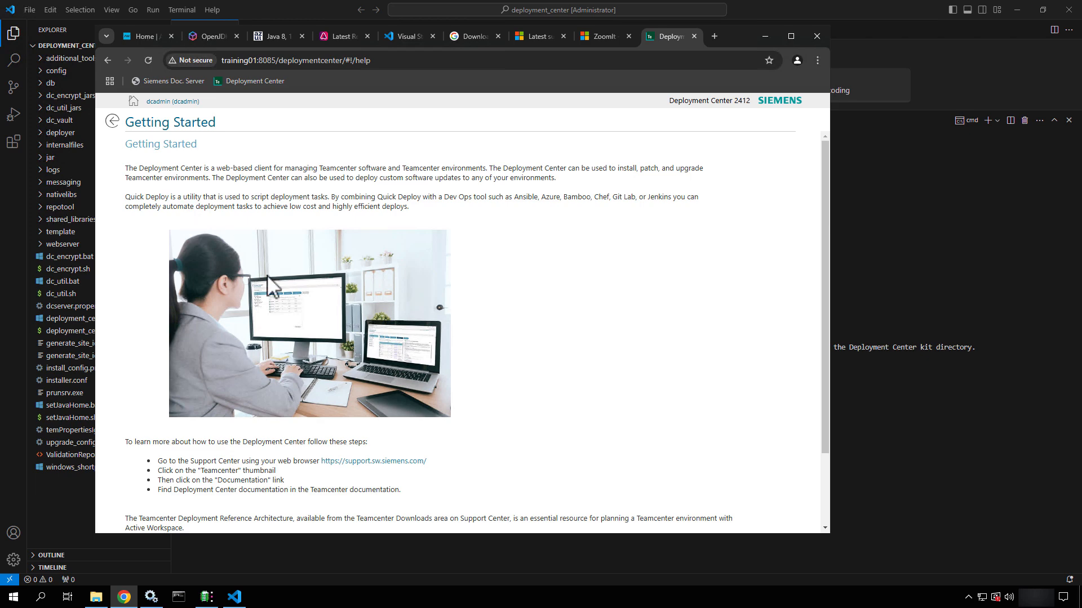
pyautogui.scroll(-2, 298, 335)
pyautogui.scroll(2, 298, 335)
pyautogui.click(114, 122)
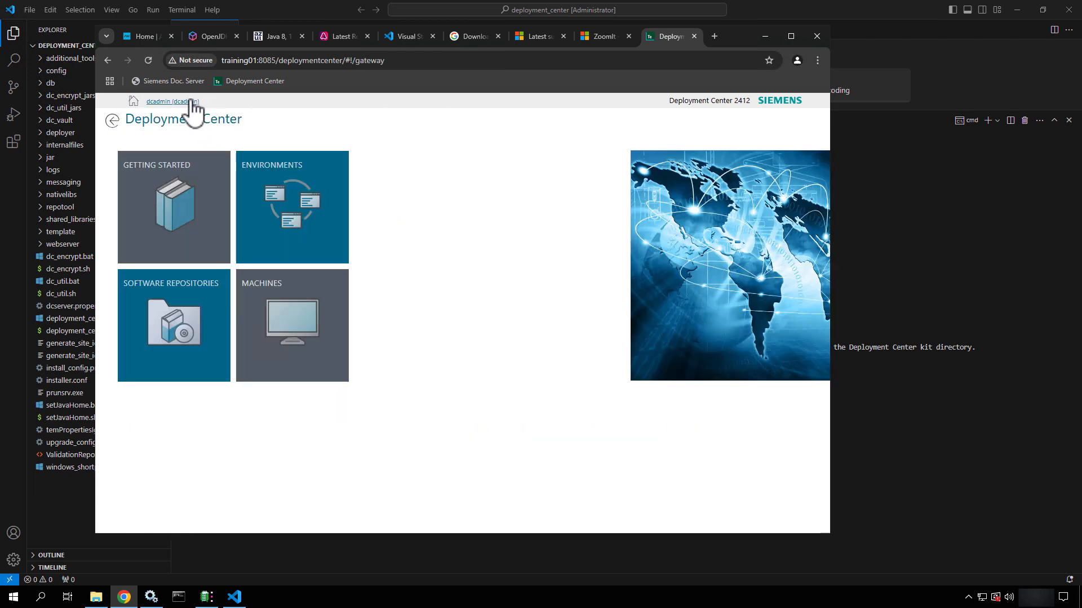
pyautogui.click(190, 103)
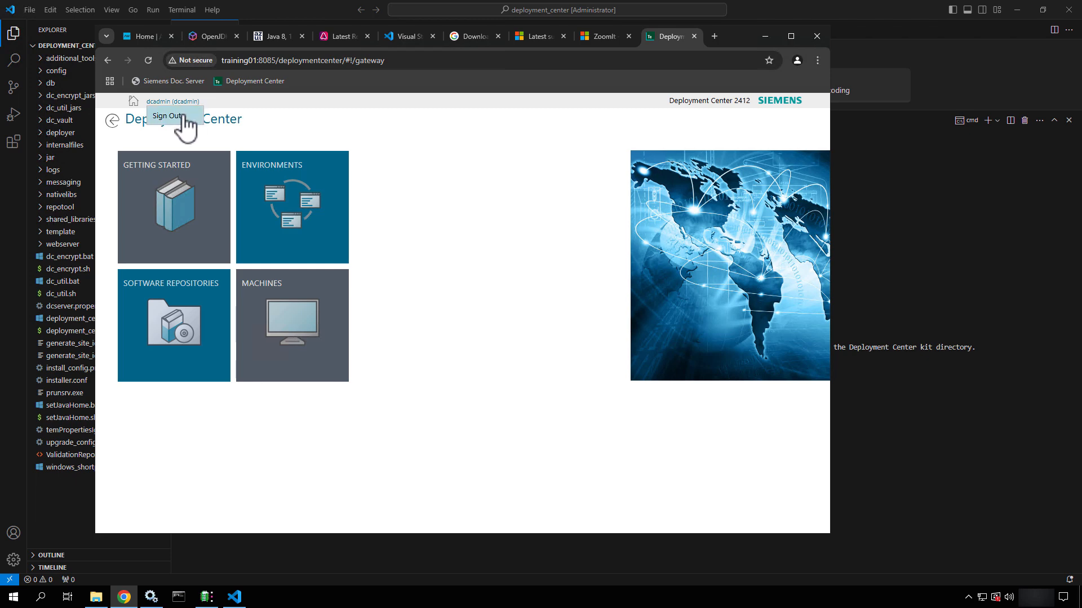
pyautogui.click(191, 119)
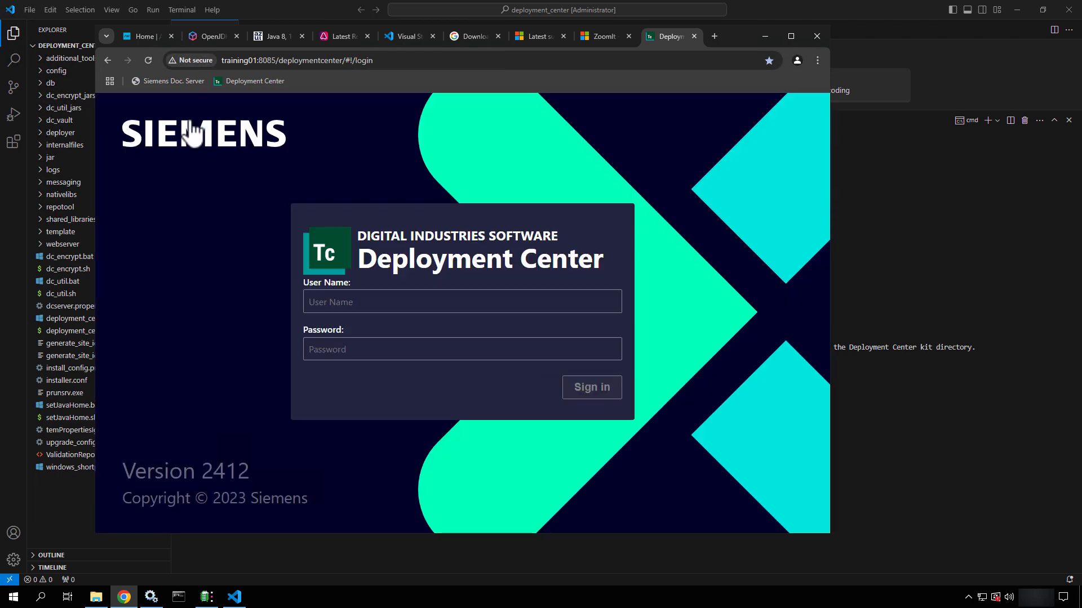
# Hide Chrome, check the utilities directory note in the terminal, then minimize VS Code
pyautogui.click(763, 35)
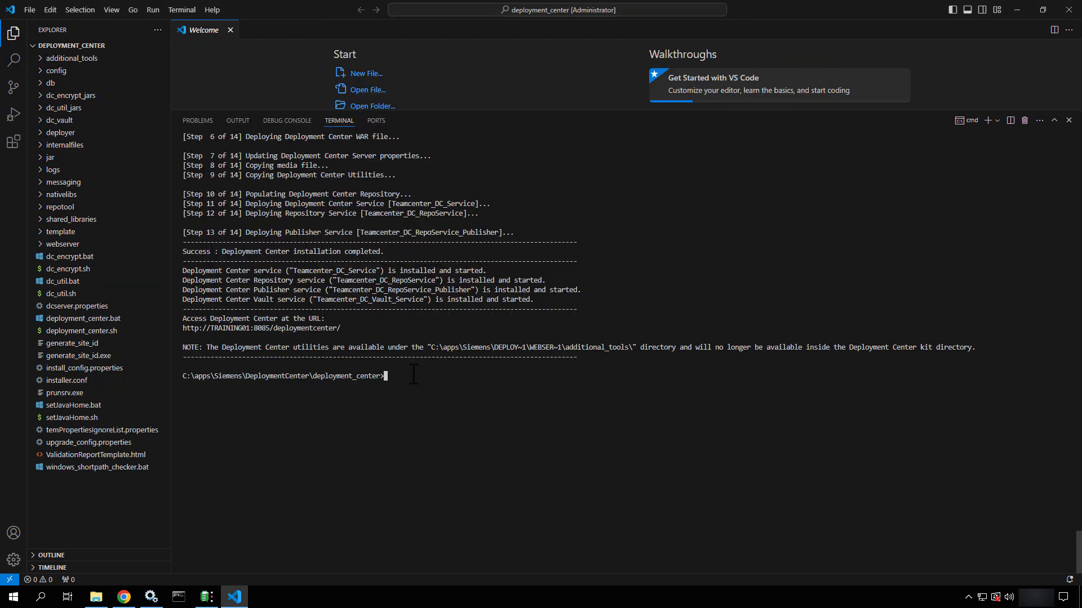
pyautogui.moveTo(637, 349); pyautogui.dragTo(258, 351)
pyautogui.click(489, 435)
pyautogui.click(1014, 10)
# Browse File Explorer to C:\apps\Siemens\DeploymentCenter and its repository and webserver folders
pyautogui.click(96, 597)
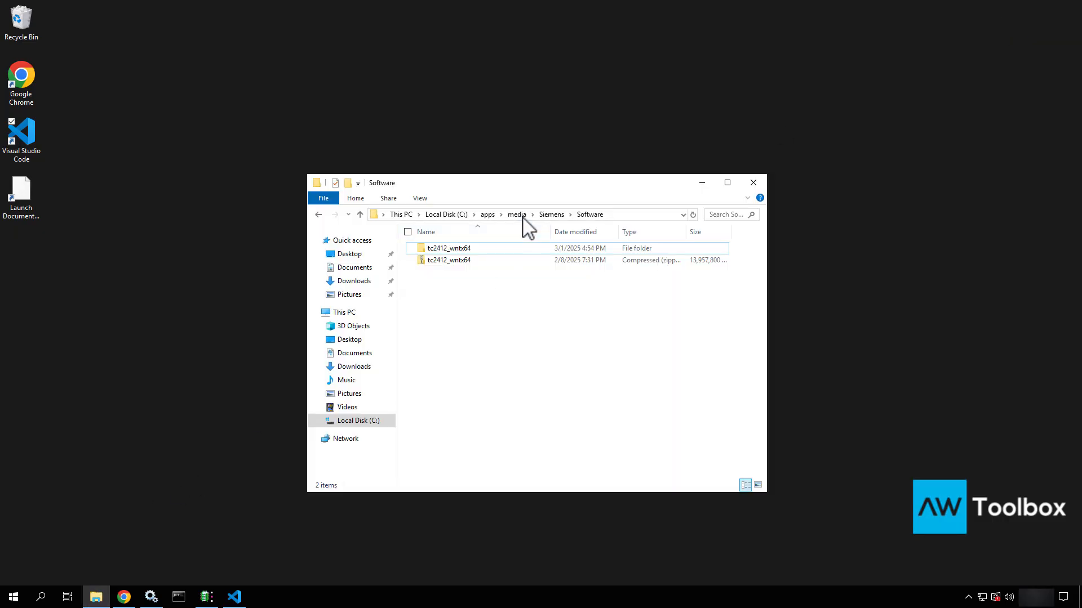
pyautogui.click(491, 215)
pyautogui.doubleClick(441, 271)
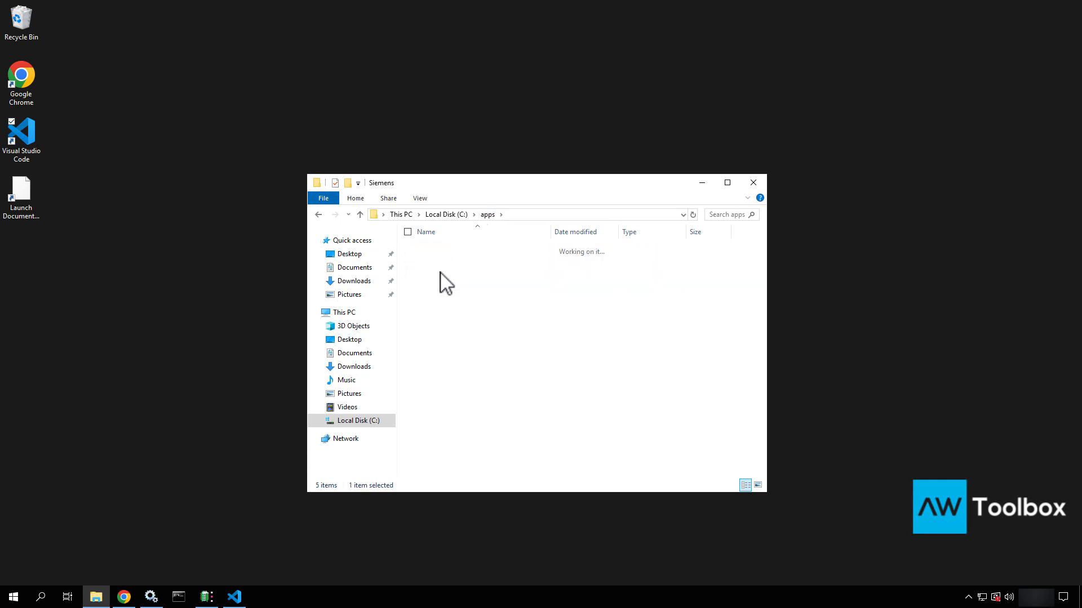
pyautogui.doubleClick(449, 249)
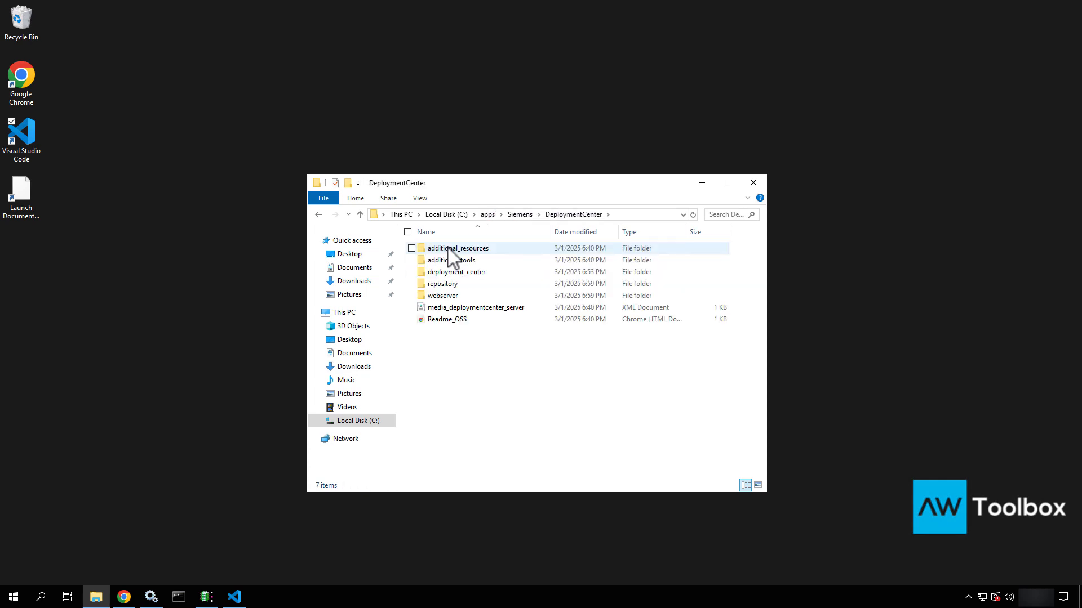
pyautogui.click(442, 285)
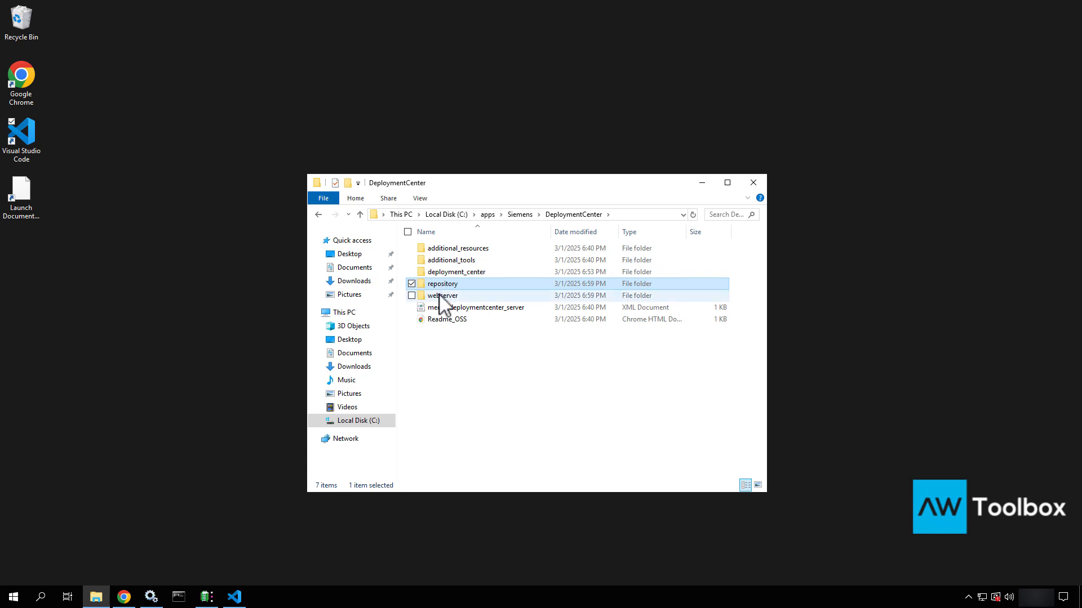
pyautogui.click(441, 297)
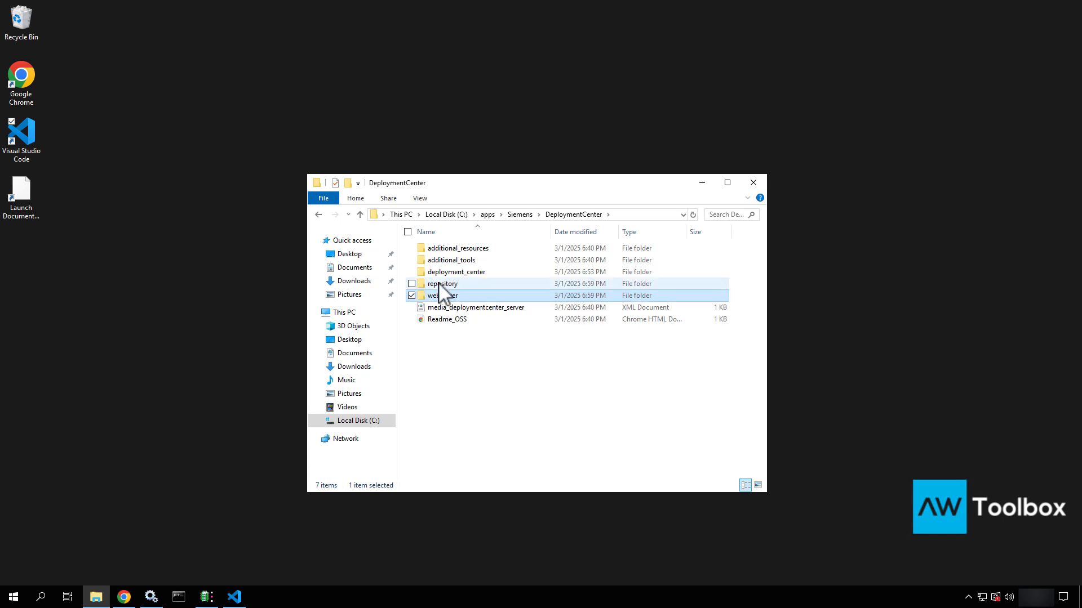
# Inspect the repository subfolders: deploy_scripts, quick_deploy_config, dc_contributions and software
pyautogui.doubleClick(443, 284)
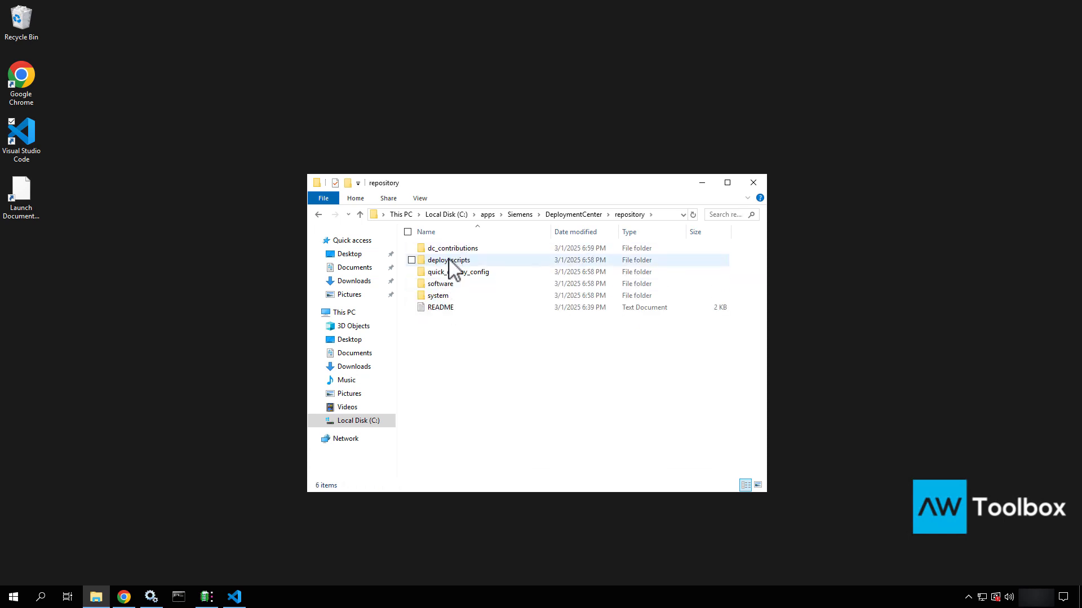
pyautogui.doubleClick(448, 260)
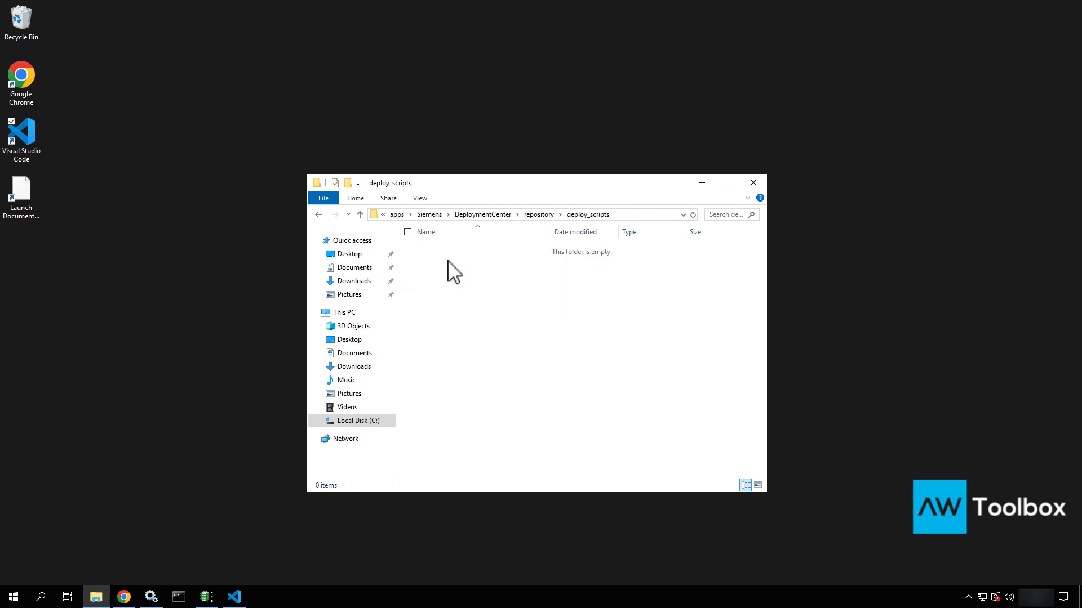
pyautogui.click(540, 217)
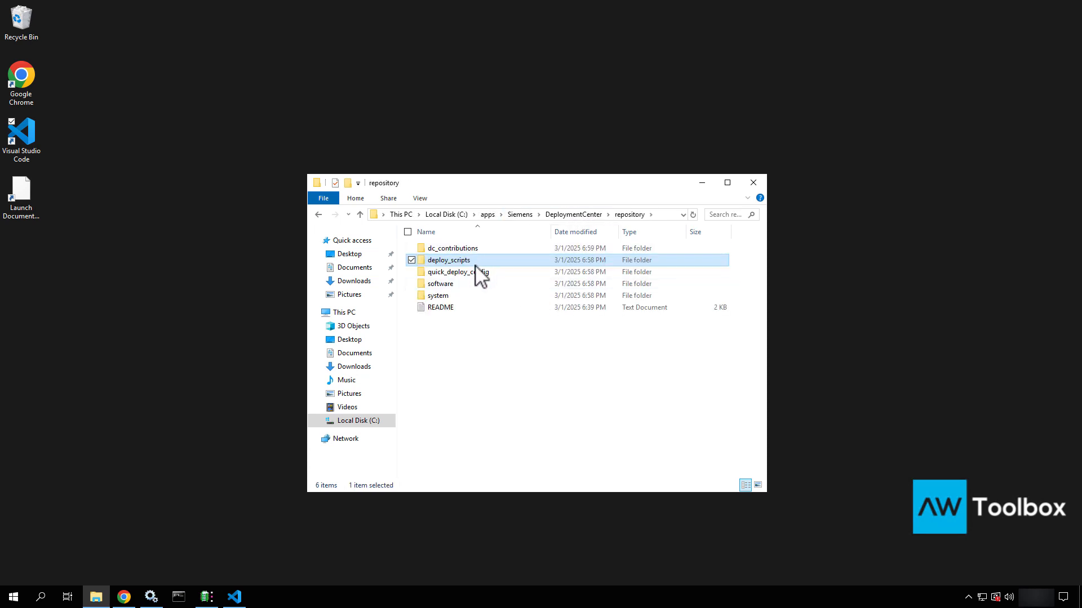
pyautogui.click(469, 275)
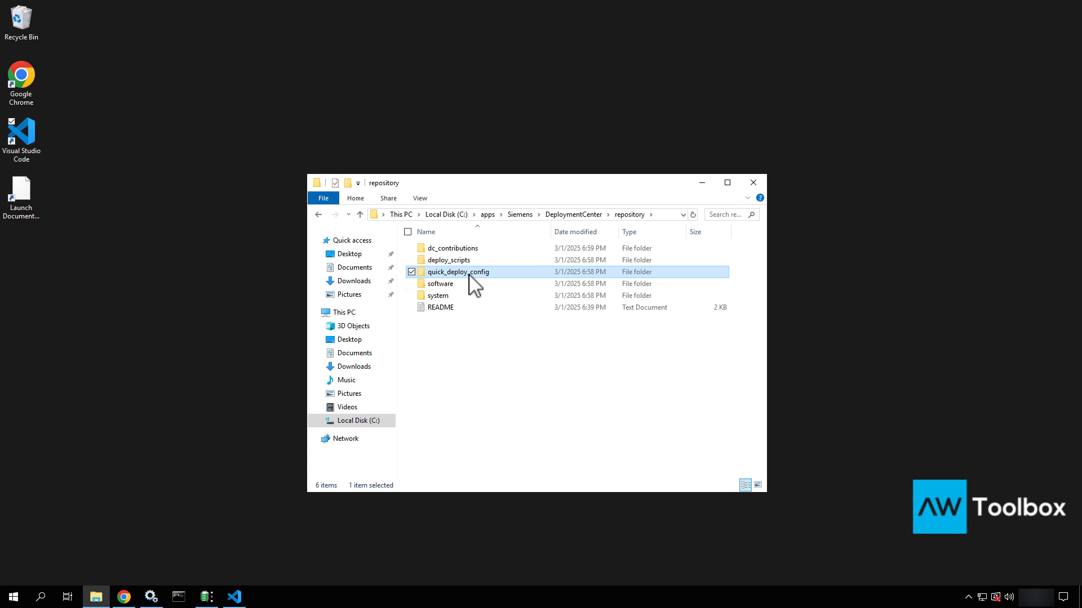
pyautogui.doubleClick(469, 274)
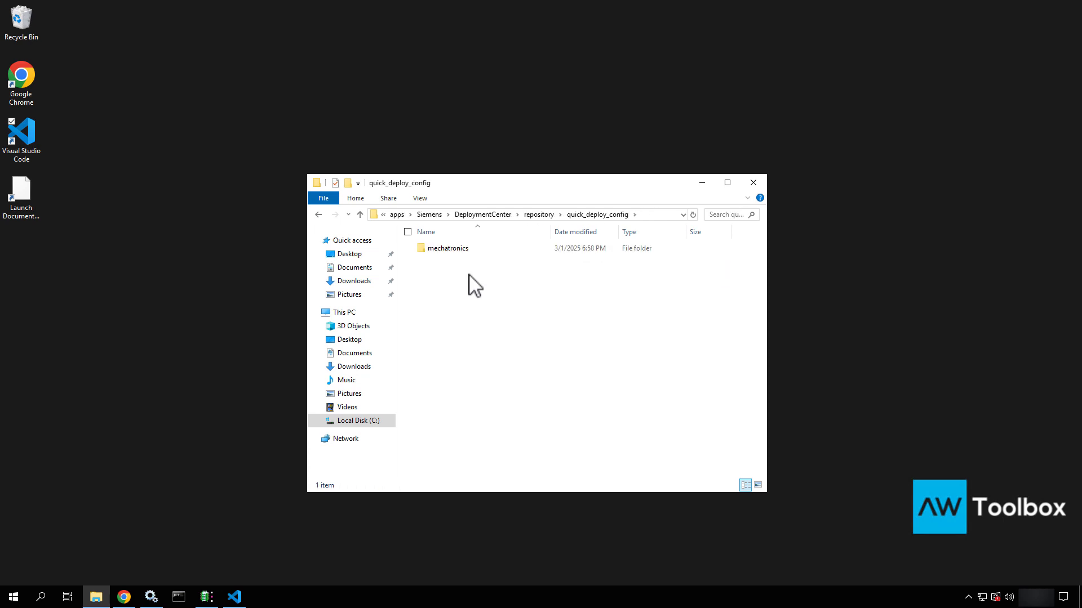
pyautogui.click(319, 214)
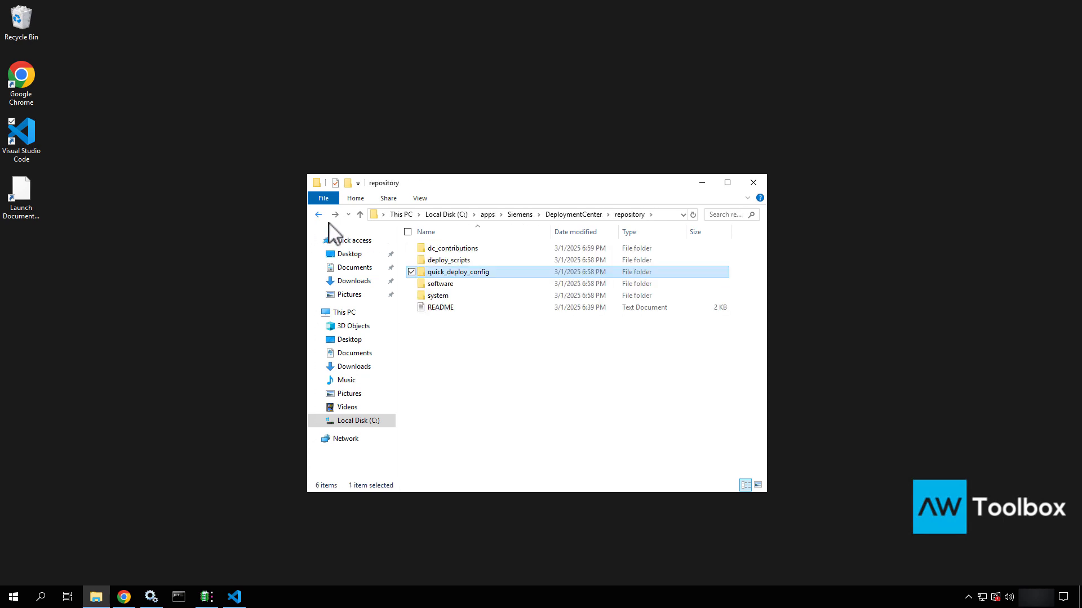
pyautogui.doubleClick(467, 248)
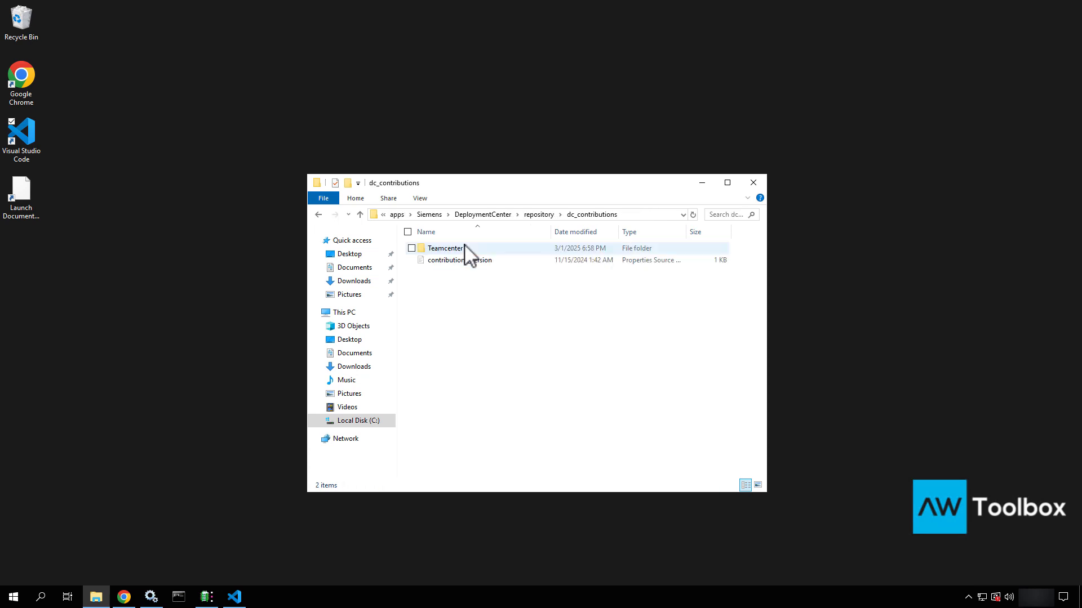
pyautogui.click(319, 214)
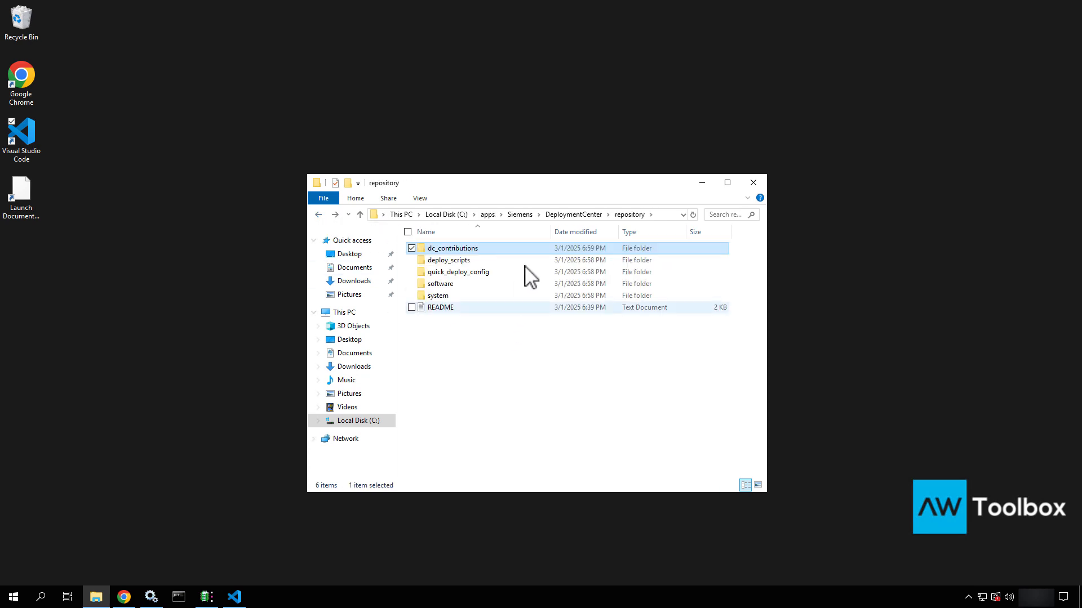
pyautogui.click(577, 215)
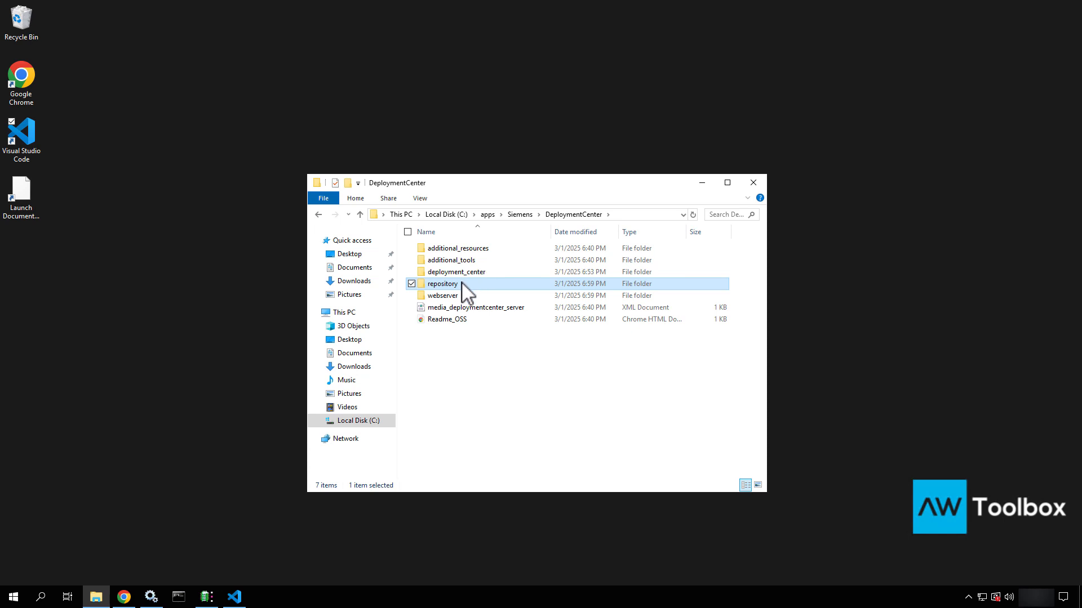
pyautogui.doubleClick(462, 284)
pyautogui.doubleClick(440, 284)
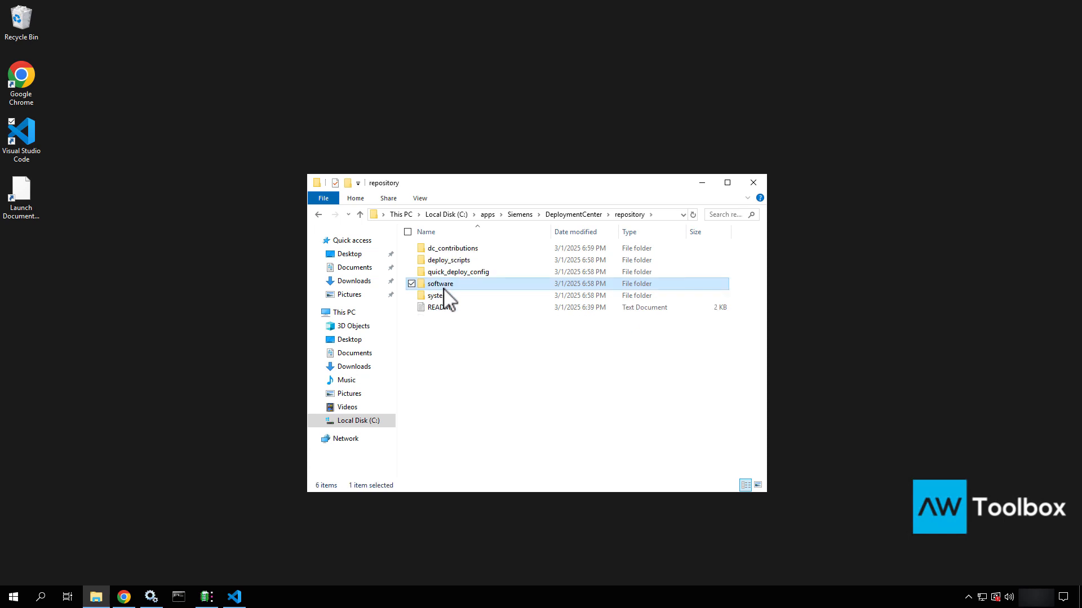
pyautogui.click(318, 215)
pyautogui.click(317, 214)
# Review the webserver folder's service scripts and files, then close File Explorer
pyautogui.click(445, 297)
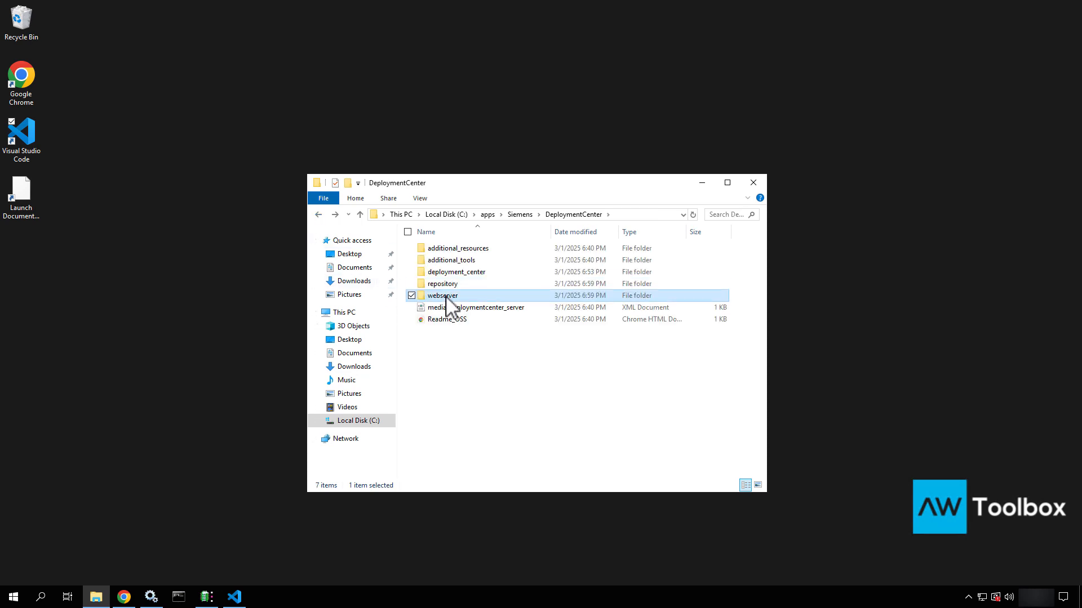
pyautogui.doubleClick(445, 297)
pyautogui.scroll(-3, 445, 297)
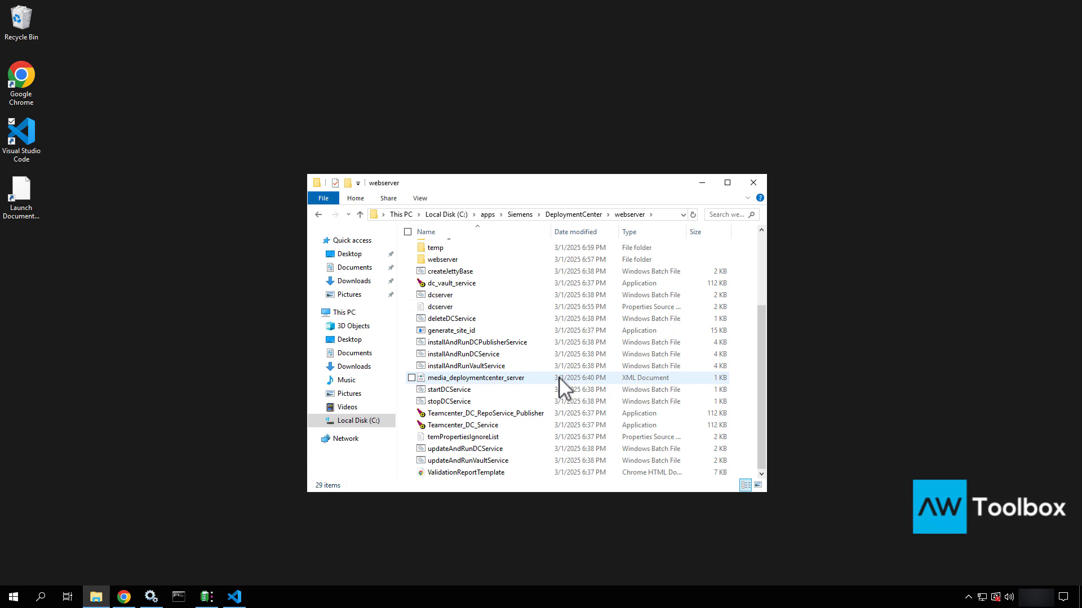
pyautogui.click(582, 214)
pyautogui.click(753, 183)
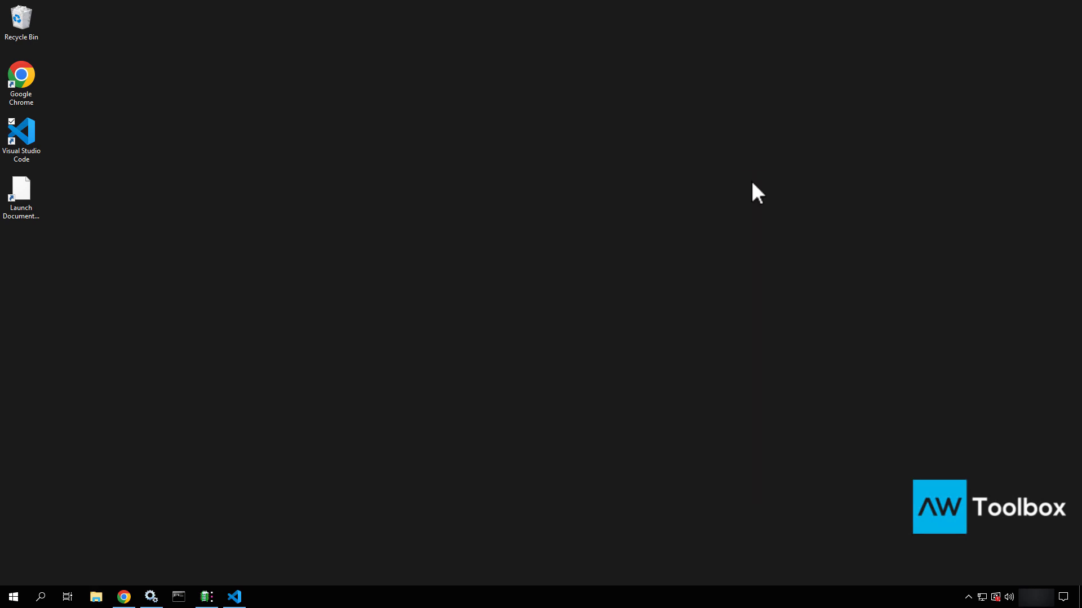
pyautogui.click(124, 596)
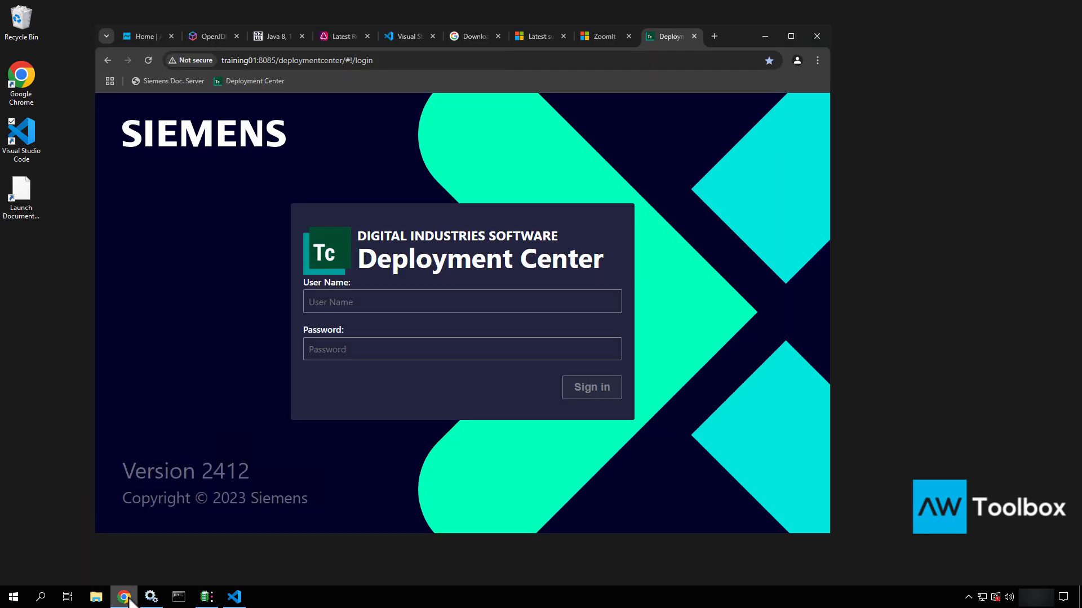
pyautogui.click(767, 36)
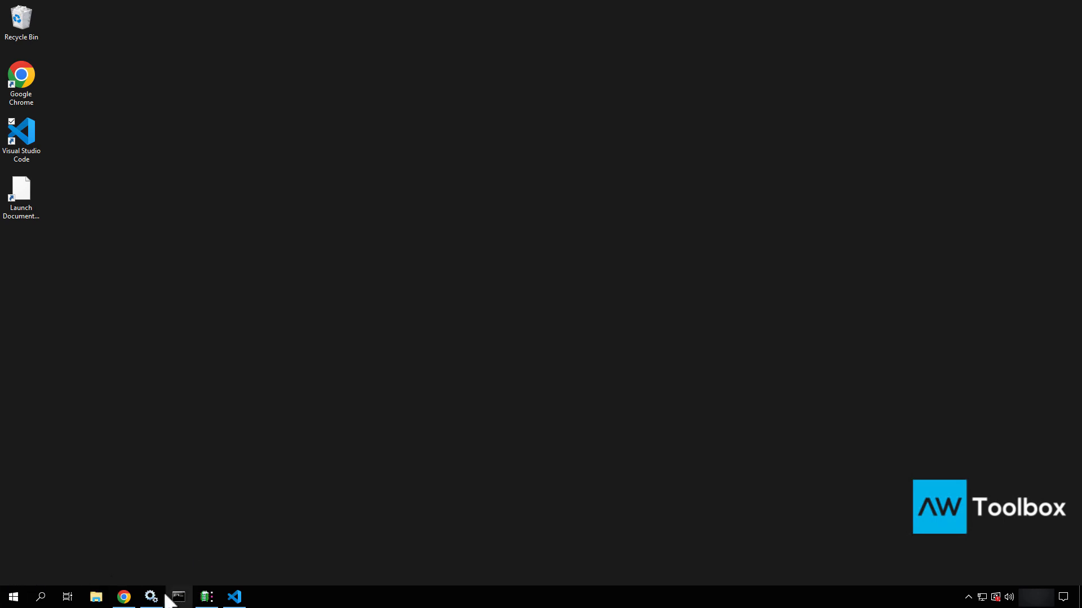
# Launch Command Prompt as administrator from the Start menu
pyautogui.click(14, 597)
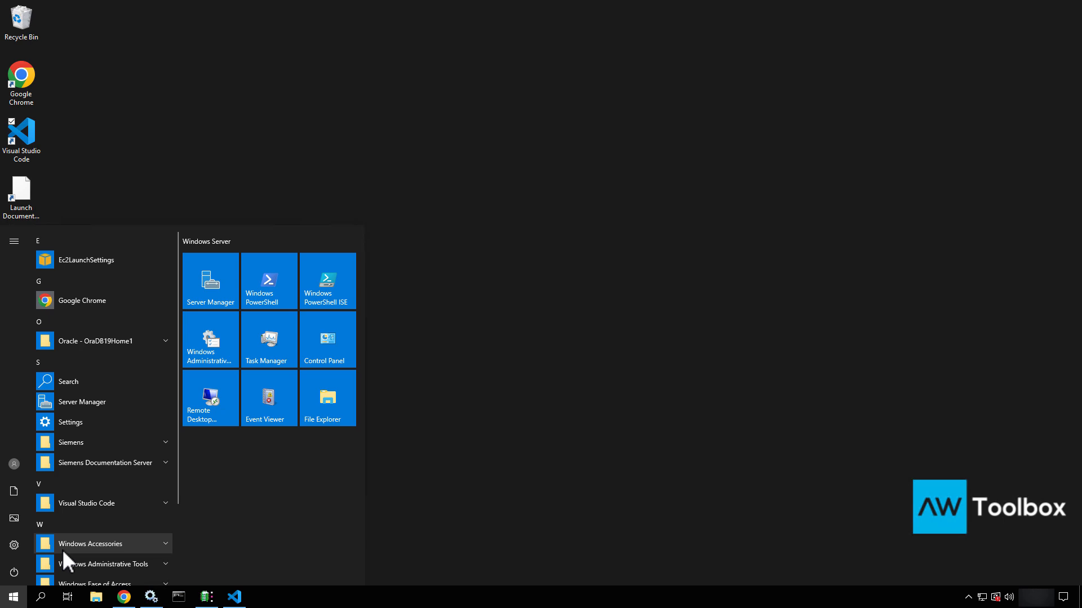
pyautogui.write('coom')
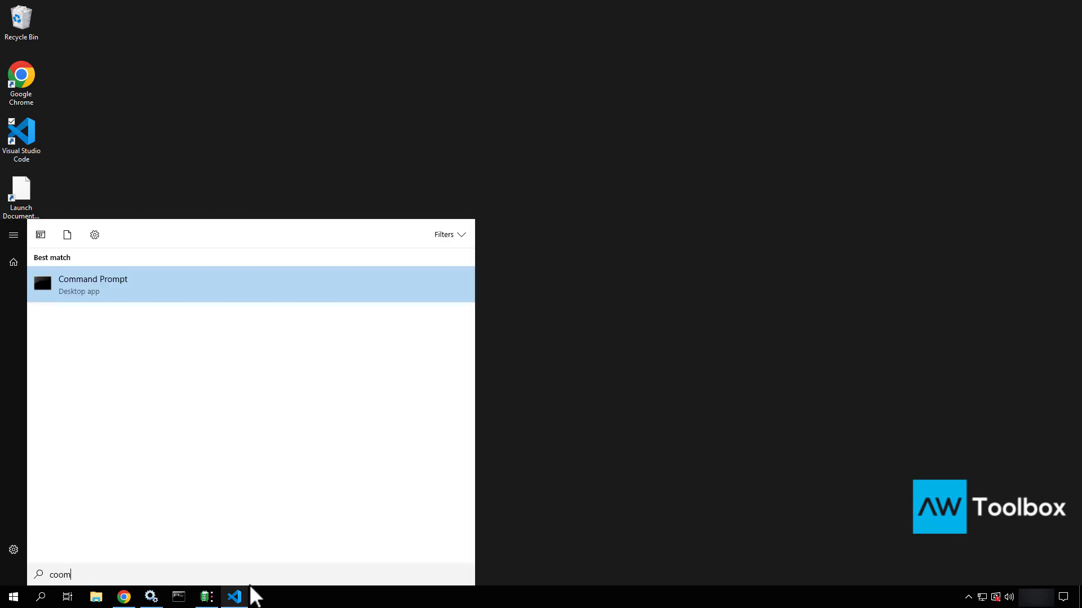
pyautogui.rightClick(205, 282)
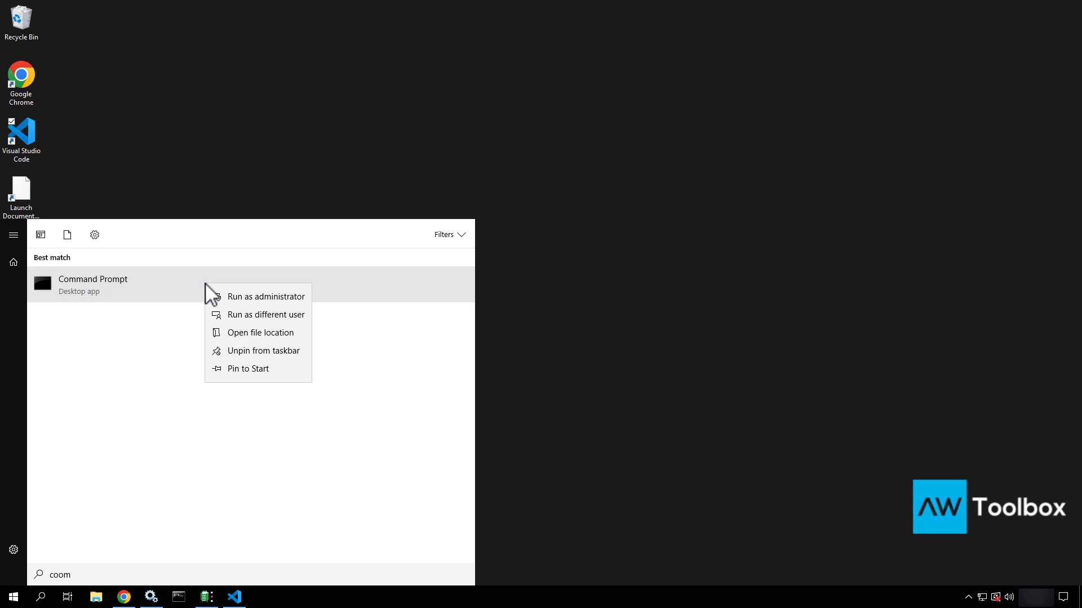
pyautogui.click(249, 296)
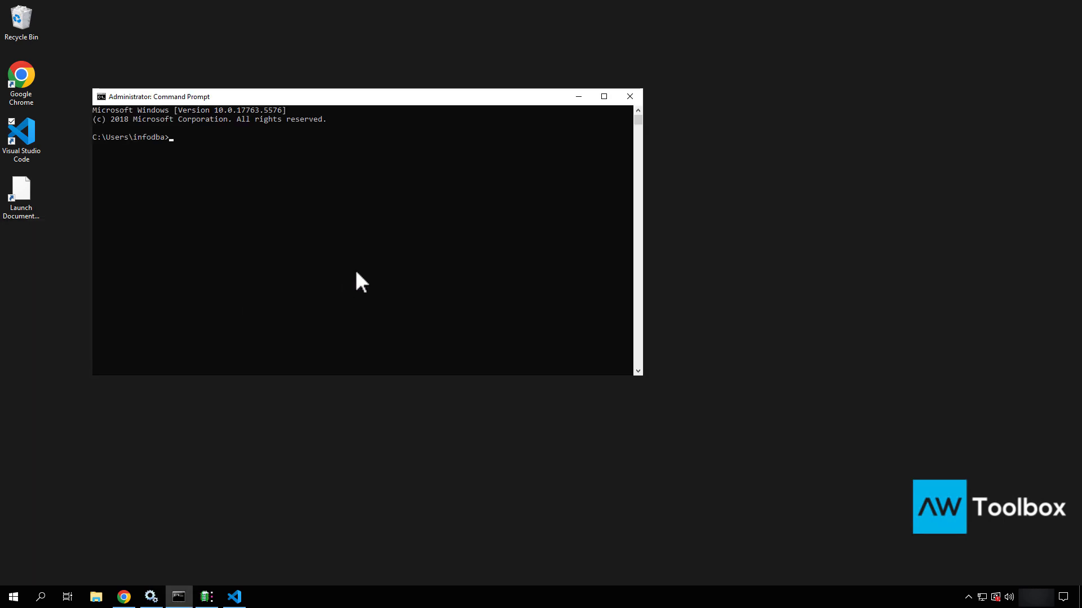
# Connect to the tc database in SQL*Plus as the infodba user, then exit
pyautogui.write('sqlplus')
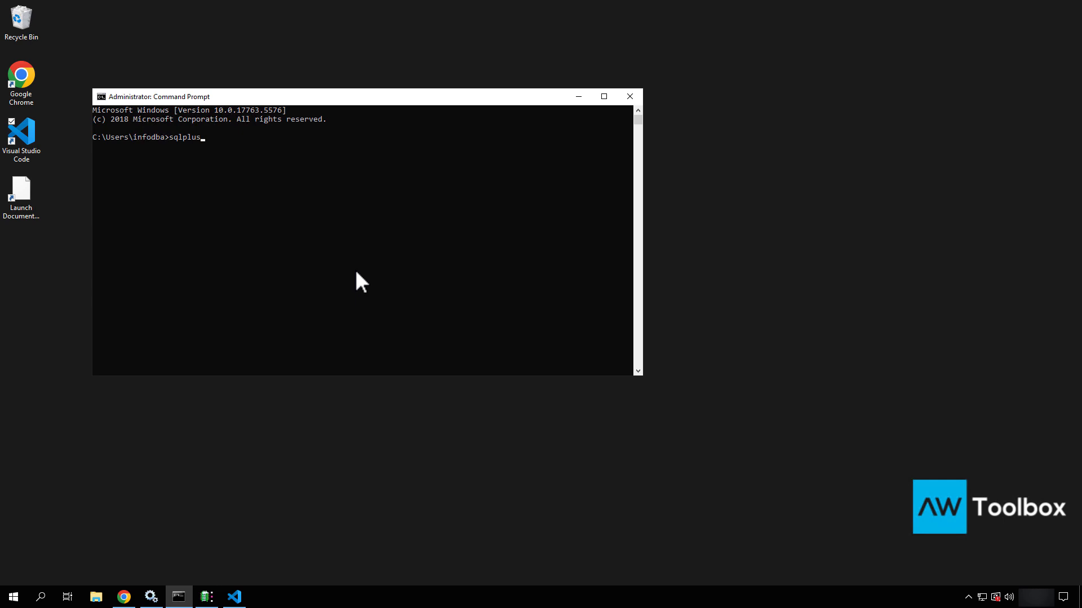
pyautogui.write(' infodba/infodba@tc')
pyautogui.press('Return')
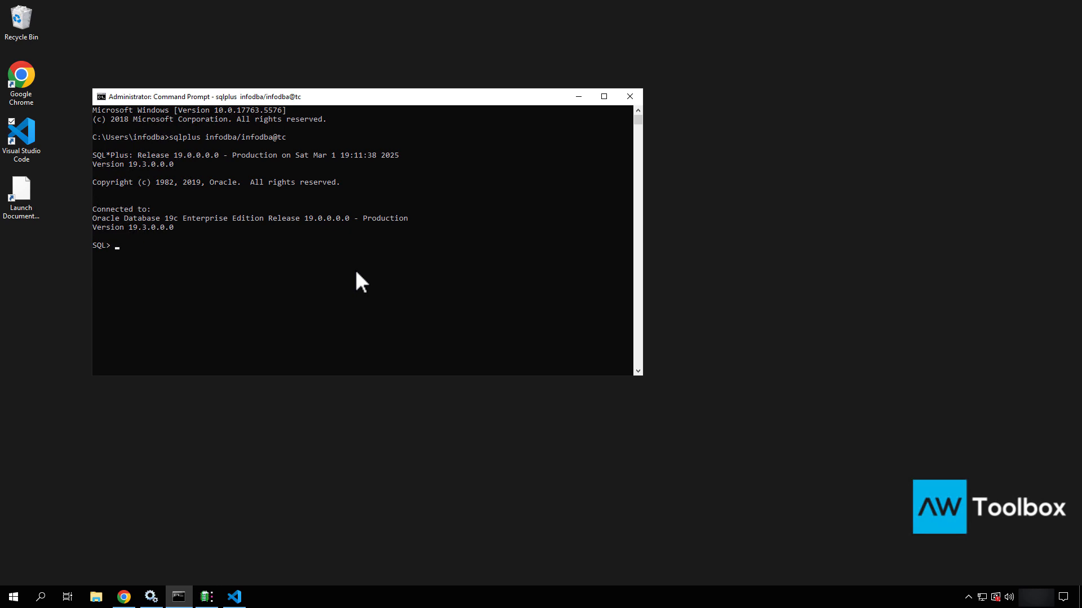
pyautogui.write('exit')
pyautogui.press('Return')
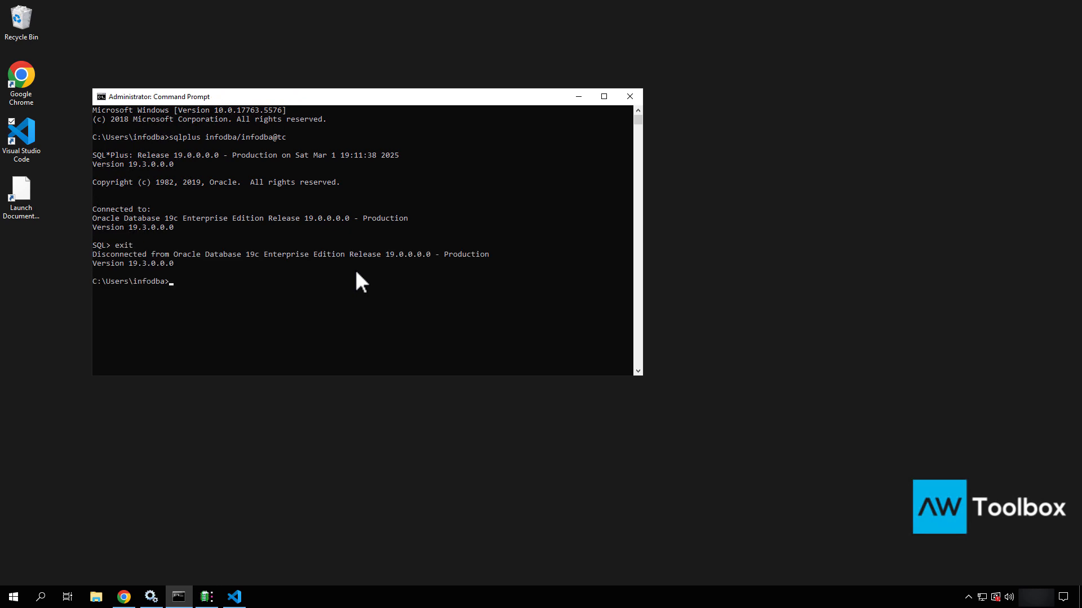
# Connect to tc as the system user, then exit SQL*Plus and close Command Prompt
pyautogui.write('sqlplus system/infodba@tc')
pyautogui.press('Return')
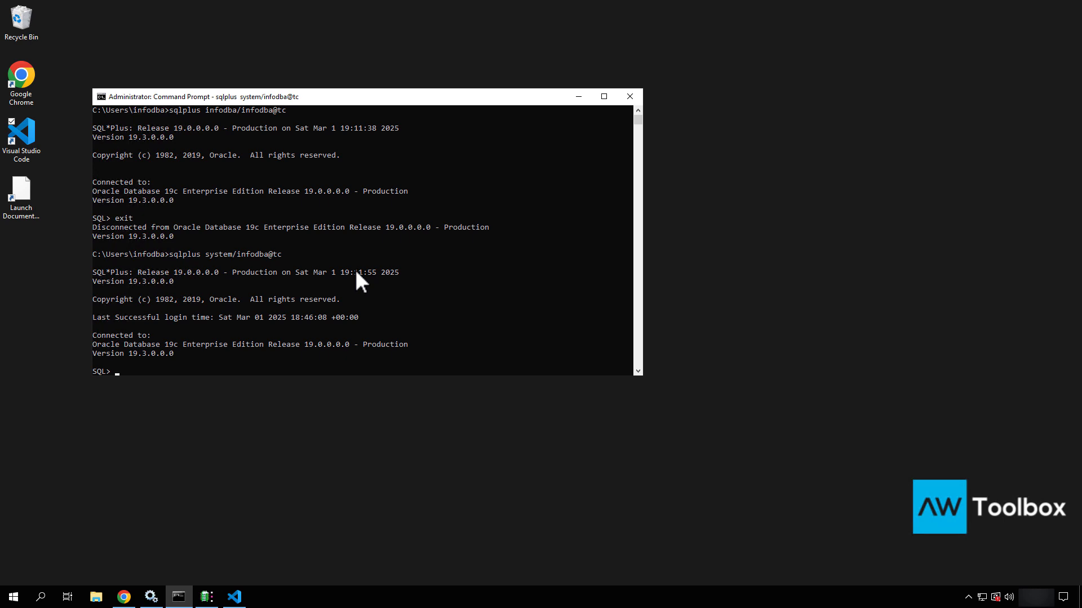
pyautogui.press('Return')
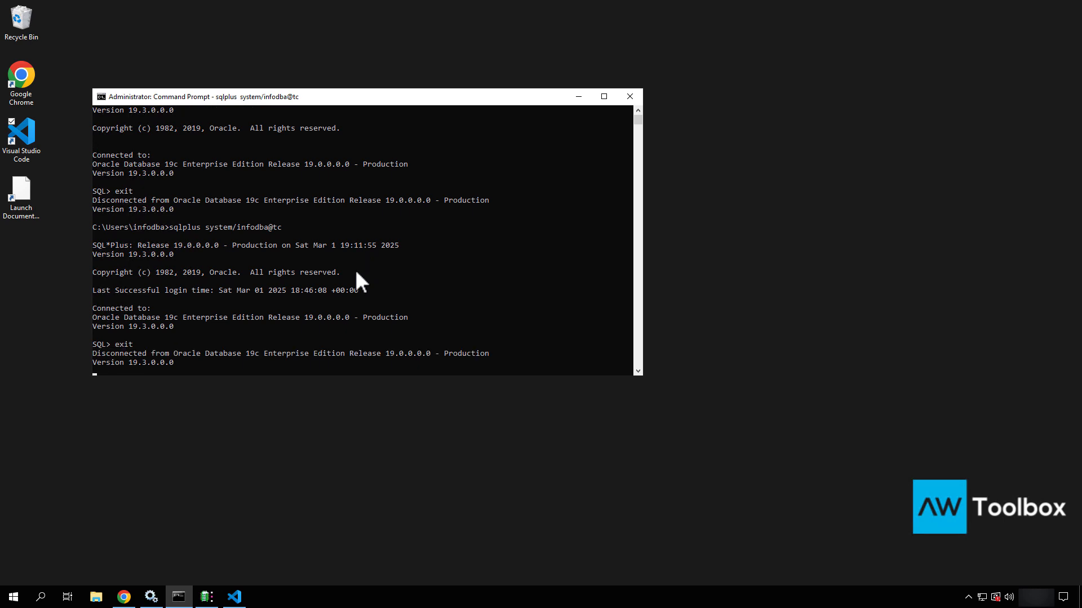
pyautogui.write('ex')
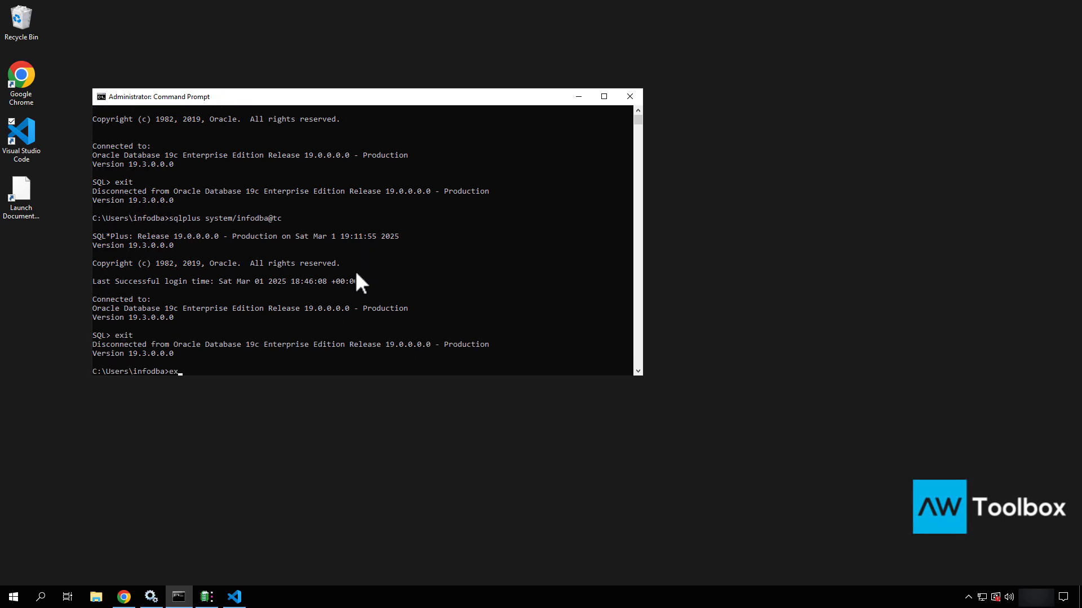
pyautogui.write('it')
pyautogui.press('Return')
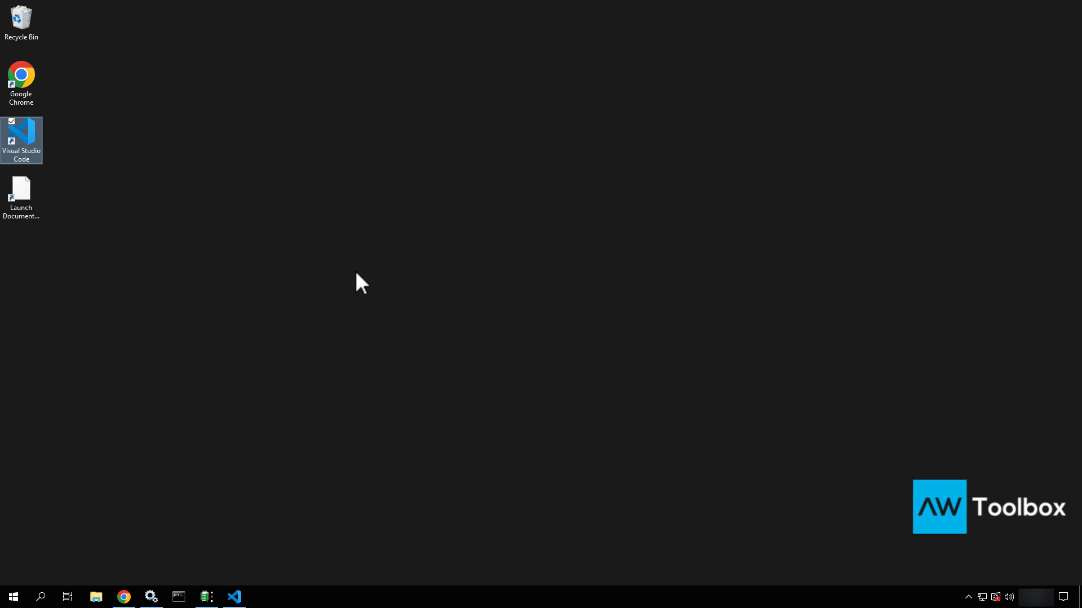
pyautogui.click(150, 601)
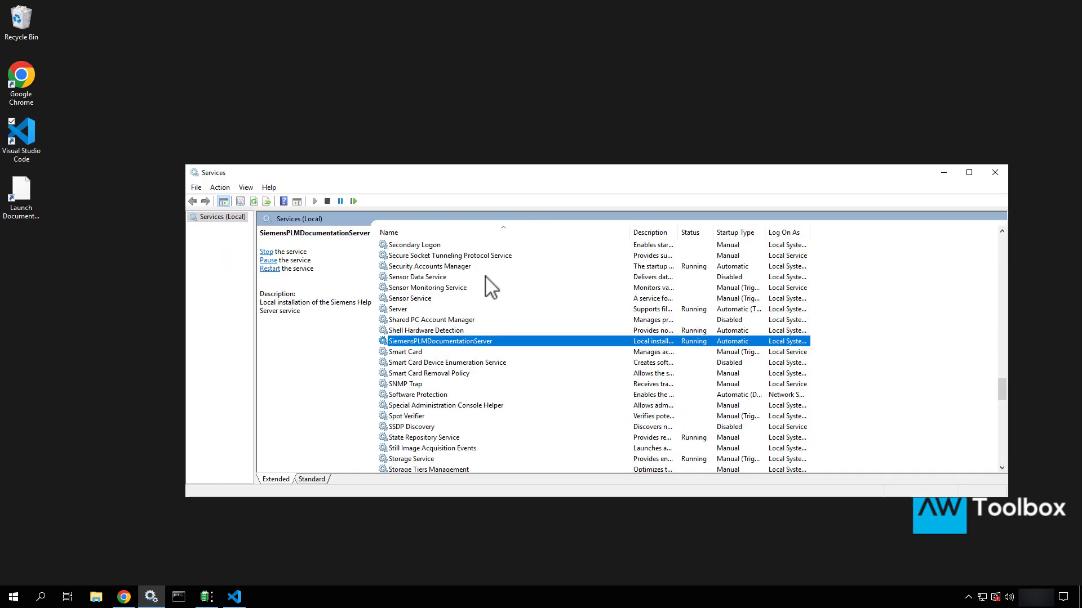
pyautogui.click(454, 306)
pyautogui.press('o')
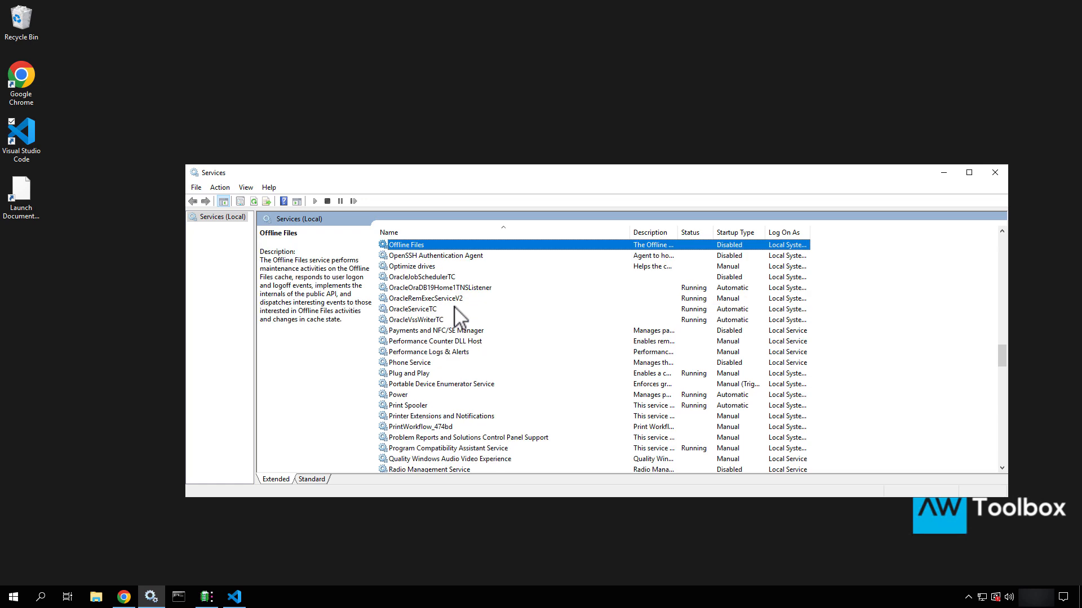
pyautogui.click(417, 309)
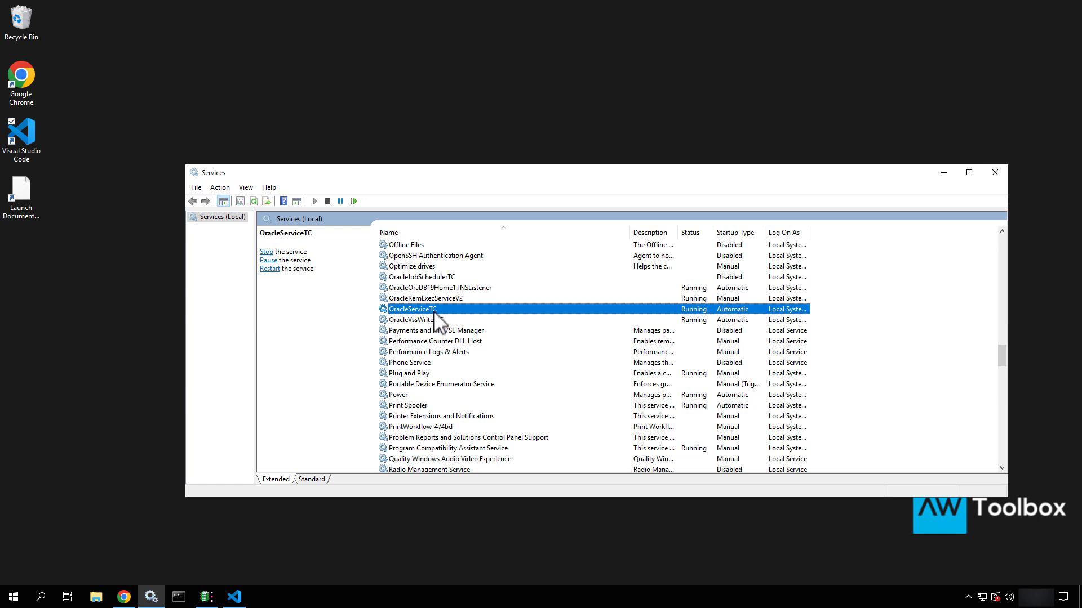
pyautogui.click(1005, 172)
# Browse File Explorer to C:\apps\Oracle\Software\network\admin
pyautogui.click(96, 598)
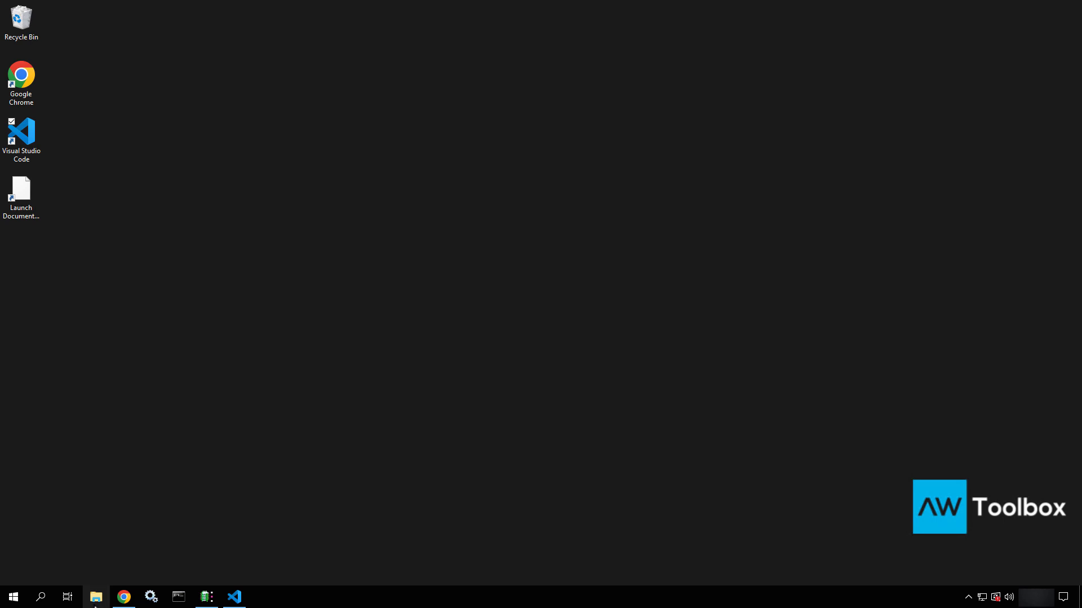
pyautogui.click(374, 424)
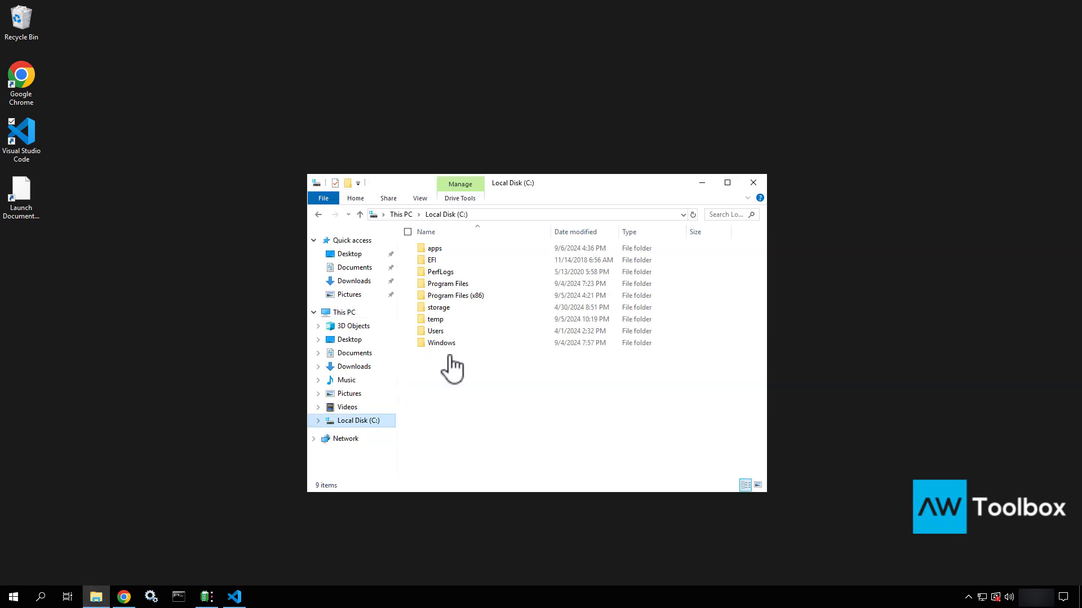
pyautogui.click(445, 251)
pyautogui.doubleClick(446, 252)
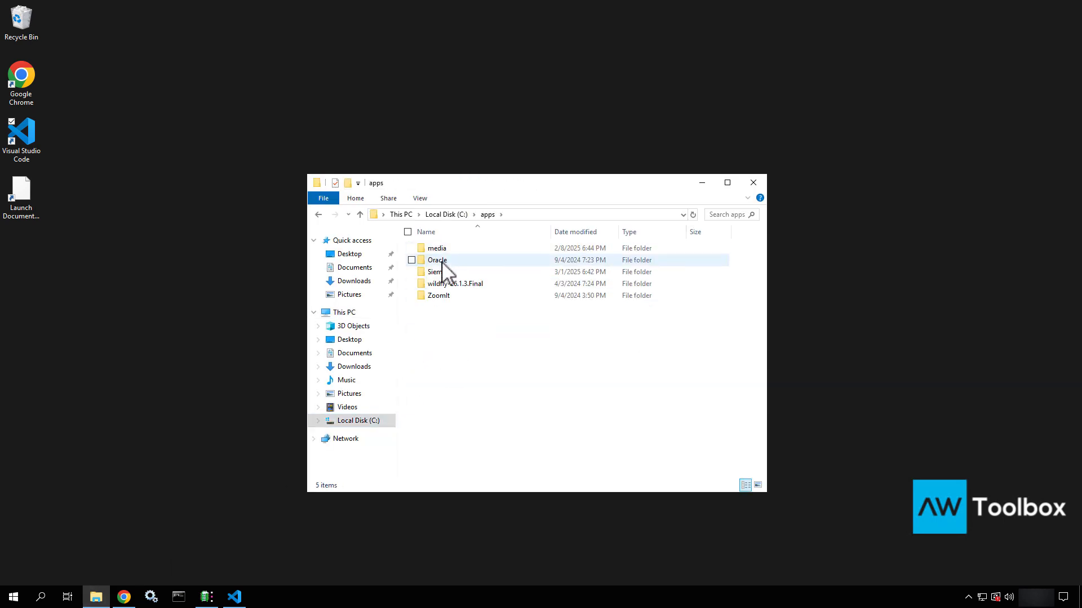
pyautogui.doubleClick(442, 261)
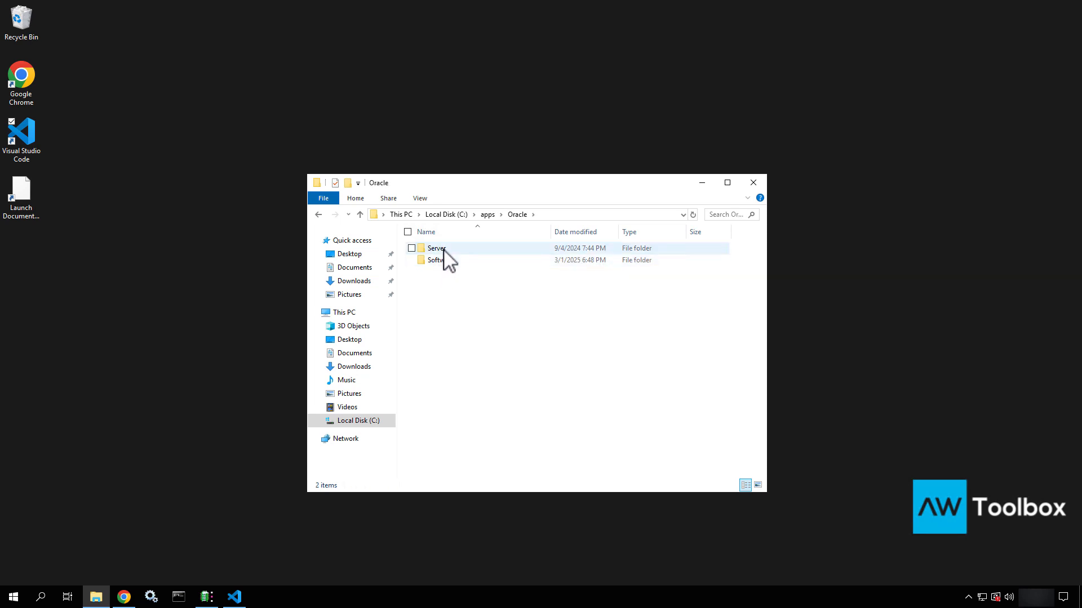
pyautogui.doubleClick(441, 260)
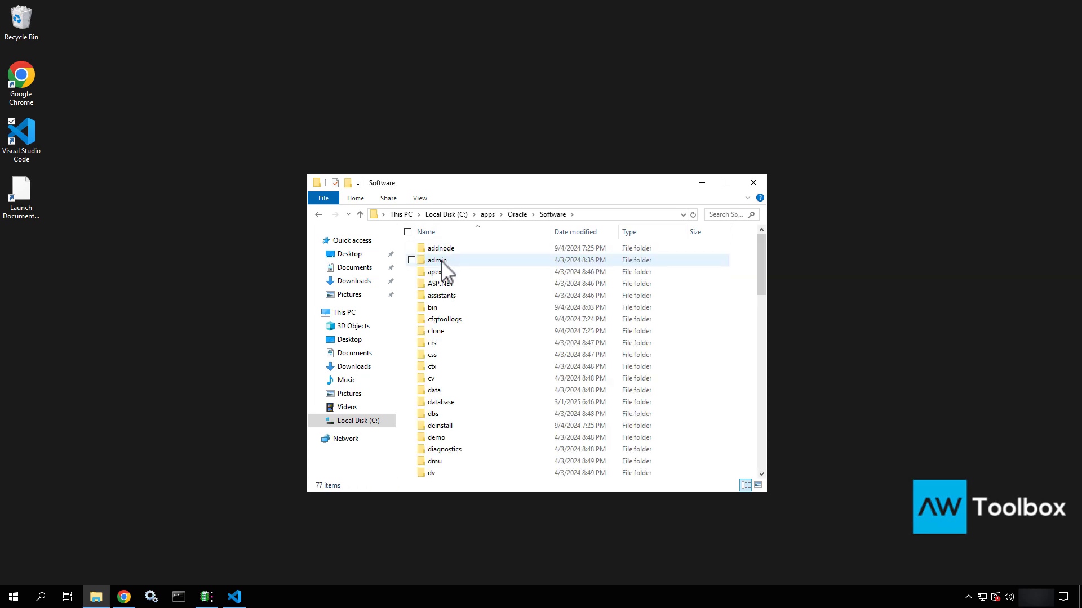
pyautogui.click(437, 357)
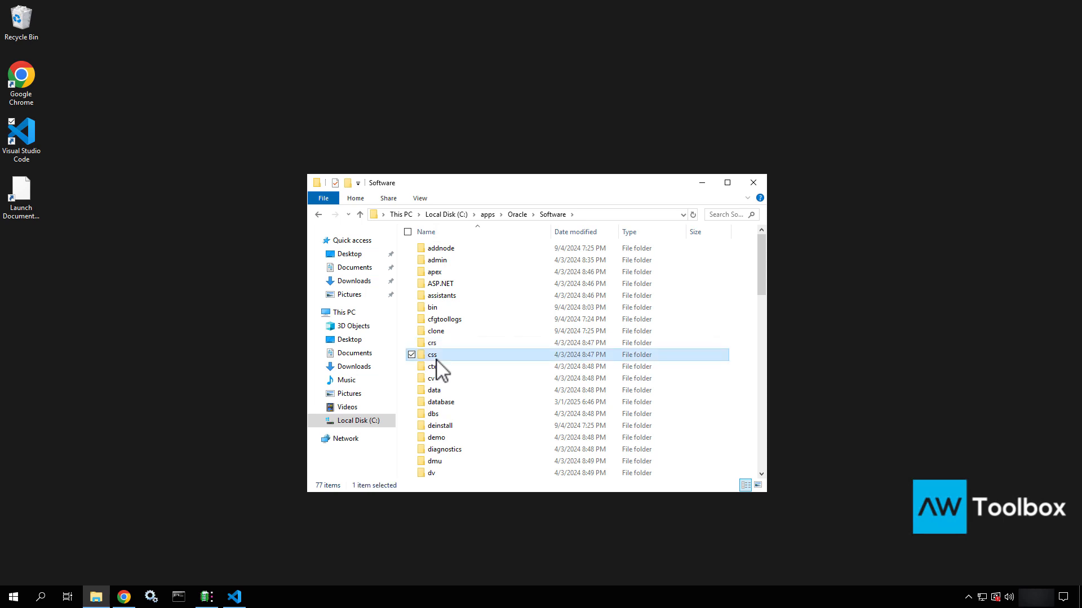
pyautogui.press('n')
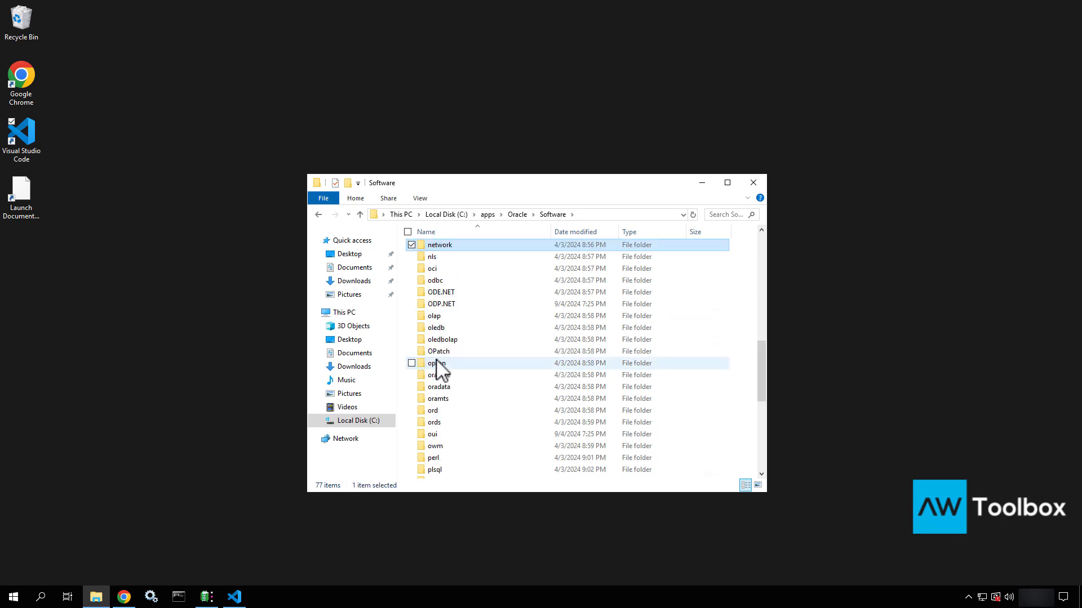
pyautogui.doubleClick(453, 244)
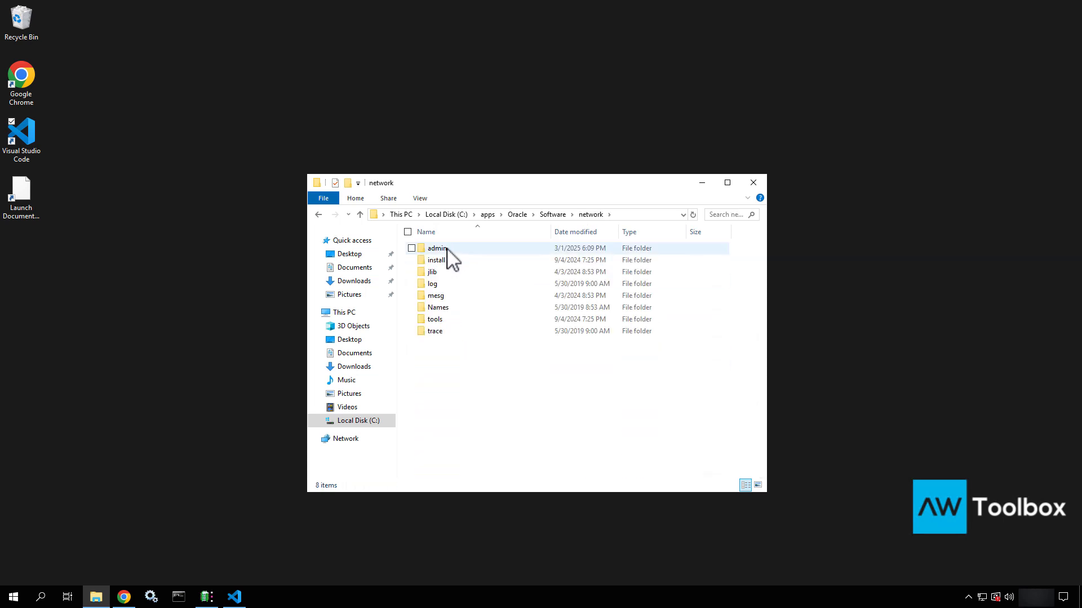
pyautogui.doubleClick(448, 246)
# Open listener.ora with Visual Studio Code
pyautogui.click(444, 261)
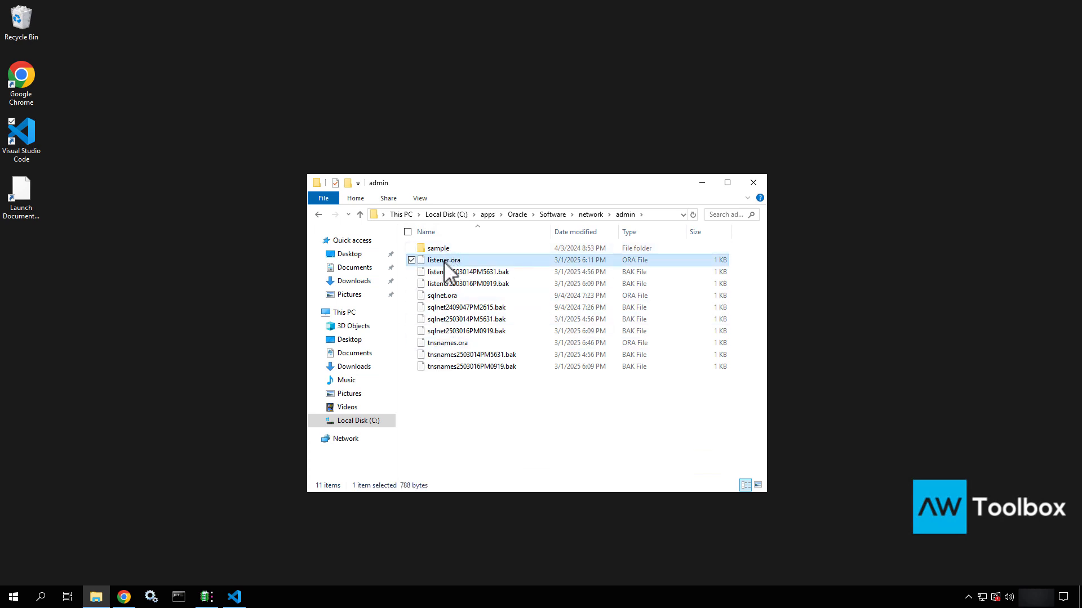
pyautogui.rightClick(445, 264)
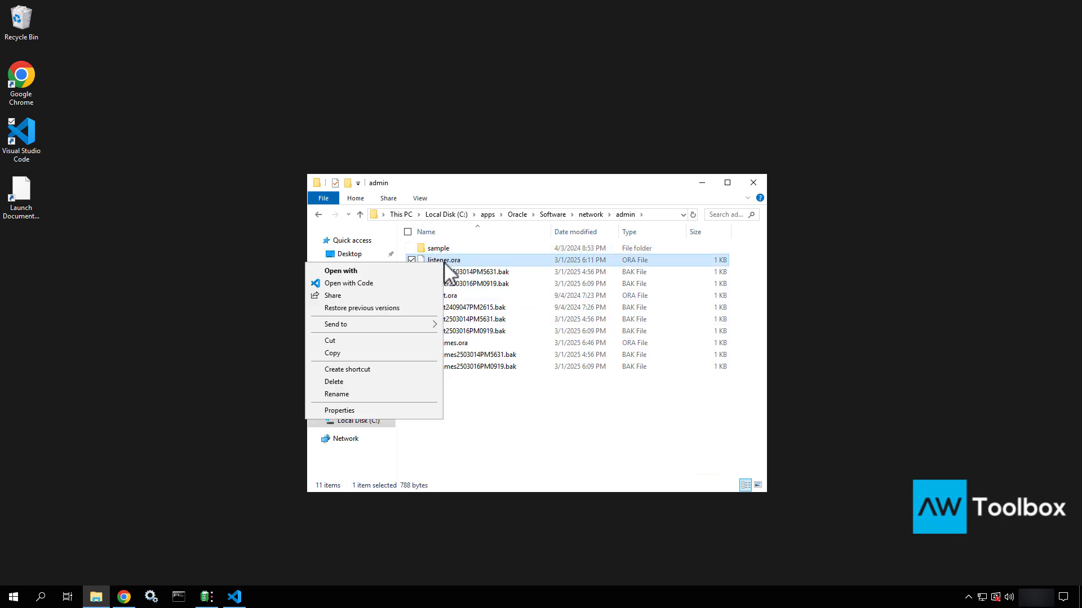
pyautogui.click(388, 283)
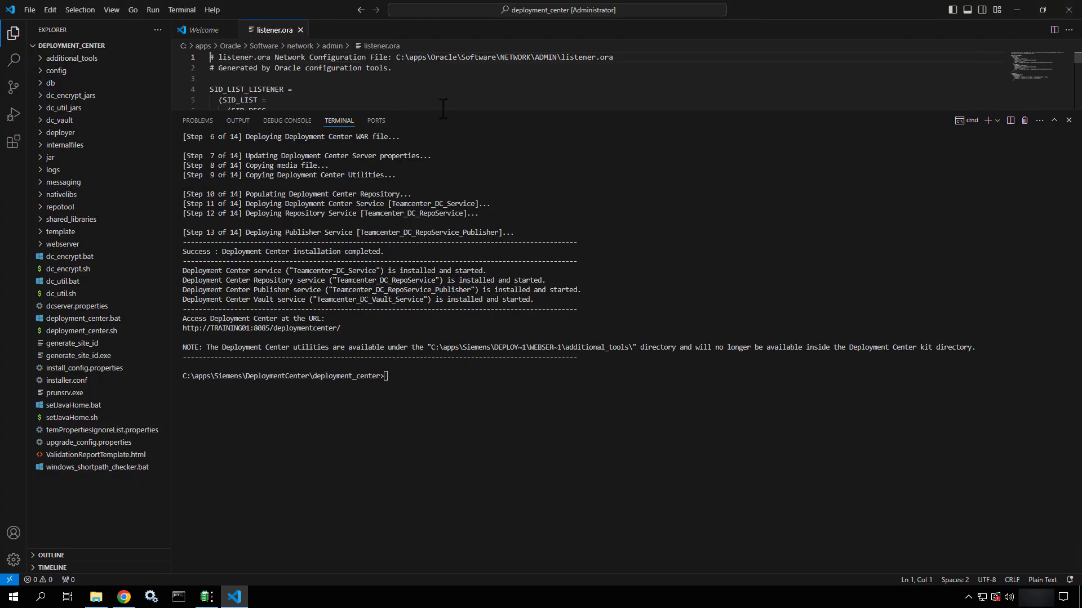
# Confirm listener.ora and tnsnames.ora both list host Training01 in Visual Studio Code
pyautogui.moveTo(440, 109); pyautogui.dragTo(439, 457)
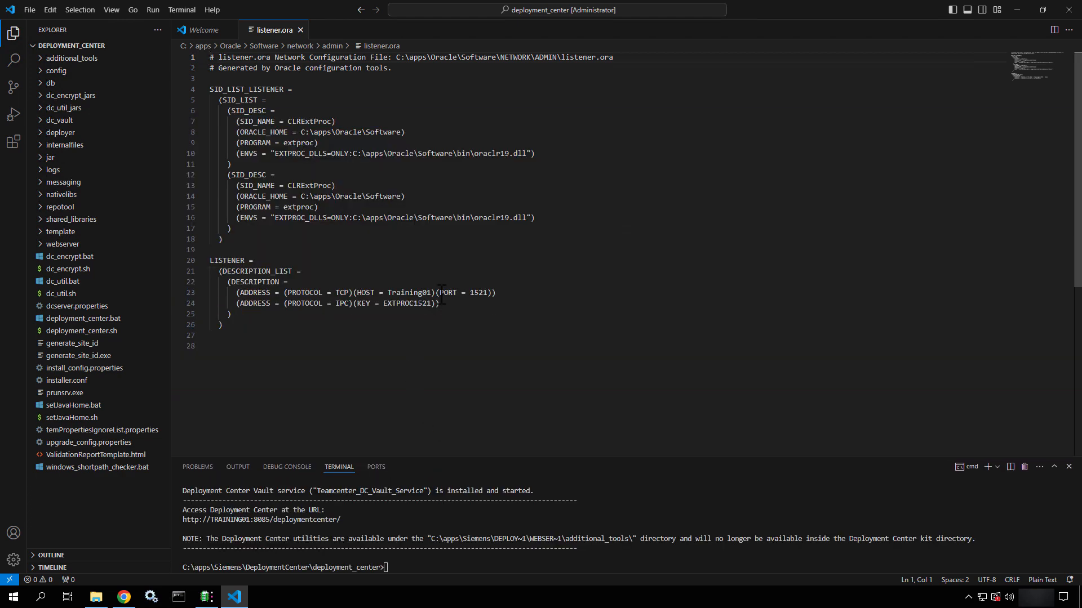
pyautogui.moveTo(441, 294); pyautogui.dragTo(367, 293)
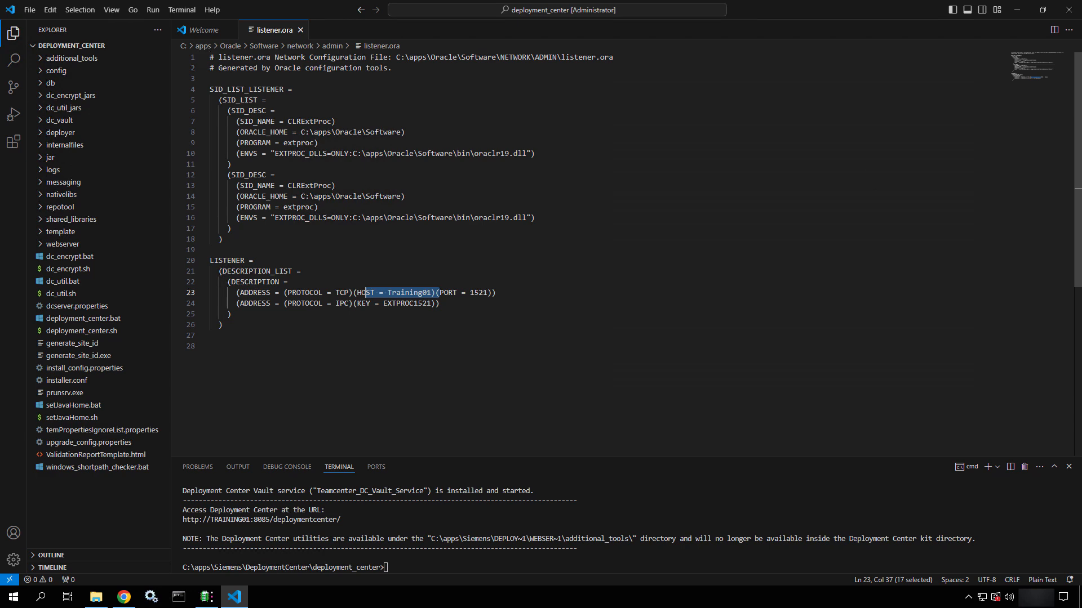
pyautogui.click(1018, 3)
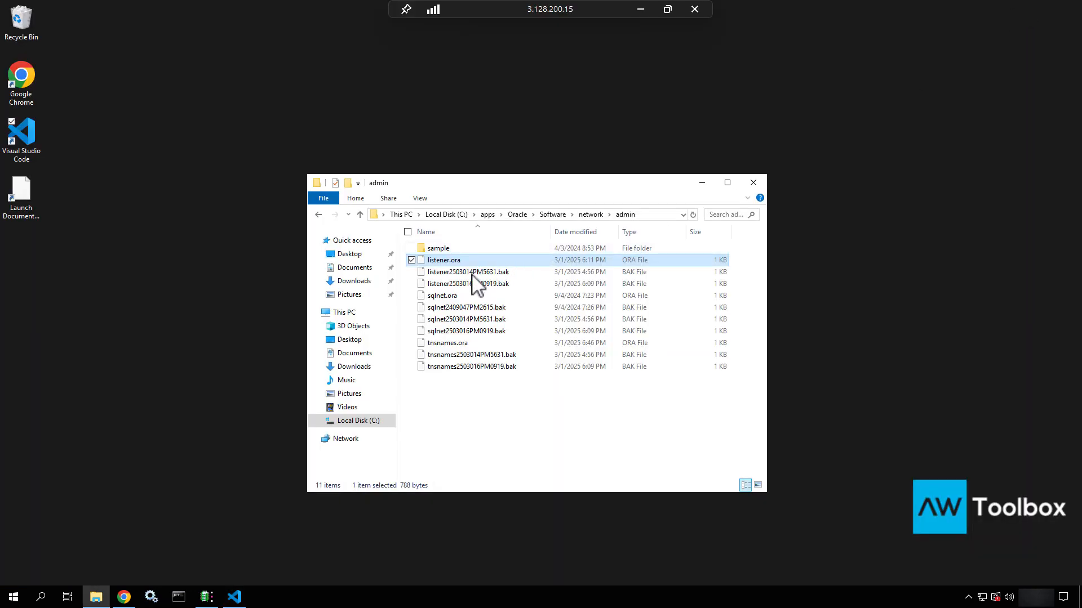
pyautogui.rightClick(437, 344)
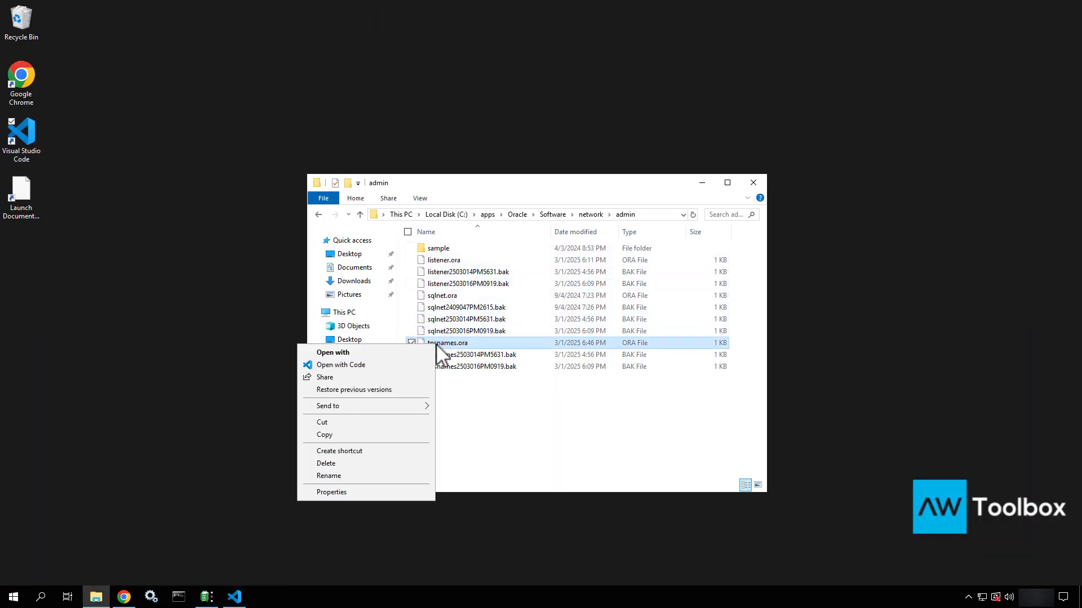
pyautogui.click(360, 366)
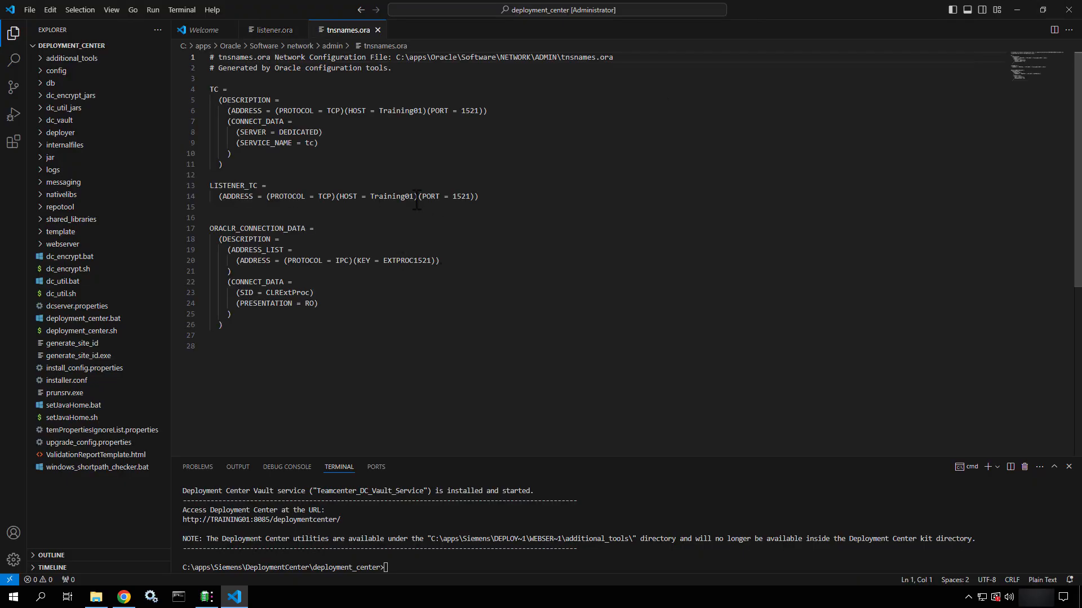
pyautogui.moveTo(417, 197); pyautogui.dragTo(364, 197)
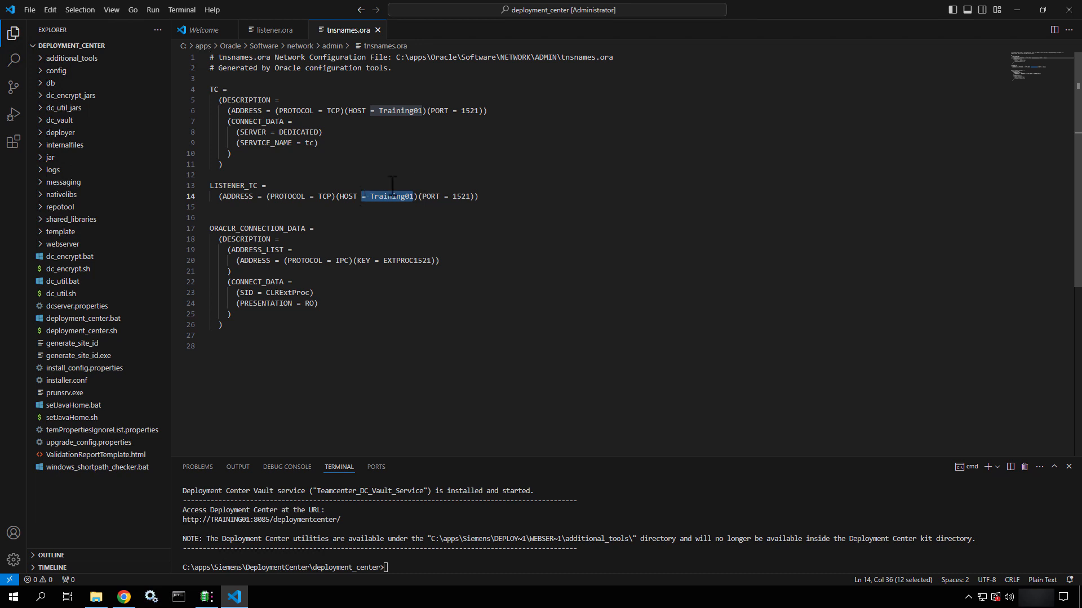
# Close the open editor tabs, Visual Studio Code and File Explorer
pyautogui.click(377, 30)
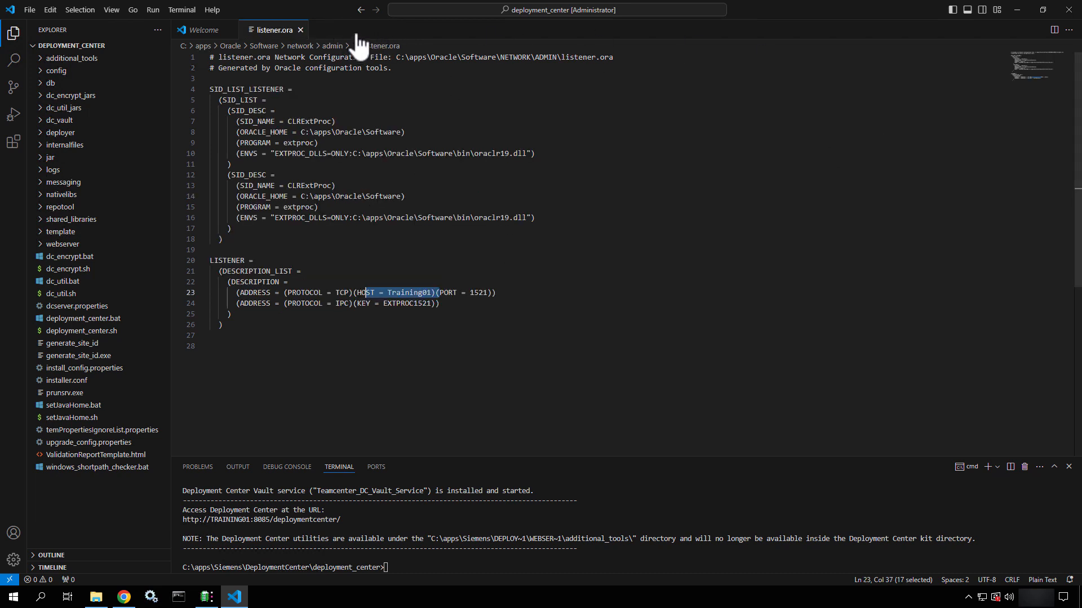
pyautogui.rightClick(358, 35)
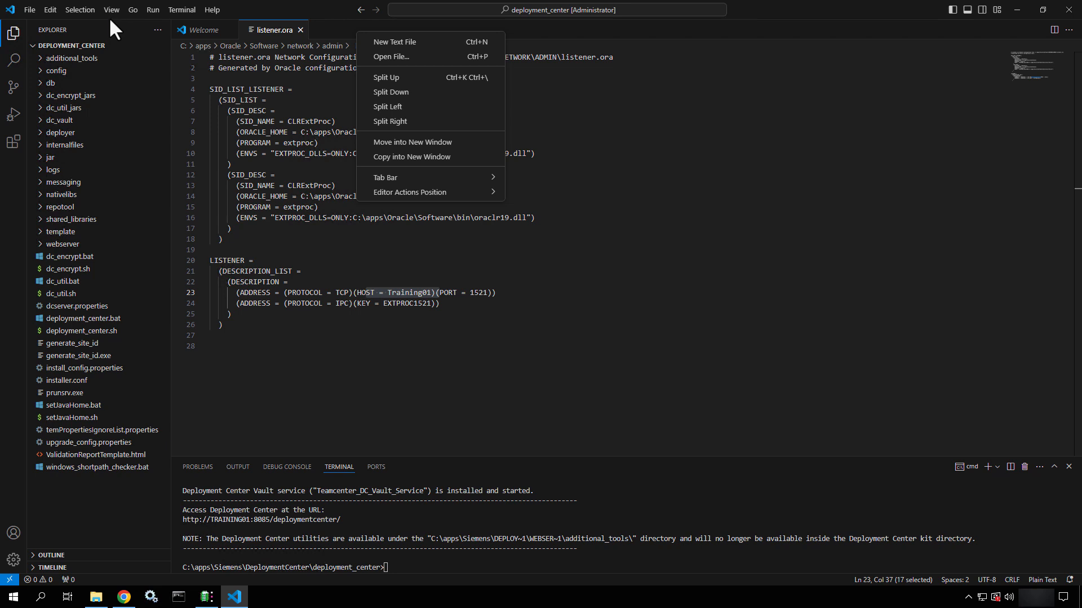
pyautogui.click(228, 31)
pyautogui.click(229, 31)
pyautogui.click(229, 31)
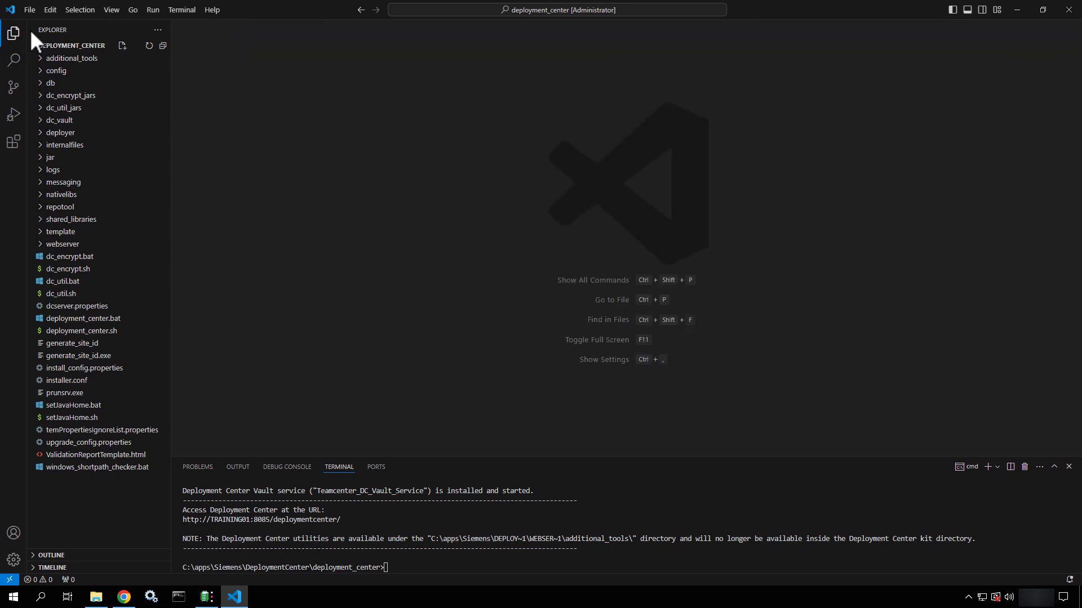
pyautogui.click(33, 46)
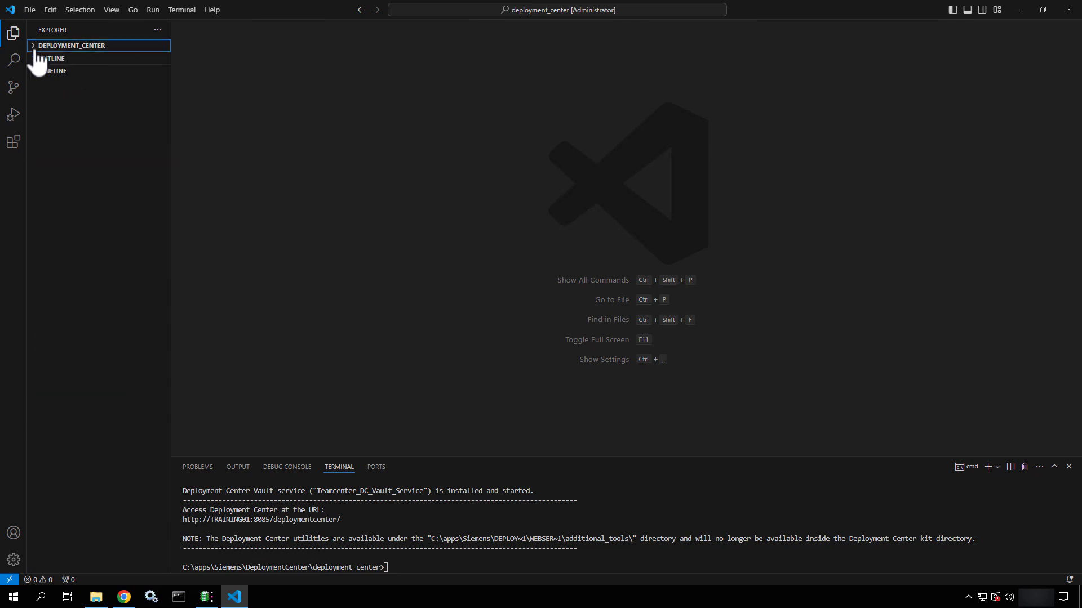
pyautogui.click(1070, 15)
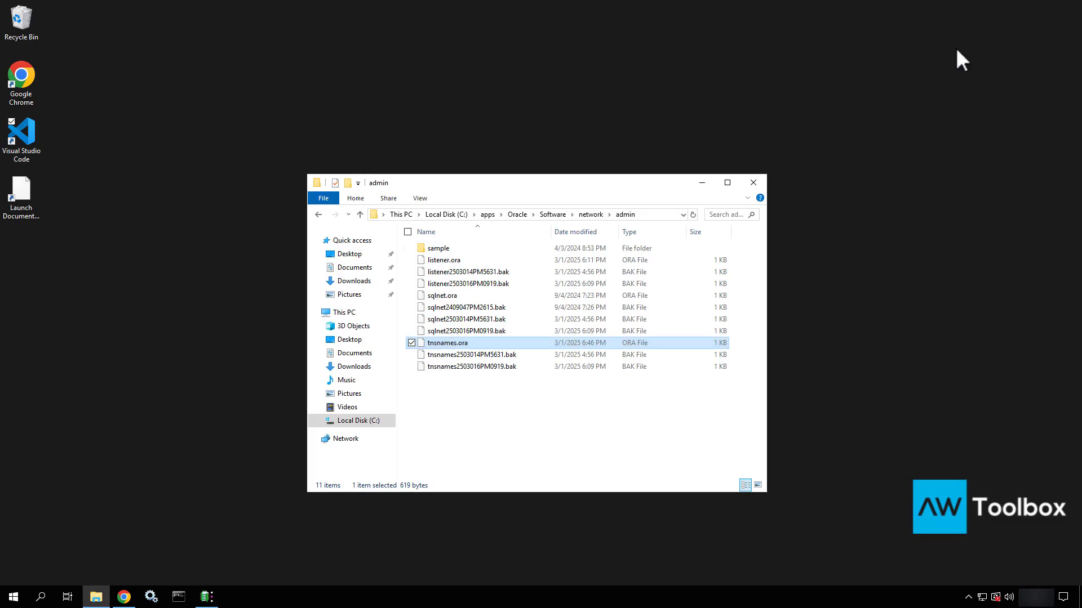
pyautogui.click(764, 185)
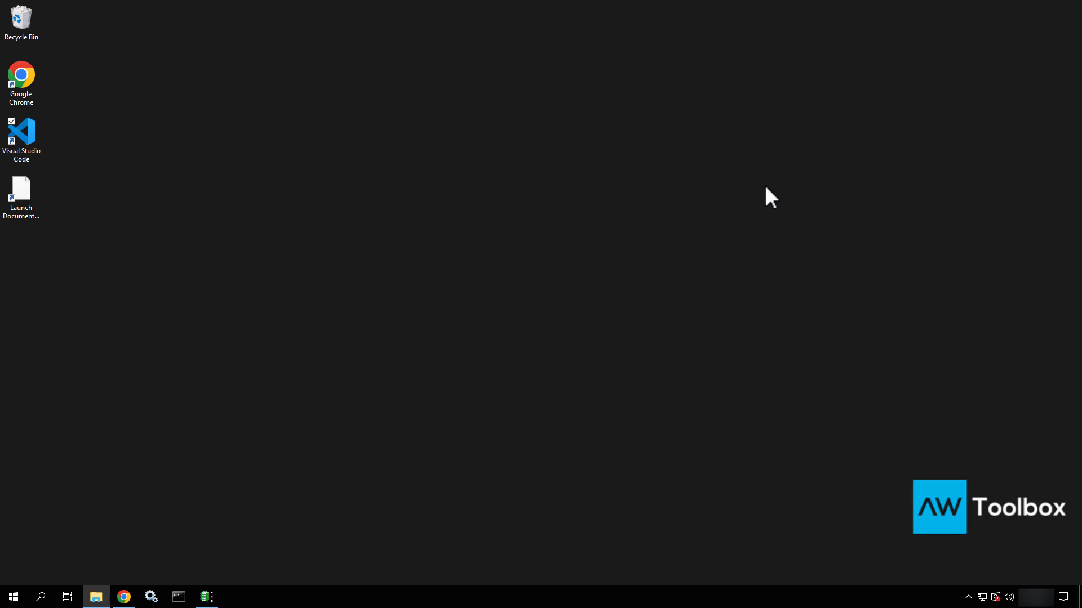